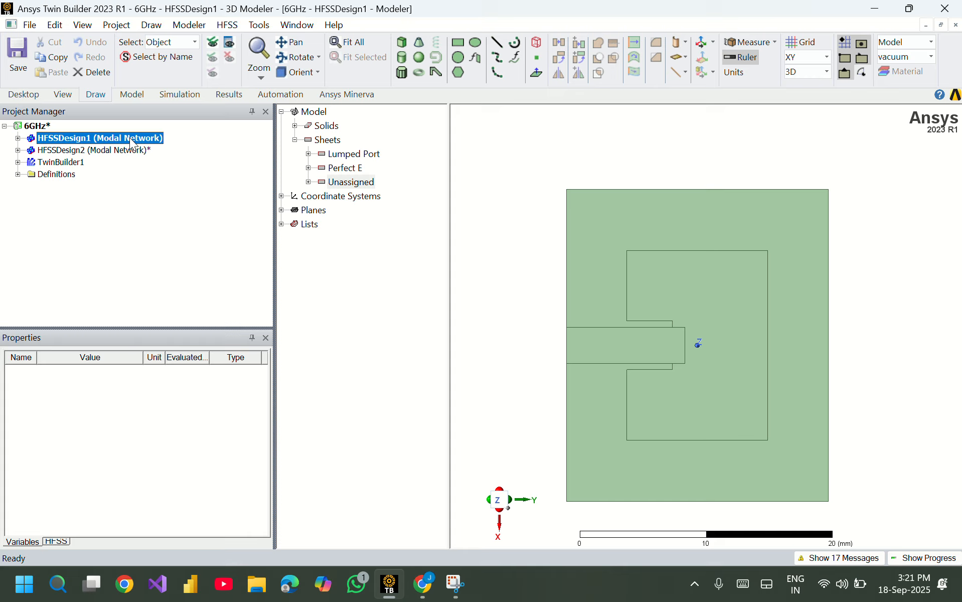
Delete the unassigned sheet Rectangle6 from the HFSSDesign1 model and fit the whole model in view.
{"action": "double_click", "coordinate": [351, 182]}
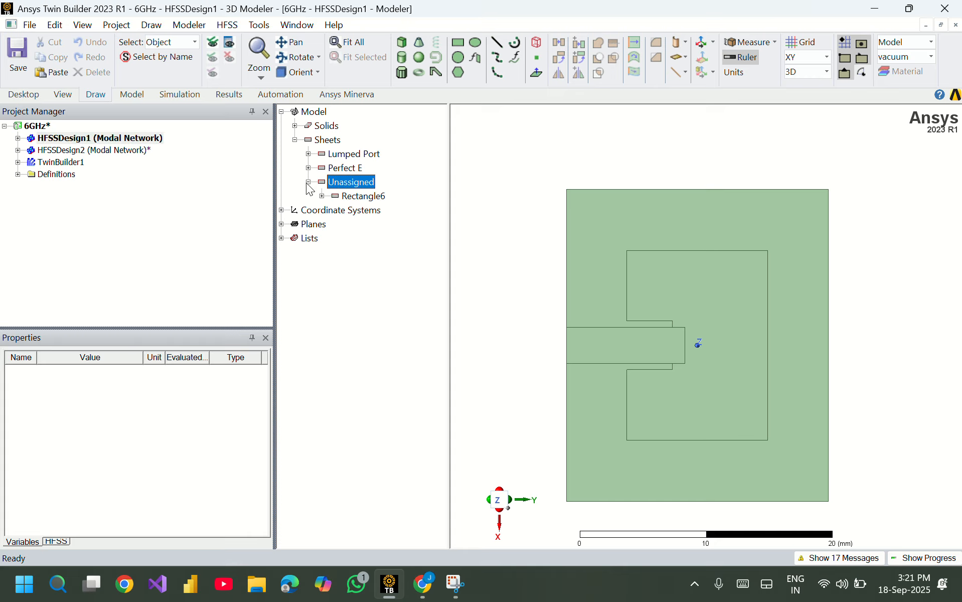
{"action": "left_click", "coordinate": [359, 197]}
{"action": "key", "text": "Delete"}
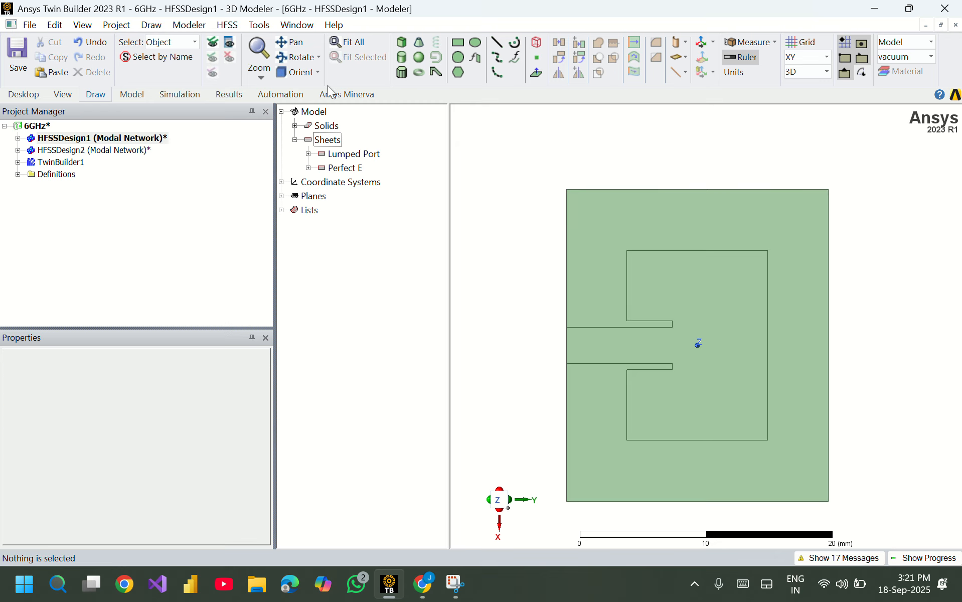
{"action": "left_click", "coordinate": [337, 44]}
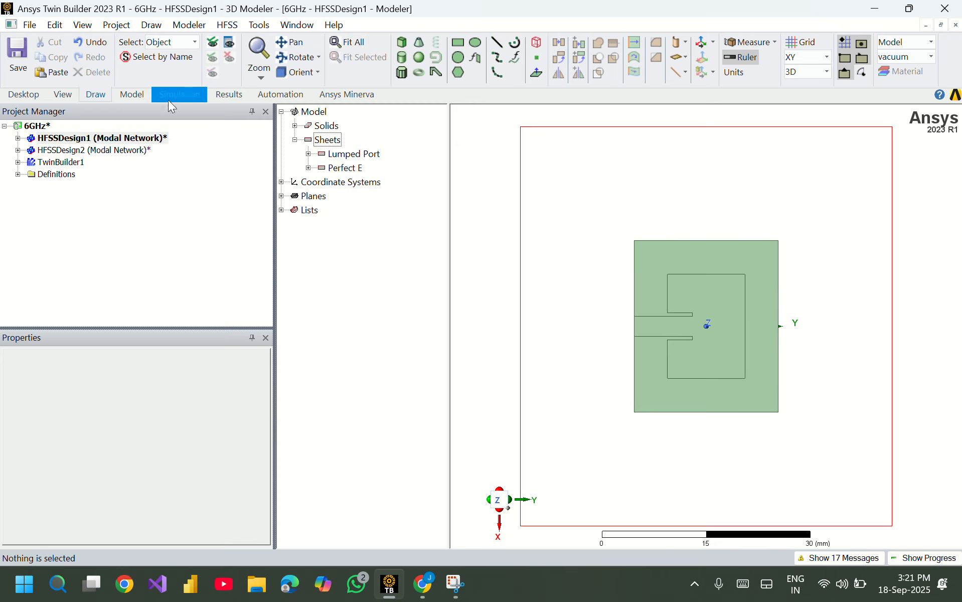
Open S Parameter Plot 1 from the HFSSDesign1 results to check its curve.
{"action": "left_click", "coordinate": [17, 138]}
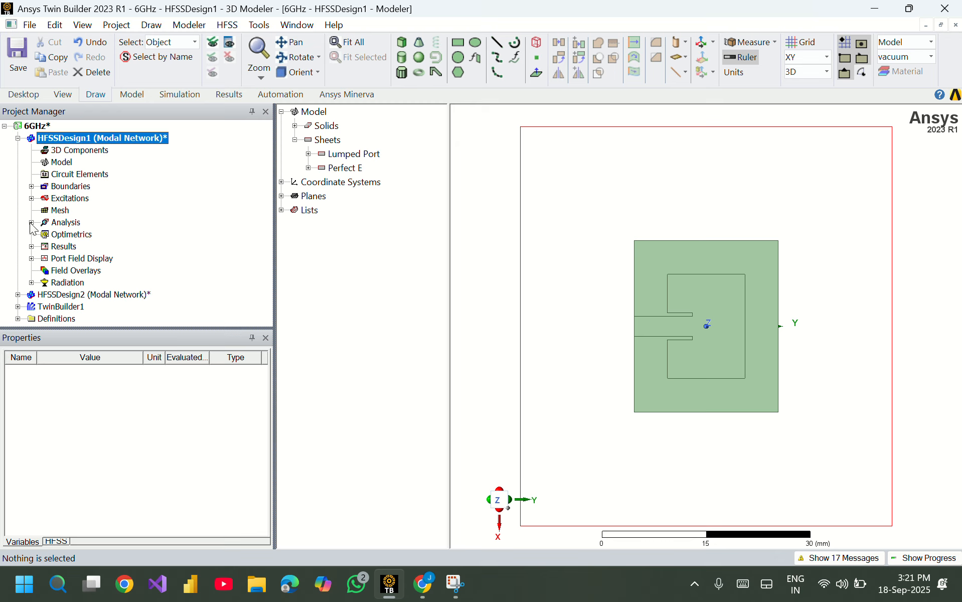
{"action": "left_click", "coordinate": [31, 246]}
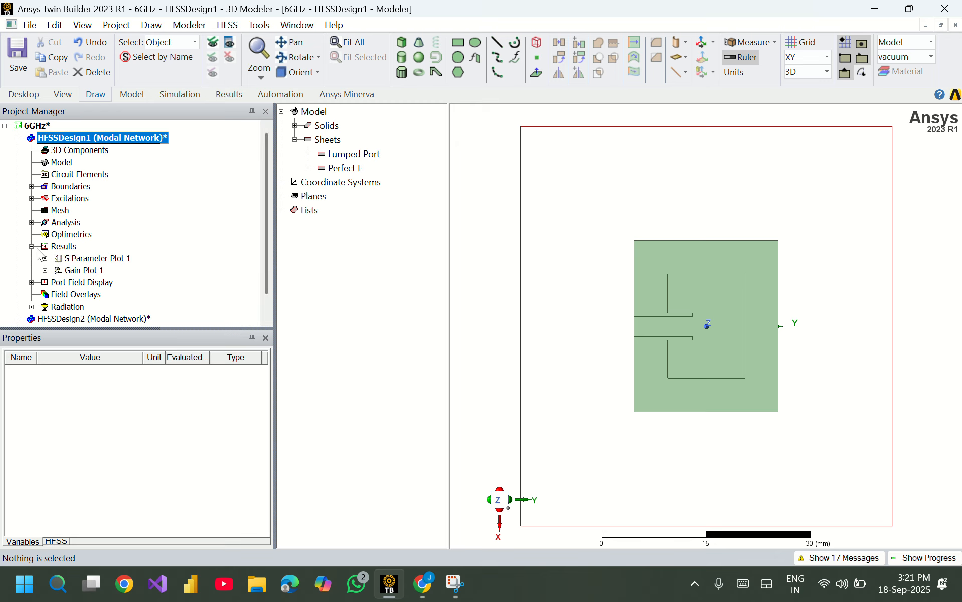
{"action": "double_click", "coordinate": [77, 258]}
{"action": "left_click", "coordinate": [73, 151]}
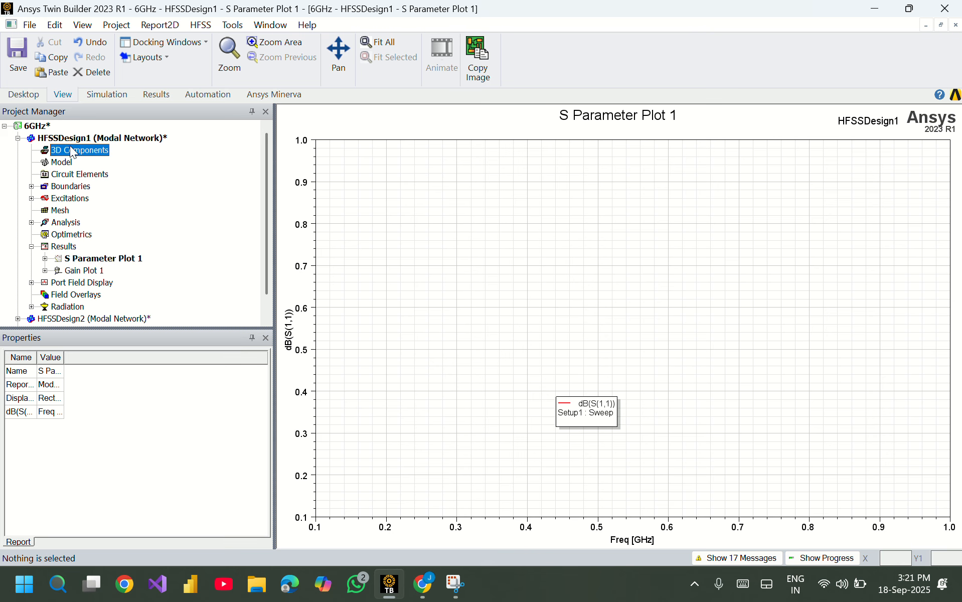
Return to the HFSSDesign1 3D model and run the simulation.
{"action": "double_click", "coordinate": [80, 138]}
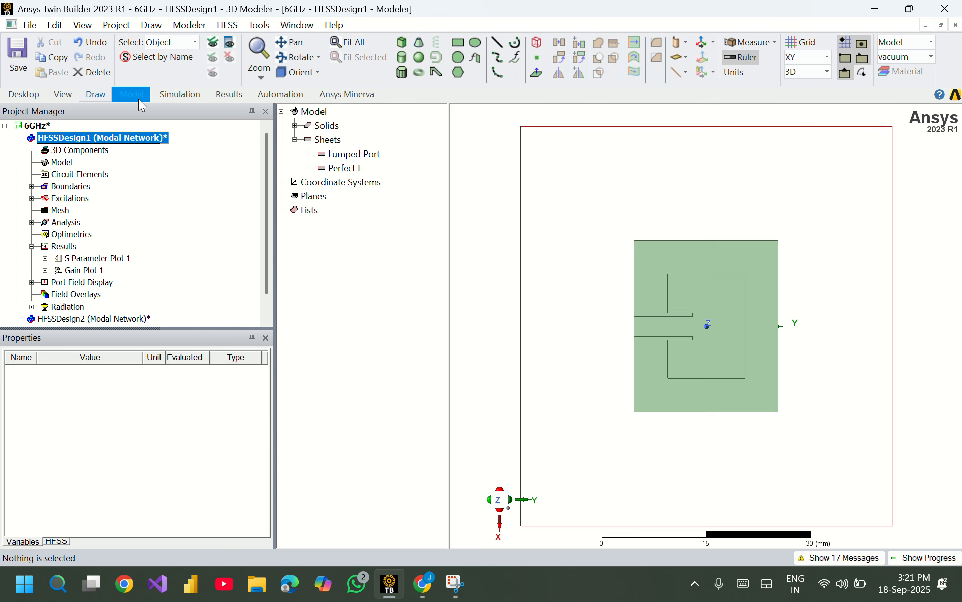
{"action": "left_click", "coordinate": [179, 95]}
{"action": "left_click", "coordinate": [347, 71]}
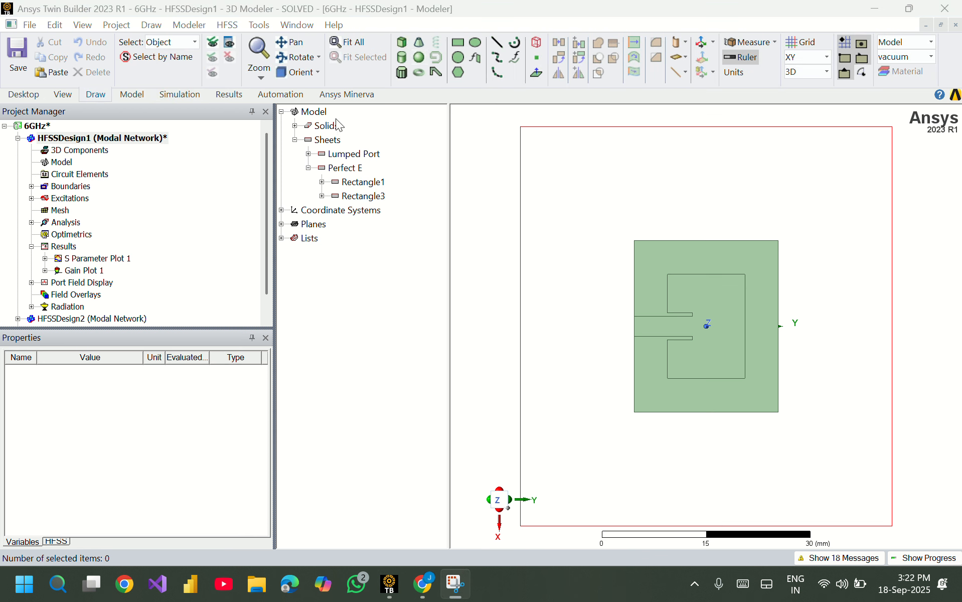
Examine the patch Rectangle1, the ground sheet Rectangle3 and the FR4_epoxy substrate Box1 in an angled 3D view.
{"action": "left_click", "coordinate": [295, 71]}
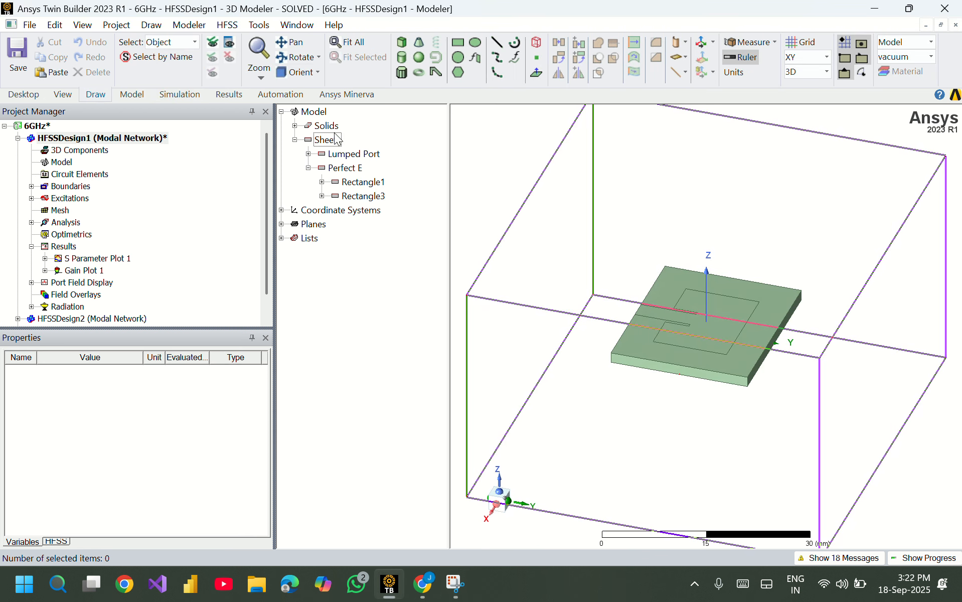
{"action": "left_click", "coordinate": [357, 182]}
{"action": "left_click", "coordinate": [355, 197]}
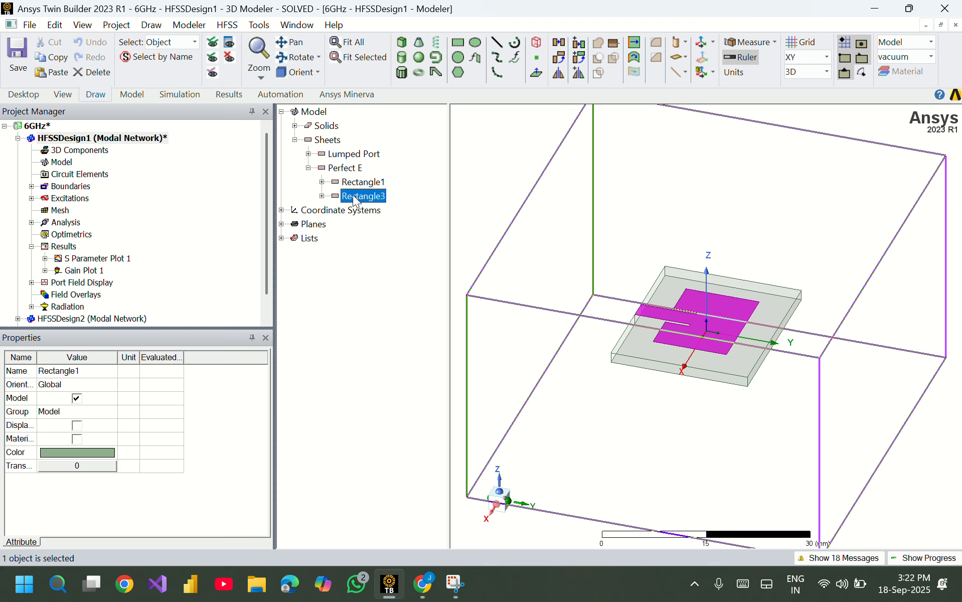
{"action": "left_click", "coordinate": [295, 126]}
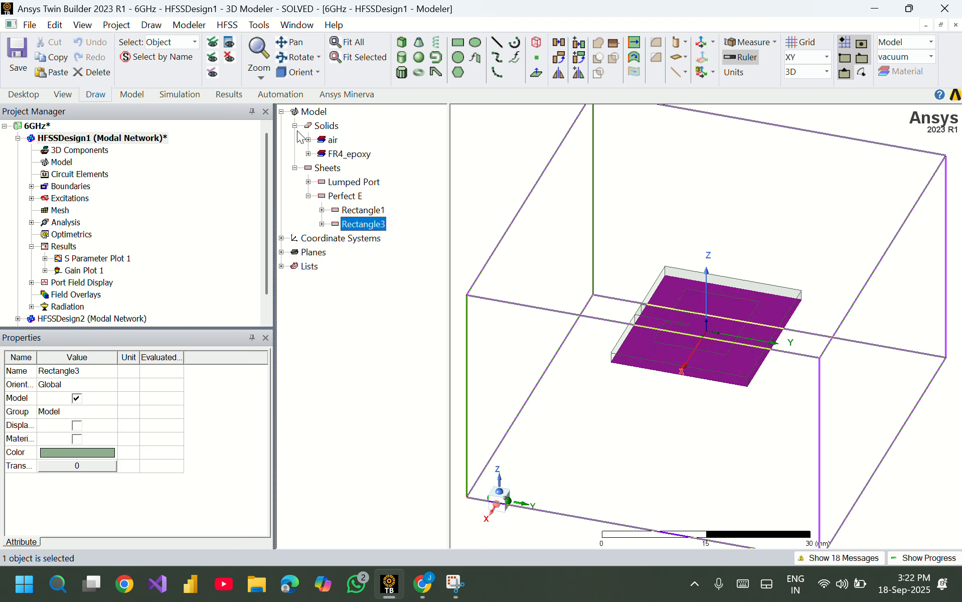
{"action": "left_click", "coordinate": [308, 154]}
{"action": "left_click", "coordinate": [351, 168]}
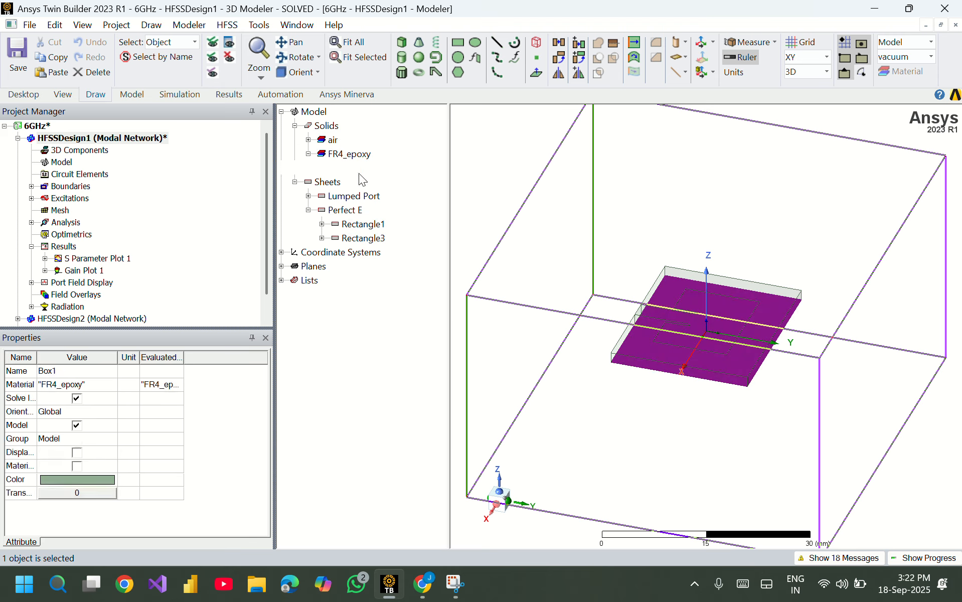
Examine the lumped port sheet Rectangle5 from the front, close up and in the full model, ending in a top view.
{"action": "left_click", "coordinate": [308, 195]}
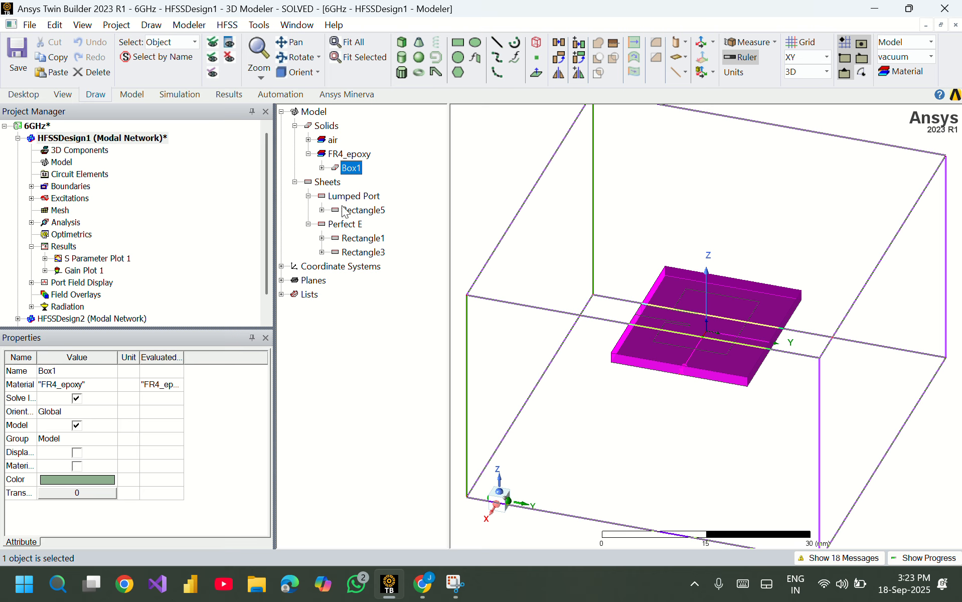
{"action": "left_click", "coordinate": [358, 211]}
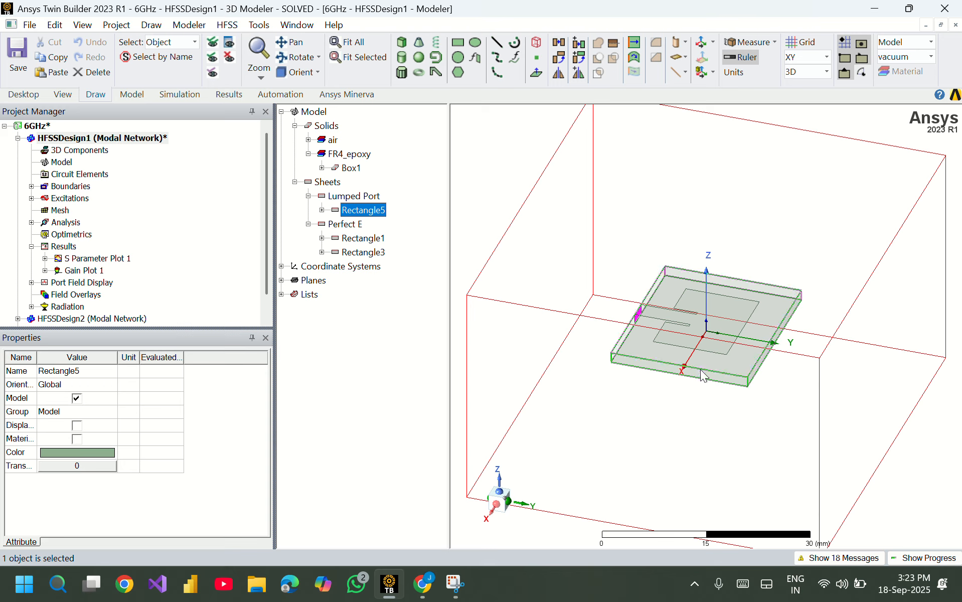
{"action": "left_click", "coordinate": [496, 505]}
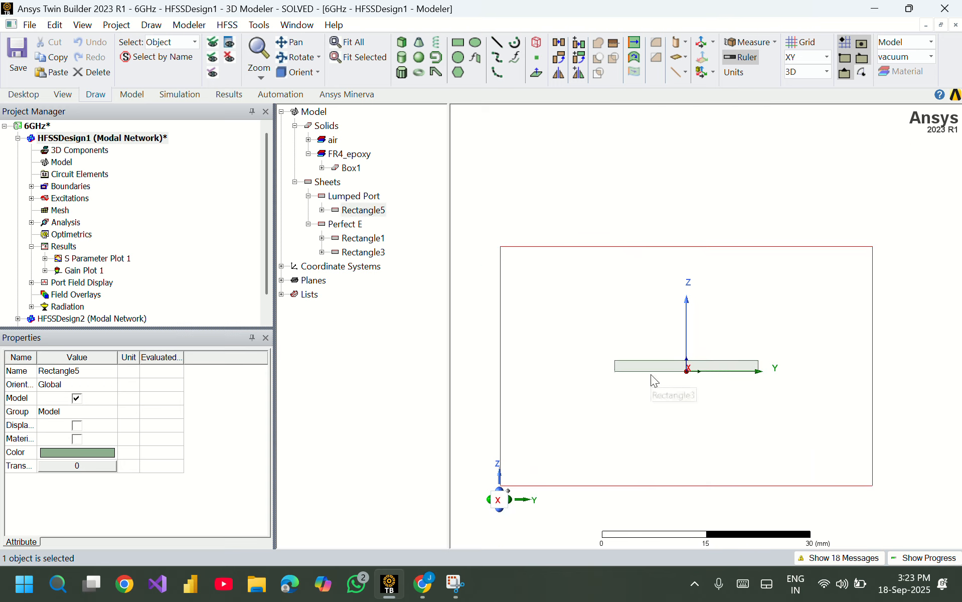
{"action": "left_click", "coordinate": [298, 79]}
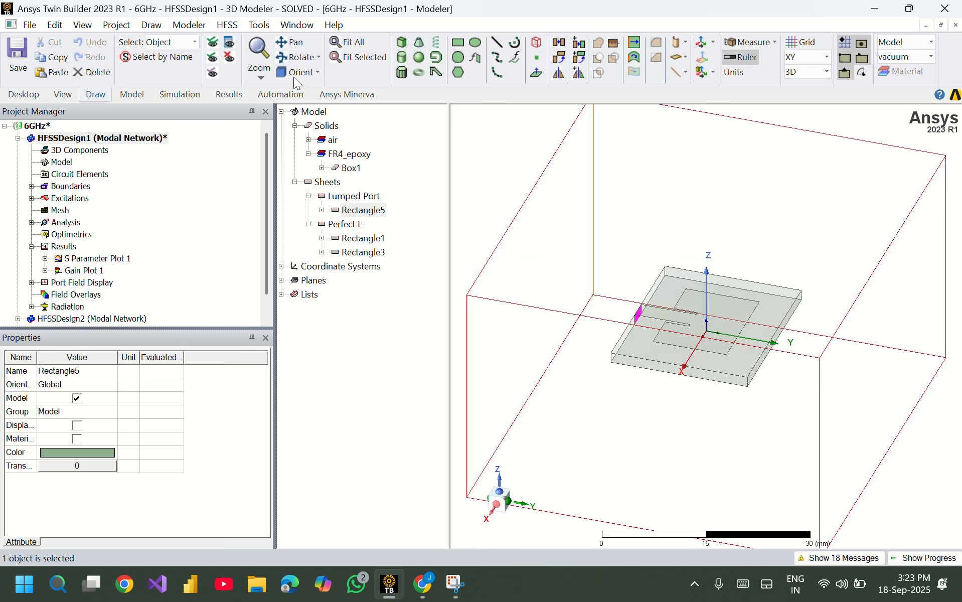
{"action": "left_click", "coordinate": [335, 58]}
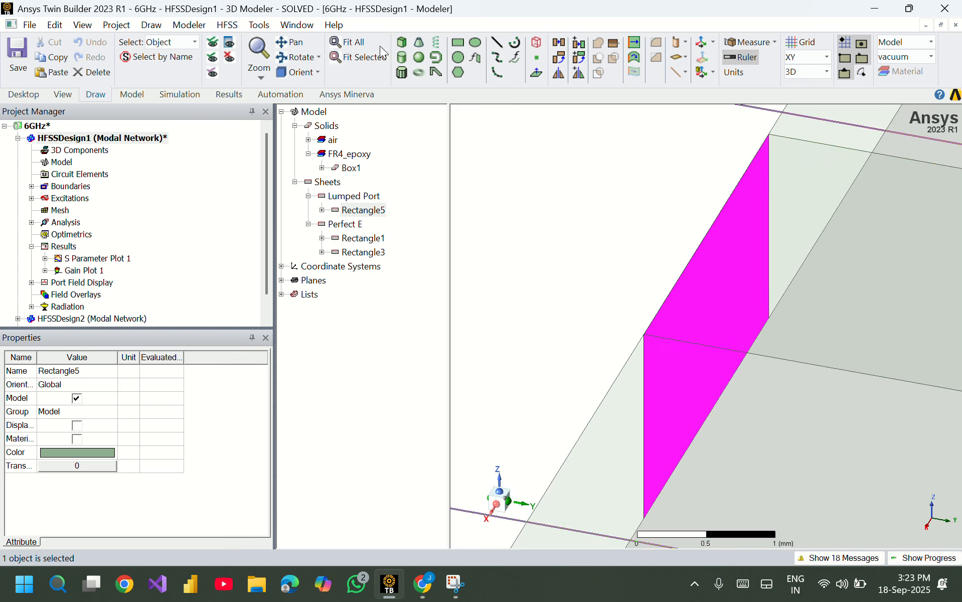
{"action": "left_click", "coordinate": [353, 45]}
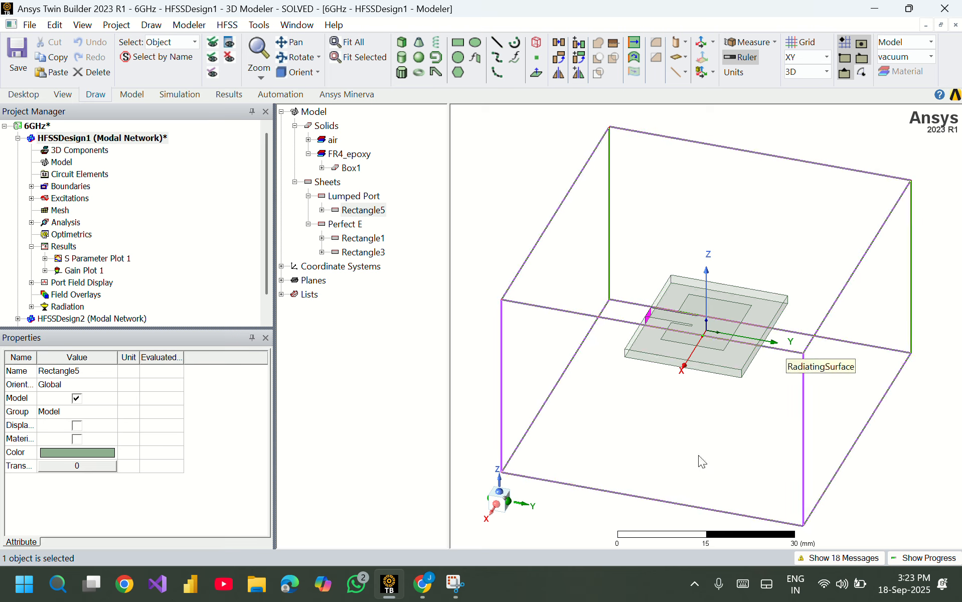
{"action": "left_click", "coordinate": [500, 492]}
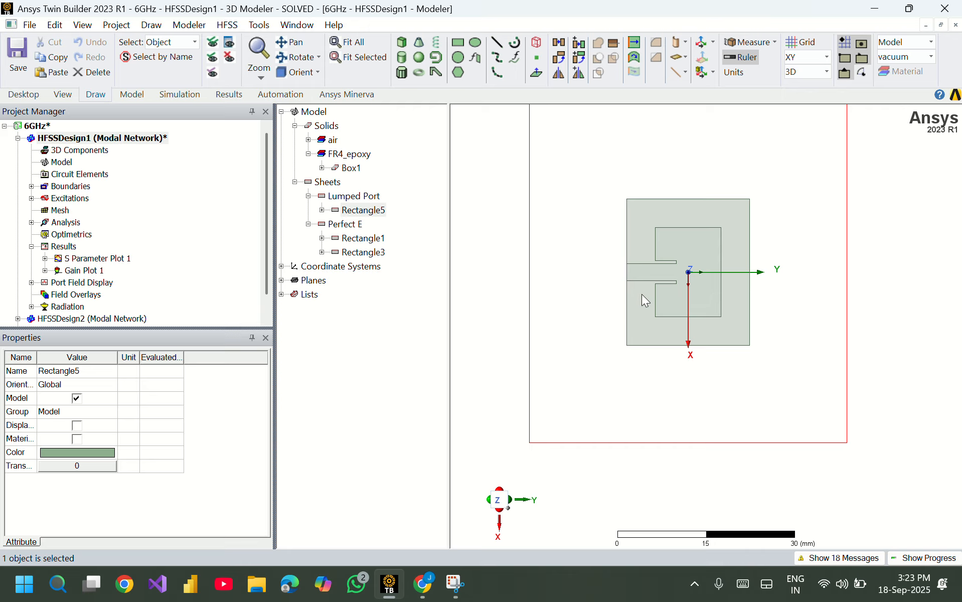
Switch to Chrome, search the web for "patch calculator" and open Pasternack's Microstrip Patch Antenna Calculator.
{"action": "left_click", "coordinate": [422, 567]}
{"action": "key", "text": "BackSpace"}
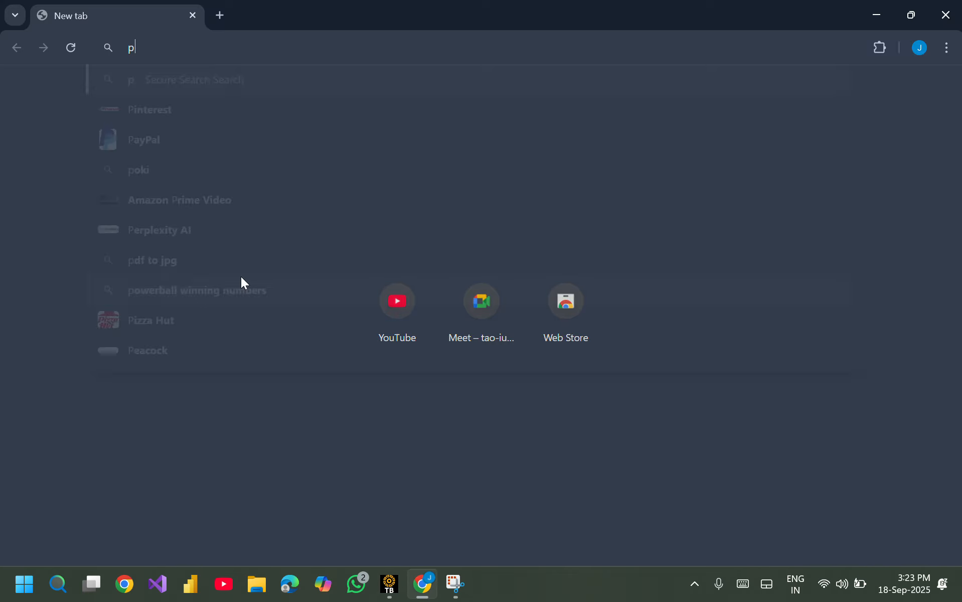
{"action": "type", "text": "atch c"}
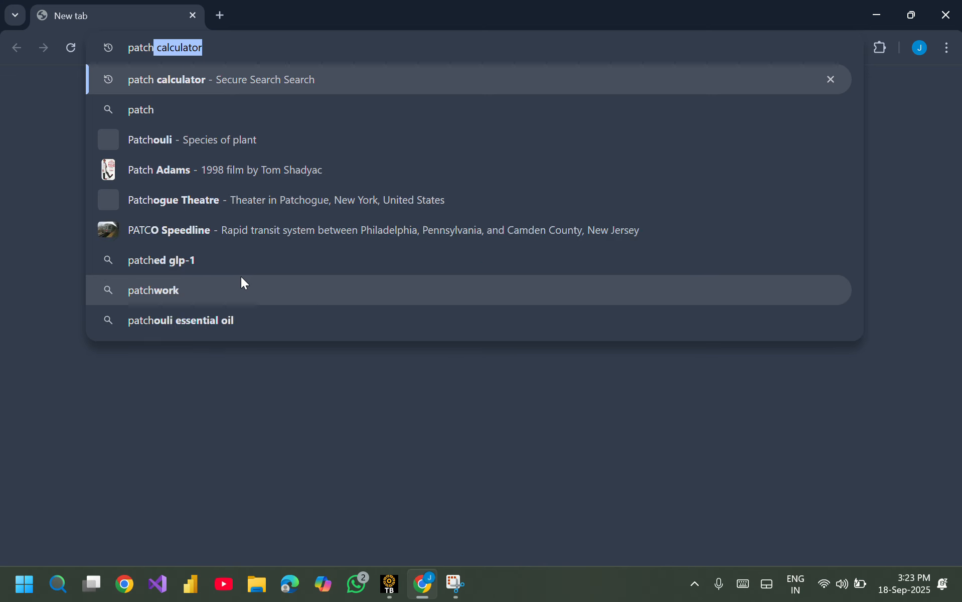
{"action": "type", "text": "al"}
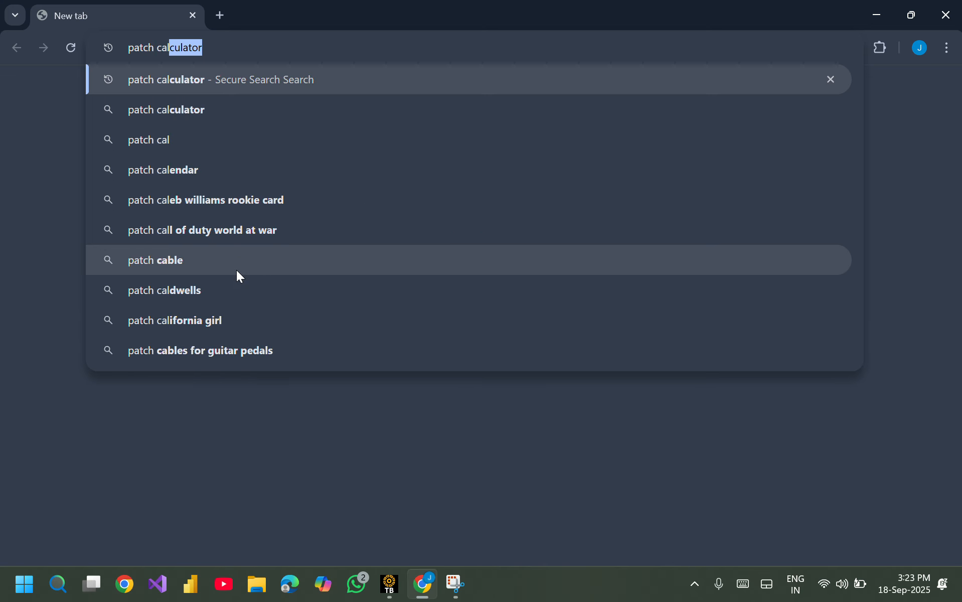
{"action": "left_click", "coordinate": [171, 107]}
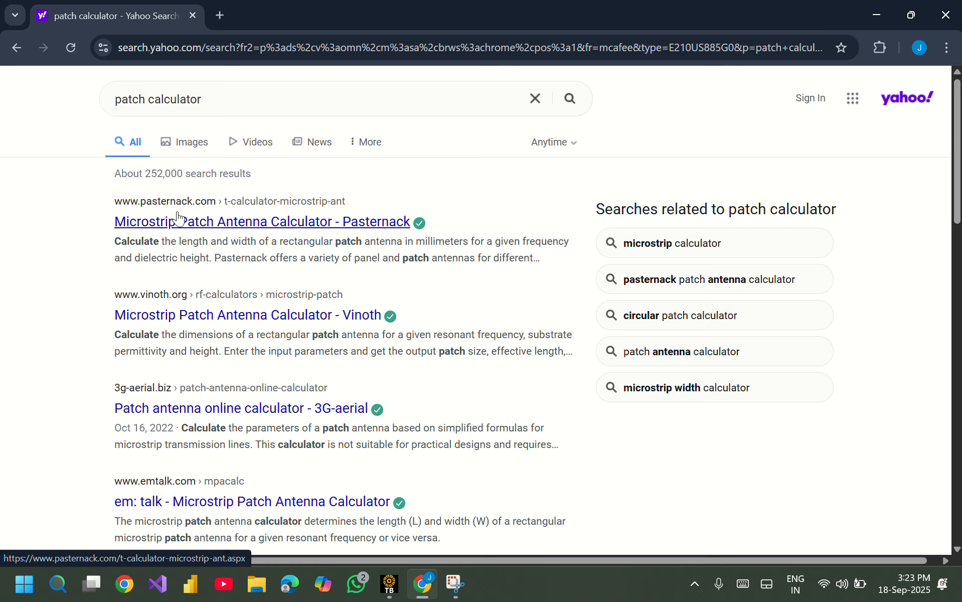
{"action": "left_click", "coordinate": [293, 221]}
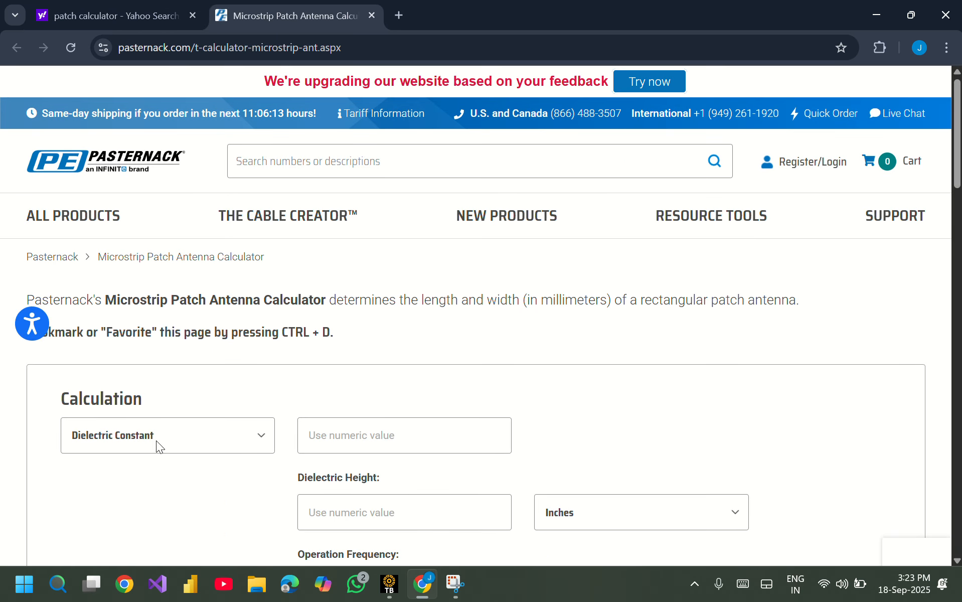
Set the calculator's dielectric constant to 4.4.
{"action": "scroll", "coordinate": [223, 445], "scroll_direction": "down", "scroll_amount": 1}
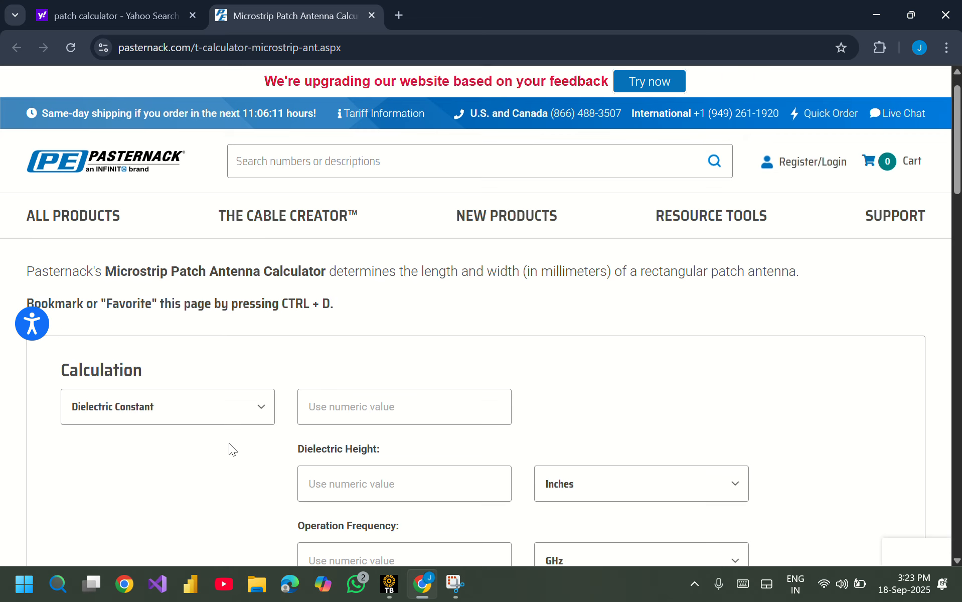
{"action": "left_click", "coordinate": [322, 413]}
{"action": "type", "text": "4.4"}
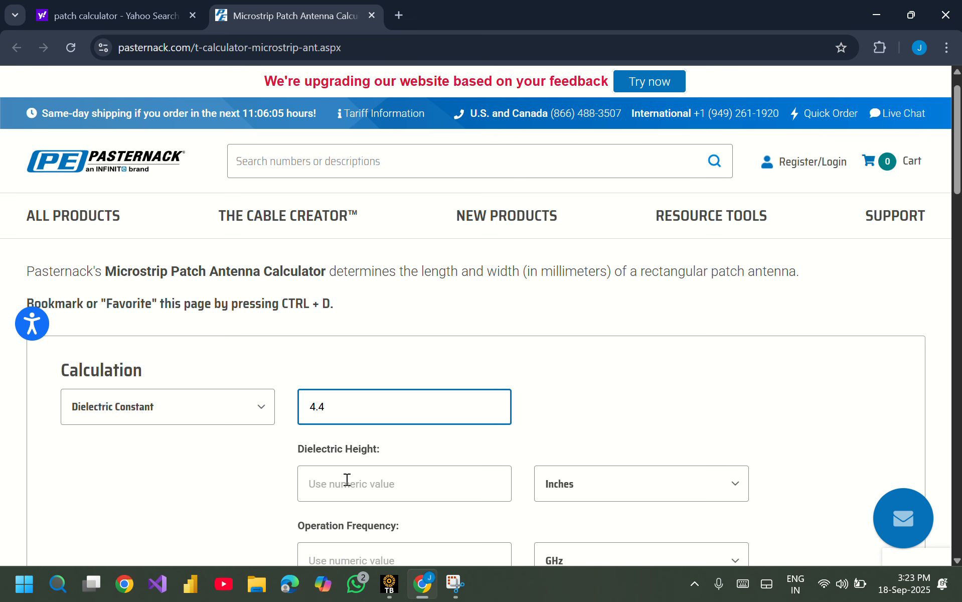
Switch back to Ansys and open the material library for the substrate Box1 from its properties.
{"action": "left_click", "coordinate": [389, 584]}
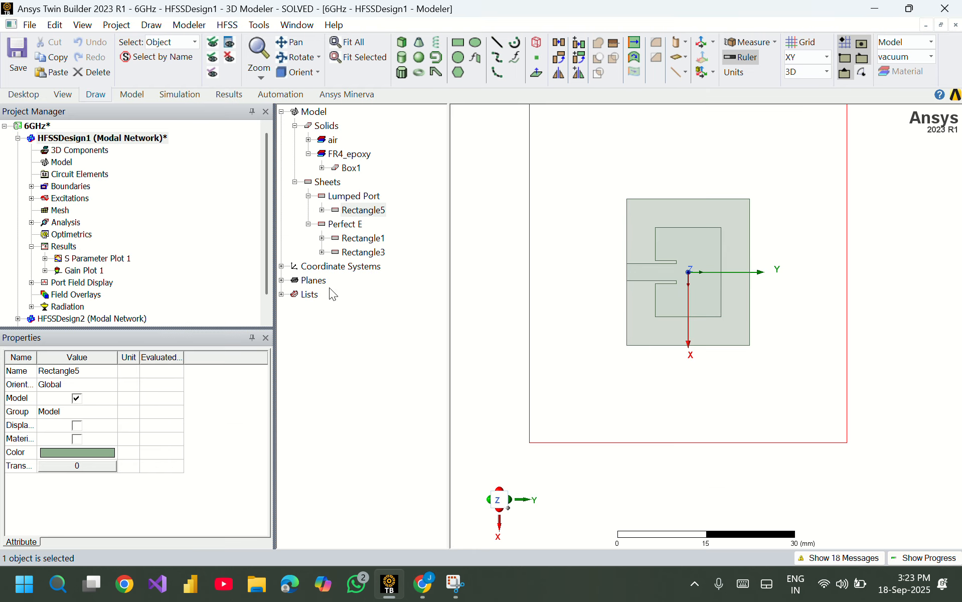
{"action": "left_click", "coordinate": [323, 168]}
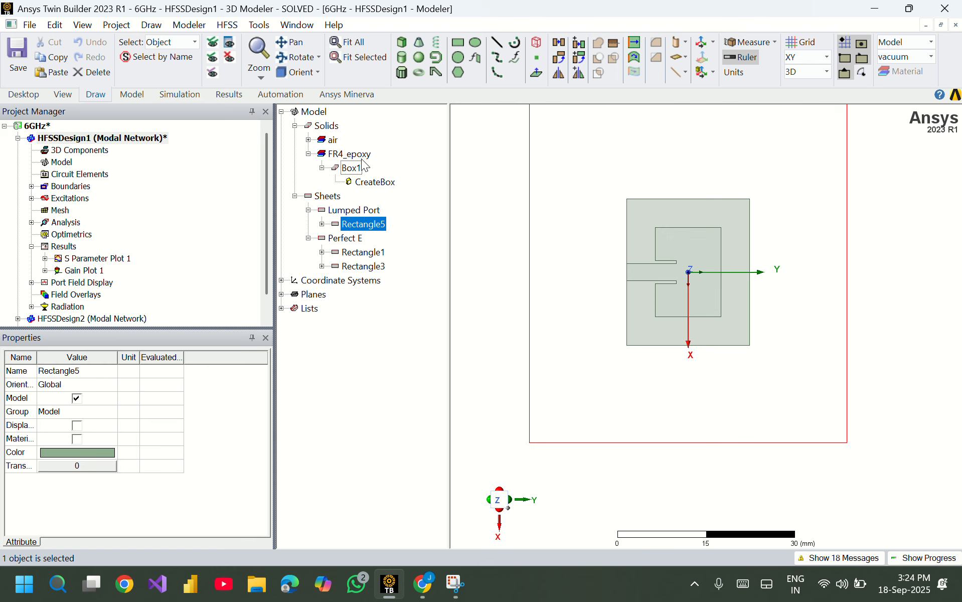
{"action": "left_click", "coordinate": [358, 168]}
{"action": "double_click", "coordinate": [357, 168]}
{"action": "left_click", "coordinate": [329, 215]}
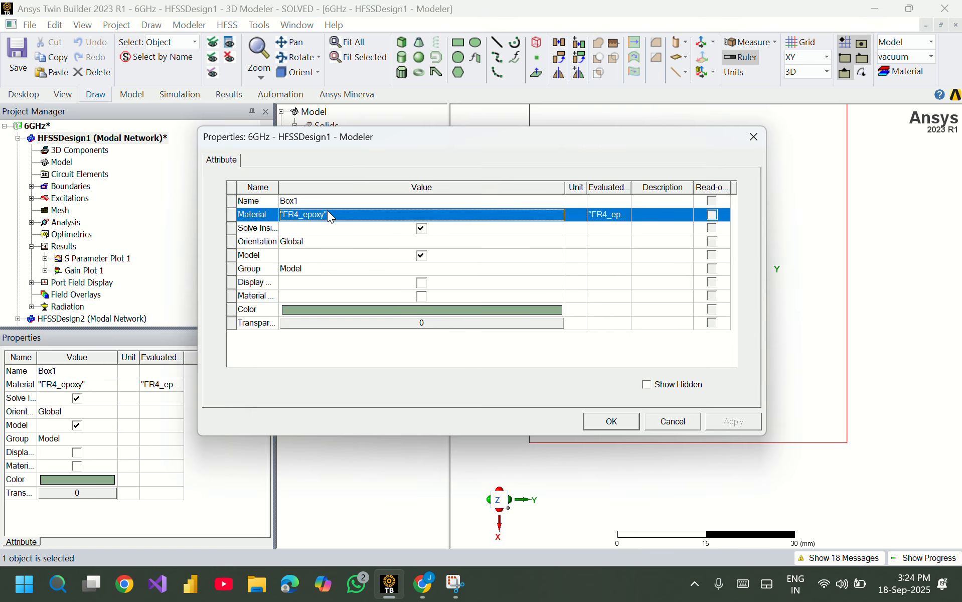
{"action": "left_click", "coordinate": [331, 216]}
{"action": "left_click", "coordinate": [291, 268]}
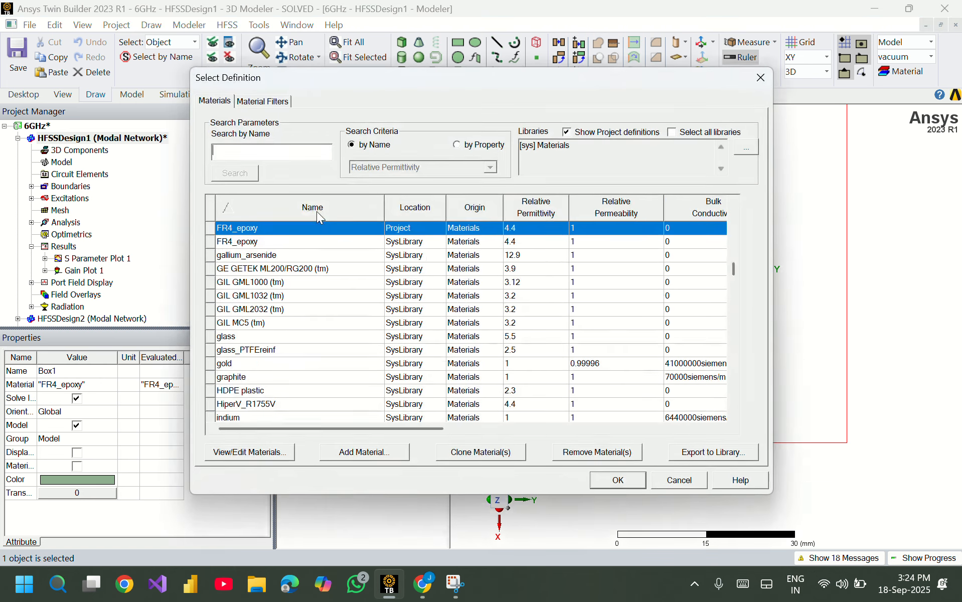
Search the material library for fr4 and select the system library's FR4_epoxy to check its relative permittivity.
{"action": "type", "text": "fr4"}
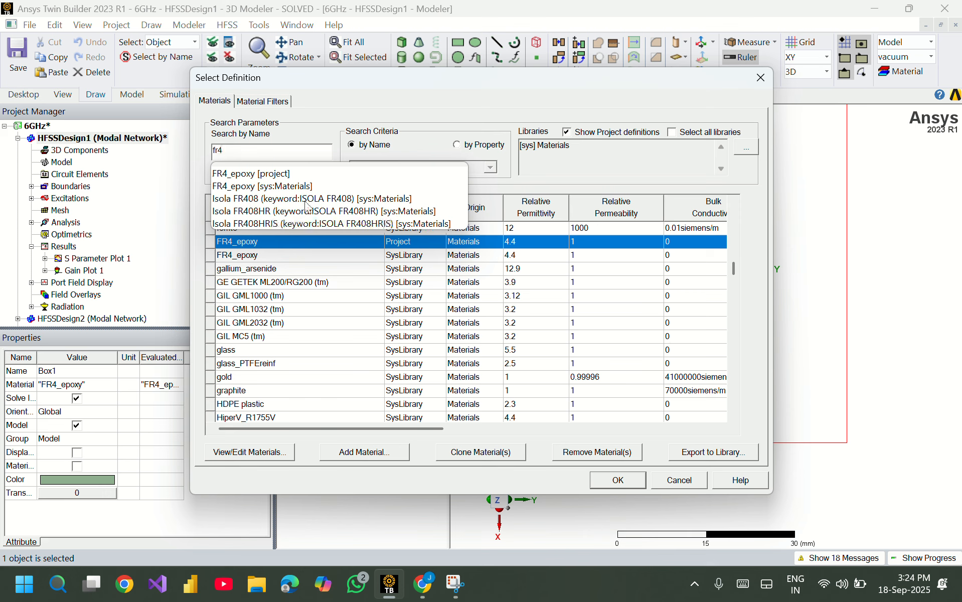
{"action": "left_click", "coordinate": [288, 187]}
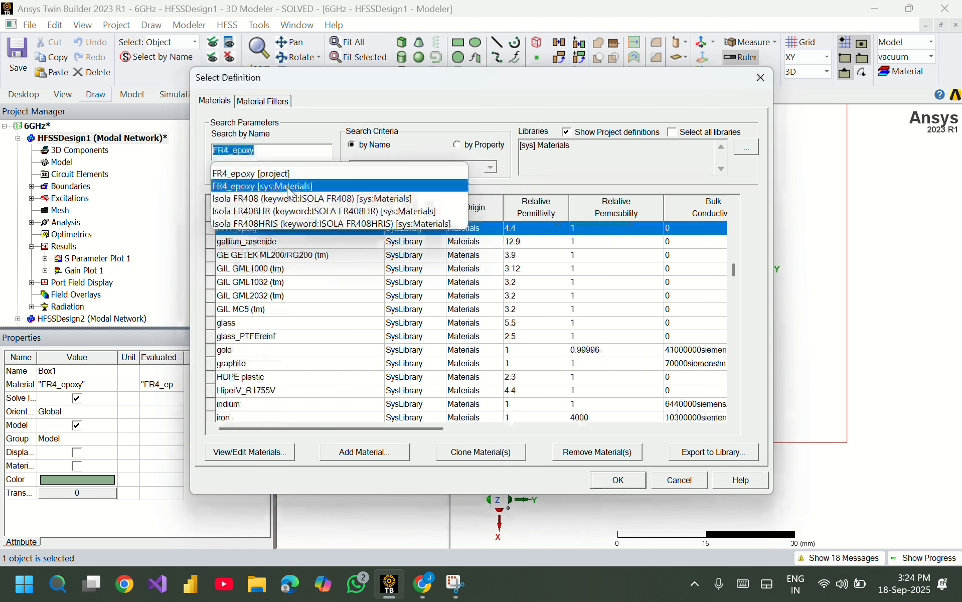
{"action": "left_click", "coordinate": [497, 242]}
{"action": "left_click", "coordinate": [346, 229]}
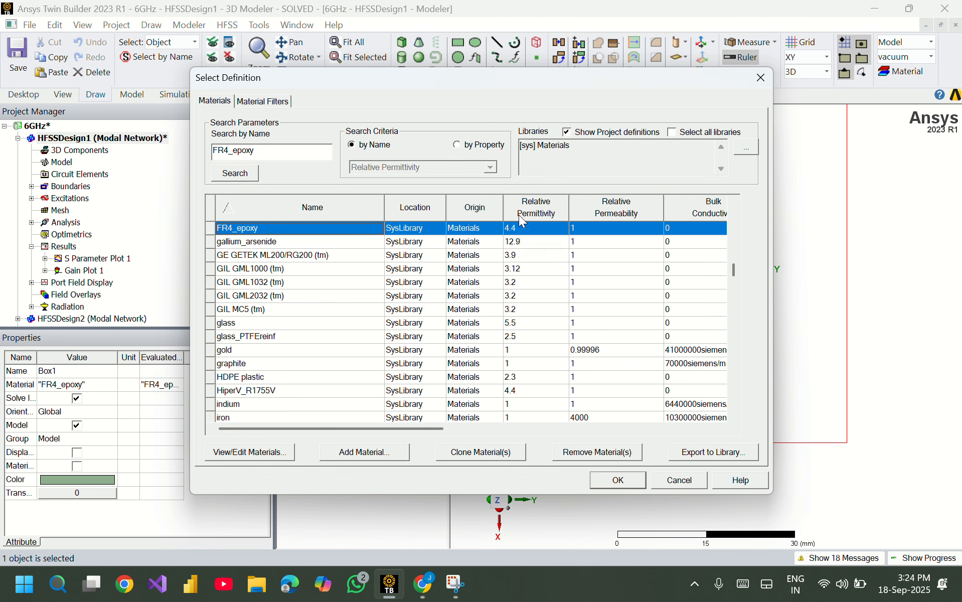
Switch to the Chrome patch antenna calculator and set the dielectric height to 1.6 millimeters.
{"action": "left_click", "coordinate": [420, 587]}
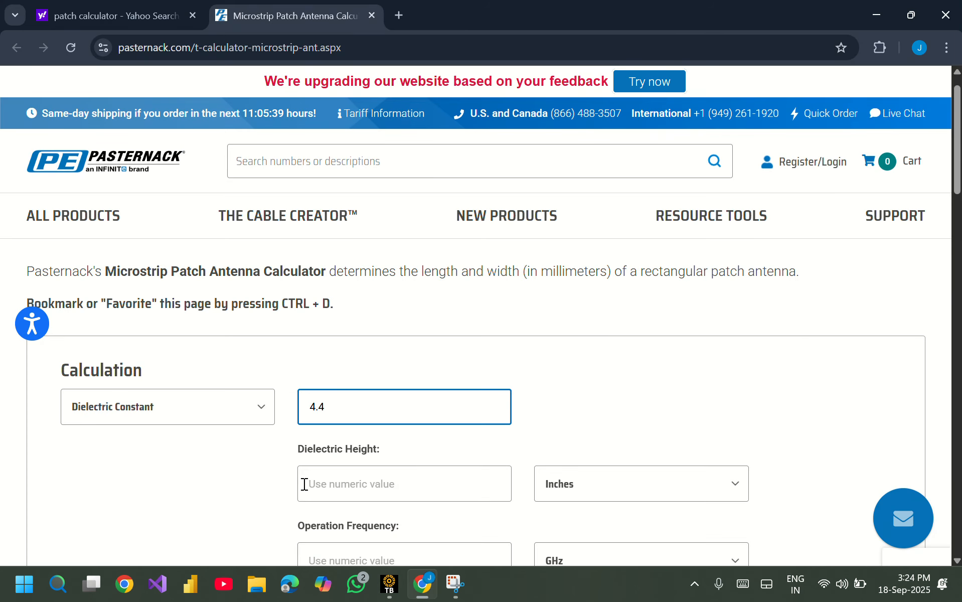
{"action": "left_click", "coordinate": [354, 491]}
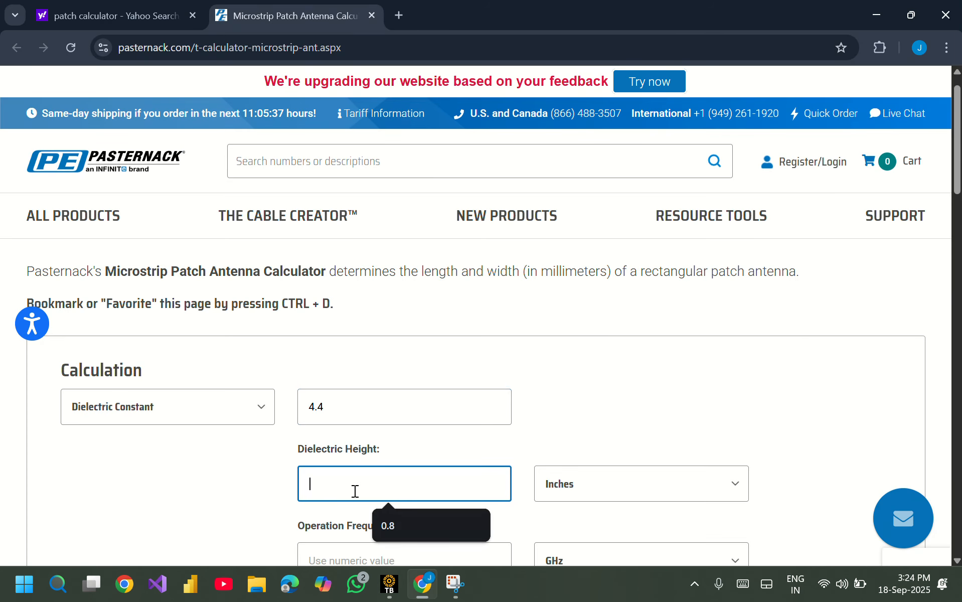
{"action": "key", "text": "XF86KbdBrightnessUp"}
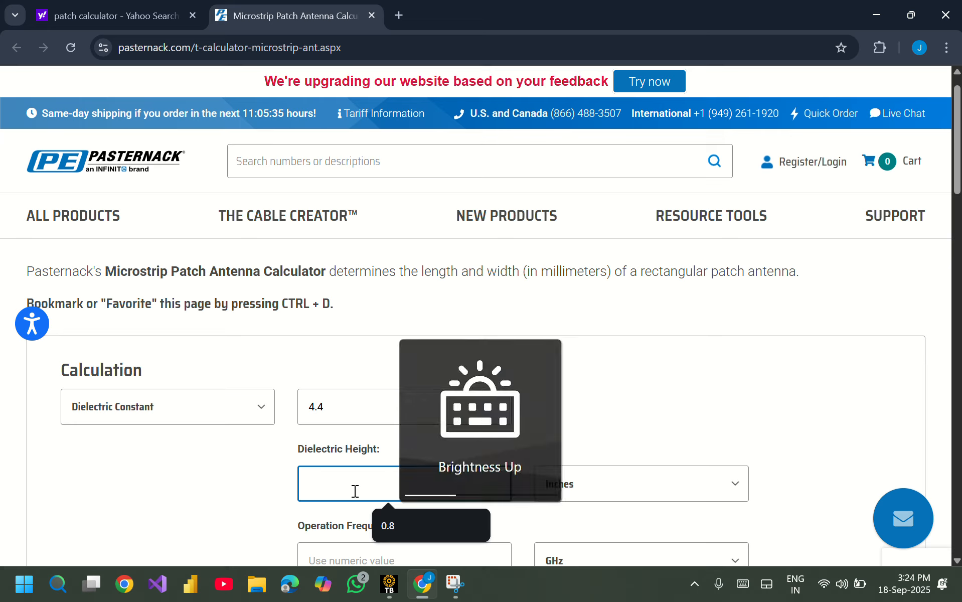
{"action": "type", "text": "1"}
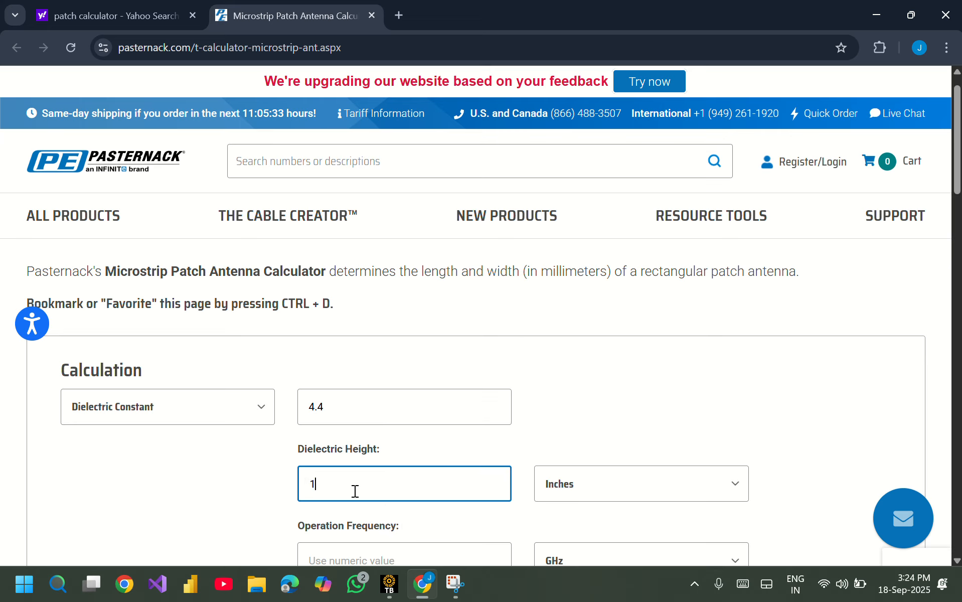
{"action": "type", "text": ".6"}
{"action": "left_click", "coordinate": [578, 474]}
{"action": "scroll", "coordinate": [575, 457], "scroll_direction": "down", "scroll_amount": 1}
{"action": "left_click", "coordinate": [575, 457]}
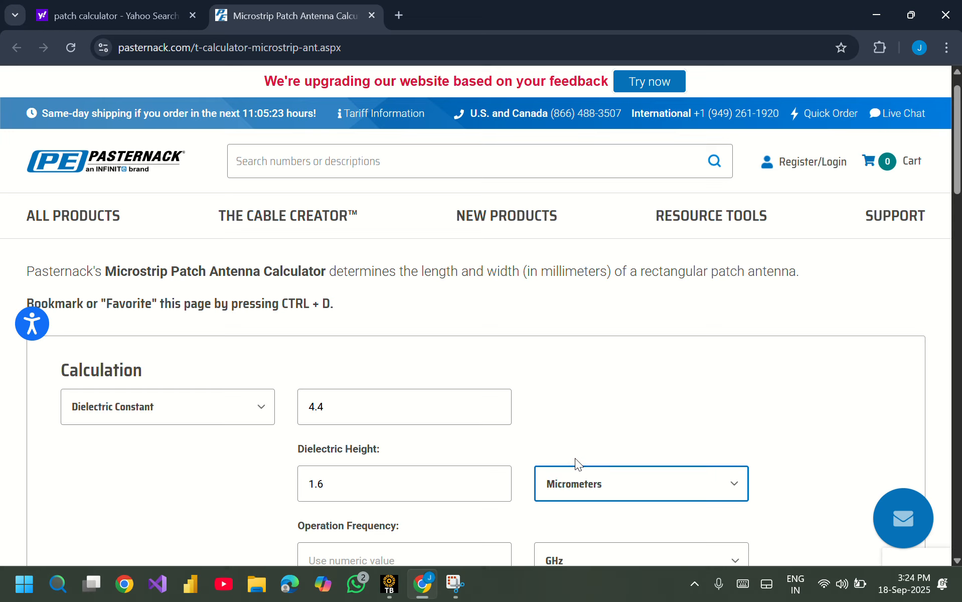
{"action": "left_click", "coordinate": [573, 481]}
{"action": "left_click", "coordinate": [569, 428]}
Set the operation frequency to 6 GHz and calculate the patch width and length.
{"action": "scroll", "coordinate": [453, 506], "scroll_direction": "down", "scroll_amount": 1}
{"action": "scroll", "coordinate": [453, 505], "scroll_direction": "down", "scroll_amount": 1}
{"action": "left_click", "coordinate": [415, 522]}
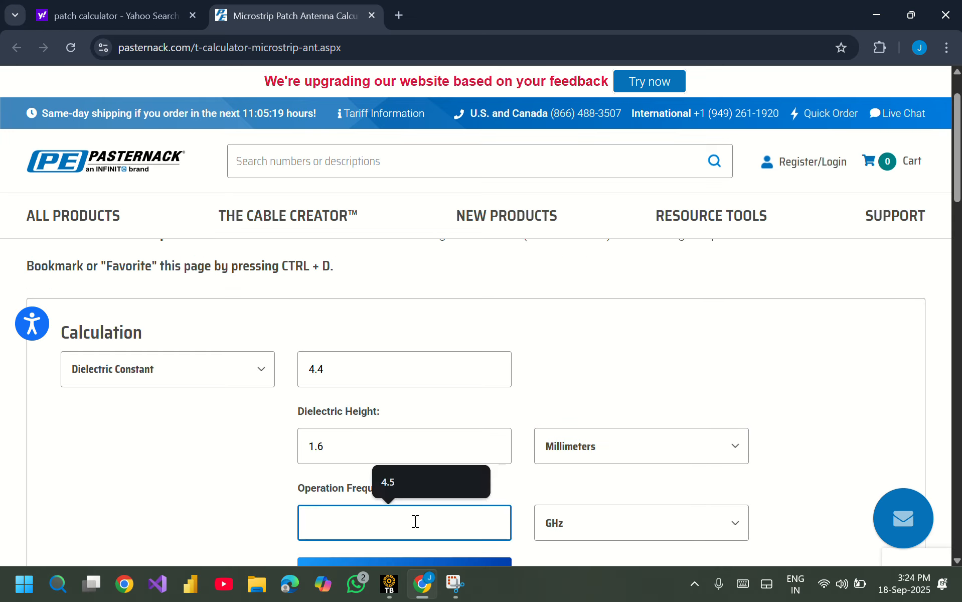
{"action": "type", "text": "6"}
{"action": "scroll", "coordinate": [415, 521], "scroll_direction": "down", "scroll_amount": 2}
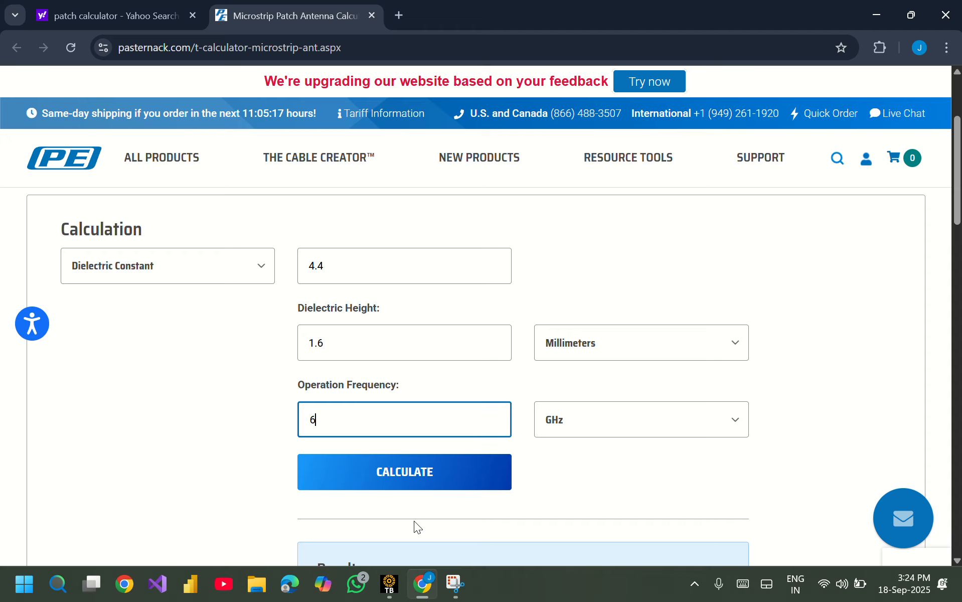
{"action": "left_click", "coordinate": [432, 471]}
{"action": "scroll", "coordinate": [431, 469], "scroll_direction": "down", "scroll_amount": 2}
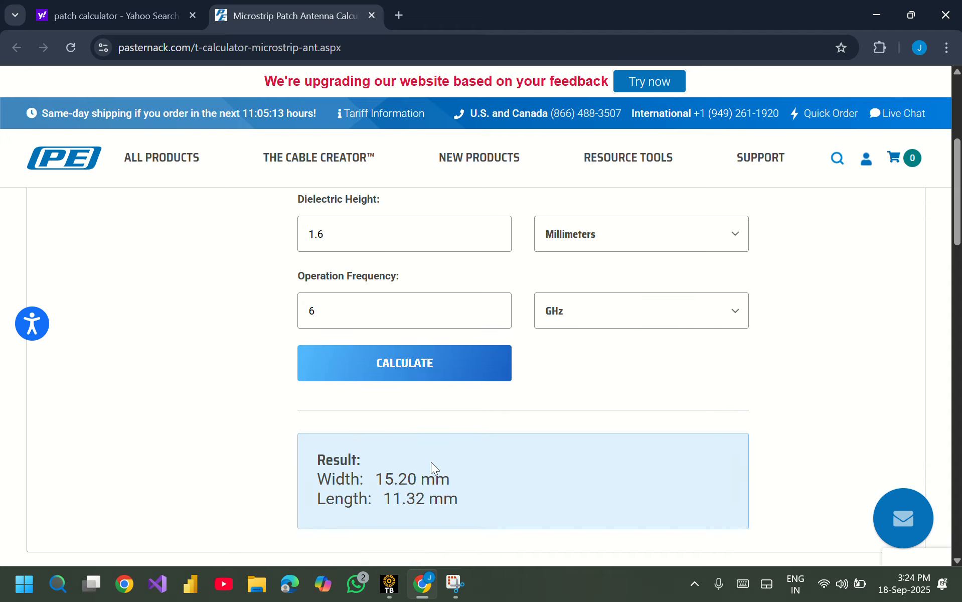
{"action": "scroll", "coordinate": [431, 466], "scroll_direction": "down", "scroll_amount": 1}
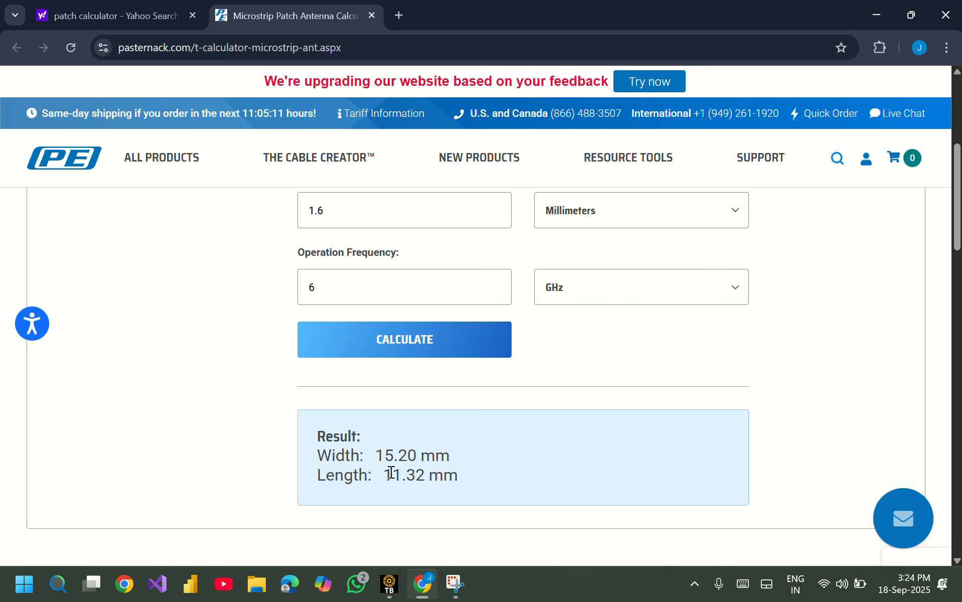
Switch back to Ansys, close Box1's material library and properties, and open the empty HFSSDesign2.
{"action": "left_click", "coordinate": [390, 584]}
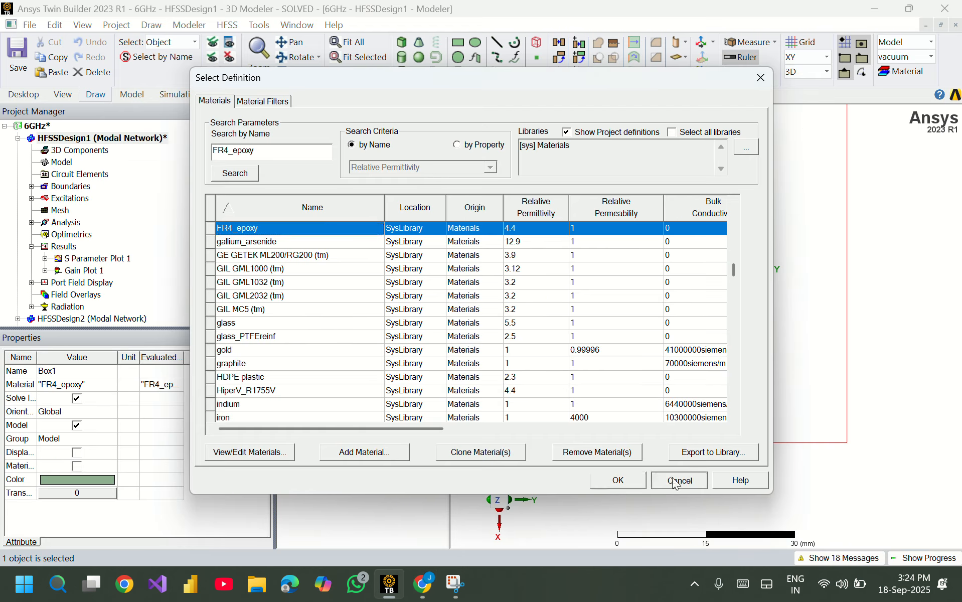
{"action": "left_click", "coordinate": [617, 480]}
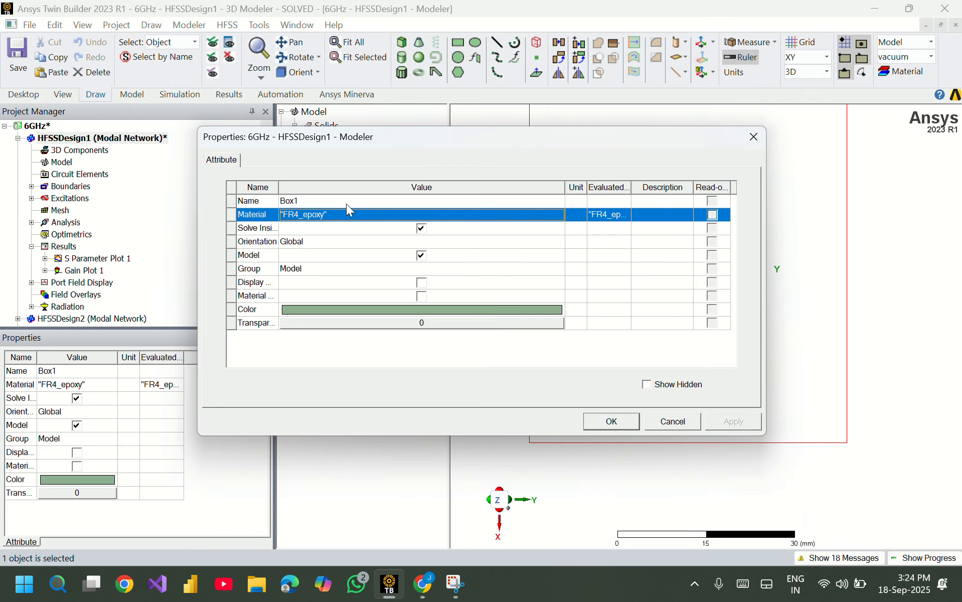
{"action": "left_click", "coordinate": [672, 421]}
{"action": "left_click", "coordinate": [17, 138]}
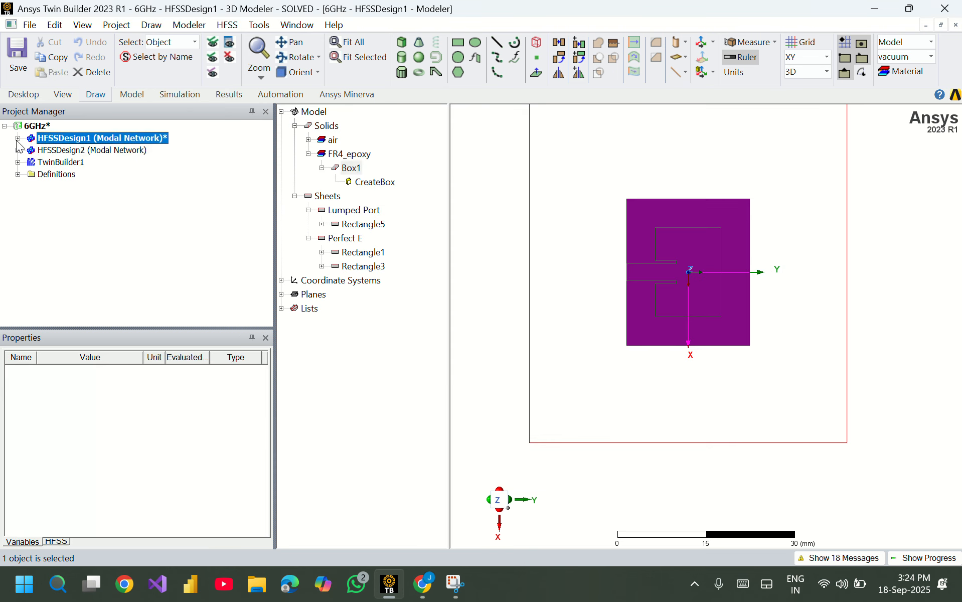
{"action": "left_click", "coordinate": [50, 153]}
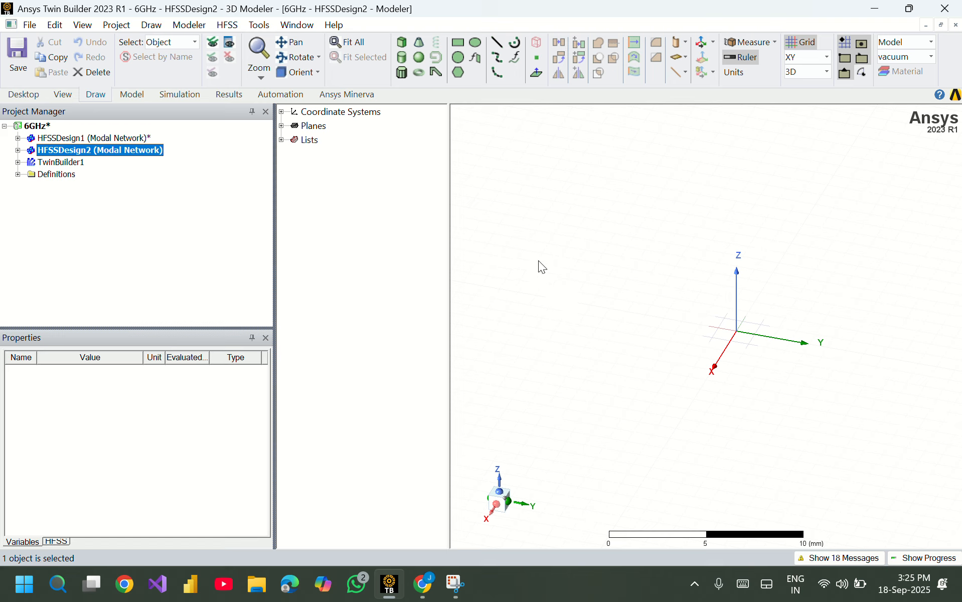
Draw a rectangle about 5 mm by 5 mm on the XY plane around the origin, starting at -1, -3, 0.
{"action": "left_click", "coordinate": [118, 26]}
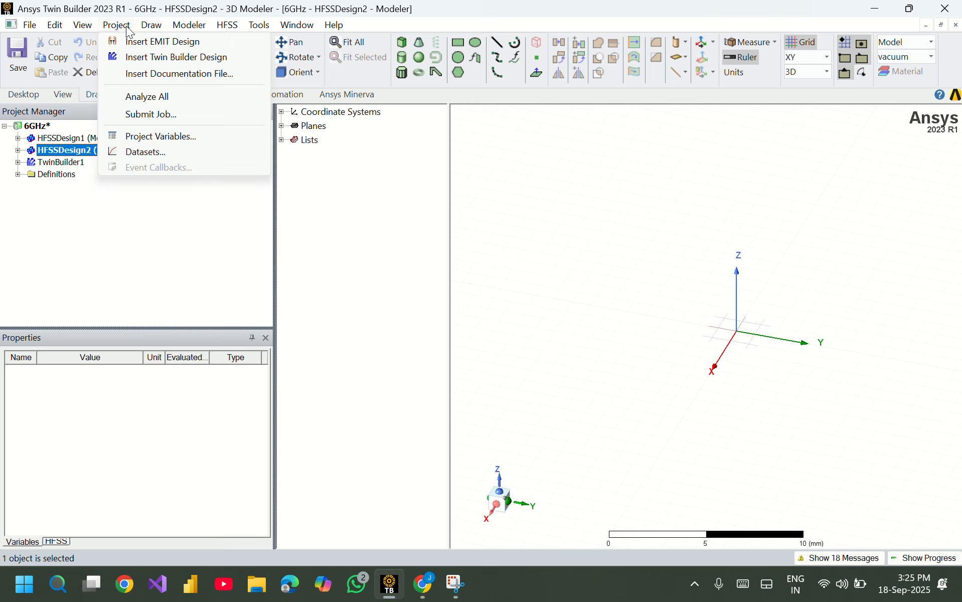
{"action": "left_click", "coordinate": [116, 31]}
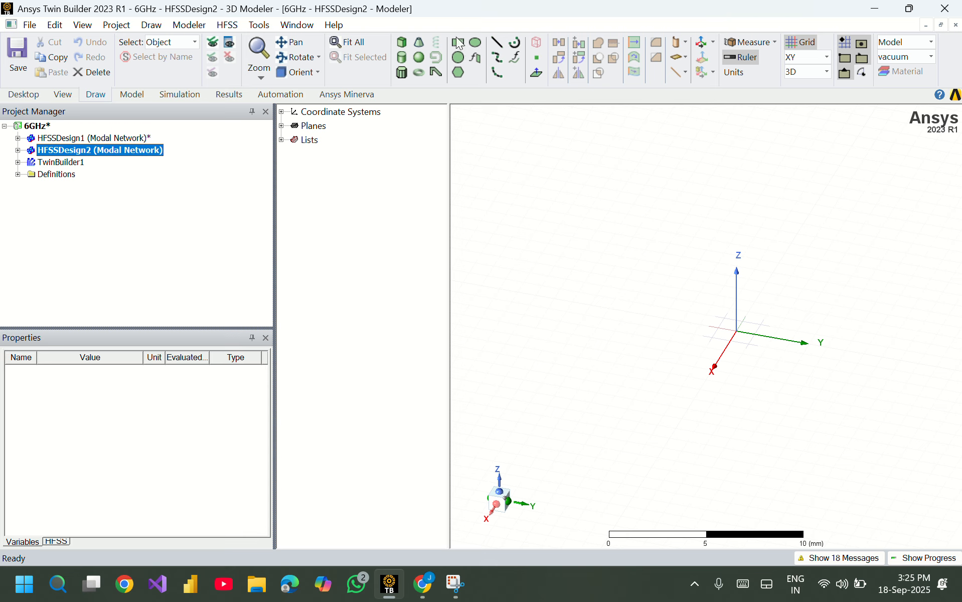
{"action": "left_click", "coordinate": [190, 25]}
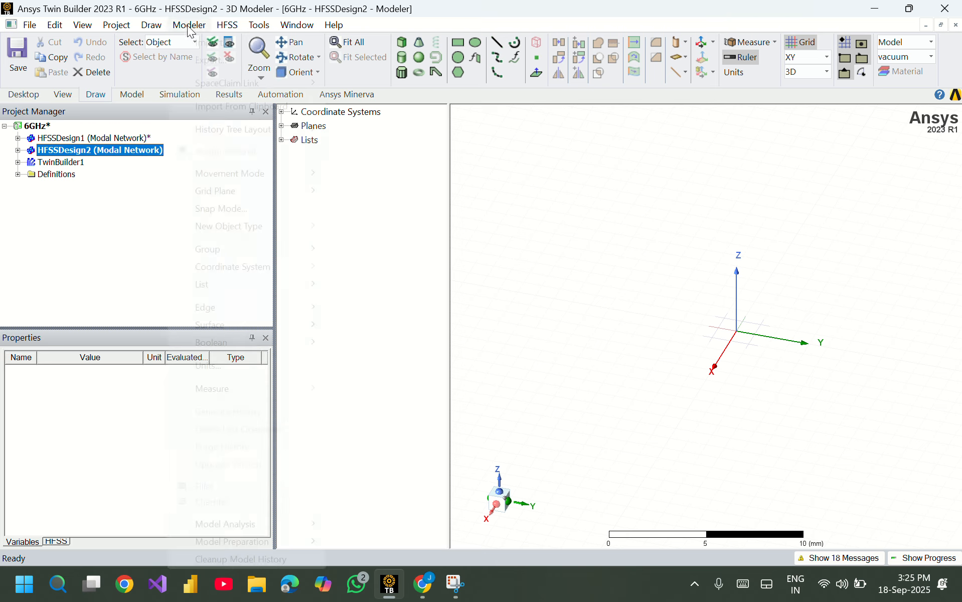
{"action": "mouse_move", "coordinate": [158, 29]}
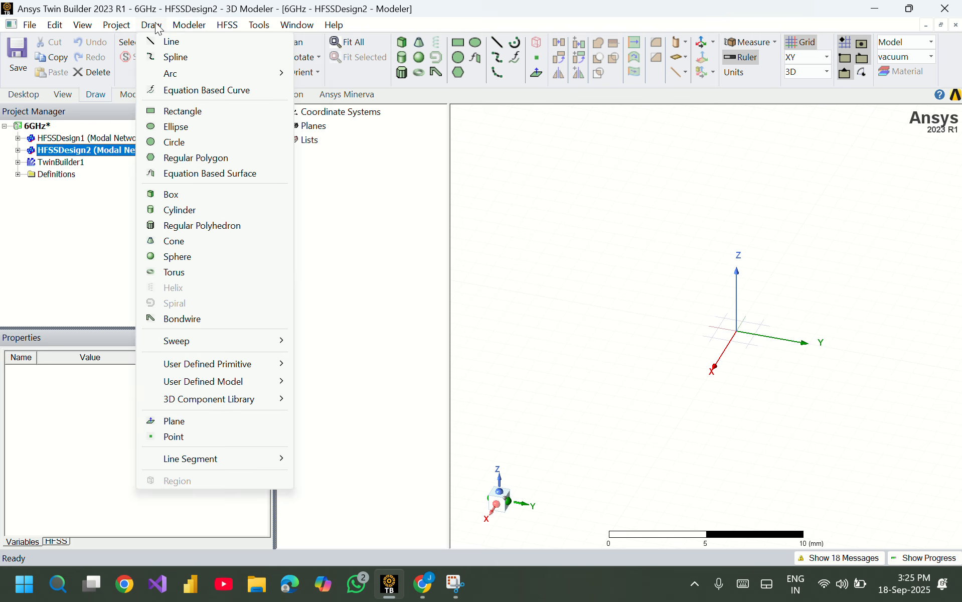
{"action": "left_click", "coordinate": [199, 118]}
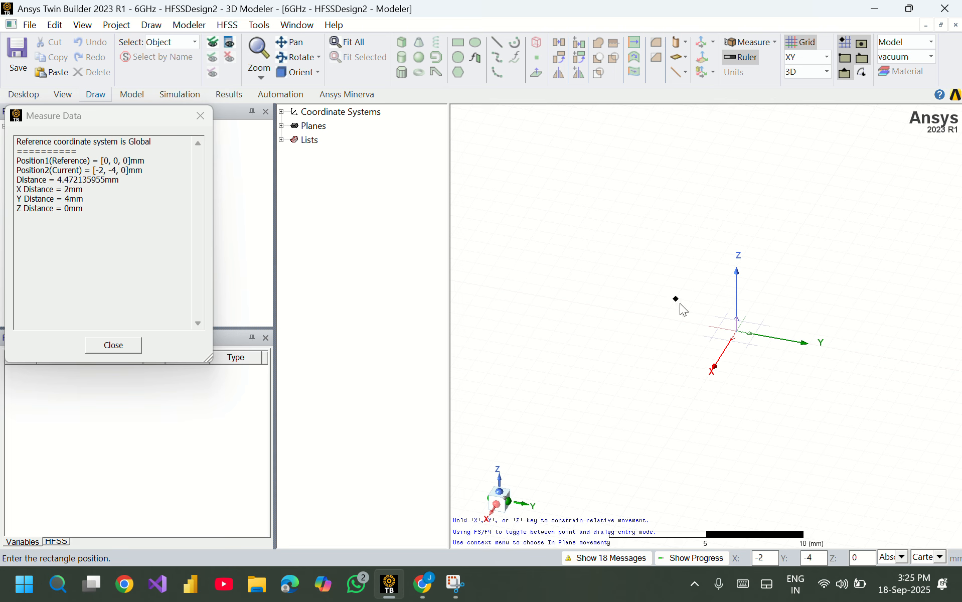
{"action": "left_click", "coordinate": [697, 319]}
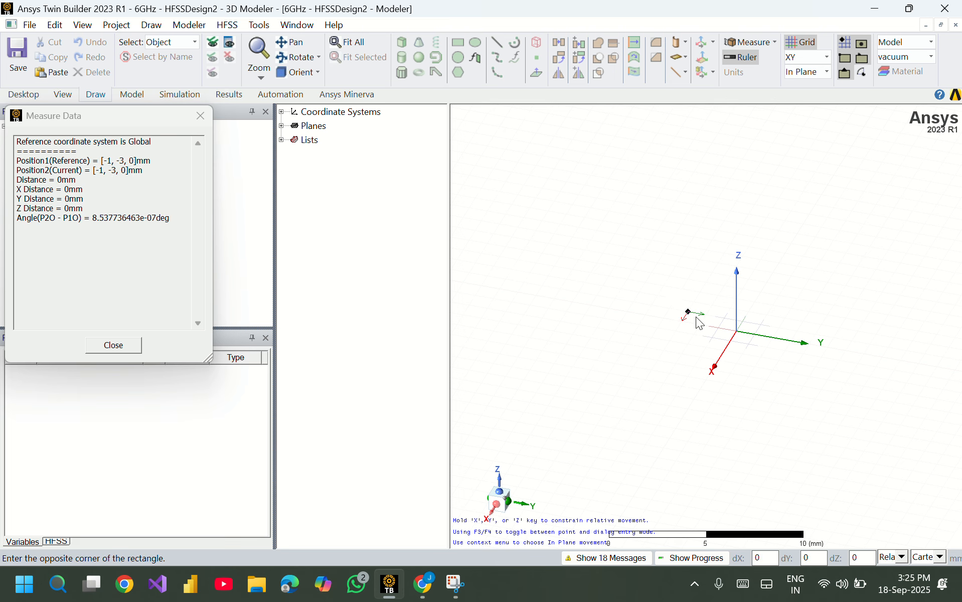
{"action": "left_click", "coordinate": [757, 373]}
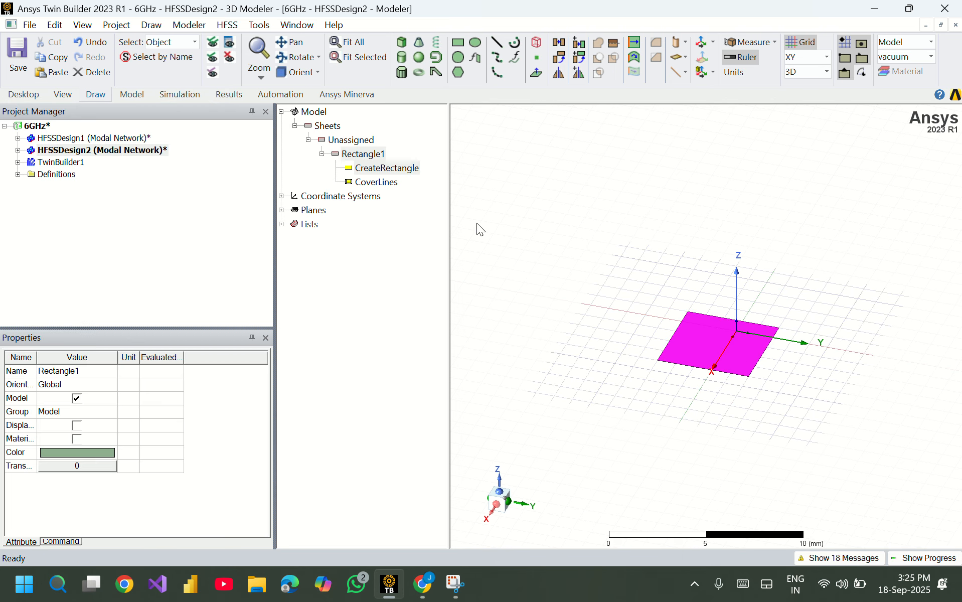
Rename the new rectangle as patch and change its color to purple (RGB 128, 0, 128).
{"action": "double_click", "coordinate": [412, 169]}
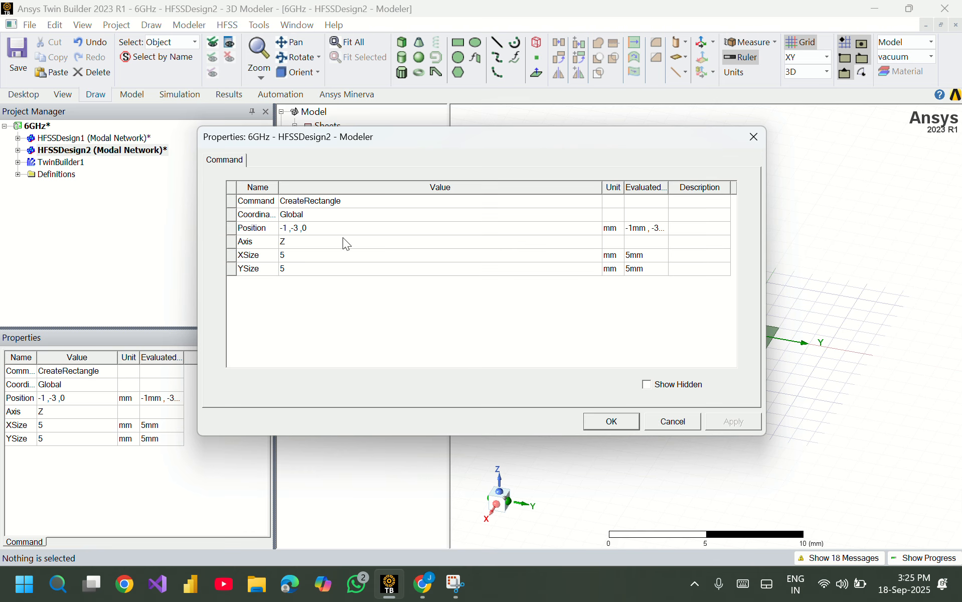
{"action": "left_click", "coordinate": [674, 423]}
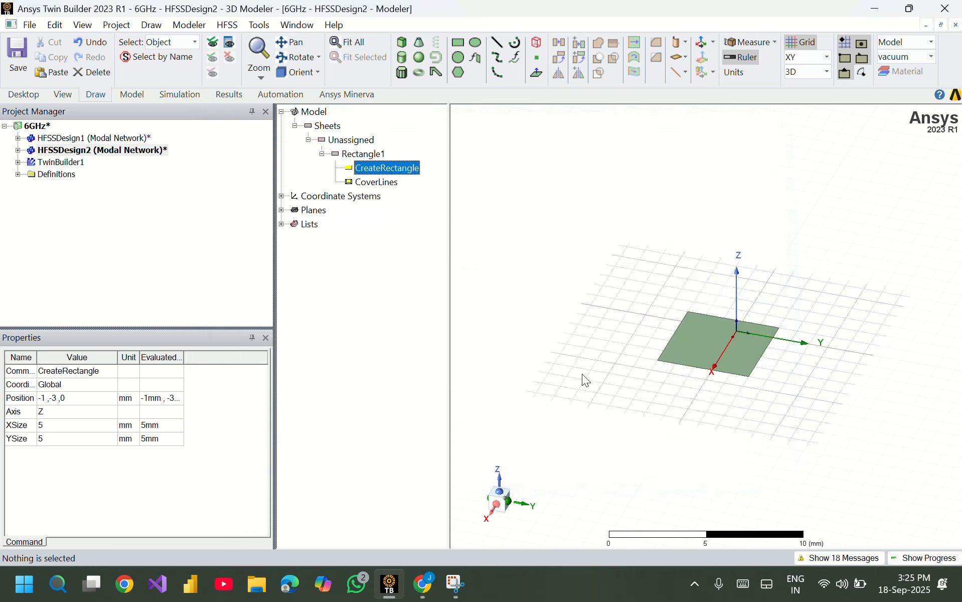
{"action": "double_click", "coordinate": [372, 154]}
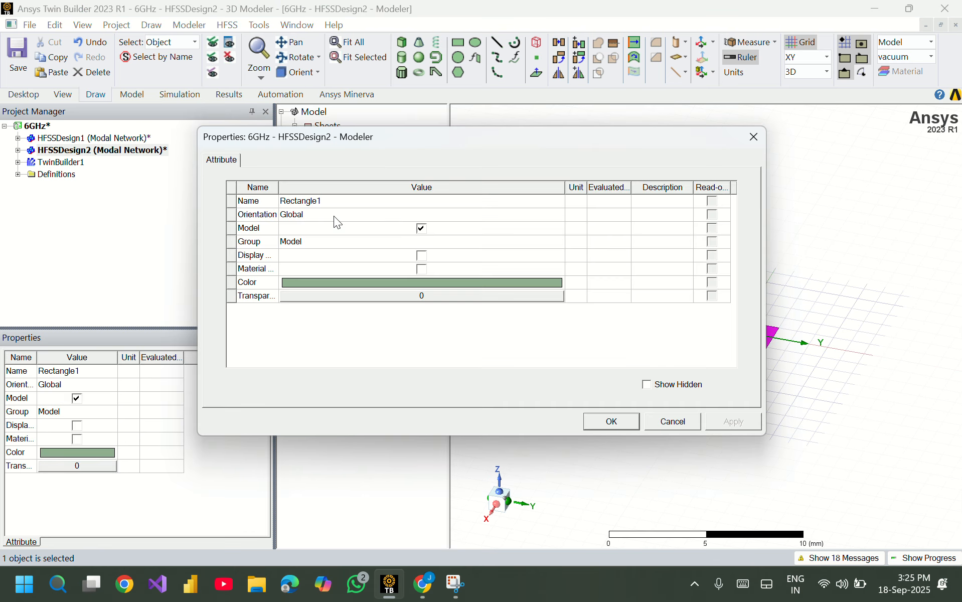
{"action": "left_click", "coordinate": [340, 201]}
{"action": "type", "text": "patch"}
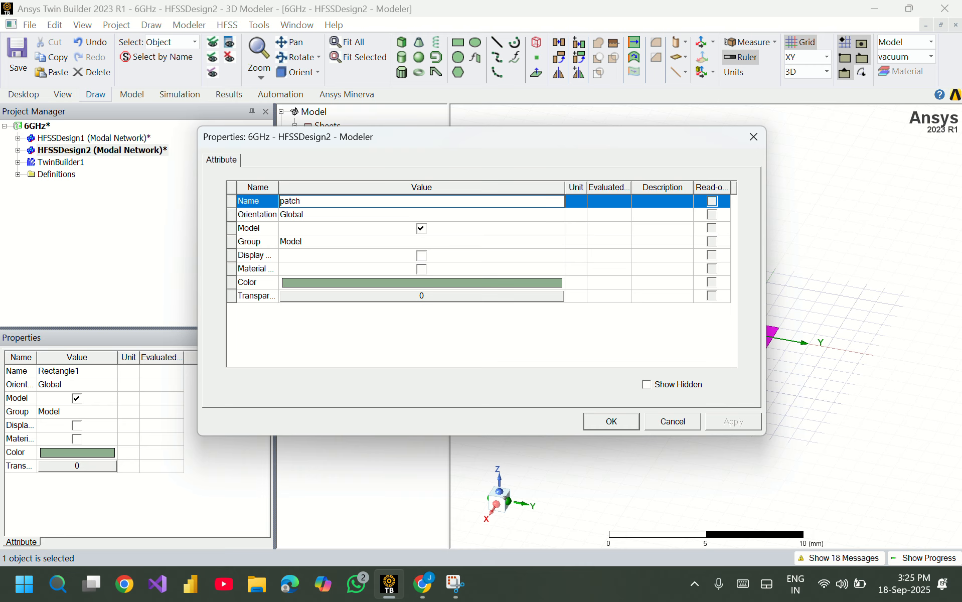
{"action": "left_click", "coordinate": [470, 284]}
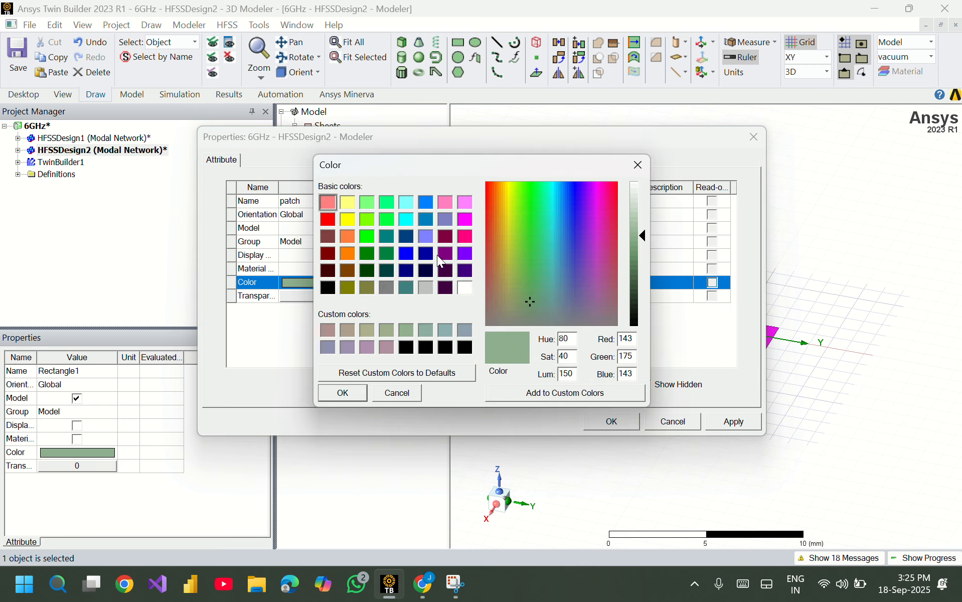
{"action": "left_click", "coordinate": [439, 255]}
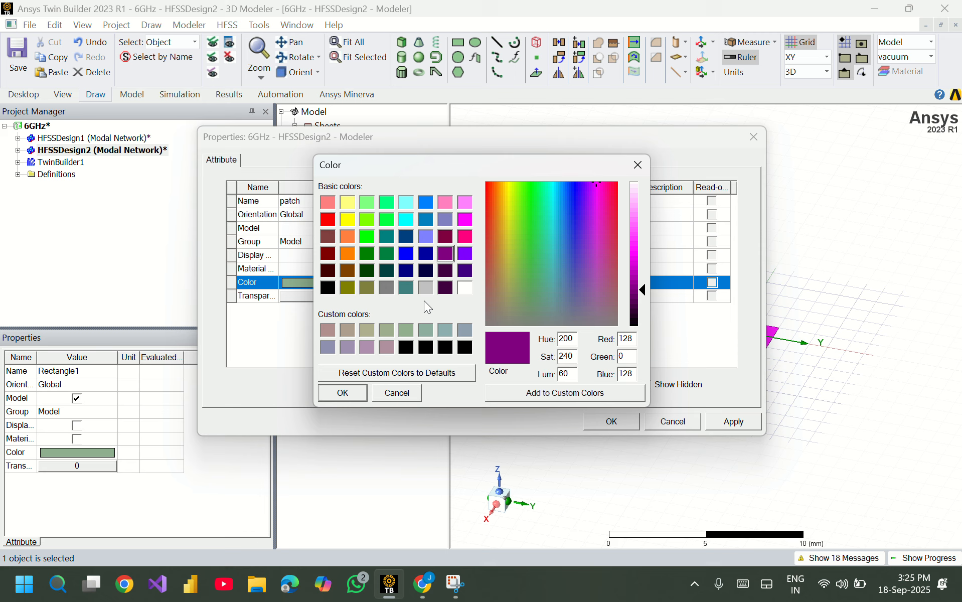
{"action": "left_click", "coordinate": [343, 392]}
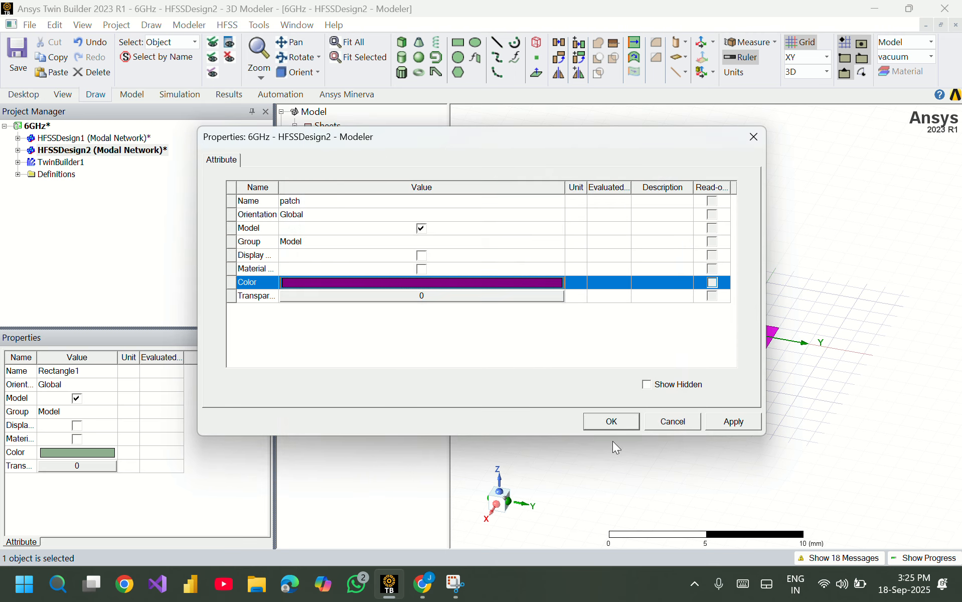
{"action": "left_click", "coordinate": [606, 421]}
Set the patch rectangle's X size to 15.20 mm and Y size to 11.32 mm, checking both against the web calculator's results.
{"action": "double_click", "coordinate": [389, 168]}
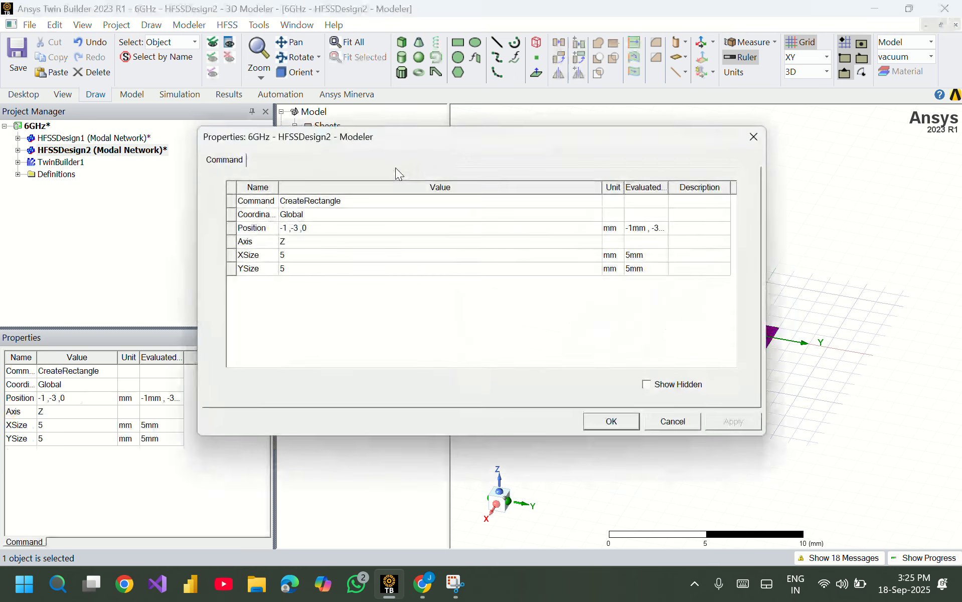
{"action": "left_click", "coordinate": [314, 254]}
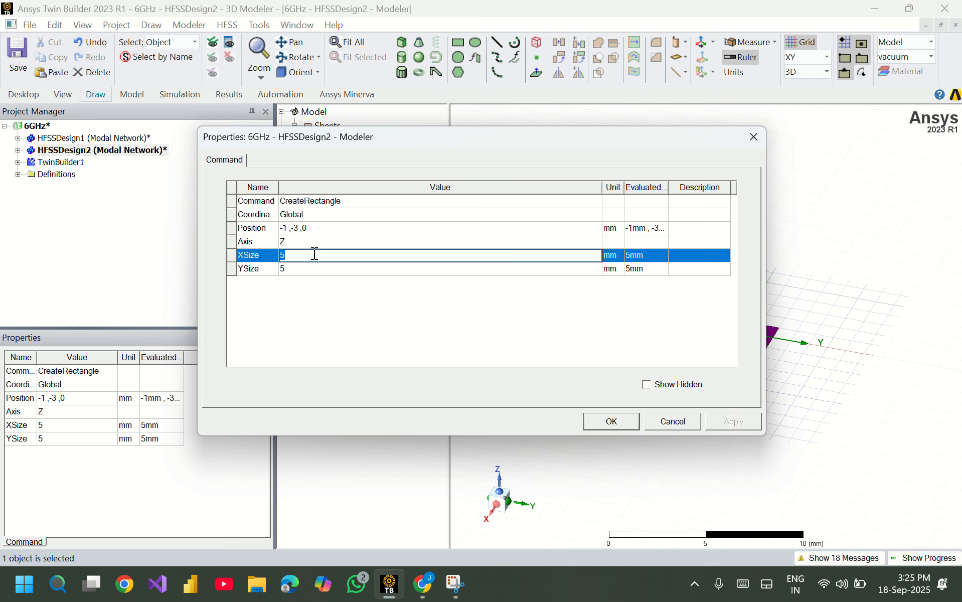
{"action": "key", "text": "BackSpace"}
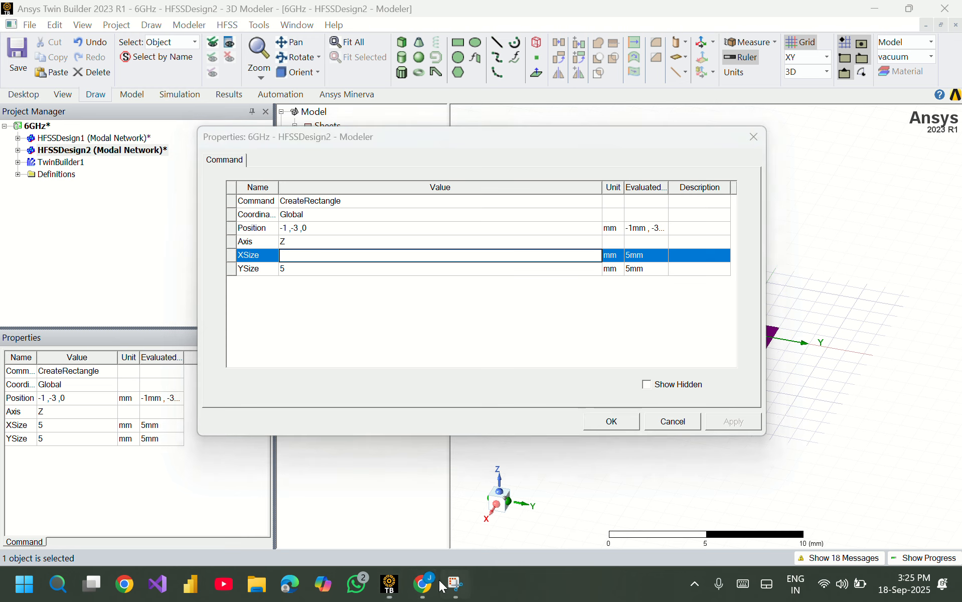
{"action": "left_click", "coordinate": [426, 583]}
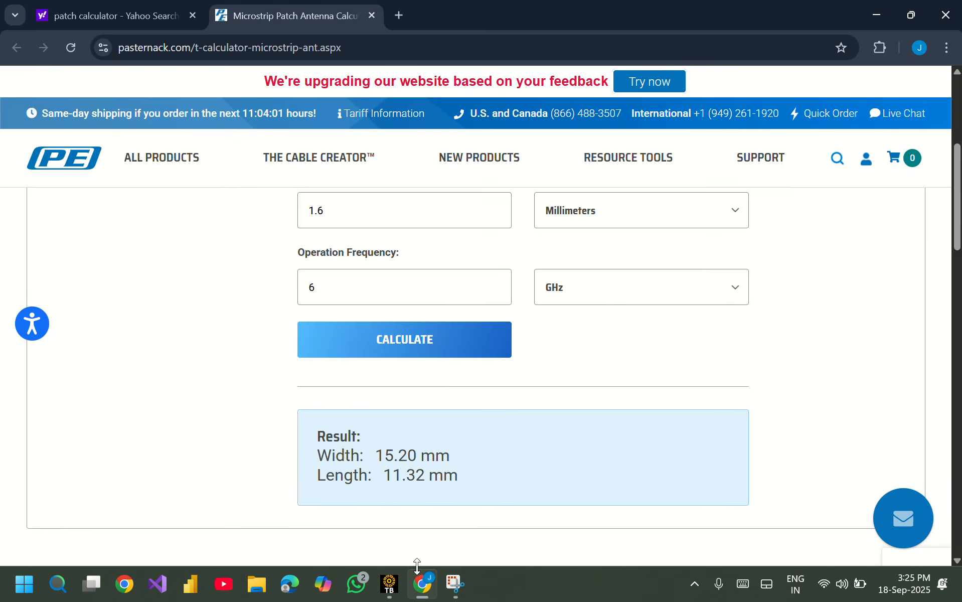
{"action": "left_click", "coordinate": [389, 584]}
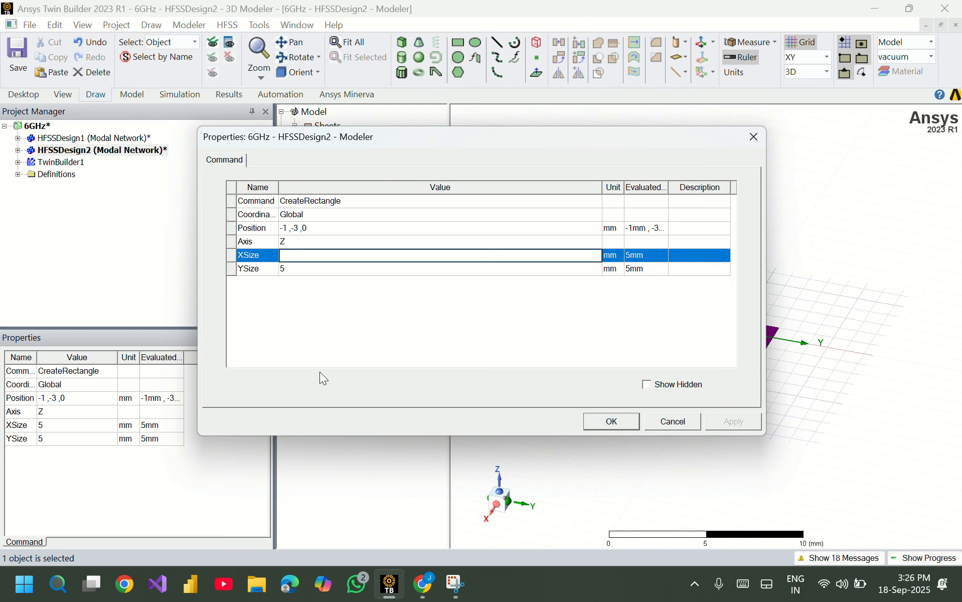
{"action": "type", "text": "15.20"}
{"action": "key", "text": "Tab"}
{"action": "type", "text": "11."}
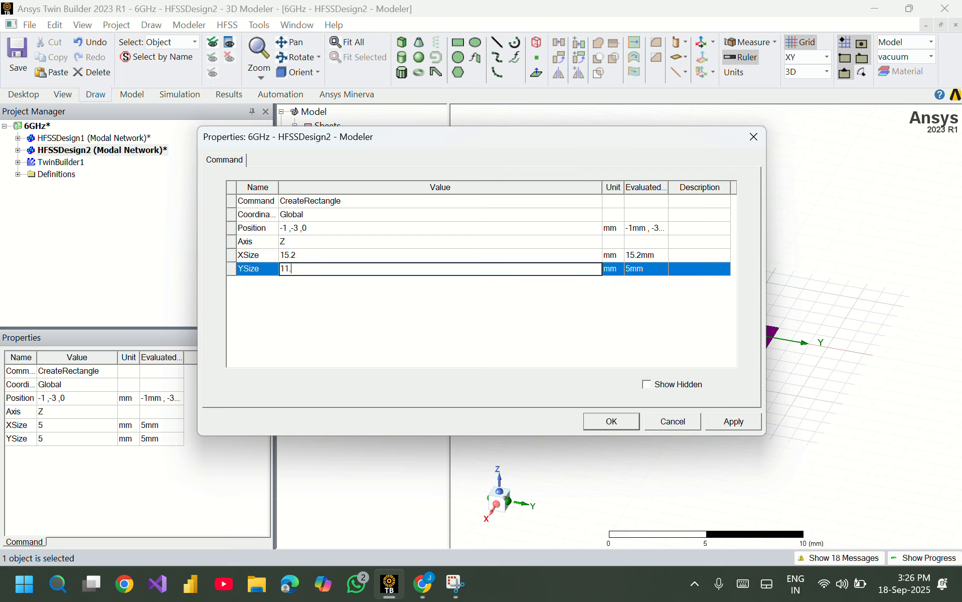
{"action": "type", "text": "32"}
{"action": "left_click", "coordinate": [391, 583]}
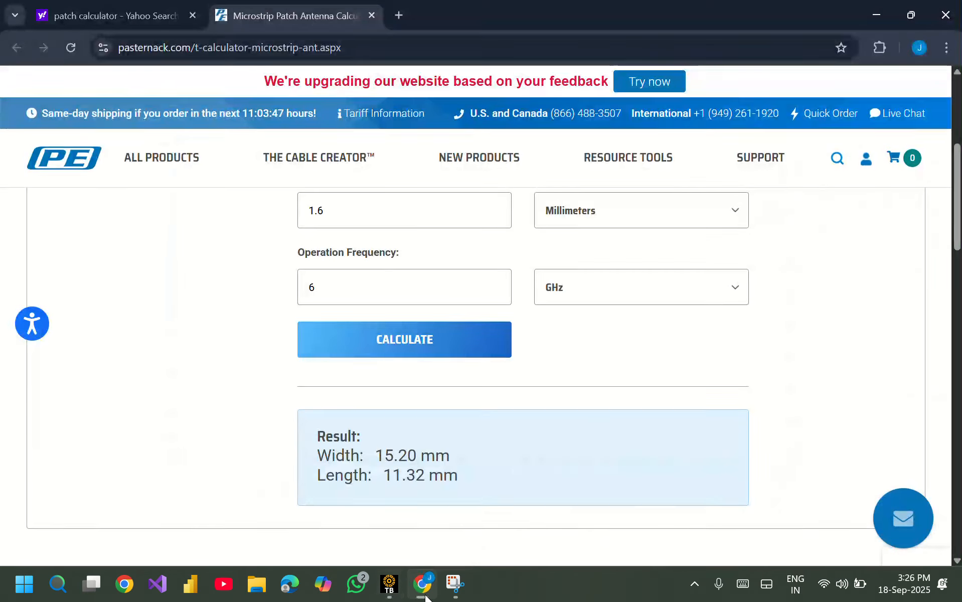
{"action": "left_click", "coordinate": [390, 583]}
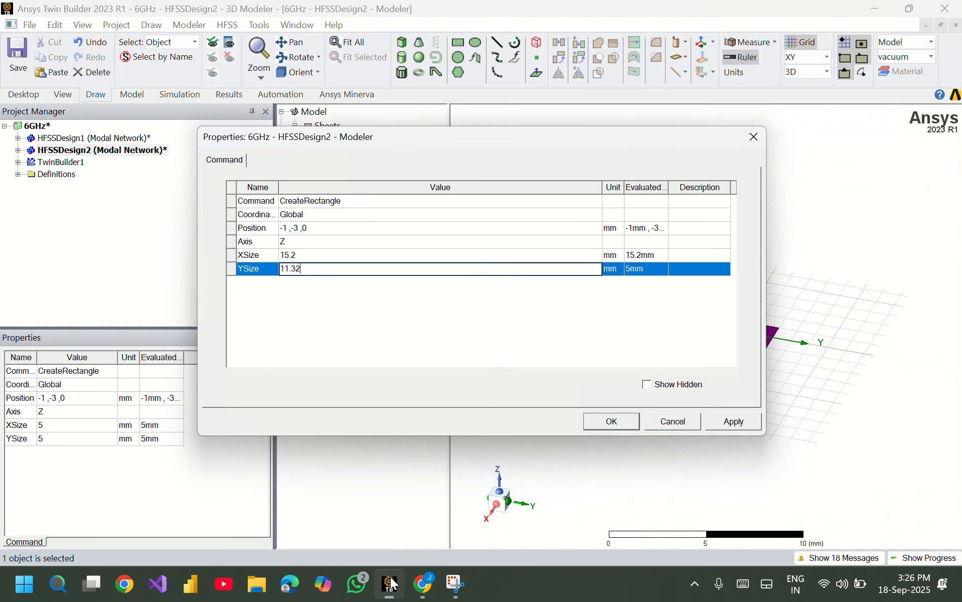
Set the patch rectangle's position to -15.2/2, -11.32/2, 1.6 mm and apply the changes.
{"action": "left_click", "coordinate": [316, 224]}
{"action": "left_click", "coordinate": [317, 227]}
{"action": "key", "text": "BackSpace"}
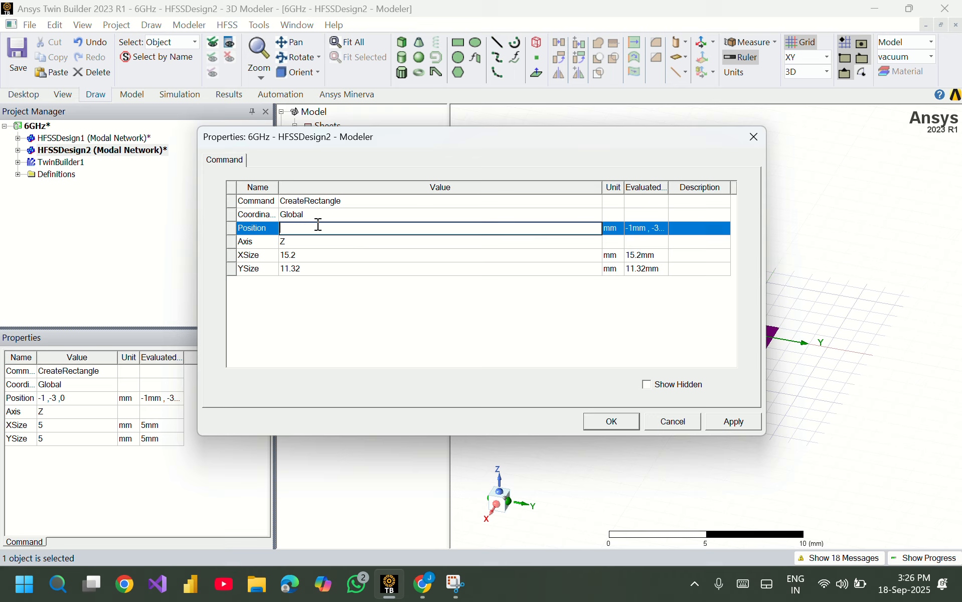
{"action": "type", "text": "-15.2/2,-11.32/2"}
{"action": "type", "text": ",1.6"}
{"action": "left_click", "coordinate": [617, 423]}
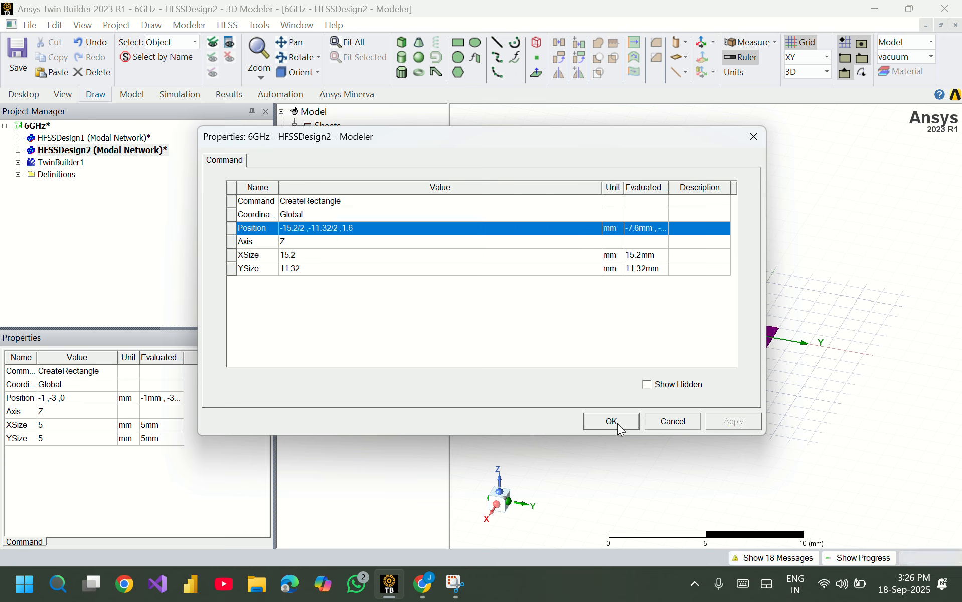
{"action": "left_click", "coordinate": [612, 421]}
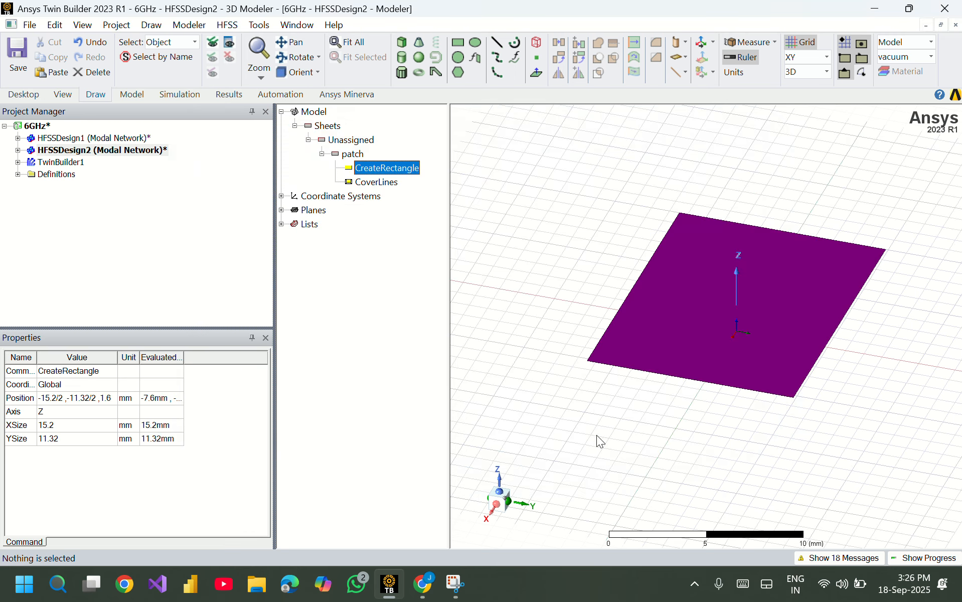
Inspect the patch from the top and review its rectangle's position and size parameters.
{"action": "left_click", "coordinate": [501, 497]}
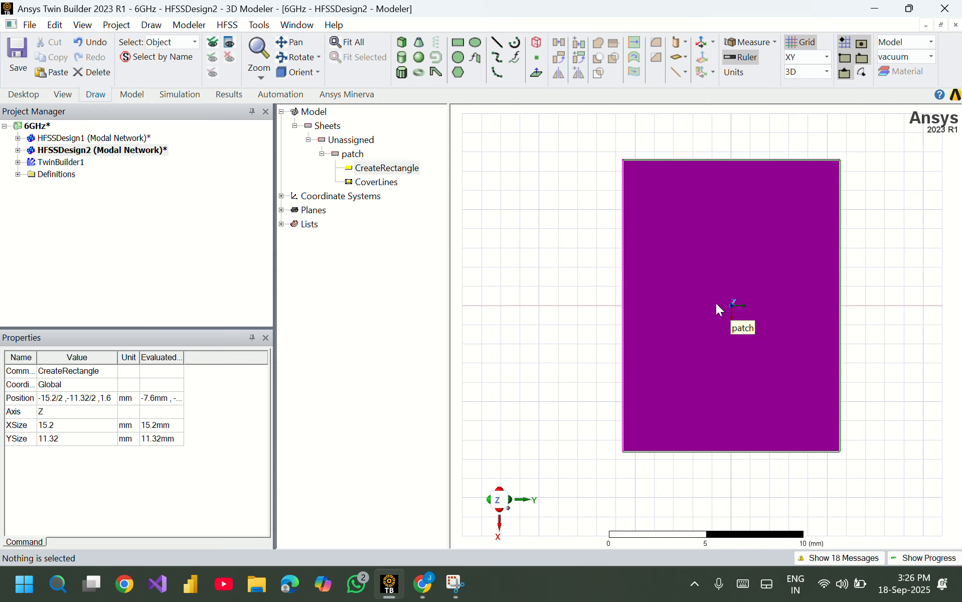
{"action": "left_click", "coordinate": [353, 154]}
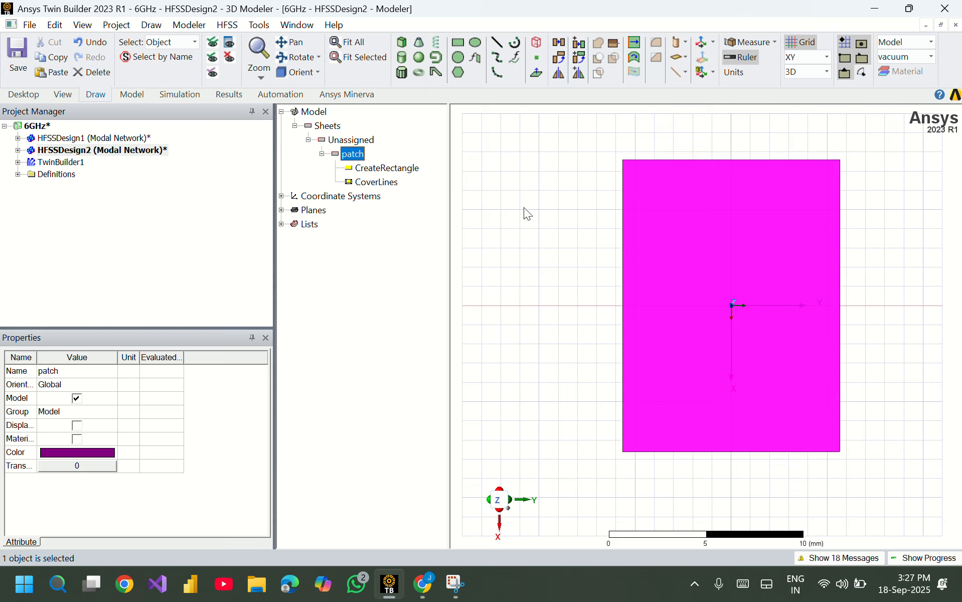
{"action": "double_click", "coordinate": [404, 167]}
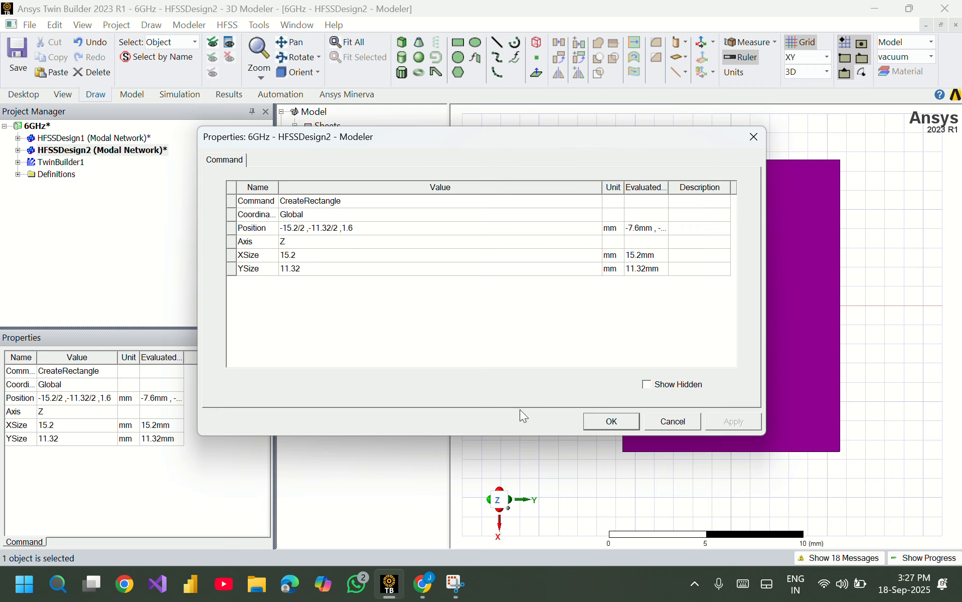
{"action": "left_click", "coordinate": [652, 426]}
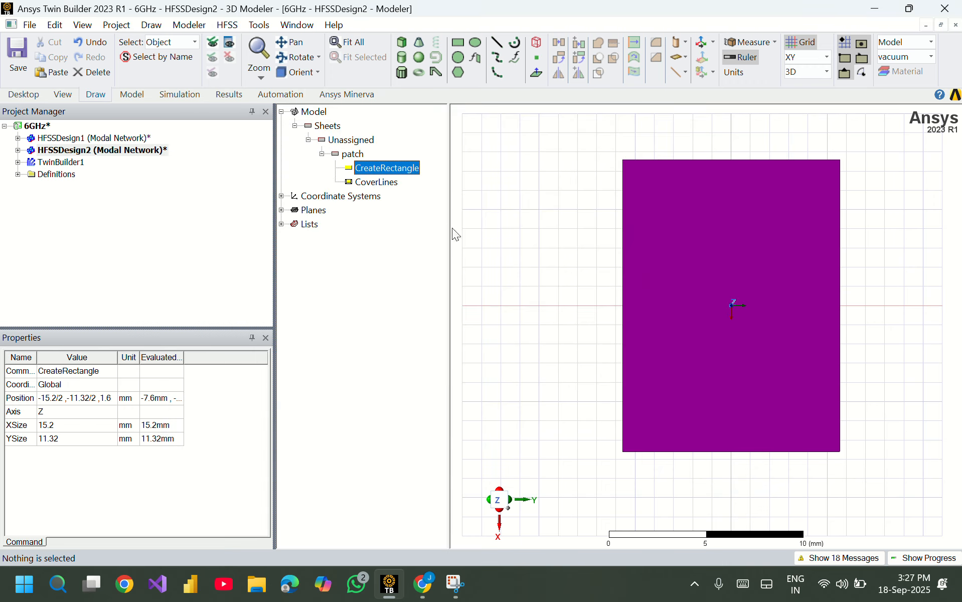
Draw a box about 3 mm by 2 mm by 2 mm beside the patch, starting at -8.5, -10, 0.
{"action": "left_click", "coordinate": [347, 42]}
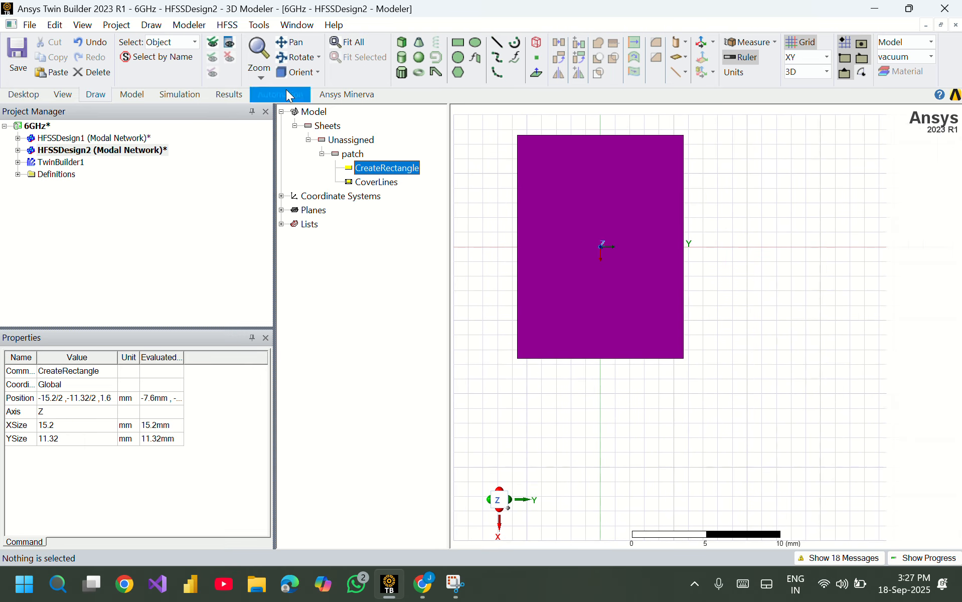
{"action": "left_click", "coordinate": [296, 72]}
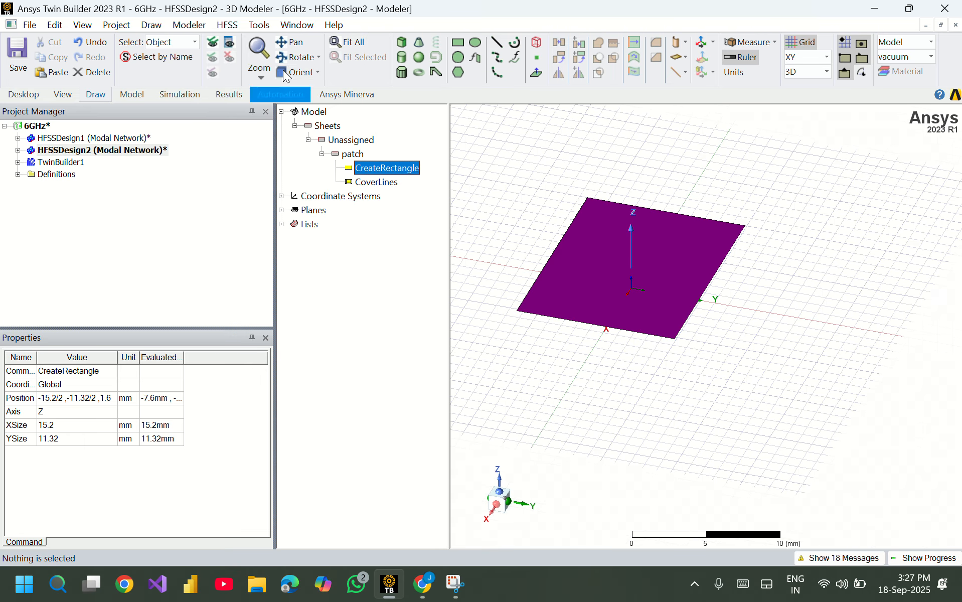
{"action": "left_click", "coordinate": [348, 42]}
{"action": "left_click", "coordinate": [153, 25]}
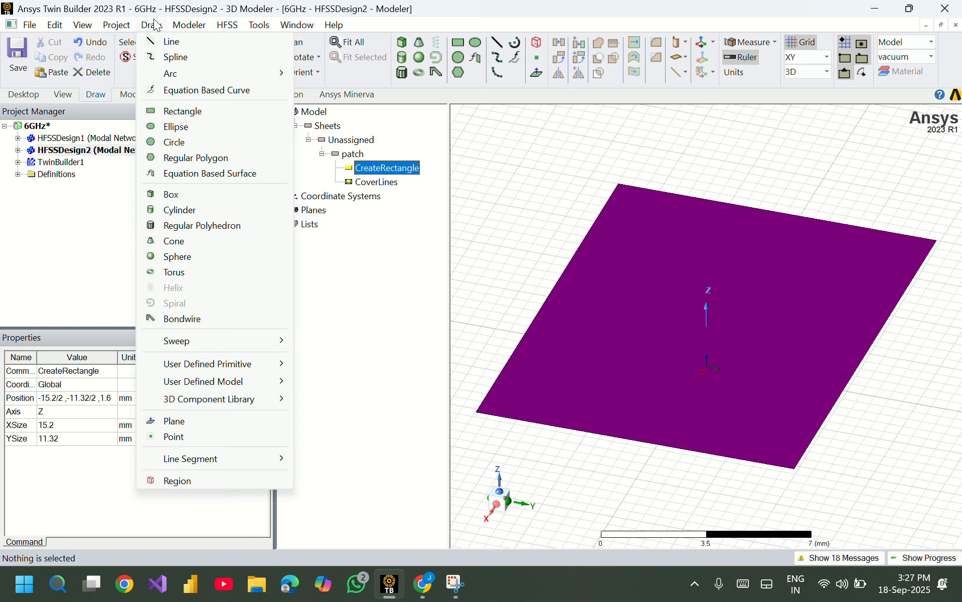
{"action": "left_click", "coordinate": [167, 195]}
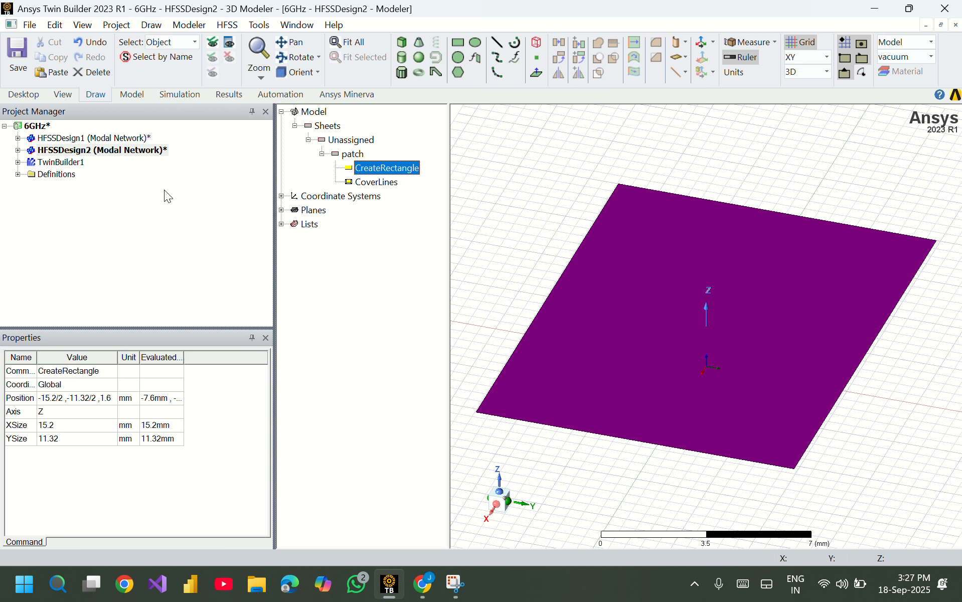
{"action": "left_click", "coordinate": [505, 189]}
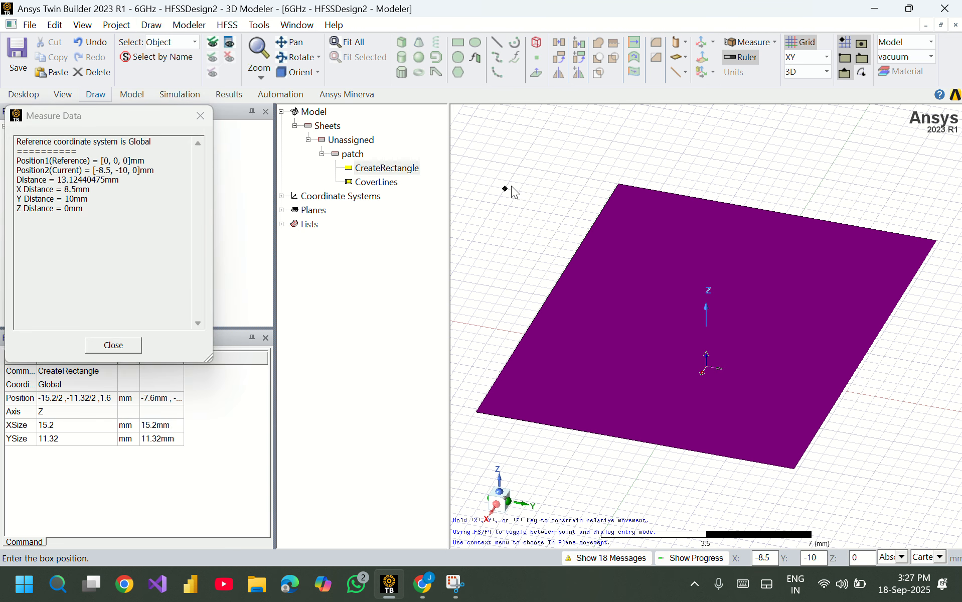
{"action": "left_click", "coordinate": [532, 245]}
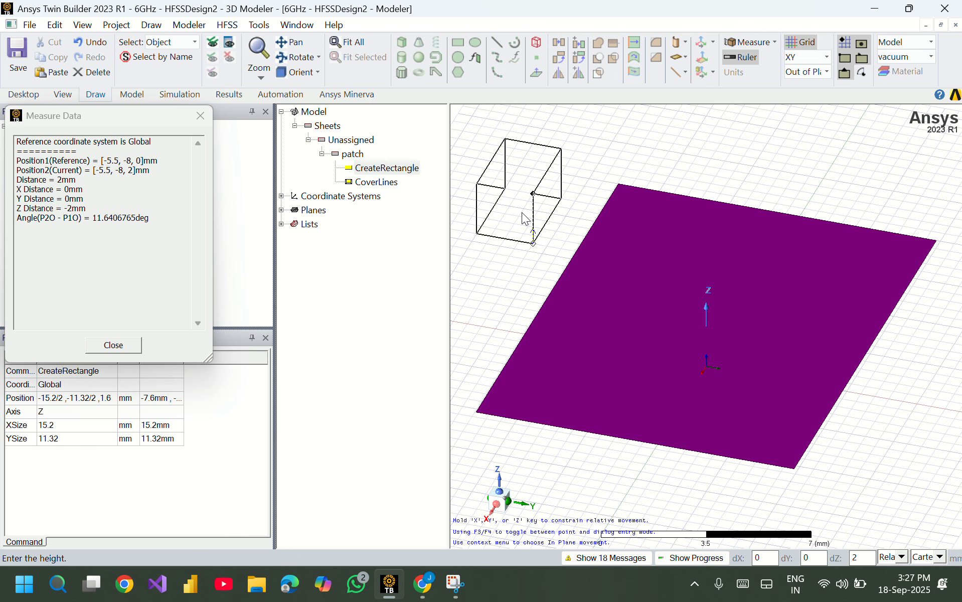
{"action": "left_click", "coordinate": [521, 212]}
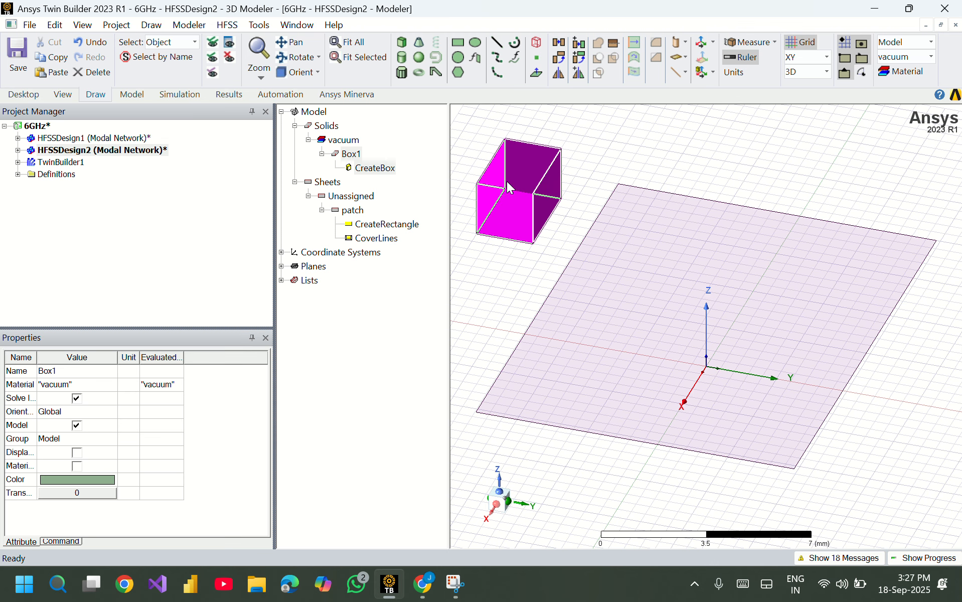
Open Calculator, evaluate 15.2 + 6 × (1.6) for the substrate's X size, and return to the model.
{"action": "left_click", "coordinate": [57, 587]}
{"action": "type", "text": "cal"}
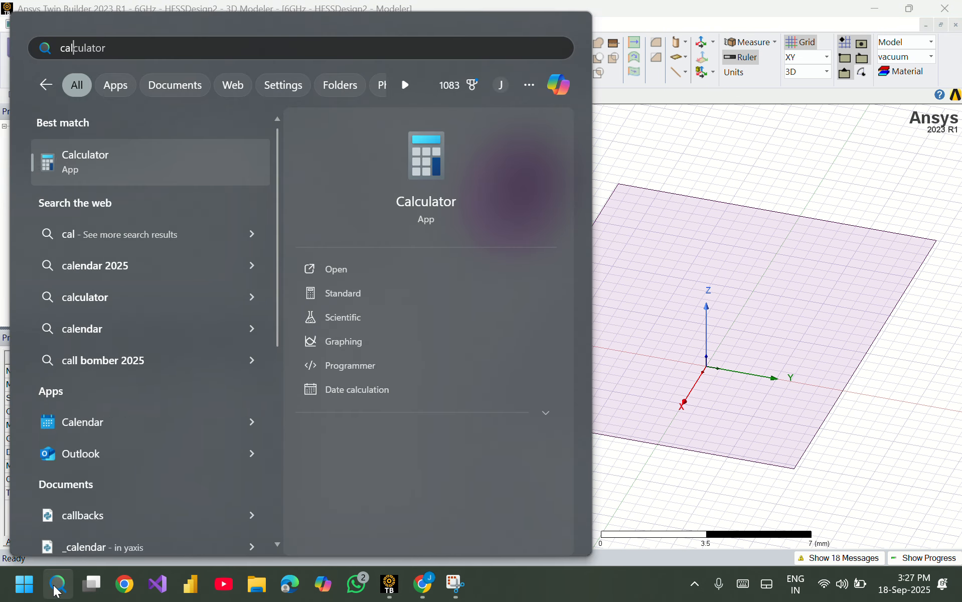
{"action": "left_click", "coordinate": [337, 271]}
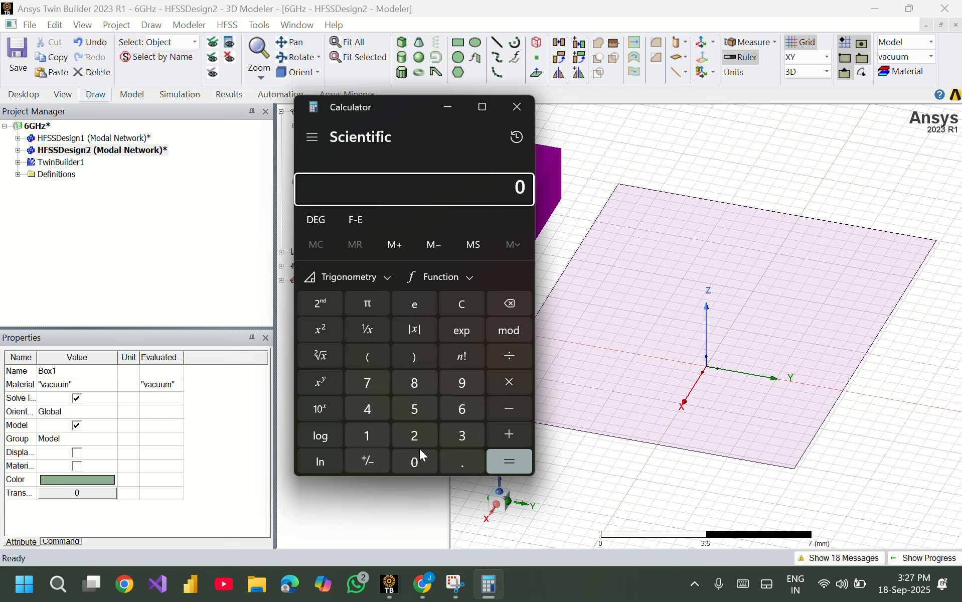
{"action": "type", "text": "15."}
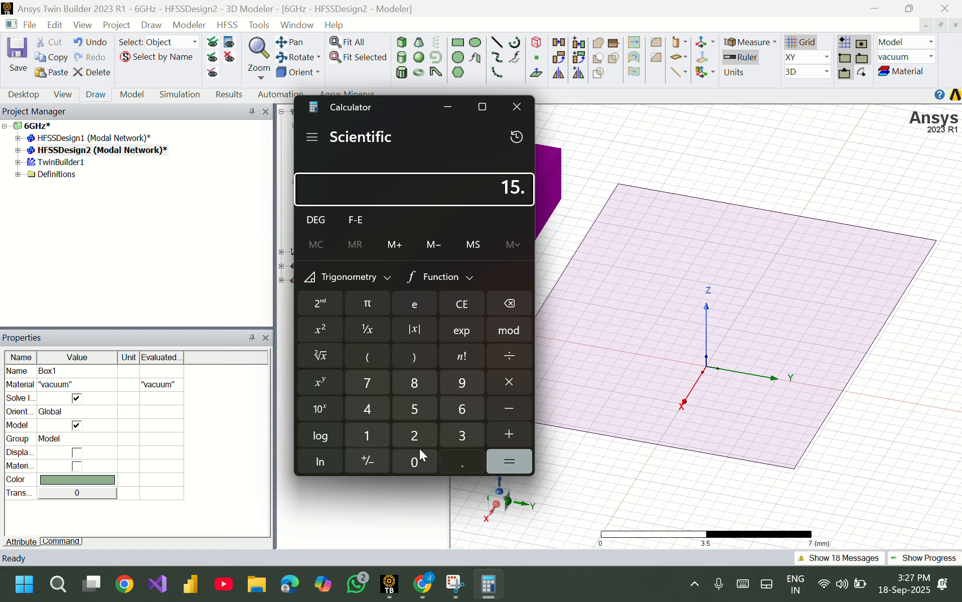
{"action": "type", "text": "2"}
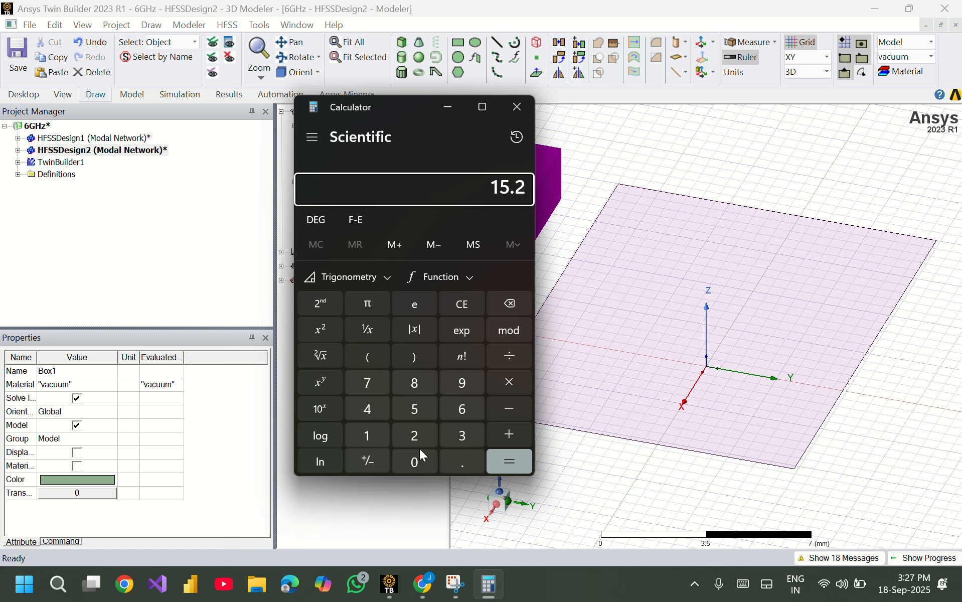
{"action": "type", "text": "+"}
{"action": "type", "text": "6*("}
{"action": "type", "text": "1.6"}
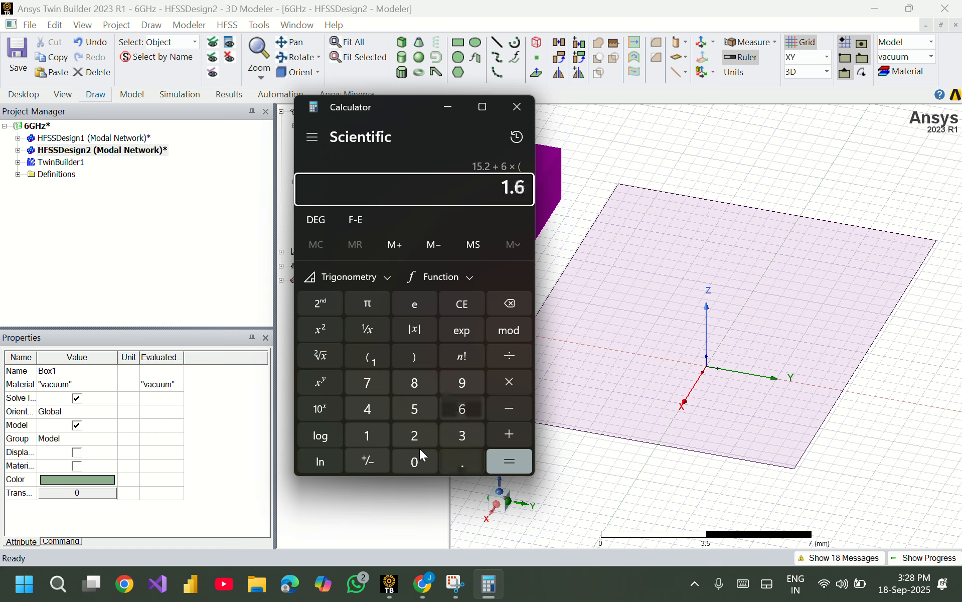
{"action": "type", "text": ")"}
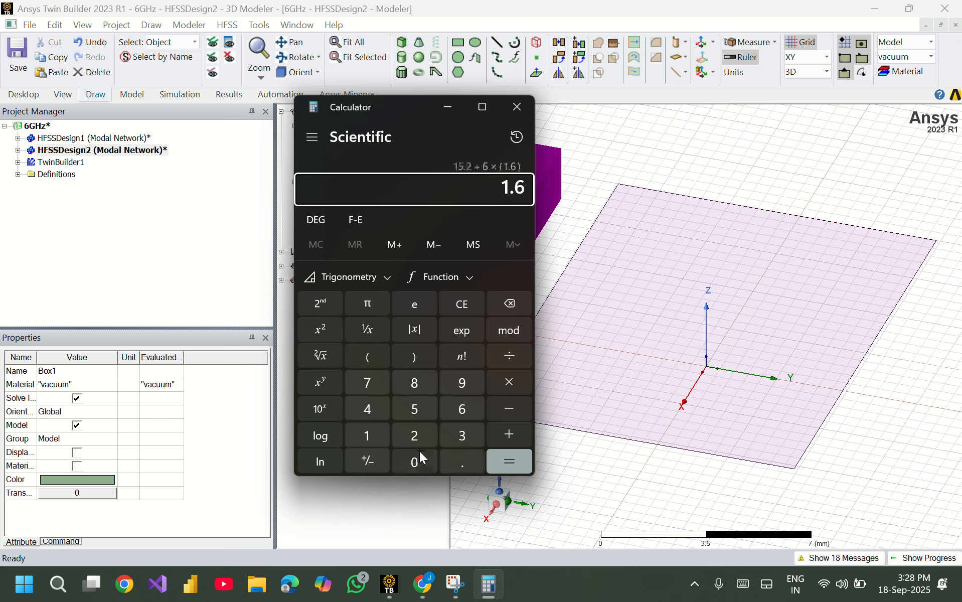
{"action": "left_click", "coordinate": [510, 453]}
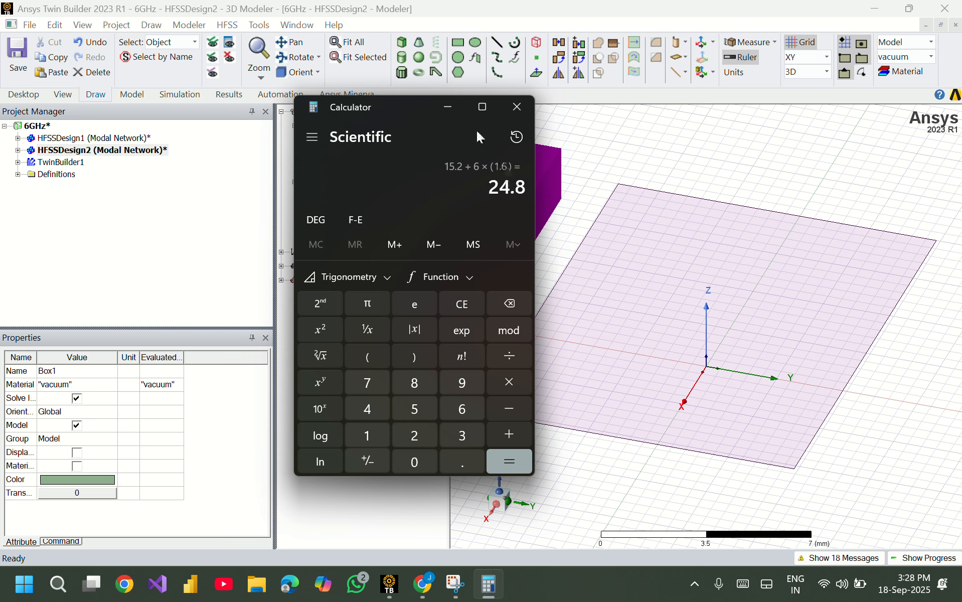
{"action": "left_click", "coordinate": [448, 110]}
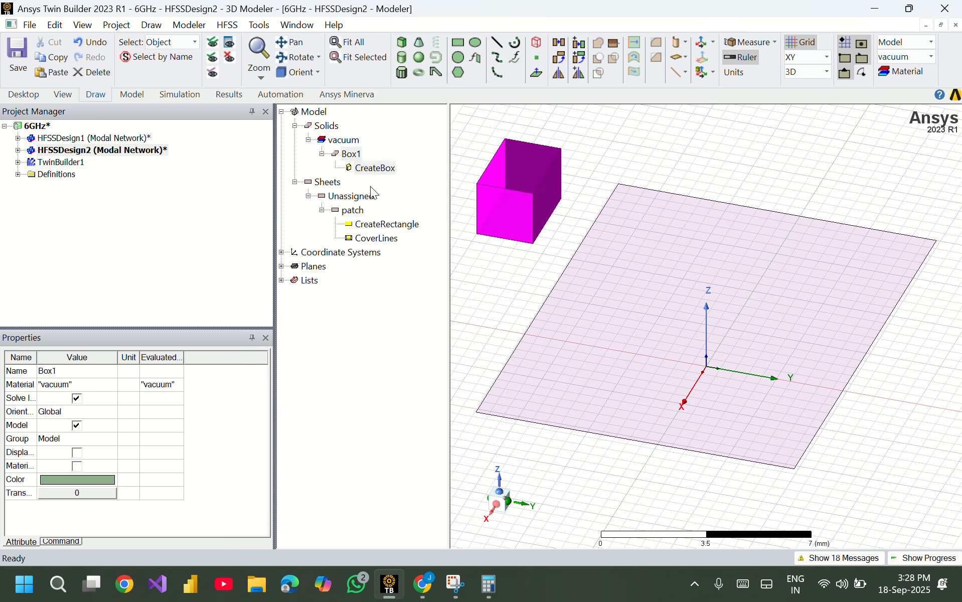
Set Box1's X size to 25 mm and its X position to -25/2, apply the changes and select the box.
{"action": "left_click", "coordinate": [381, 168]}
{"action": "double_click", "coordinate": [382, 169]}
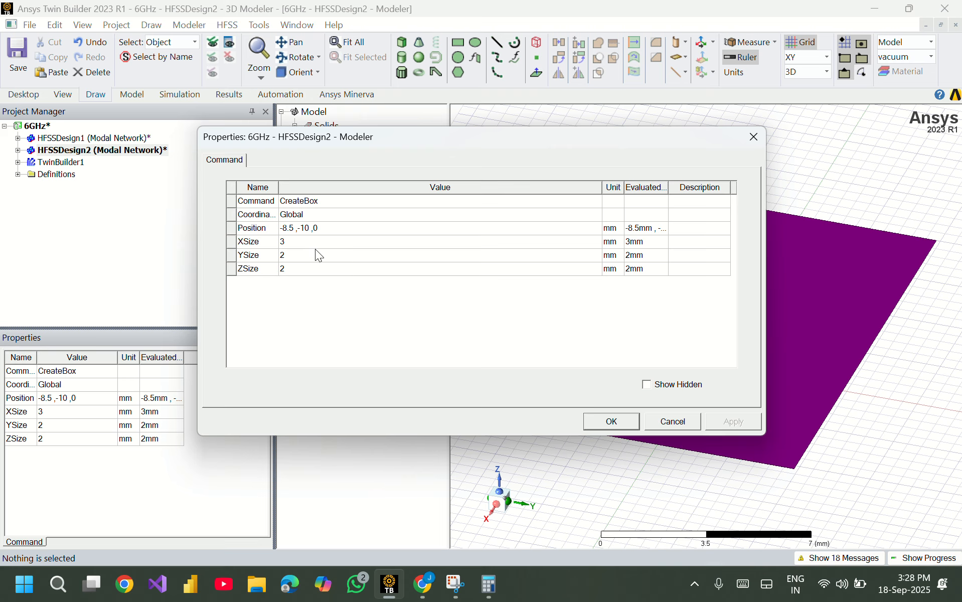
{"action": "left_click", "coordinate": [303, 241]}
{"action": "type", "text": "25"}
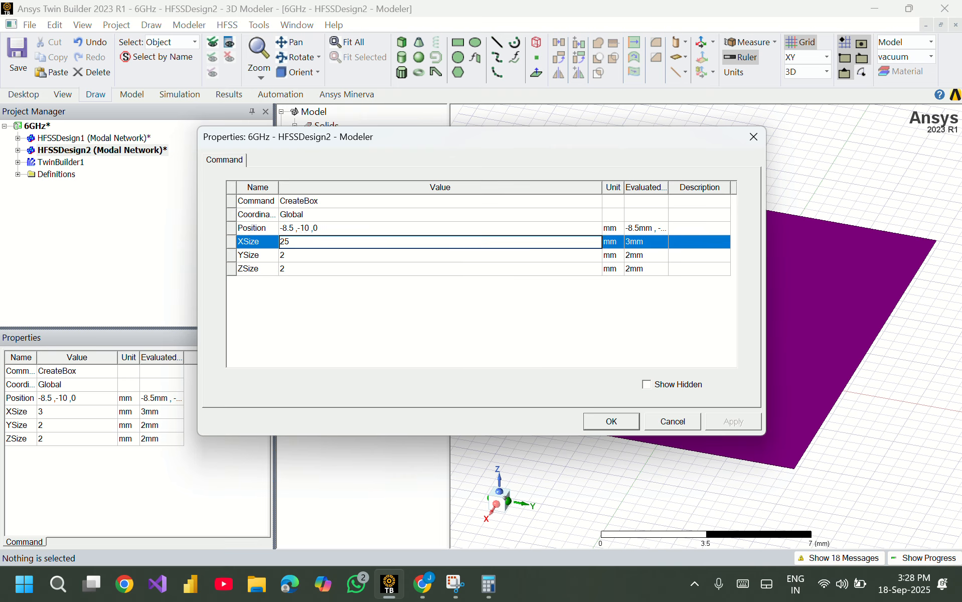
{"action": "left_click", "coordinate": [292, 228]}
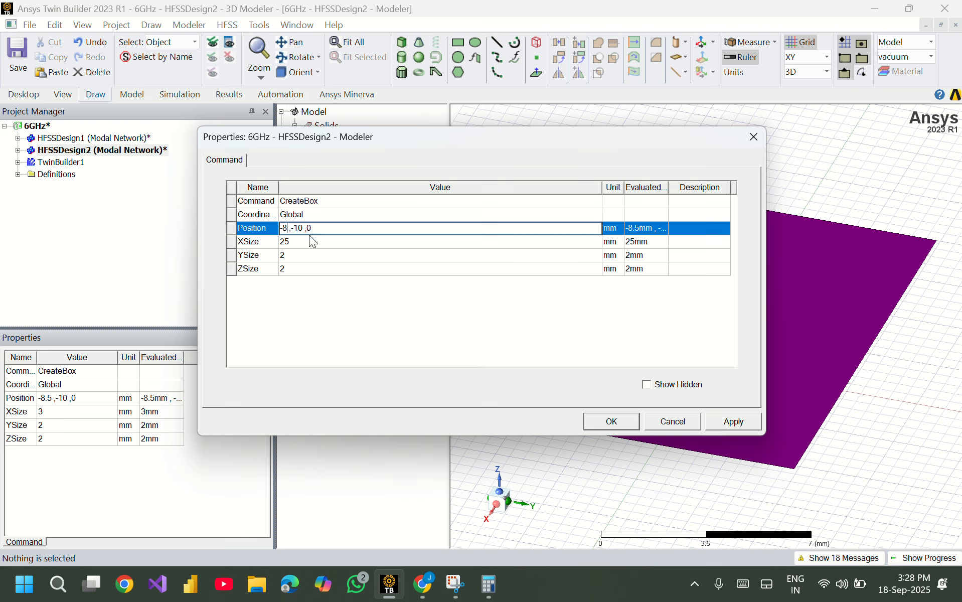
{"action": "type", "text": "12."}
{"action": "type", "text": "5"}
{"action": "key", "text": "BackSpace"}
{"action": "key", "text": "BackSpace"}
{"action": "key", "text": "BackSpace"}
{"action": "key", "text": "BackSpace"}
{"action": "type", "text": "25/2"}
{"action": "left_click", "coordinate": [604, 421]}
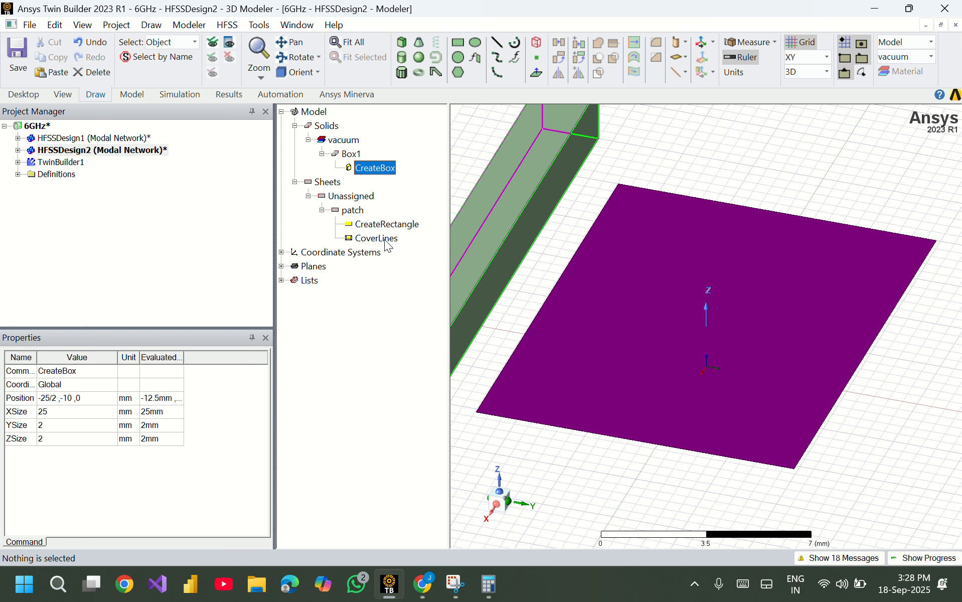
{"action": "left_click", "coordinate": [351, 154]}
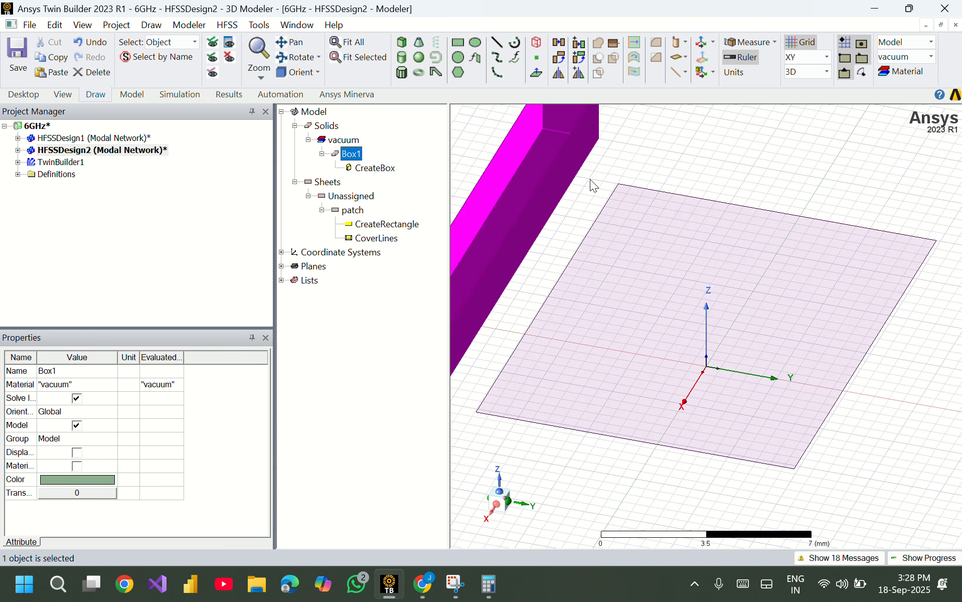
Check the patch rectangle's Y size, evaluate 11.32 + 6 × (1.6) in Calculator for the substrate's Y size, and return to the model.
{"action": "scroll", "coordinate": [590, 179], "scroll_direction": "down", "scroll_amount": 2}
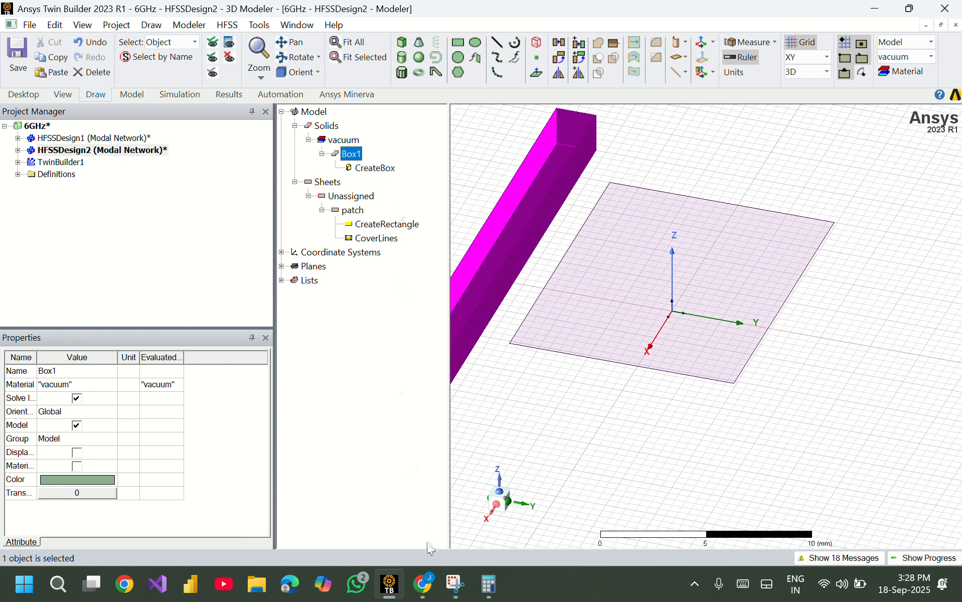
{"action": "double_click", "coordinate": [392, 225]}
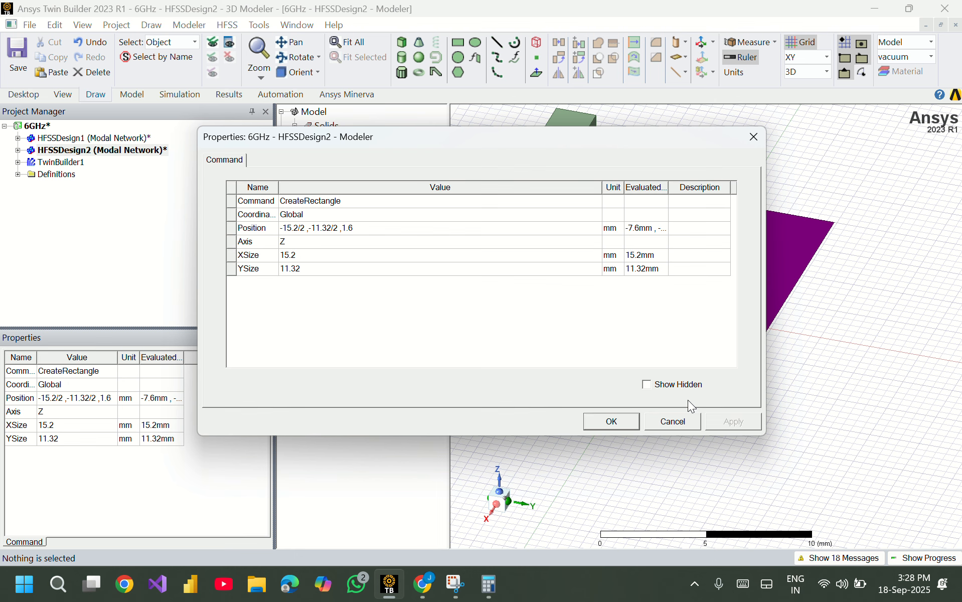
{"action": "left_click", "coordinate": [673, 422]}
{"action": "left_click", "coordinate": [496, 596]}
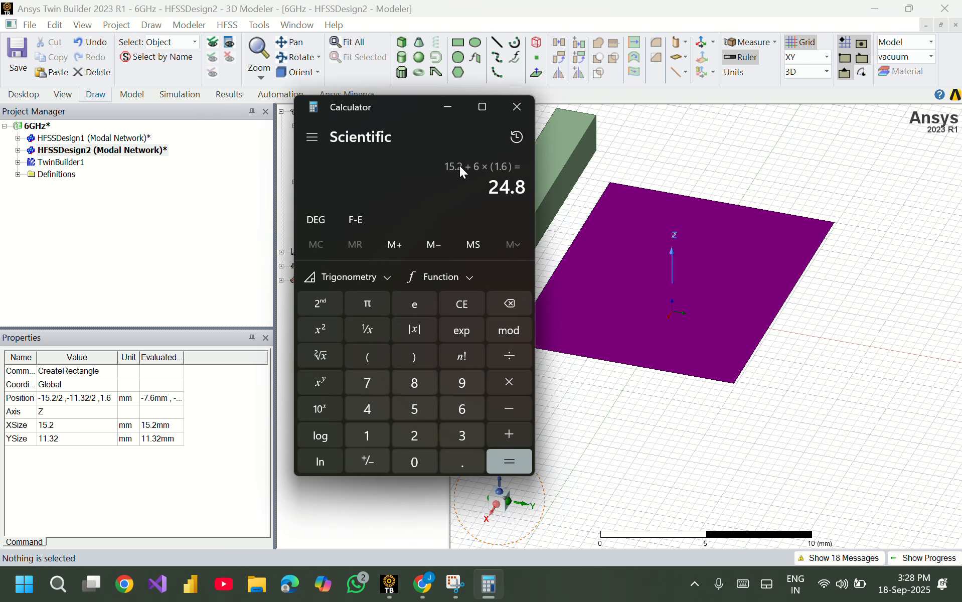
{"action": "left_click", "coordinate": [451, 306]}
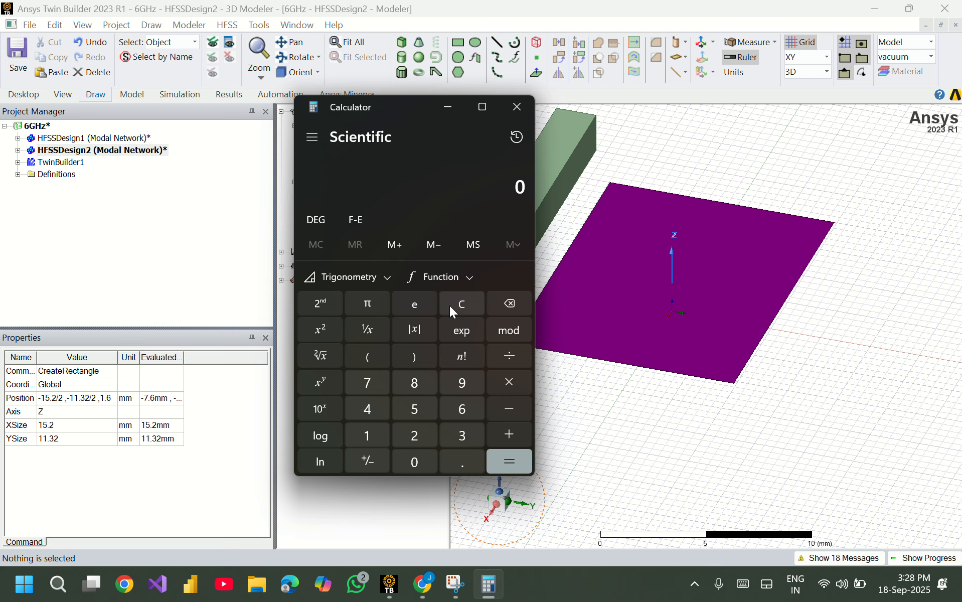
{"action": "type", "text": "11.32+"}
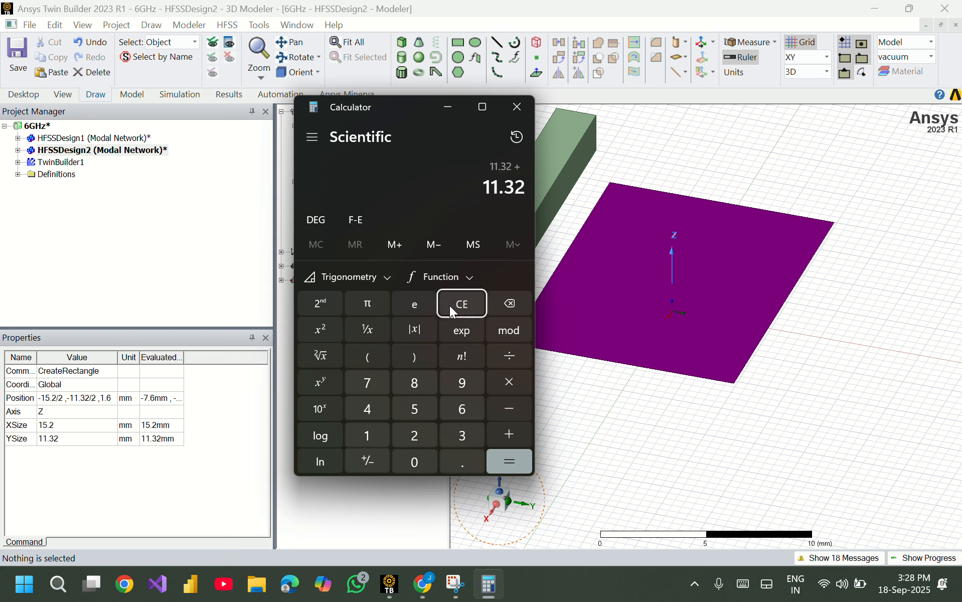
{"action": "type", "text": "6"}
{"action": "type", "text": "*("}
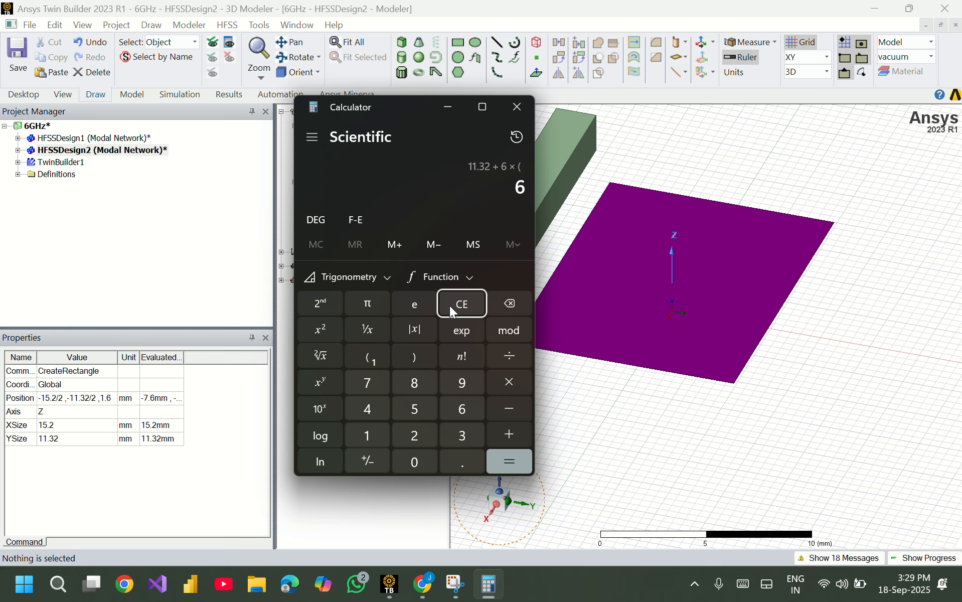
{"action": "type", "text": "1."}
{"action": "key", "text": "parenright"}
{"action": "key", "text": "Return"}
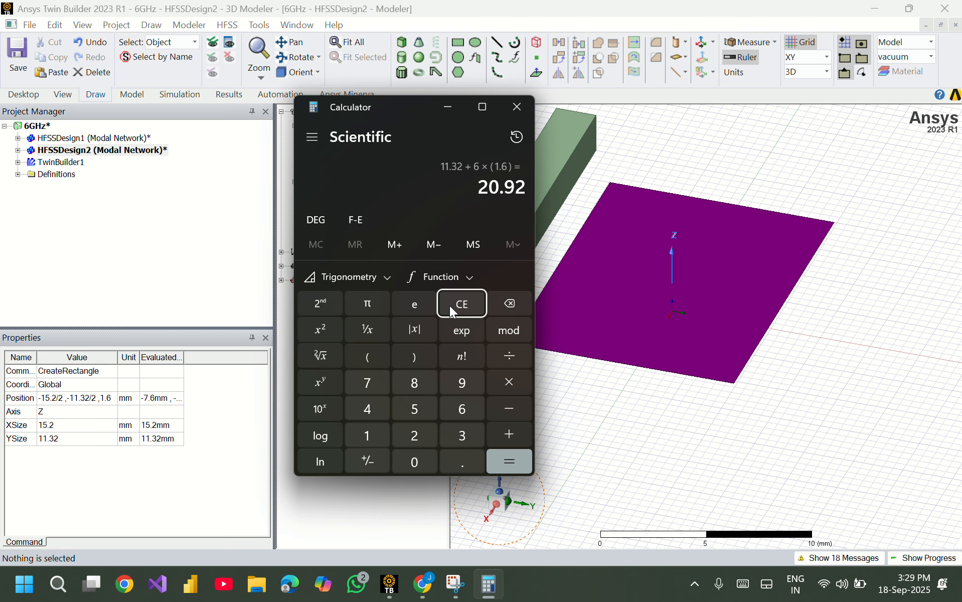
{"action": "left_click", "coordinate": [448, 108]}
Set Box1's Y size to 21 mm and its Z size to 1.6 mm.
{"action": "double_click", "coordinate": [375, 167]}
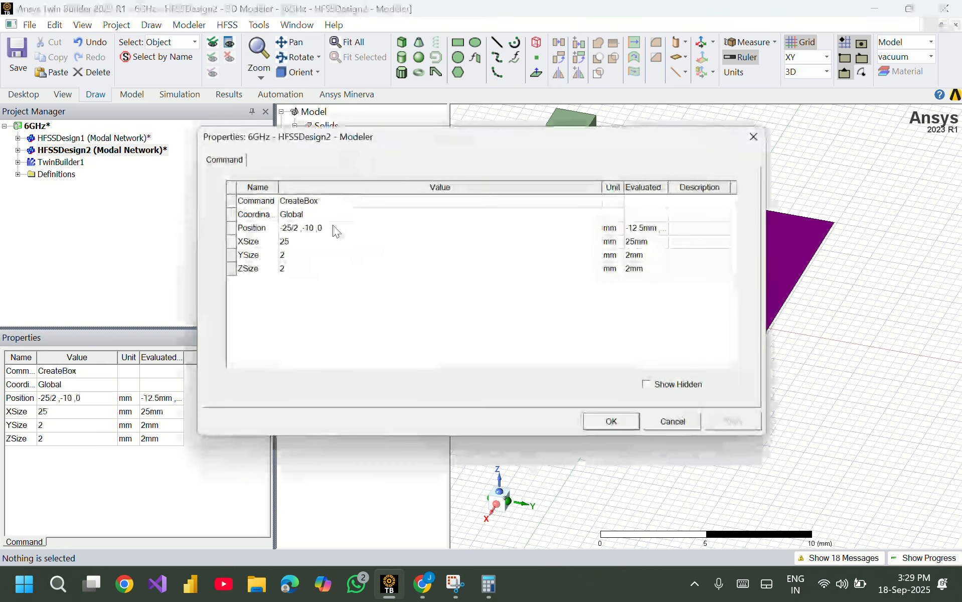
{"action": "left_click", "coordinate": [309, 256]}
{"action": "left_click", "coordinate": [307, 256]}
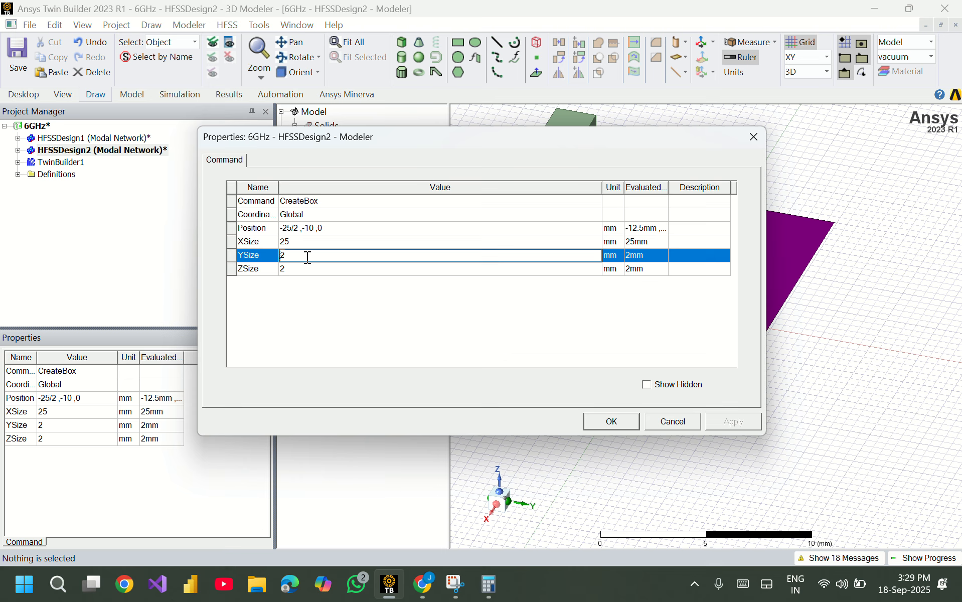
{"action": "type", "text": "1"}
{"action": "key", "text": "Return"}
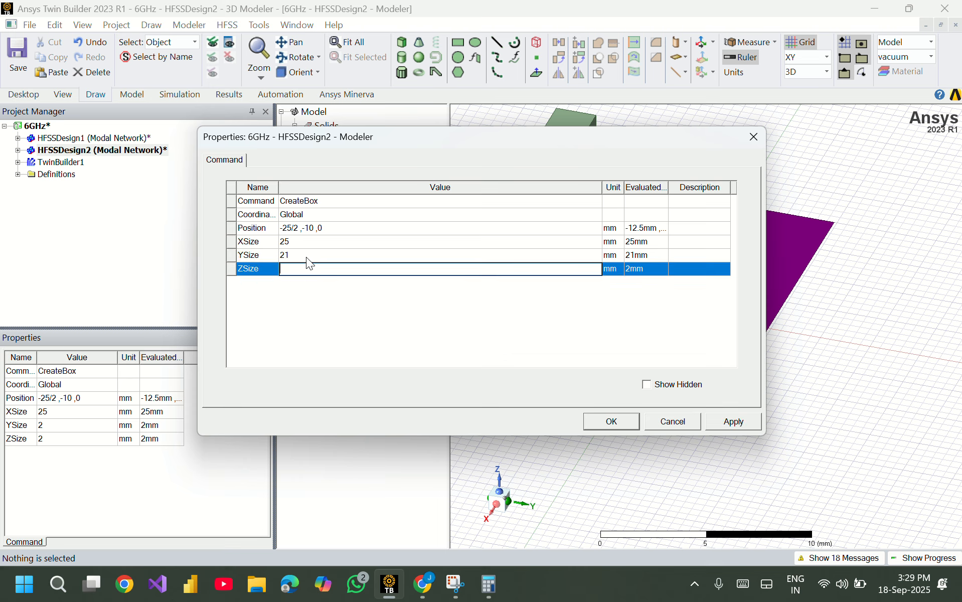
{"action": "type", "text": "1.6"}
Set Box1's Y position to -21/2 and accept the box's changed parameters.
{"action": "left_click", "coordinate": [307, 256]}
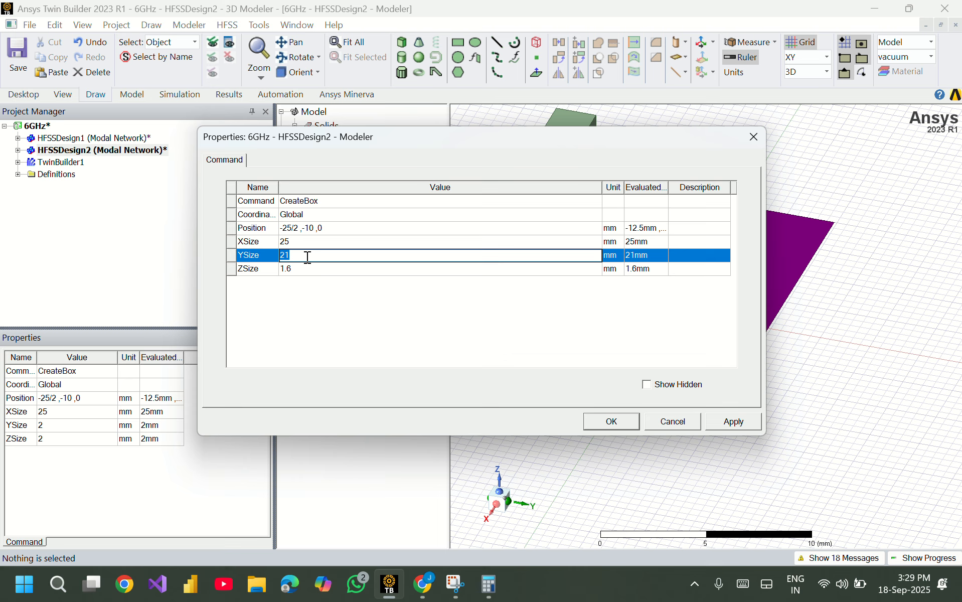
{"action": "key", "text": "Up"}
{"action": "key", "text": "Up"}
{"action": "key", "text": "Left"}
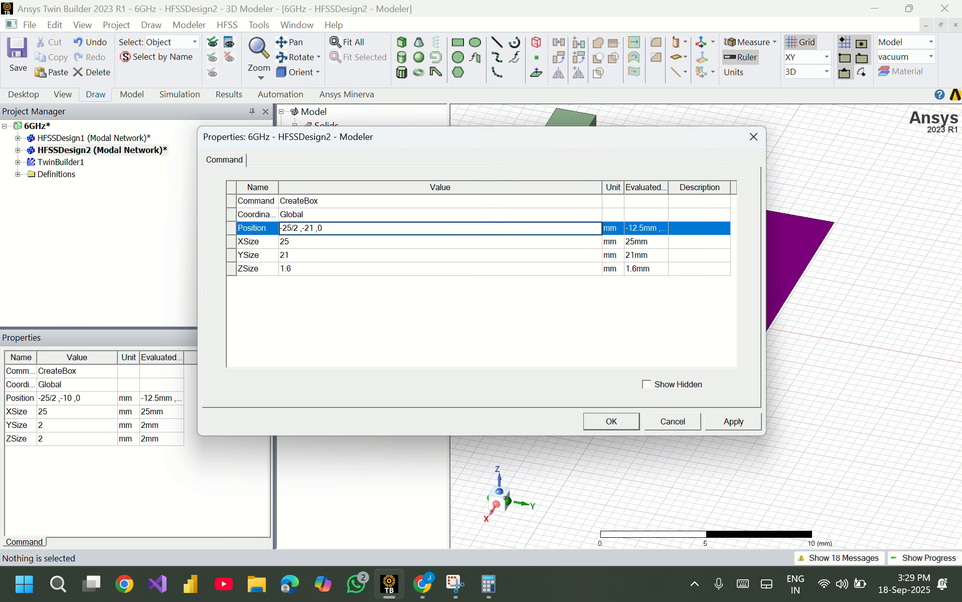
{"action": "type", "text": "/2"}
{"action": "left_click", "coordinate": [608, 420]}
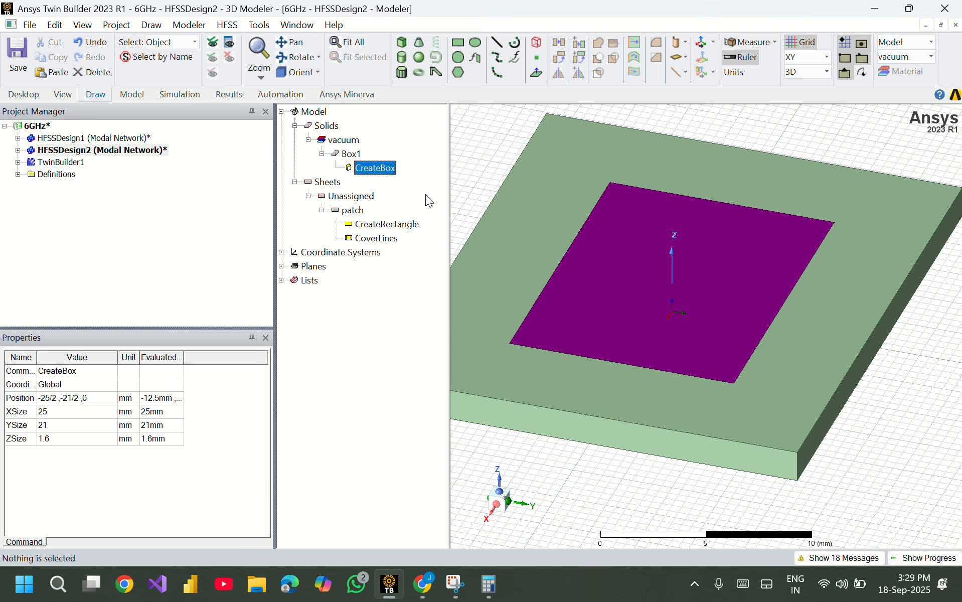
Inspect from the top how Box1 is centred around the patch, with the whole model fitted in view.
{"action": "left_click", "coordinate": [355, 153]}
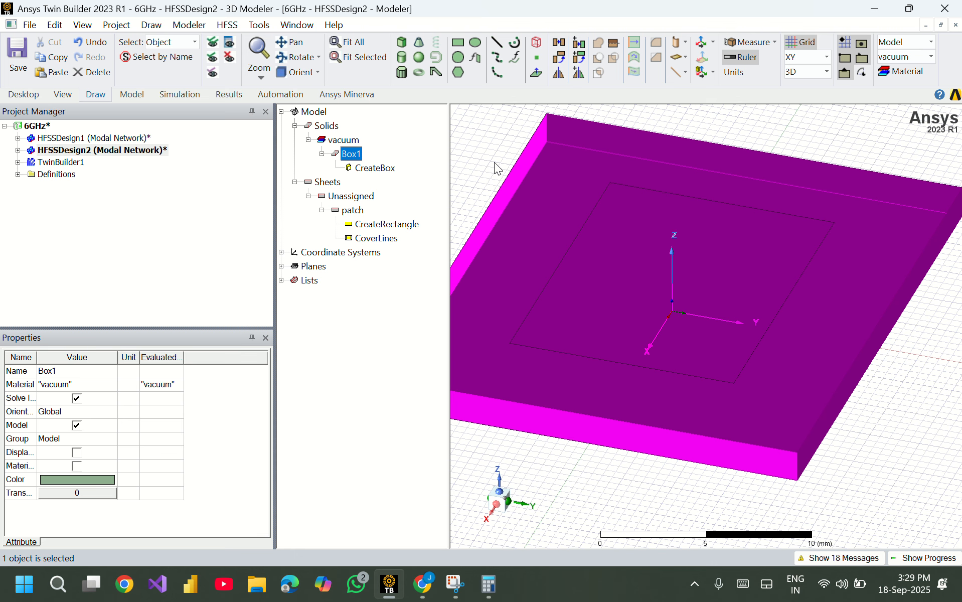
{"action": "scroll", "coordinate": [493, 163], "scroll_direction": "down", "scroll_amount": 3}
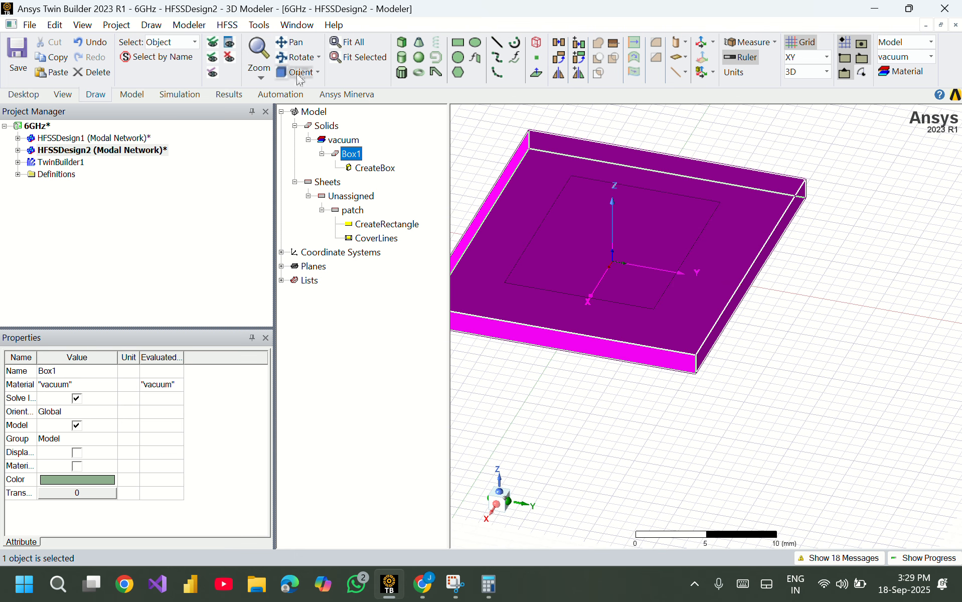
{"action": "left_click", "coordinate": [499, 494]}
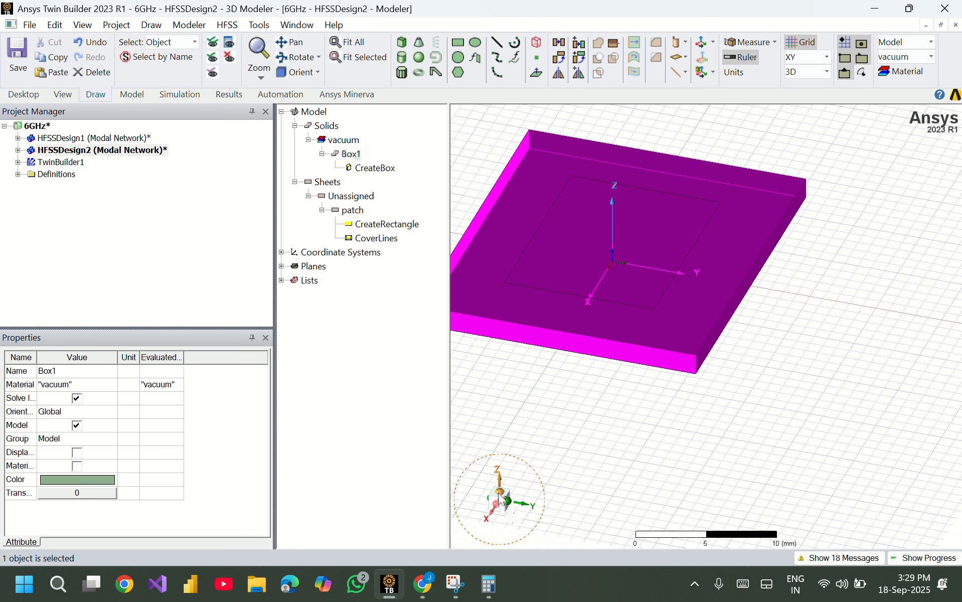
{"action": "left_click", "coordinate": [500, 497]}
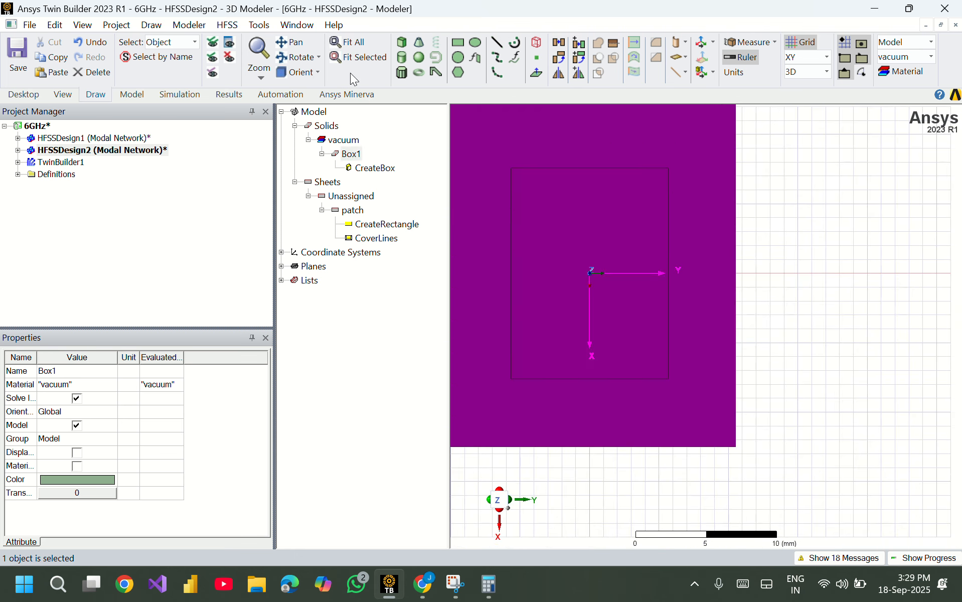
{"action": "left_click", "coordinate": [346, 42]}
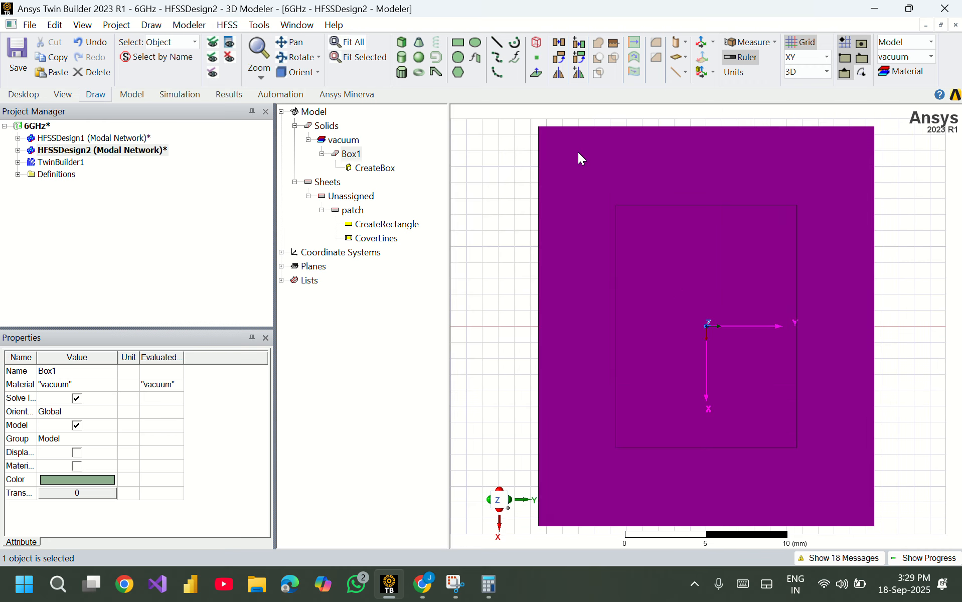
{"action": "left_click", "coordinate": [484, 215]}
{"action": "scroll", "coordinate": [485, 215], "scroll_direction": "down", "scroll_amount": 1}
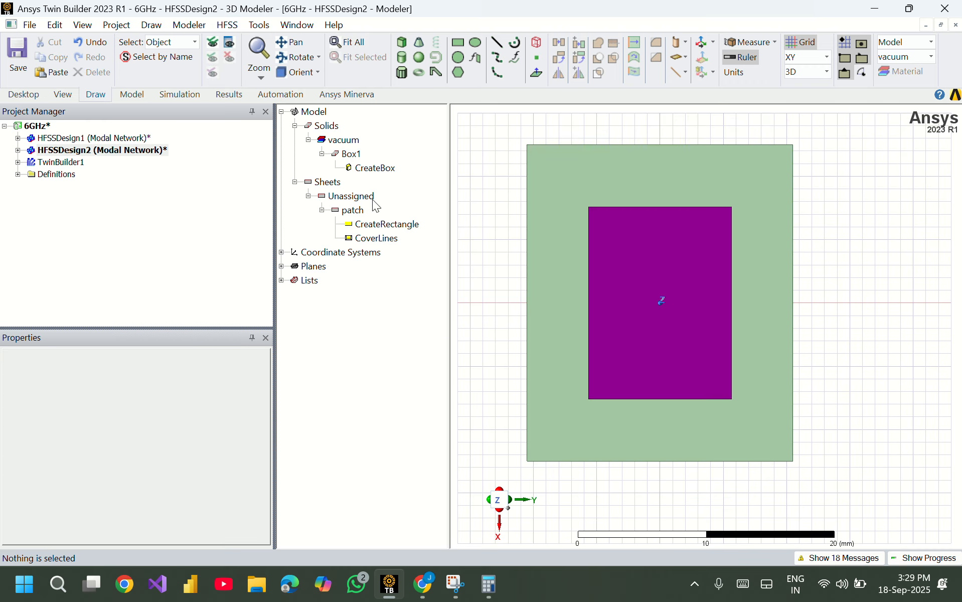
Assign the FR4_epoxy material from the system library to Box1.
{"action": "double_click", "coordinate": [347, 154]}
{"action": "left_click", "coordinate": [319, 216]}
{"action": "left_click", "coordinate": [320, 216]}
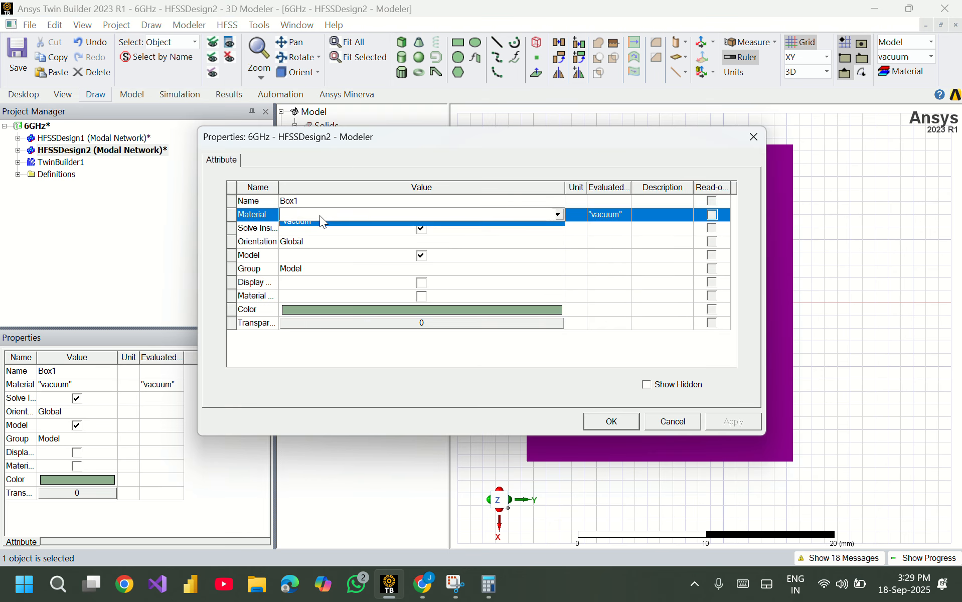
{"action": "left_click", "coordinate": [299, 228]}
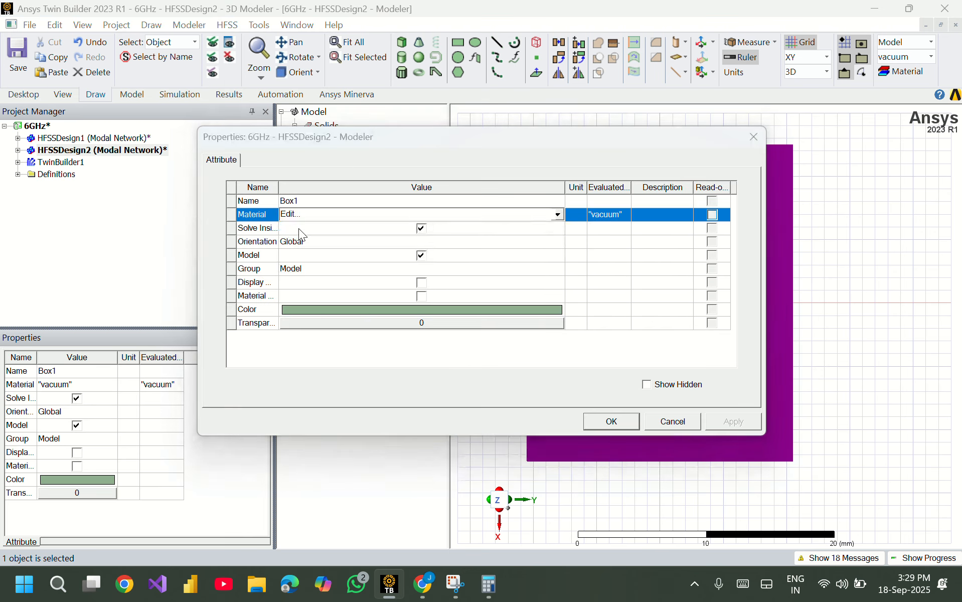
{"action": "type", "text": "fr4"}
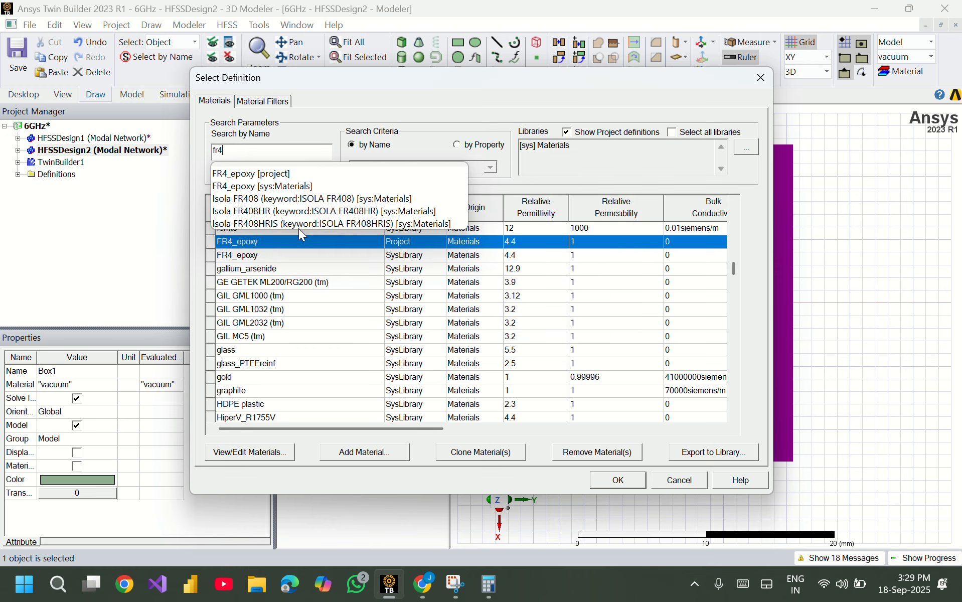
{"action": "left_click", "coordinate": [266, 187]}
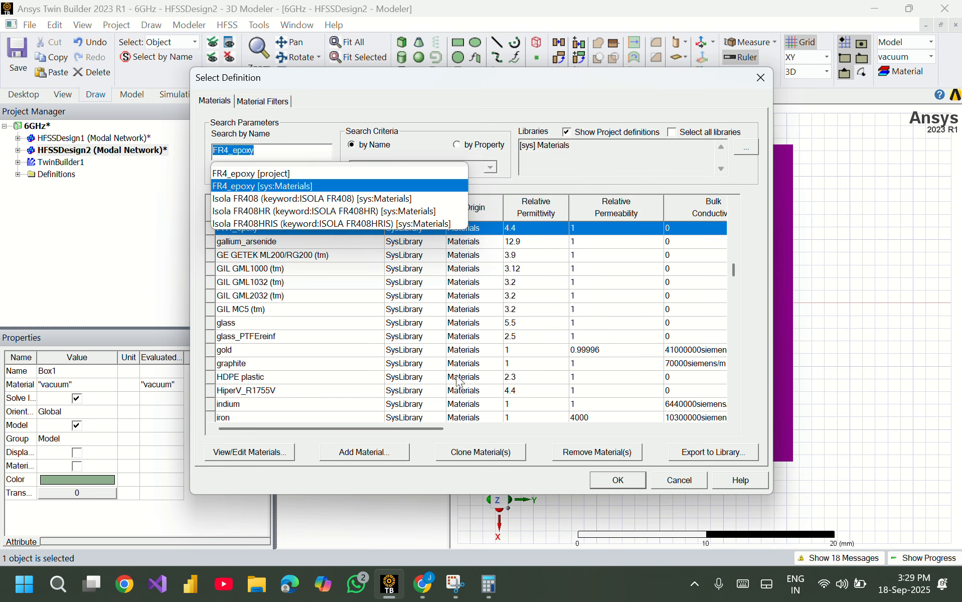
{"action": "left_click", "coordinate": [612, 481]}
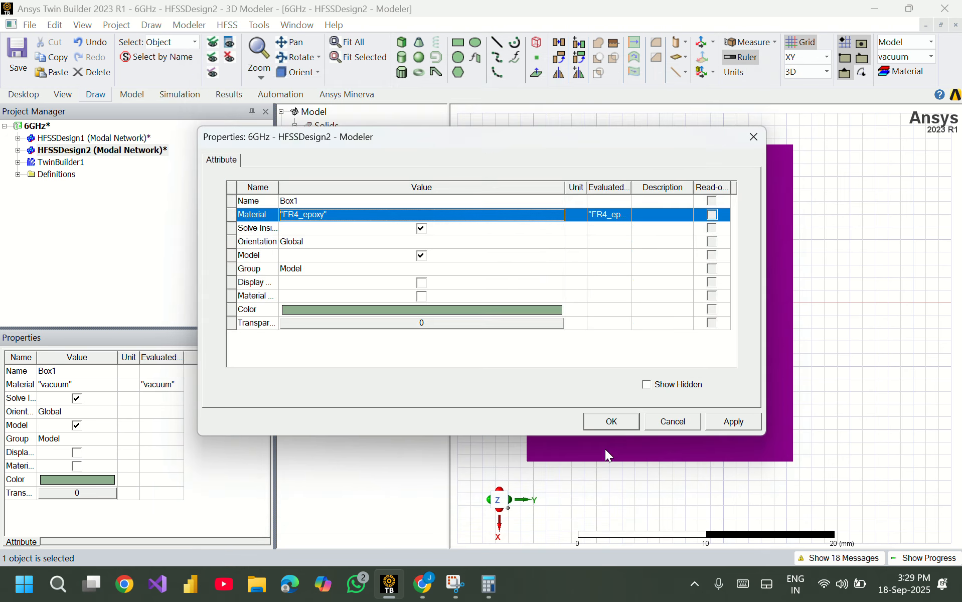
{"action": "left_click", "coordinate": [613, 424]}
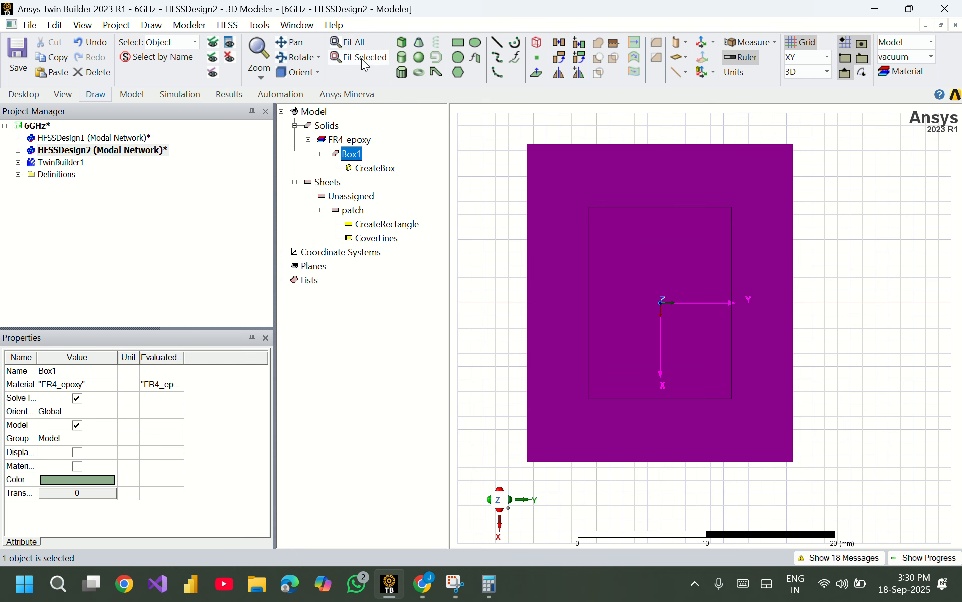
Draw a rectangle about 8.5 mm by 15.5 mm on the XY plane, starting at the substrate's lower corner at -12.5, -10.5, 0.
{"action": "left_click", "coordinate": [298, 72]}
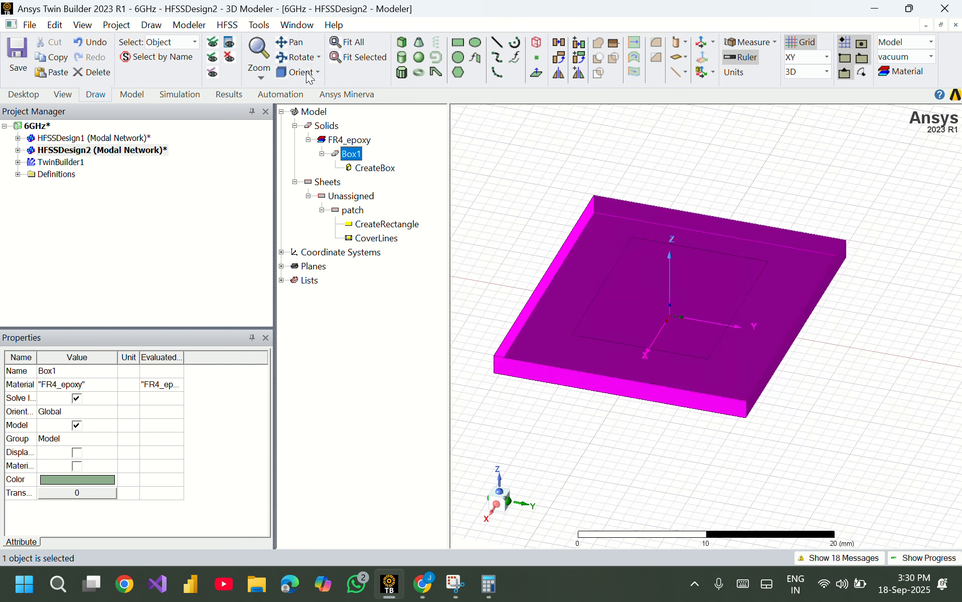
{"action": "left_click", "coordinate": [340, 61]}
{"action": "left_click", "coordinate": [364, 209]}
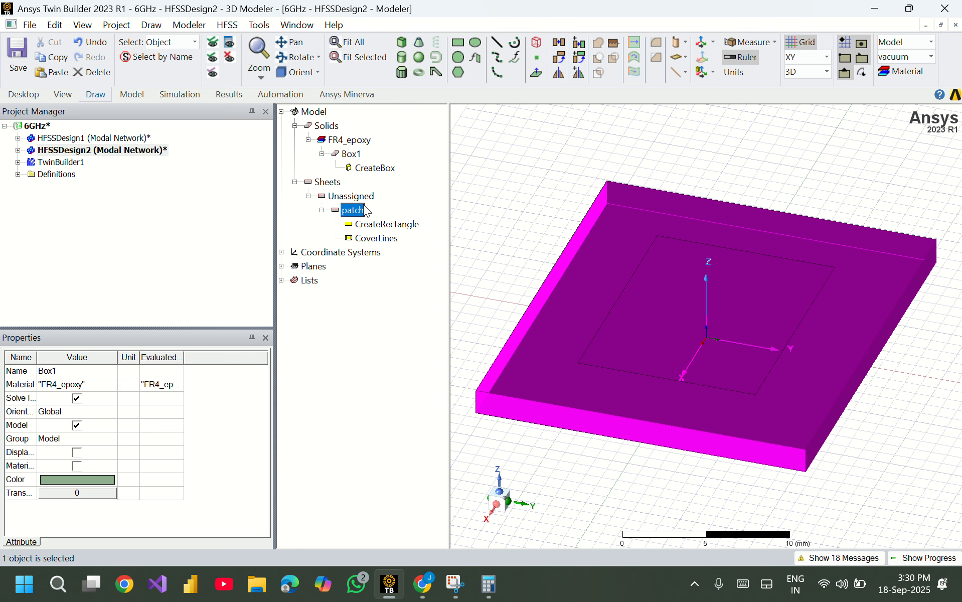
{"action": "scroll", "coordinate": [558, 207], "scroll_direction": "down", "scroll_amount": 3}
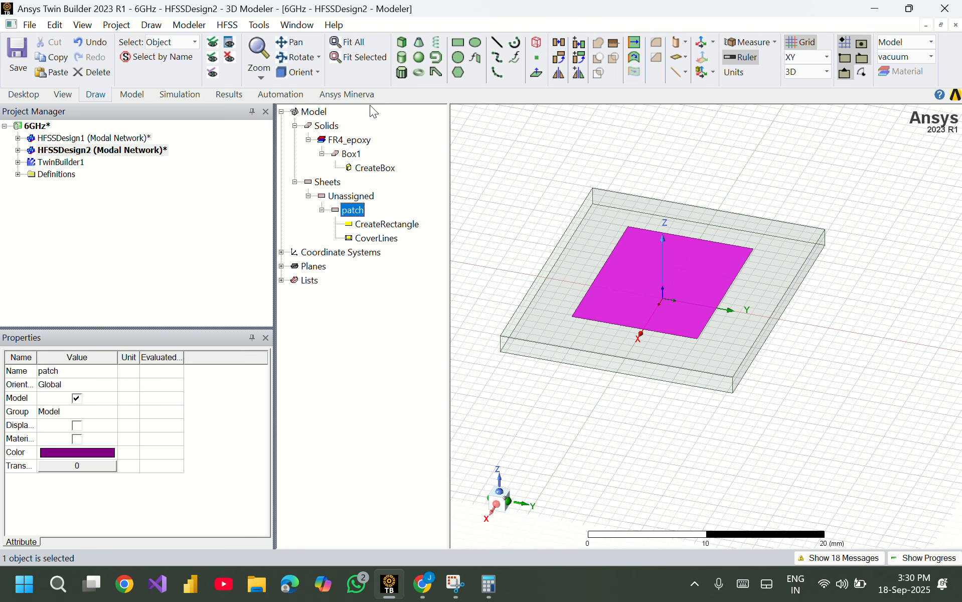
{"action": "left_click", "coordinate": [150, 25]}
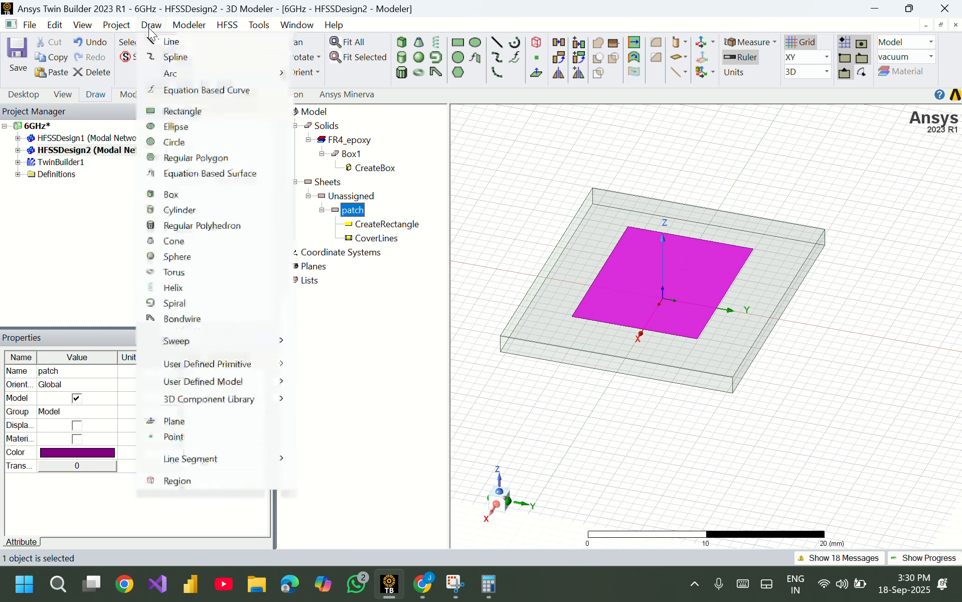
{"action": "left_click", "coordinate": [193, 105]}
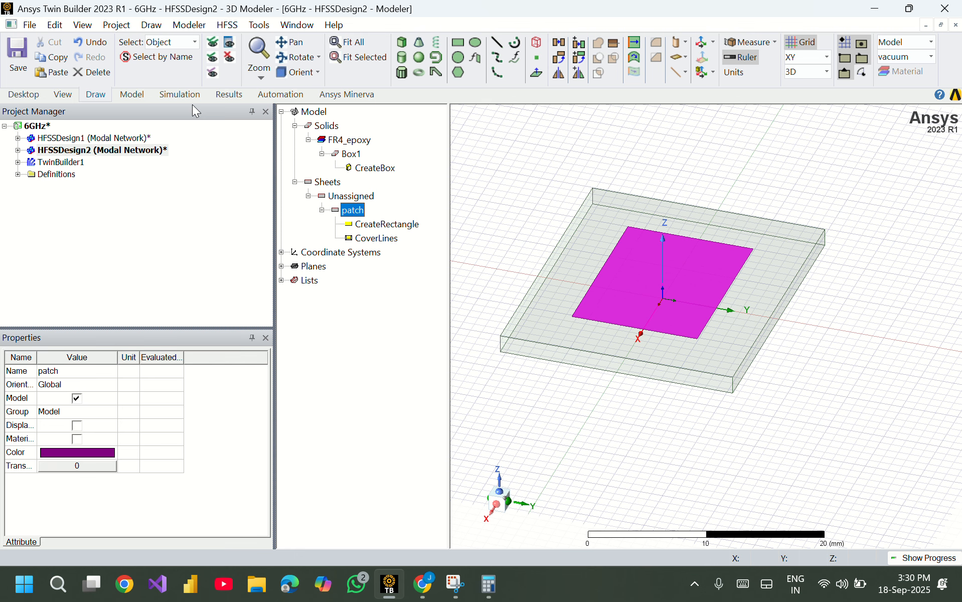
{"action": "left_click", "coordinate": [592, 203]}
{"action": "left_click", "coordinate": [797, 185]}
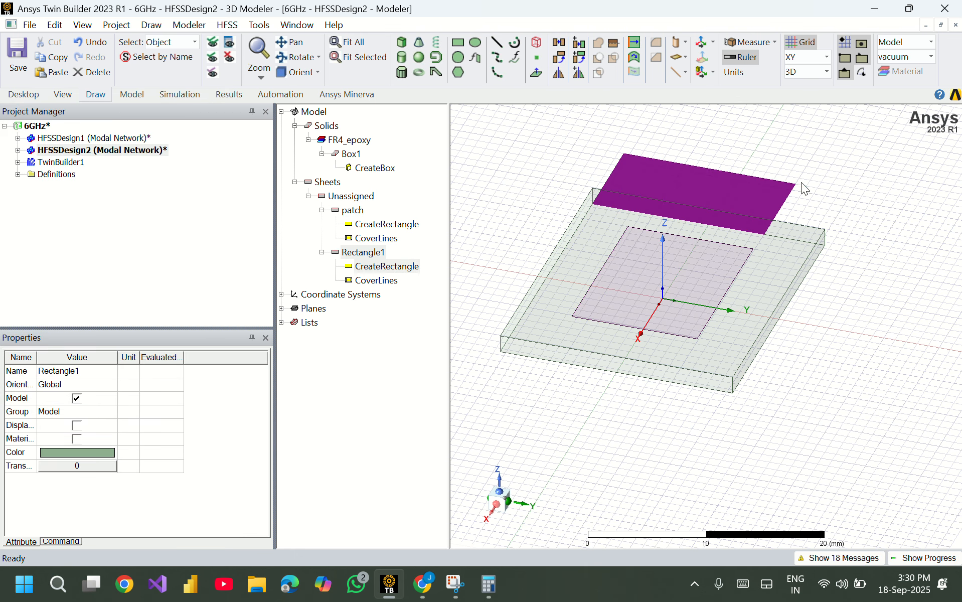
Set Rectangle1's X size to 25 mm and its Y size to 21 mm.
{"action": "double_click", "coordinate": [403, 273]}
{"action": "left_click", "coordinate": [323, 261]}
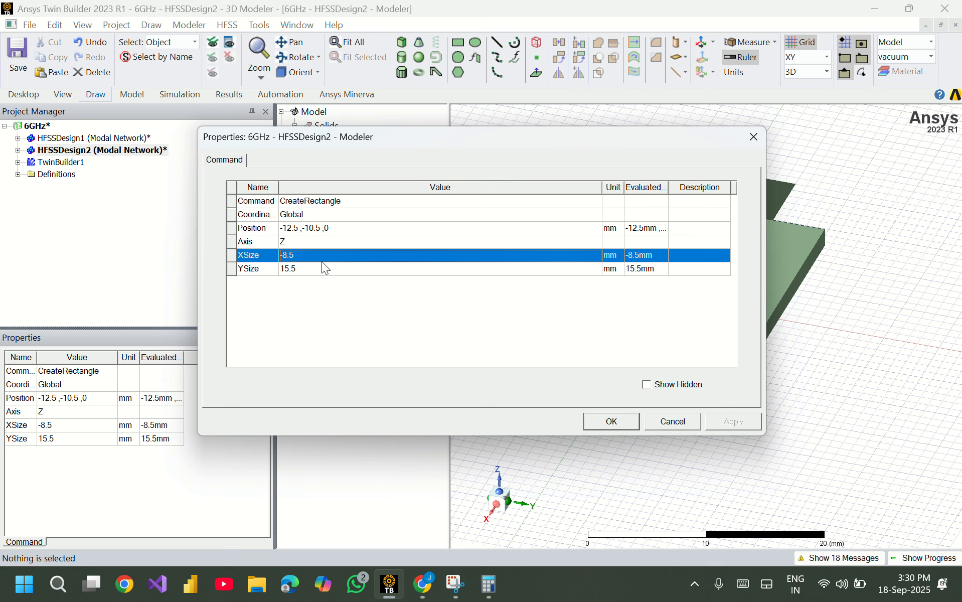
{"action": "left_click", "coordinate": [322, 261]}
{"action": "type", "text": "25"}
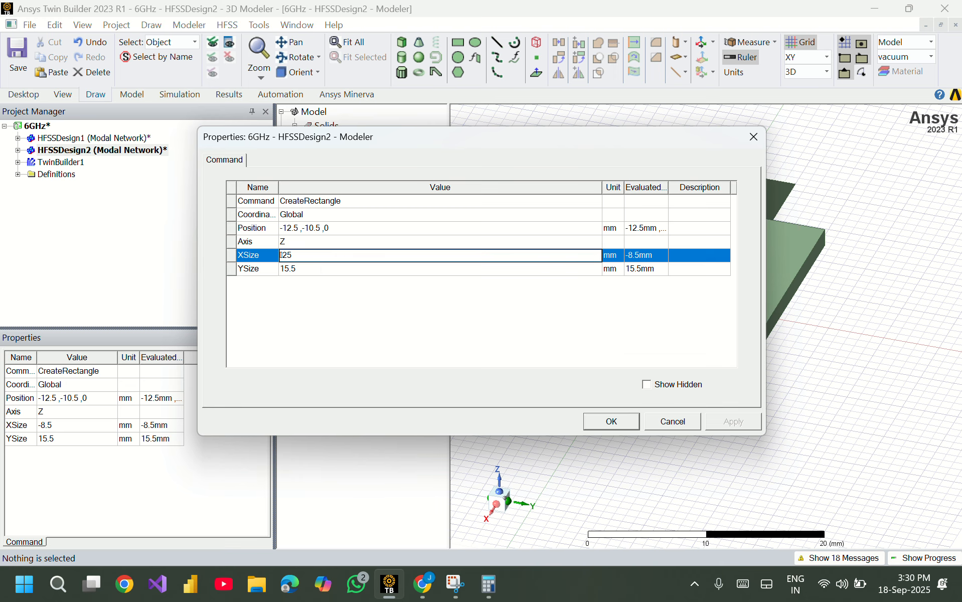
{"action": "left_click", "coordinate": [322, 263]}
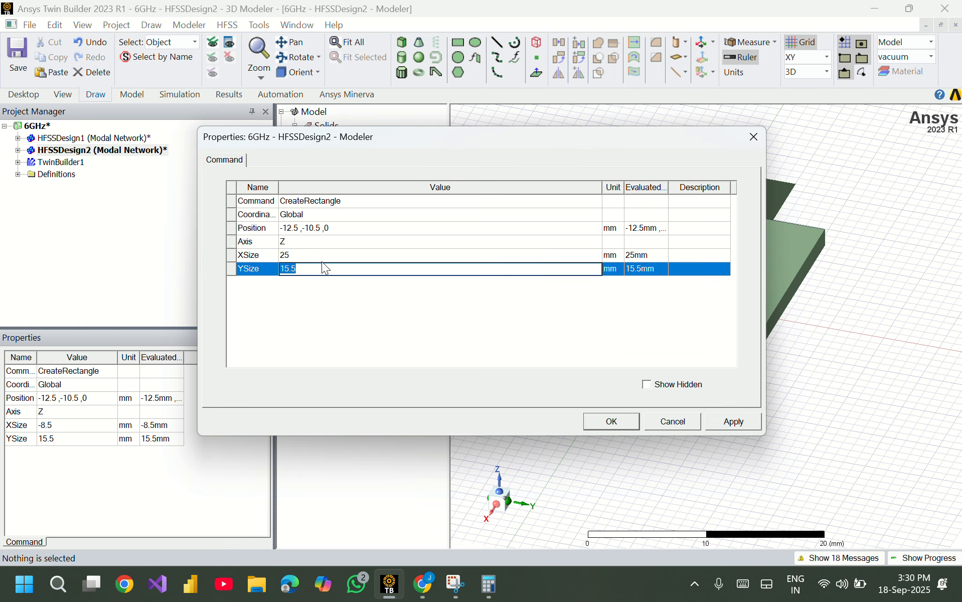
{"action": "key", "text": "BackSpace"}
{"action": "type", "text": "21"}
Set Rectangle1's position to -25/2, -21/2, 0 and accept the changed parameters.
{"action": "left_click", "coordinate": [321, 261]}
{"action": "key", "text": "Up"}
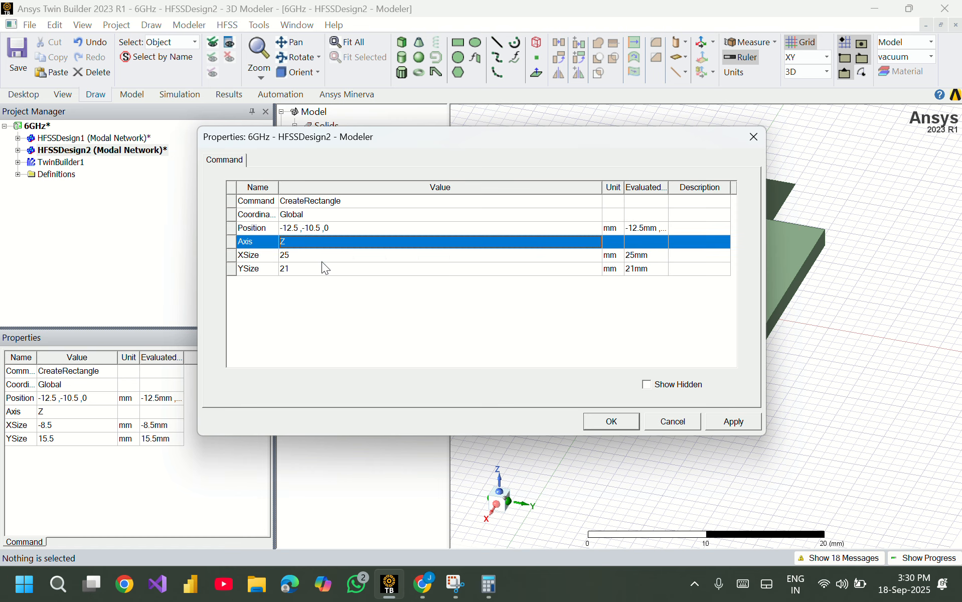
{"action": "key", "text": "Up"}
{"action": "key", "text": "BackSpace"}
{"action": "type", "text": "-"}
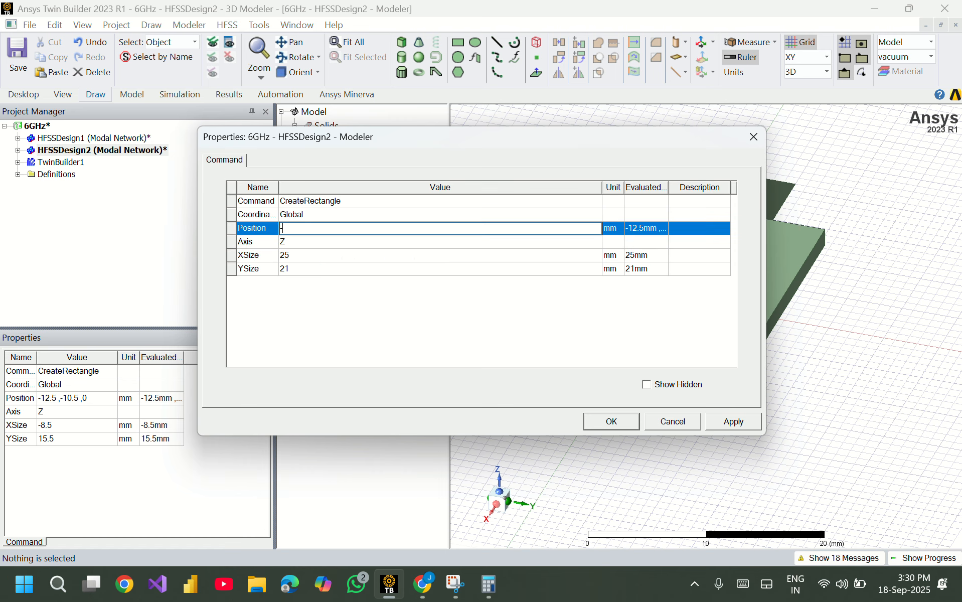
{"action": "type", "text": "25,2,2"}
{"action": "key", "text": "BackSpace"}
{"action": "type", "text": "-21/2,0"}
{"action": "key", "text": "Return"}
{"action": "key", "text": "Return"}
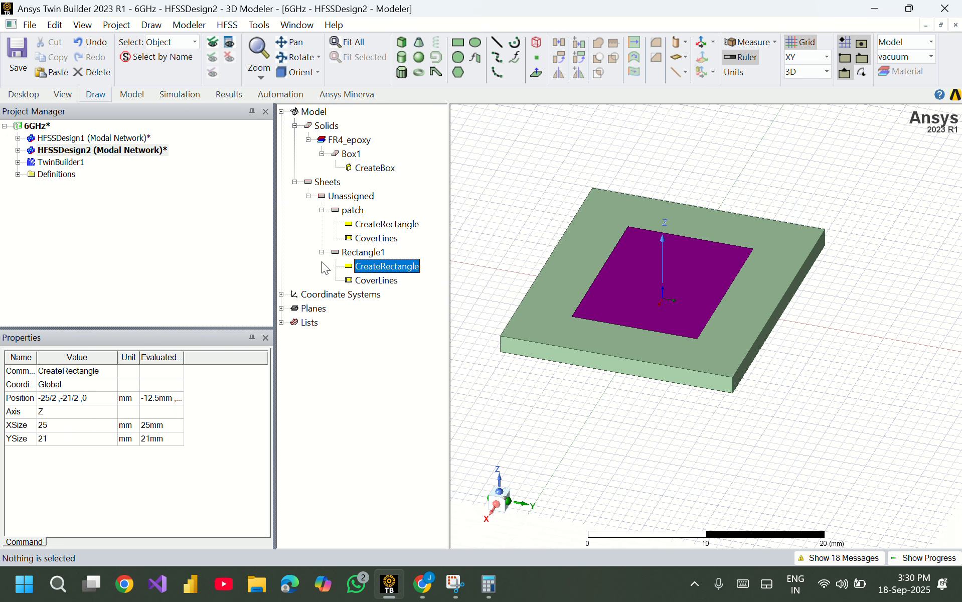
Examine how Rectangle1 covers the substrate's underside and check the patch rectangle's position and size parameters.
{"action": "left_click", "coordinate": [376, 252]}
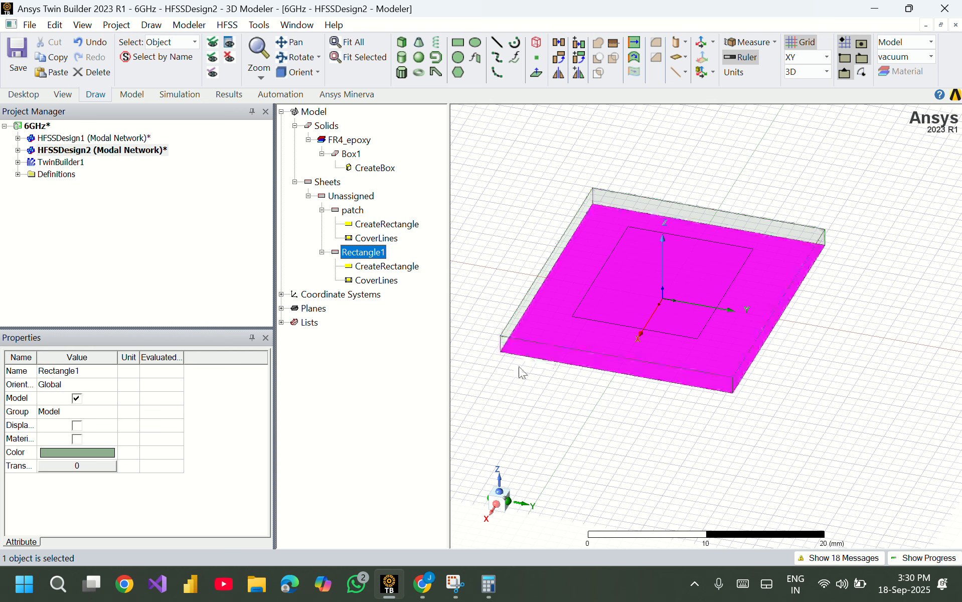
{"action": "scroll", "coordinate": [519, 367], "scroll_direction": "up", "scroll_amount": 2}
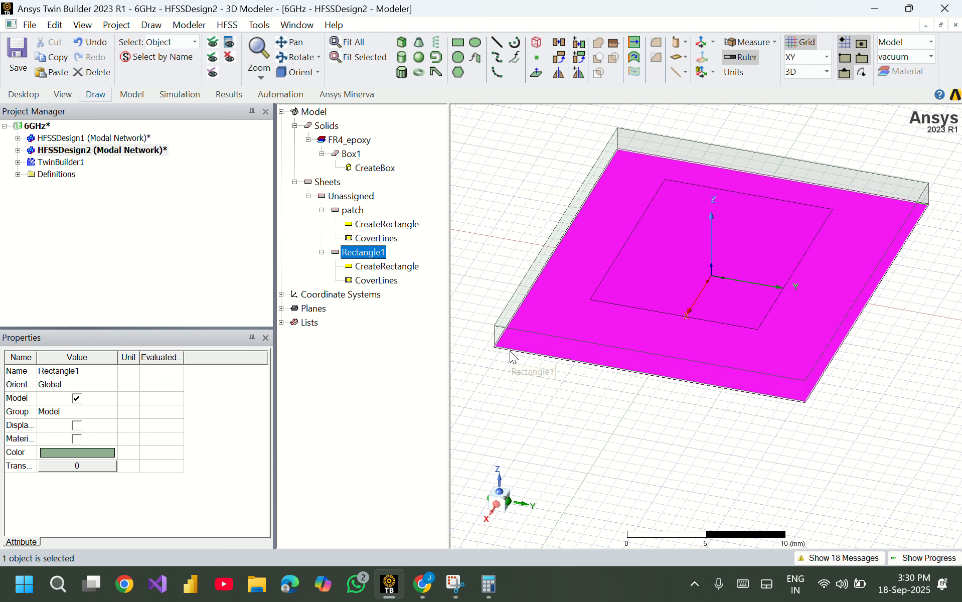
{"action": "left_click", "coordinate": [382, 225]}
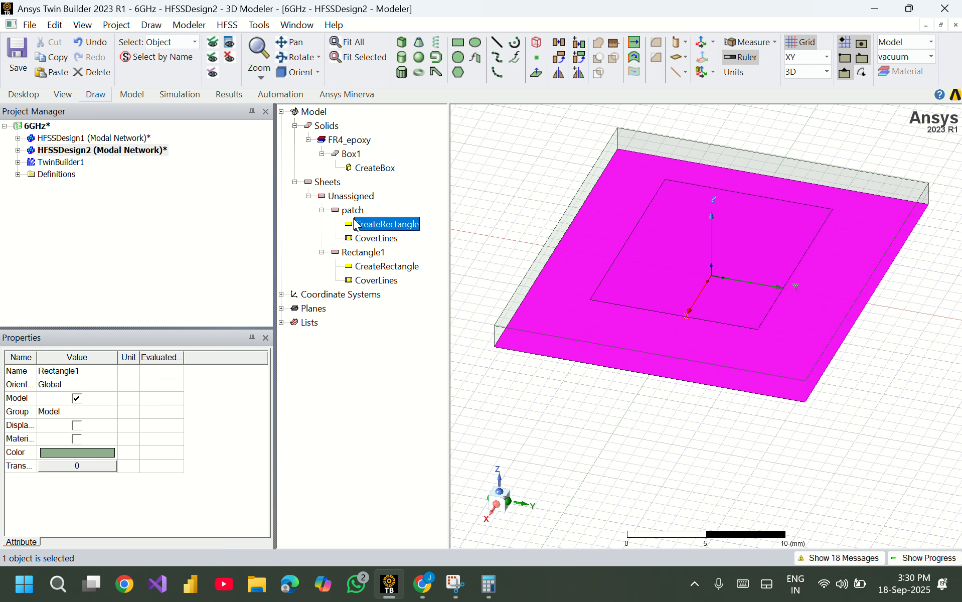
{"action": "left_click", "coordinate": [352, 210]}
{"action": "left_click", "coordinate": [380, 225]}
{"action": "double_click", "coordinate": [378, 225]}
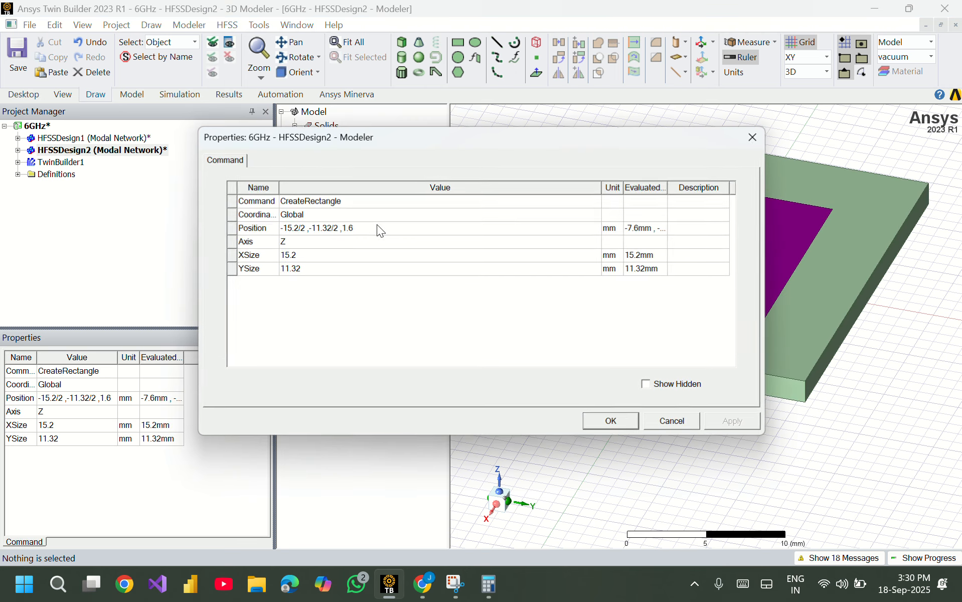
{"action": "left_click", "coordinate": [607, 422]}
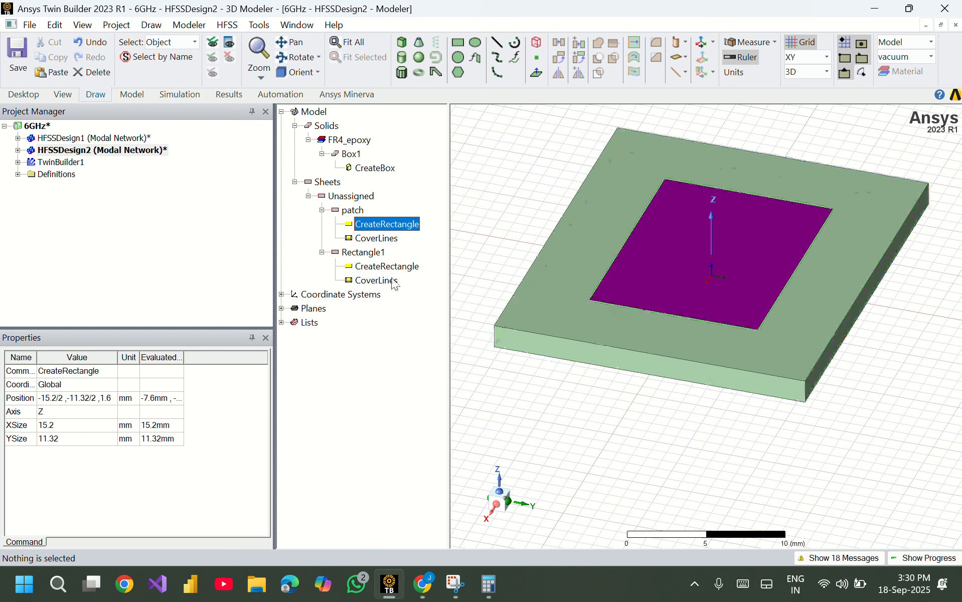
Rename Rectangle1 as ground.
{"action": "left_click", "coordinate": [364, 253]}
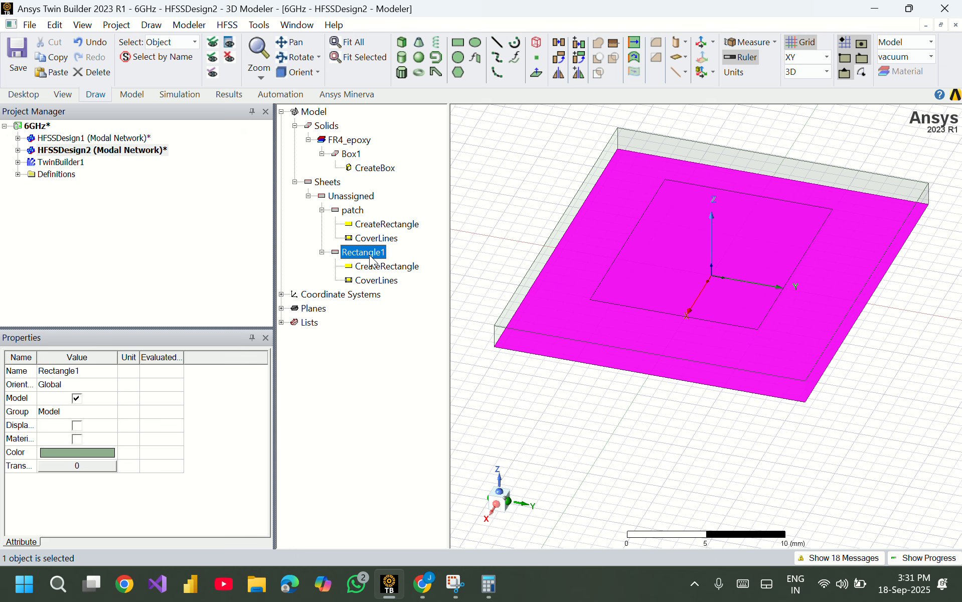
{"action": "double_click", "coordinate": [370, 257]}
{"action": "left_click", "coordinate": [323, 205]}
{"action": "left_click", "coordinate": [324, 203]}
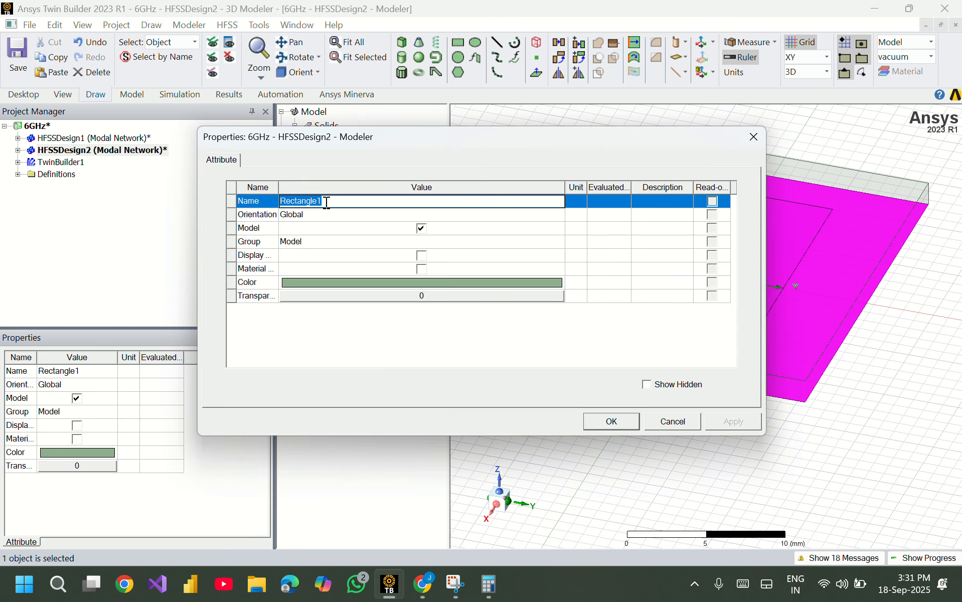
{"action": "type", "text": "ground"}
Set the ground sheet's color to dark red and accept its changed attributes.
{"action": "left_click", "coordinate": [329, 279]}
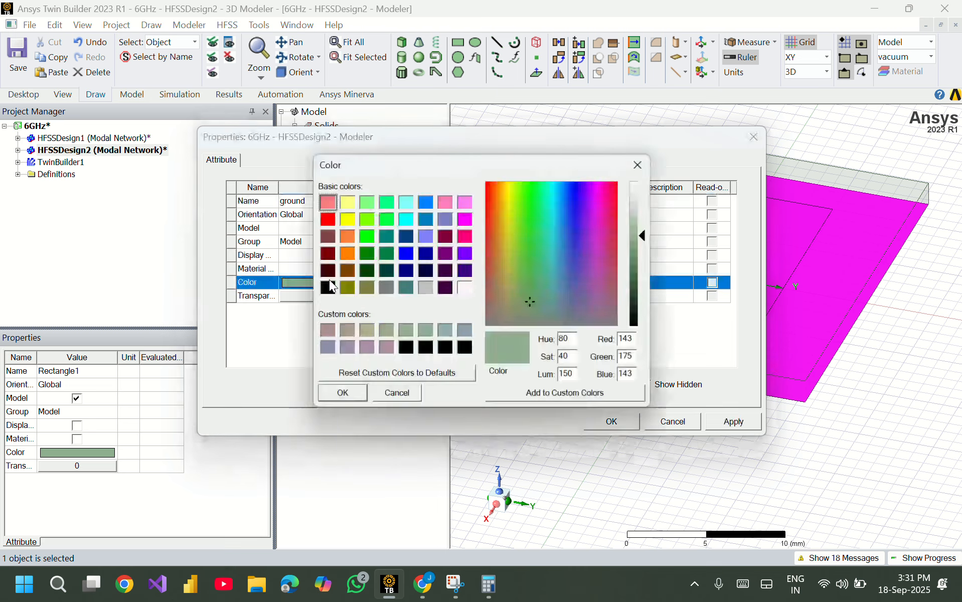
{"action": "left_click", "coordinate": [331, 249]}
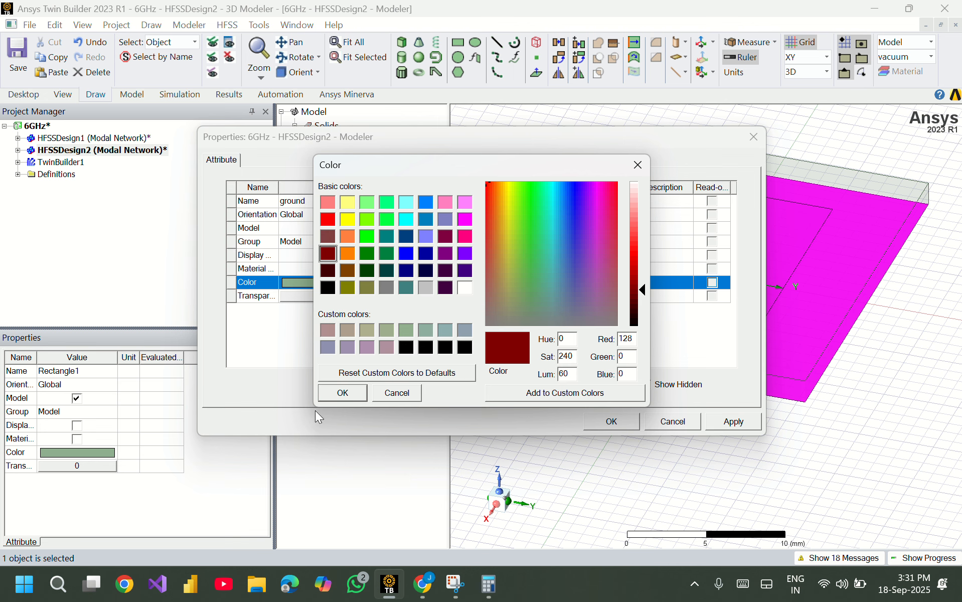
{"action": "left_click", "coordinate": [338, 395]}
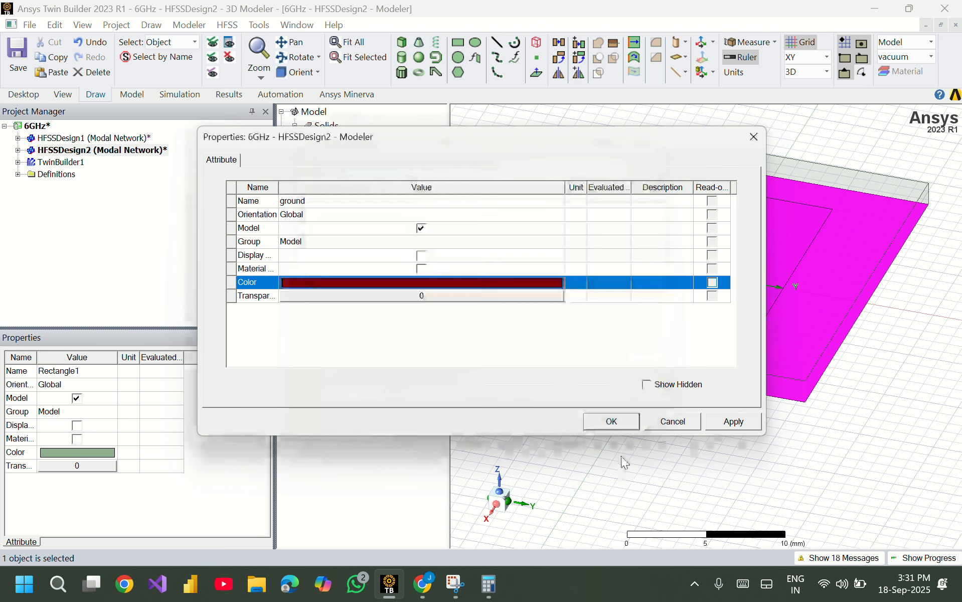
{"action": "left_click", "coordinate": [615, 424]}
View the whole model fitted and from the top, with nothing selected.
{"action": "left_click", "coordinate": [529, 394]}
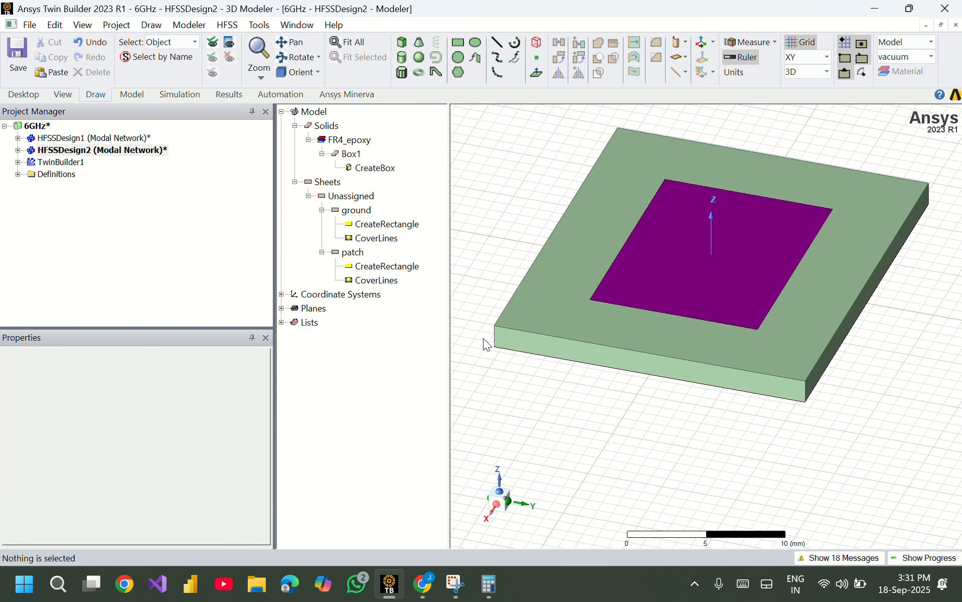
{"action": "left_click", "coordinate": [345, 42]}
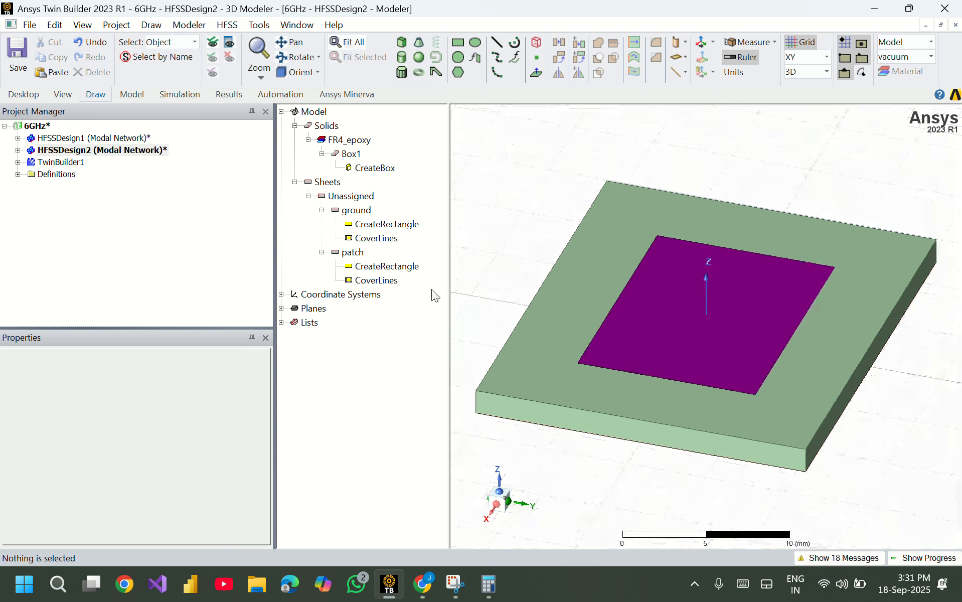
{"action": "left_click", "coordinate": [499, 497]}
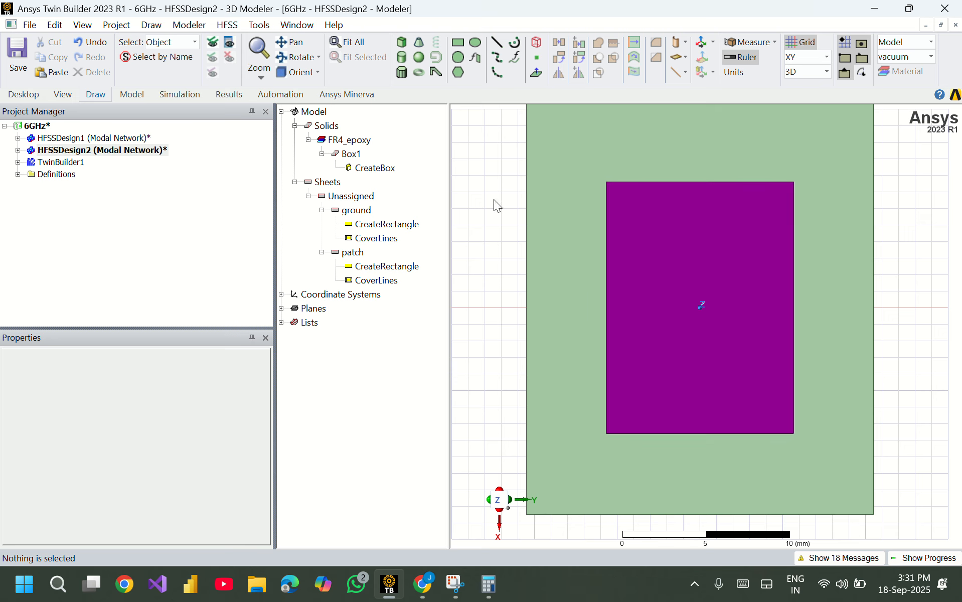
{"action": "left_click", "coordinate": [158, 26]}
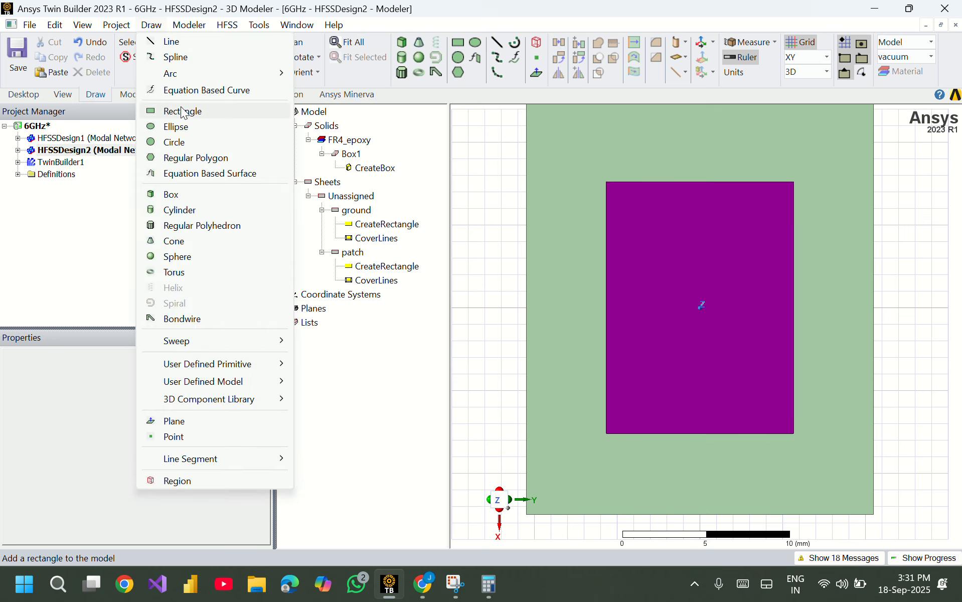
{"action": "left_click", "coordinate": [184, 111]}
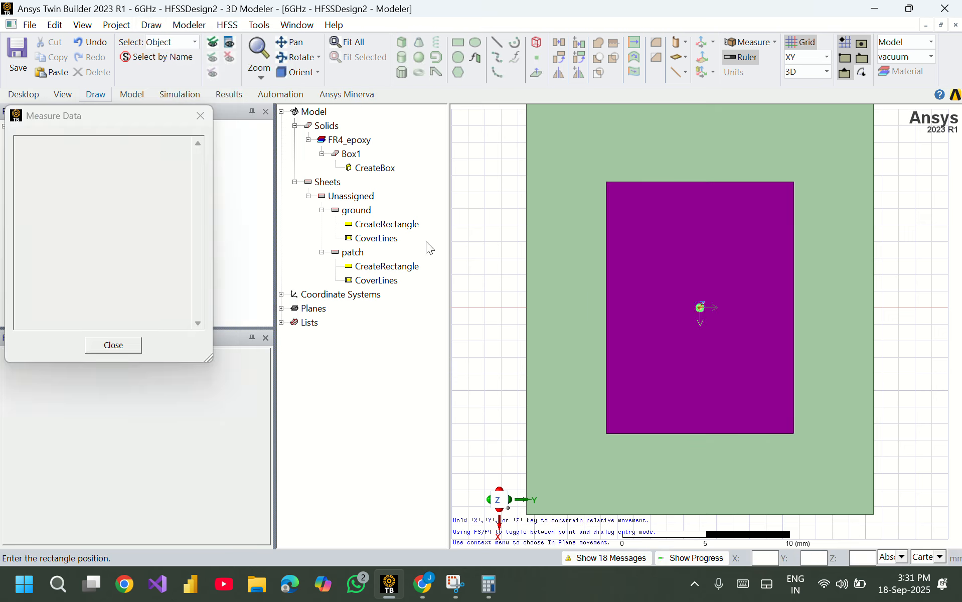
{"action": "left_click", "coordinate": [526, 291]}
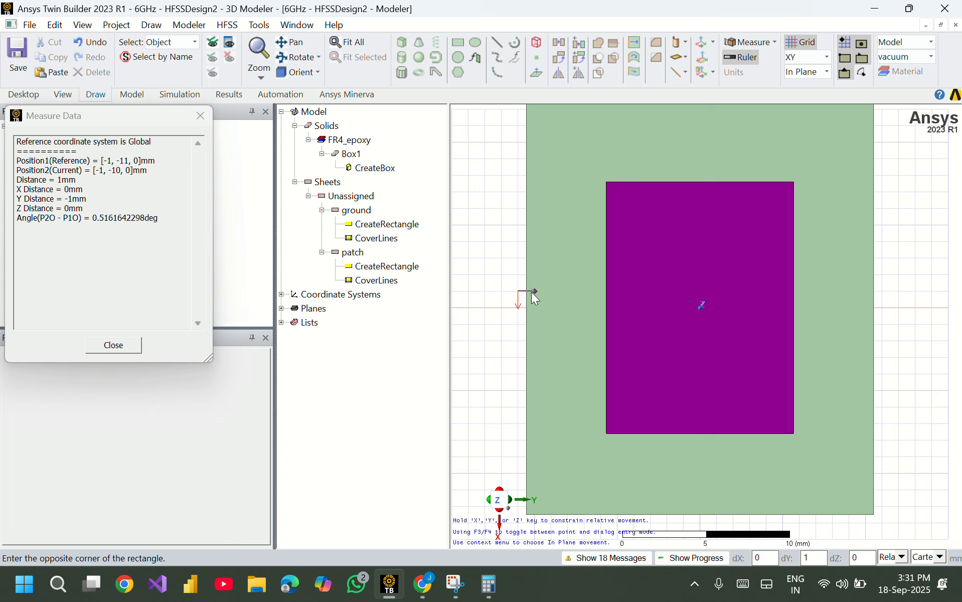
{"action": "key", "text": "Escape"}
Draw a rectangle about 2.5 mm by 10.5 mm on the substrate's upper face, starting at its corner at 12.5, -10.5, 1.6.
{"action": "scroll", "coordinate": [531, 292], "scroll_direction": "down", "scroll_amount": 2}
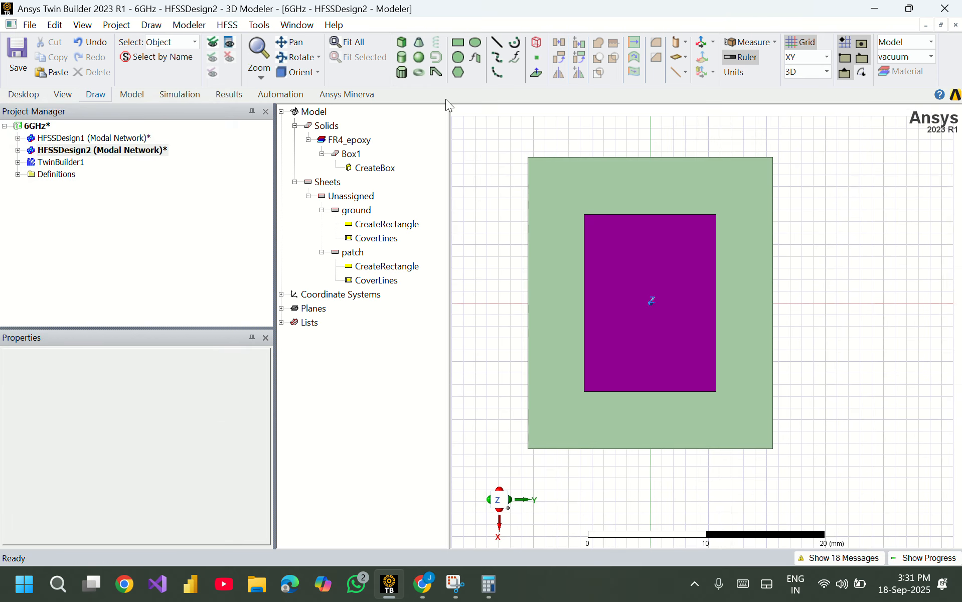
{"action": "left_click", "coordinate": [151, 25]}
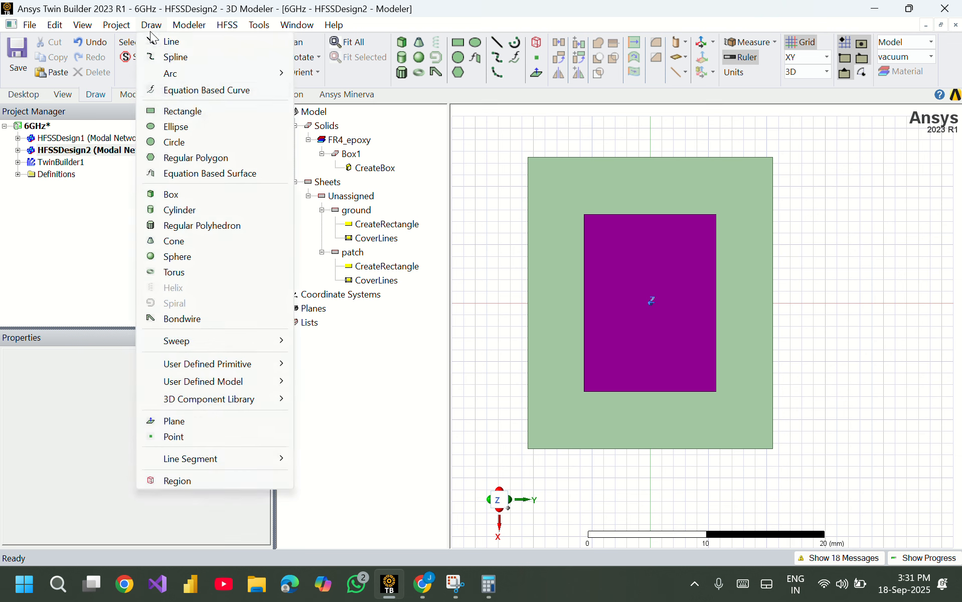
{"action": "left_click", "coordinate": [183, 109]}
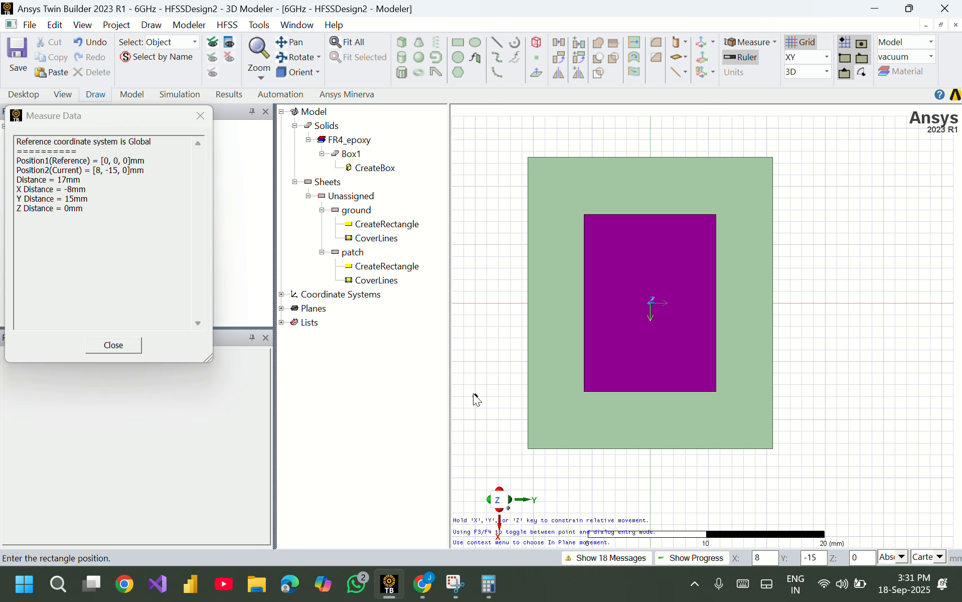
{"action": "left_click", "coordinate": [532, 455]}
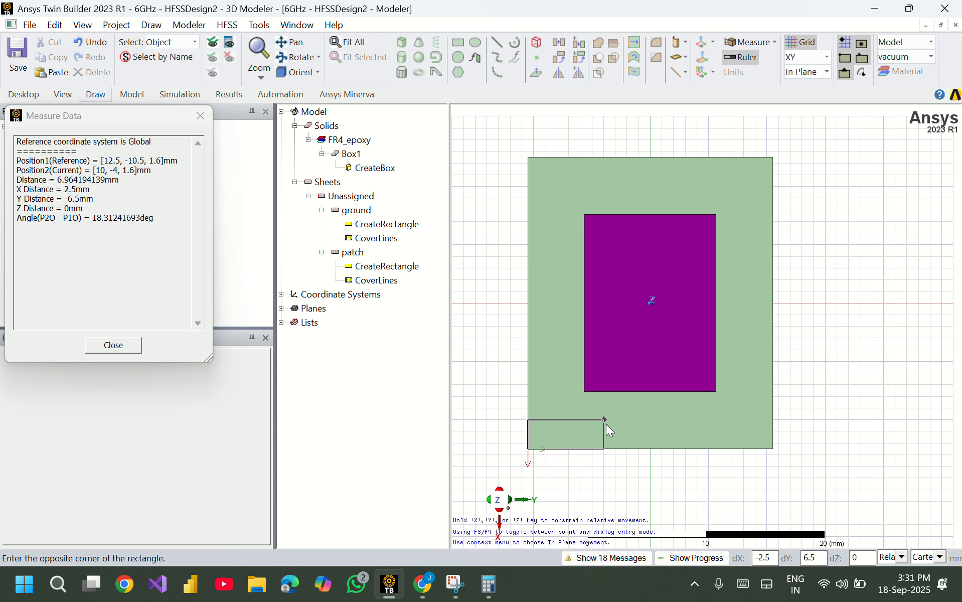
{"action": "left_click", "coordinate": [652, 420]}
Set the new rectangle's X size to 2.9 mm.
{"action": "double_click", "coordinate": [397, 310]}
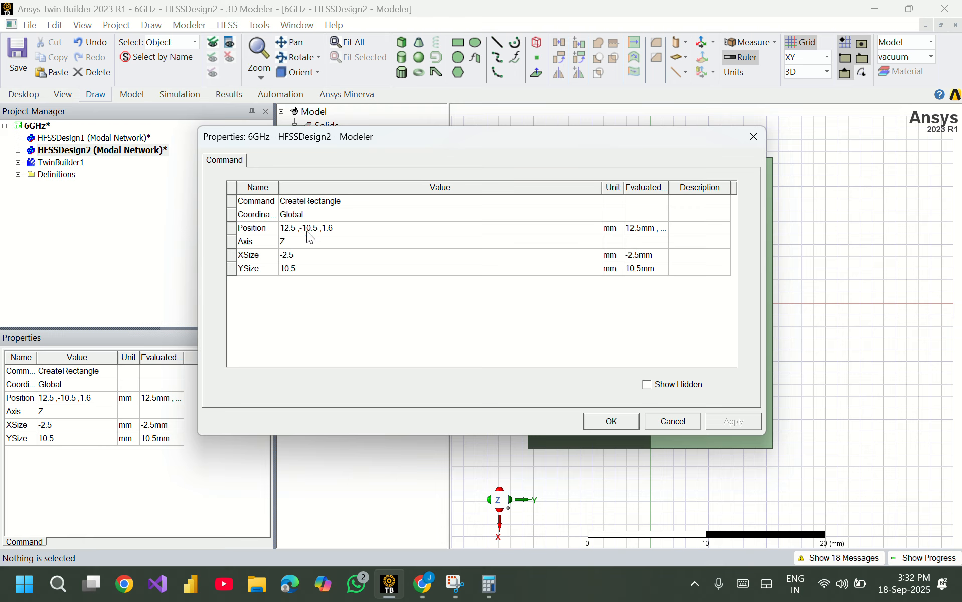
{"action": "left_click", "coordinate": [312, 256]}
{"action": "key", "text": "BackSpace"}
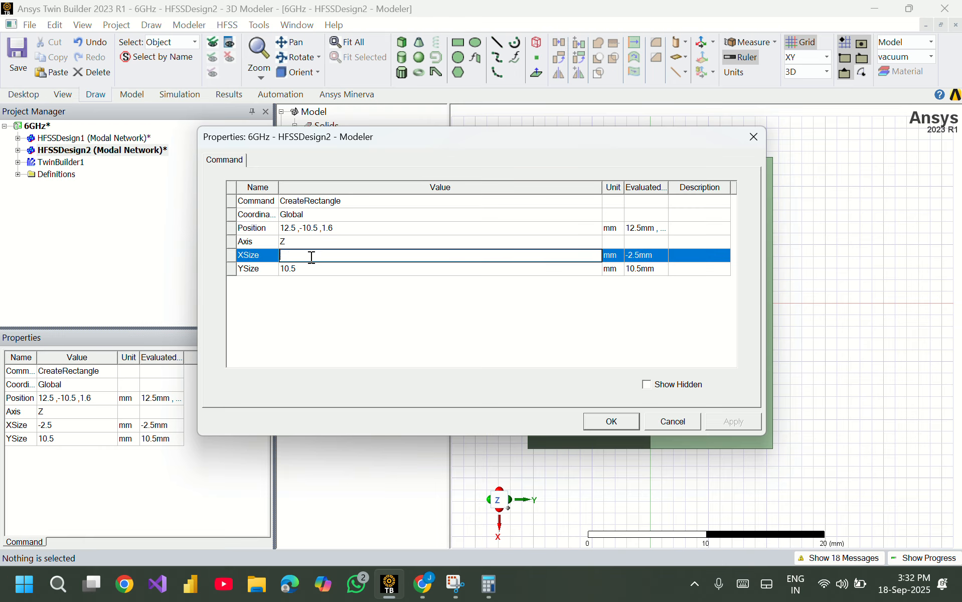
{"action": "type", "text": "2.9"}
{"action": "key", "text": "Return"}
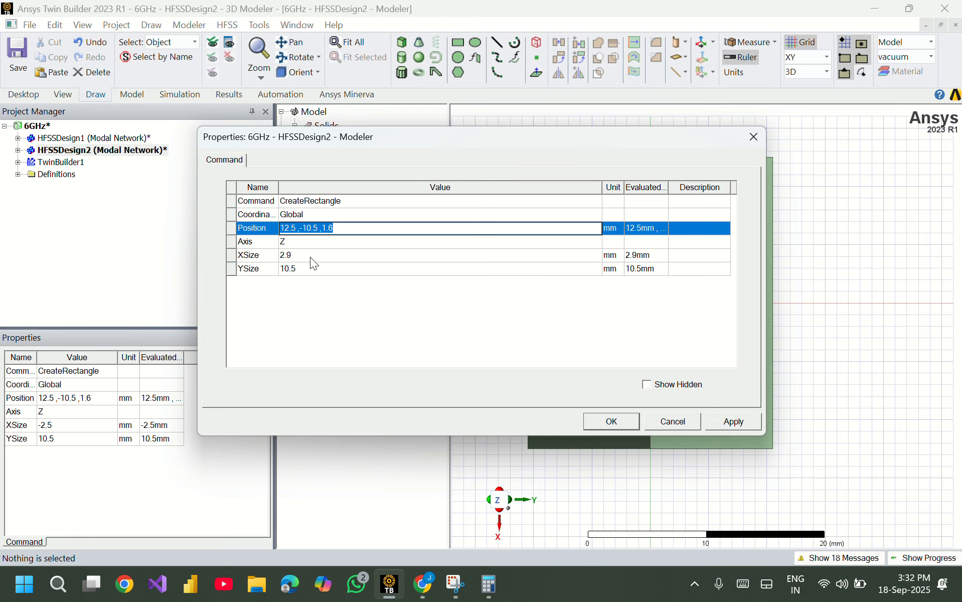
Set the new rectangle's position to -2.9/2, 0, 1.6 and accept the changed parameters.
{"action": "key", "text": "BackSpace"}
{"action": "type", "text": "2.9/2"}
{"action": "key", "text": "Home"}
{"action": "type", "text": "-"}
{"action": "left_click", "coordinate": [322, 232]}
{"action": "type", "text": ",0,1.6"}
{"action": "left_click", "coordinate": [616, 414]}
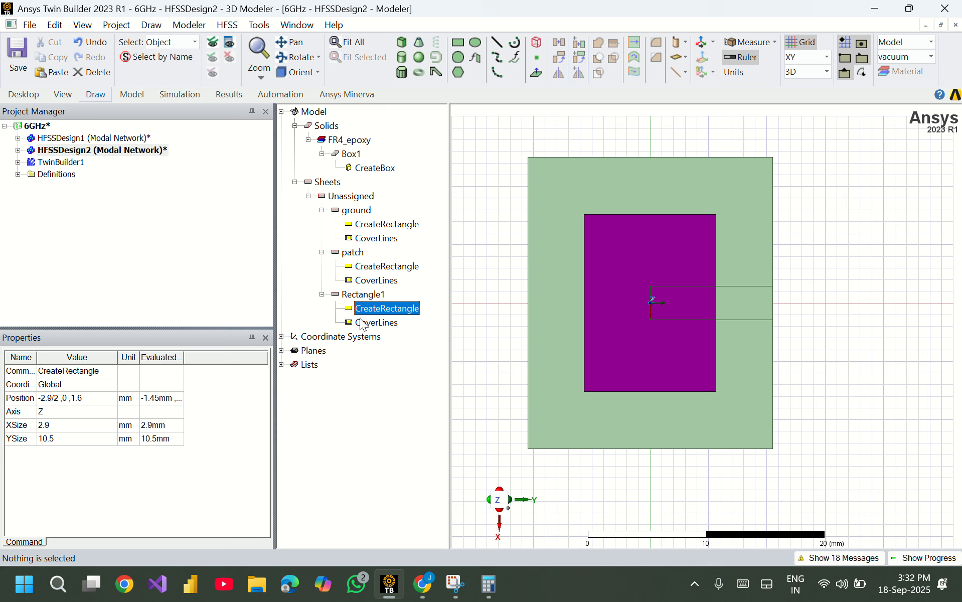
Inspect the highlighted Rectangle1 strip against the patch and substrate in isometric and top views.
{"action": "left_click", "coordinate": [360, 295]}
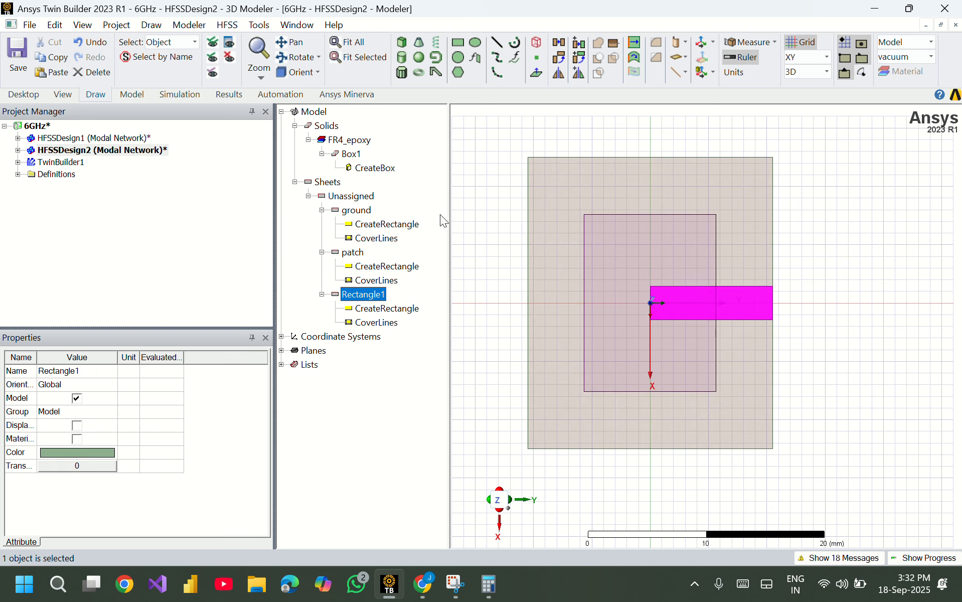
{"action": "left_click", "coordinate": [296, 72]}
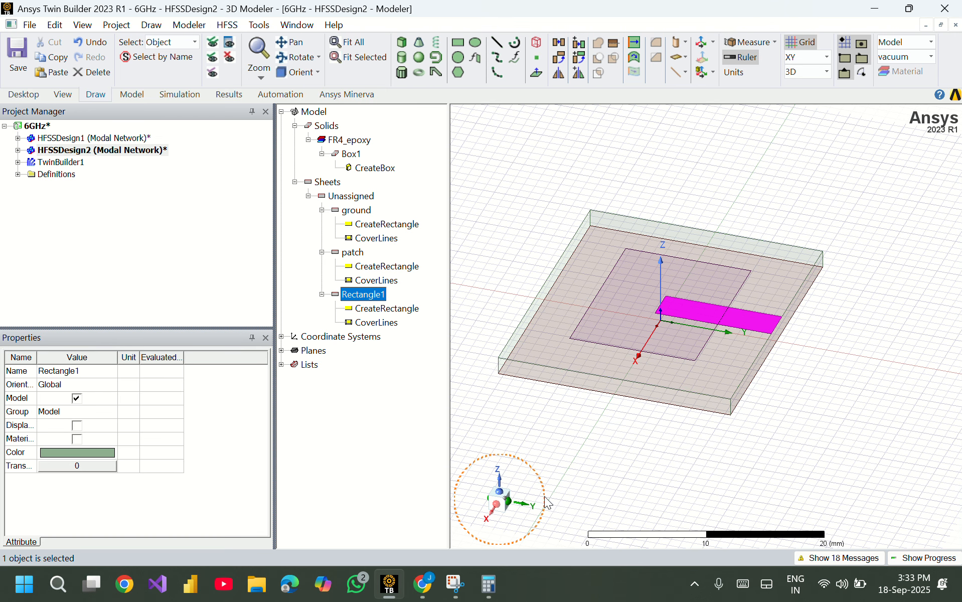
{"action": "left_click", "coordinate": [504, 495]}
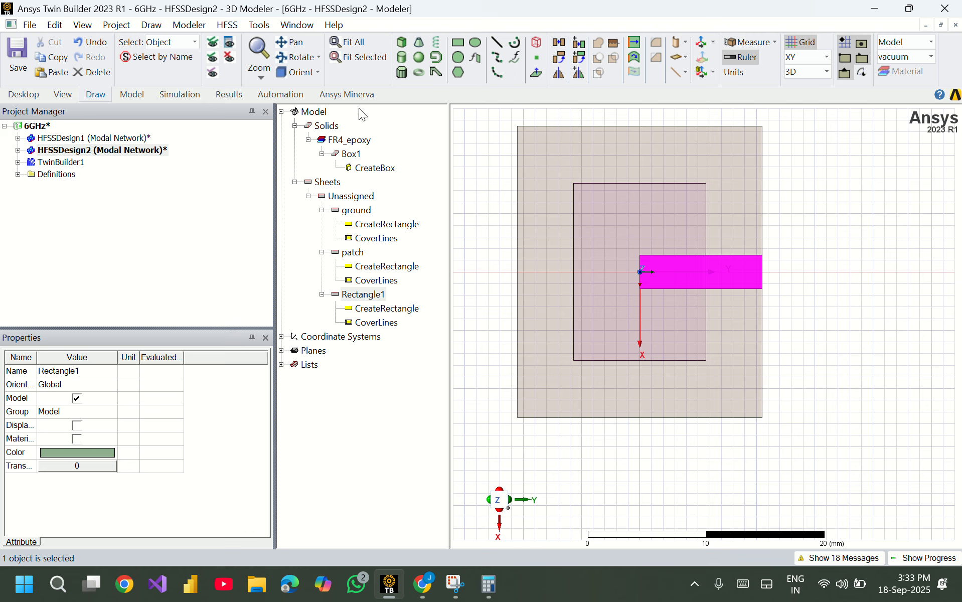
Draw a rectangle about 2.6 mm by 3.66 mm inside the patch, starting at the patch corner at -7.6, 5.66, 1.6.
{"action": "left_click", "coordinate": [145, 29]}
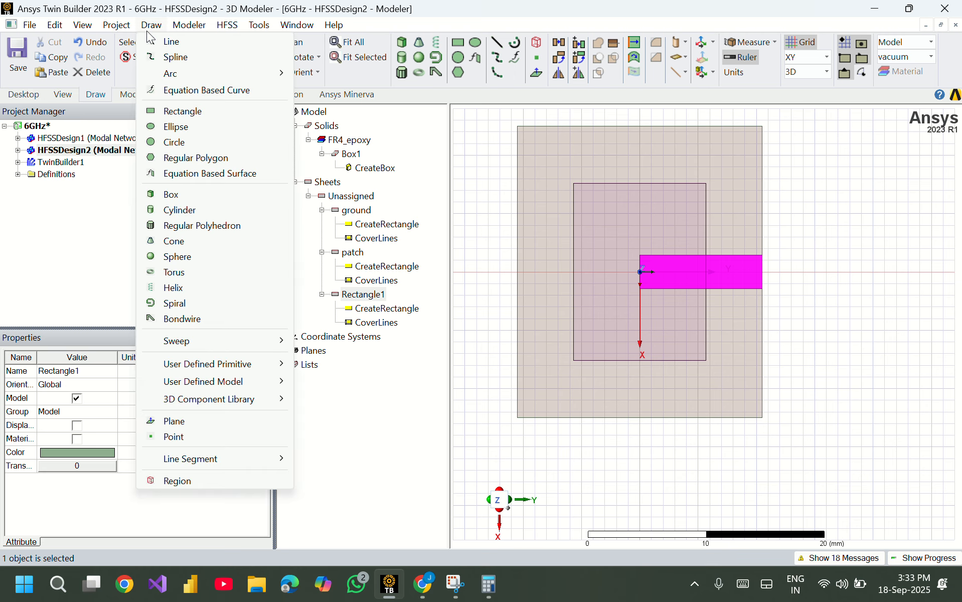
{"action": "left_click", "coordinate": [176, 111]}
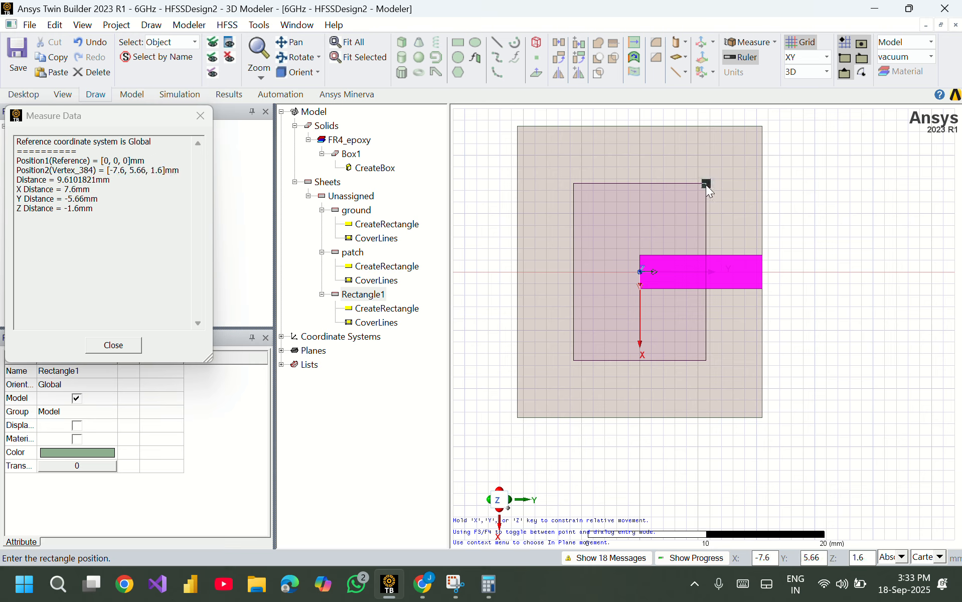
{"action": "left_click", "coordinate": [706, 185]}
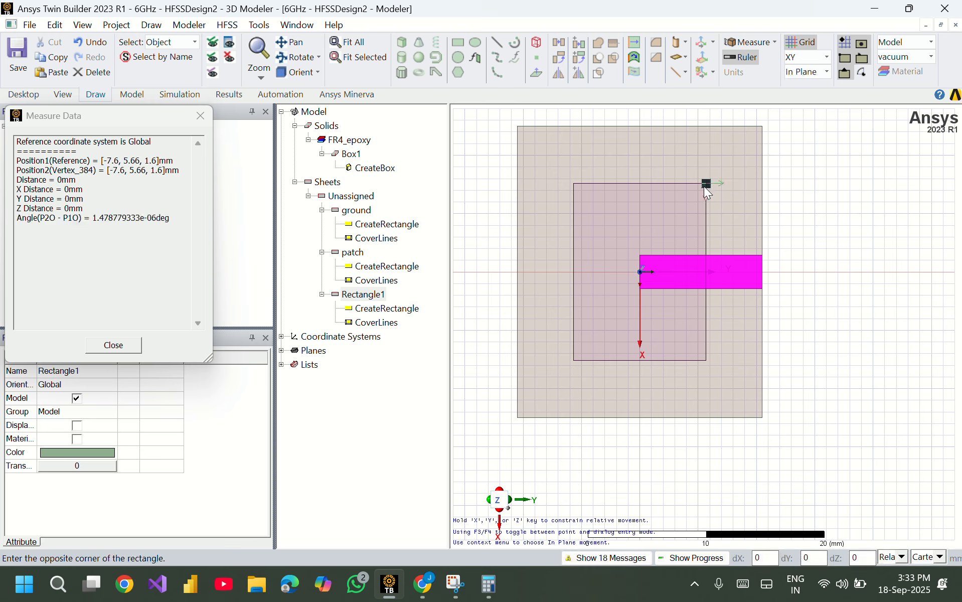
{"action": "left_click", "coordinate": [667, 219]}
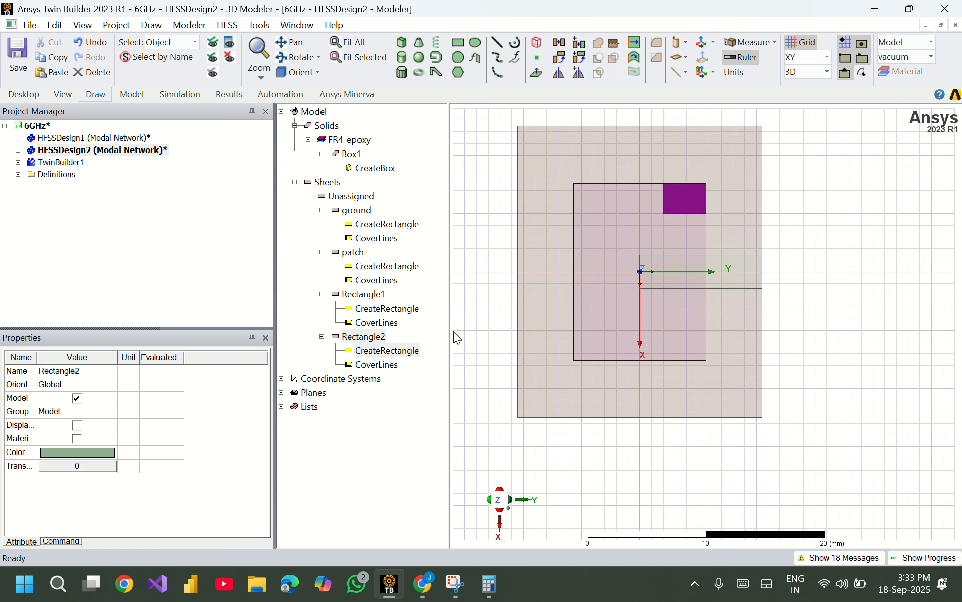
{"action": "left_click", "coordinate": [389, 350]}
{"action": "double_click", "coordinate": [389, 350]}
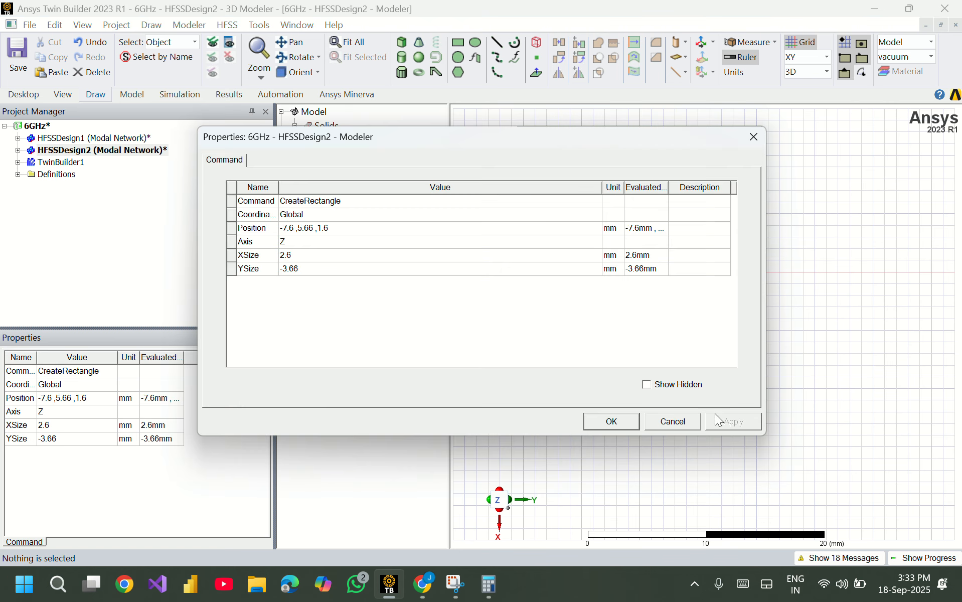
{"action": "left_click", "coordinate": [669, 422]}
Try to rename the feed strip Rectangle1 as "tr line".
{"action": "left_click", "coordinate": [363, 294]}
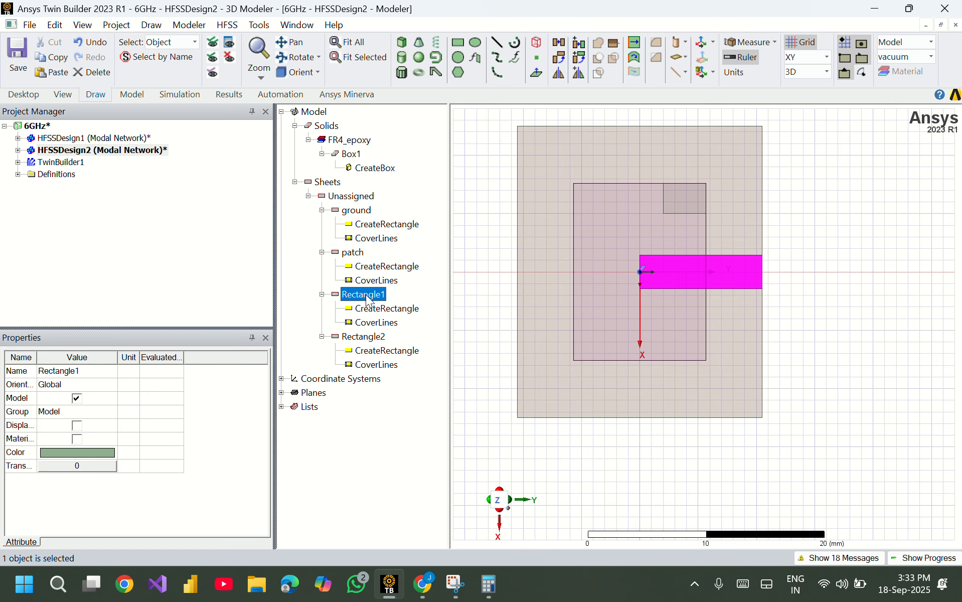
{"action": "double_click", "coordinate": [368, 296]}
{"action": "left_click", "coordinate": [332, 205]}
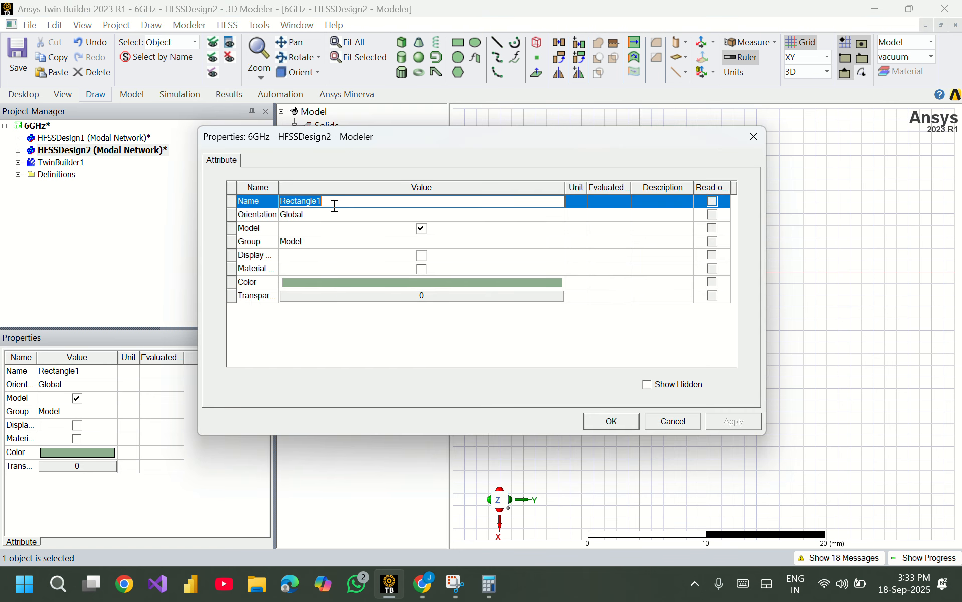
{"action": "type", "text": "tr line"}
{"action": "left_click", "coordinate": [597, 422]}
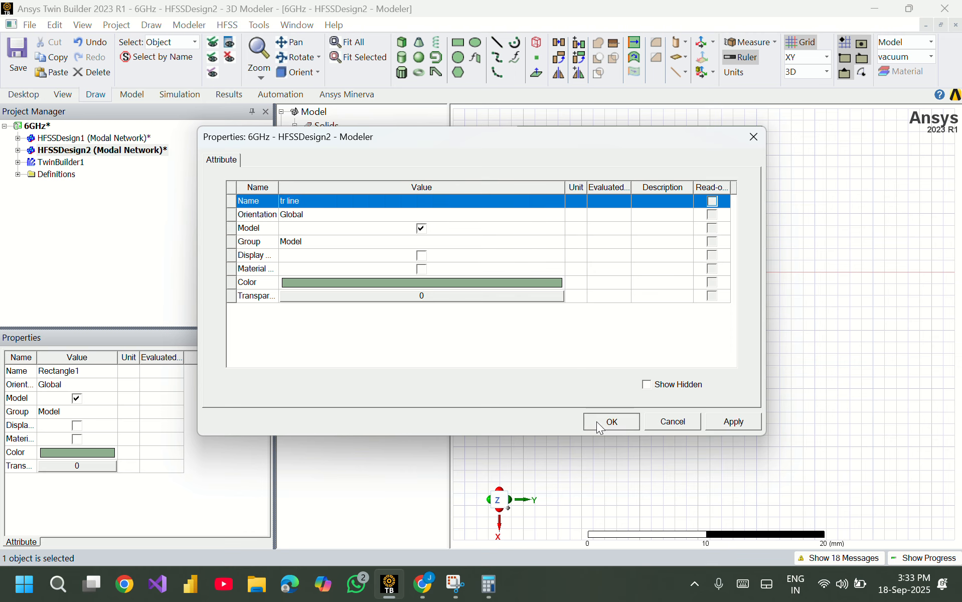
{"action": "left_click", "coordinate": [597, 423]}
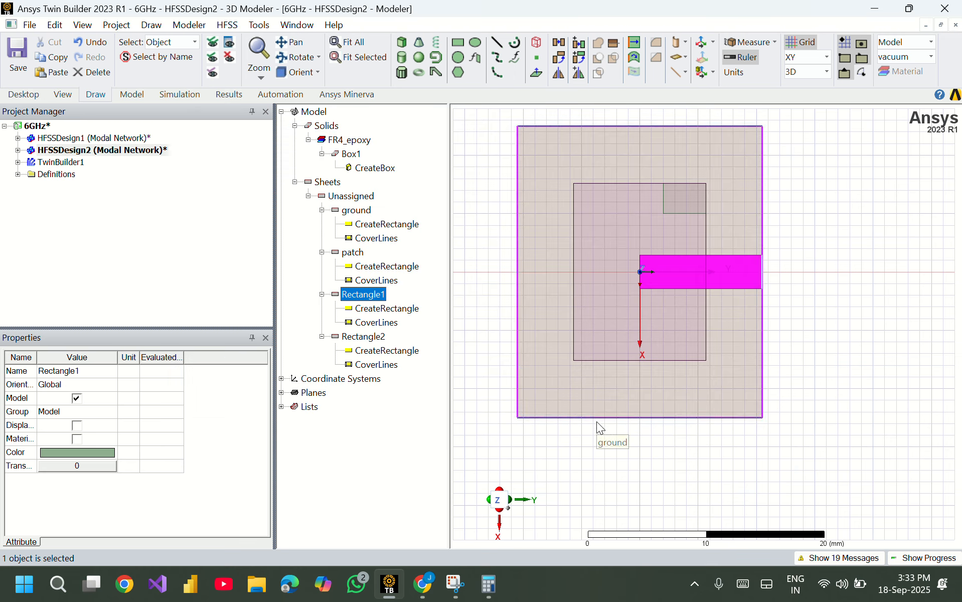
{"action": "double_click", "coordinate": [363, 296]}
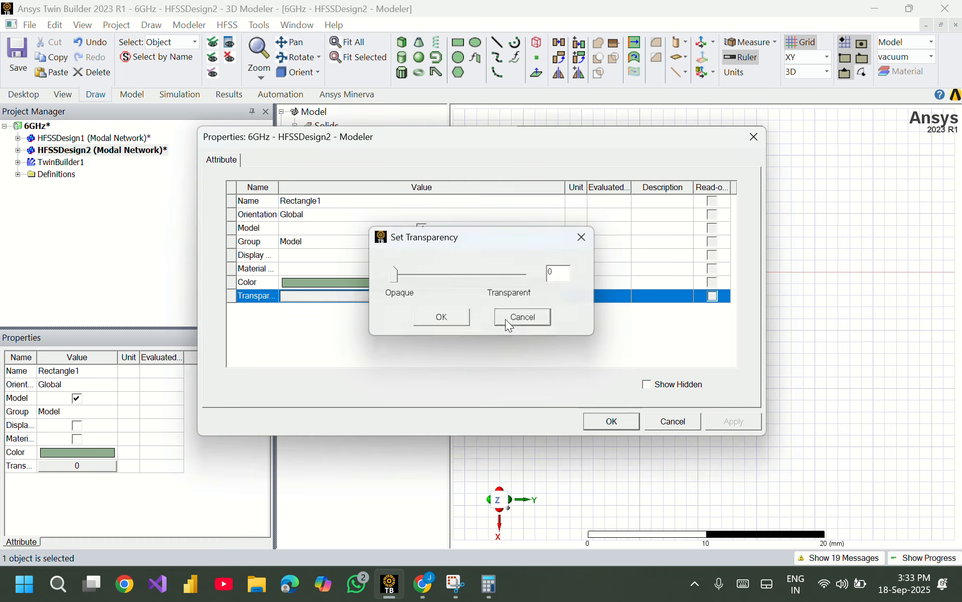
{"action": "left_click", "coordinate": [506, 320]}
{"action": "double_click", "coordinate": [334, 201]}
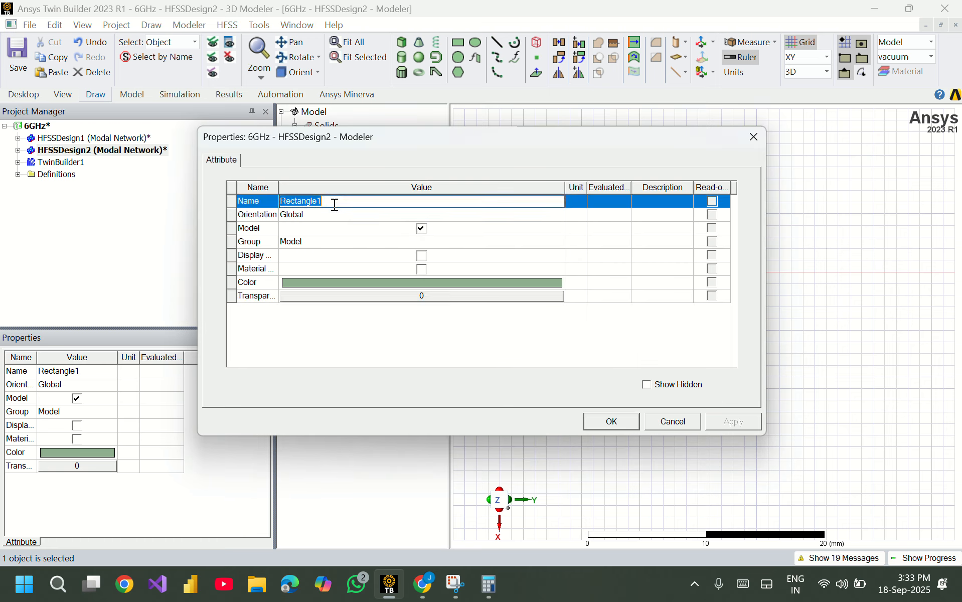
{"action": "type", "text": "rr line"}
{"action": "left_click", "coordinate": [614, 421]}
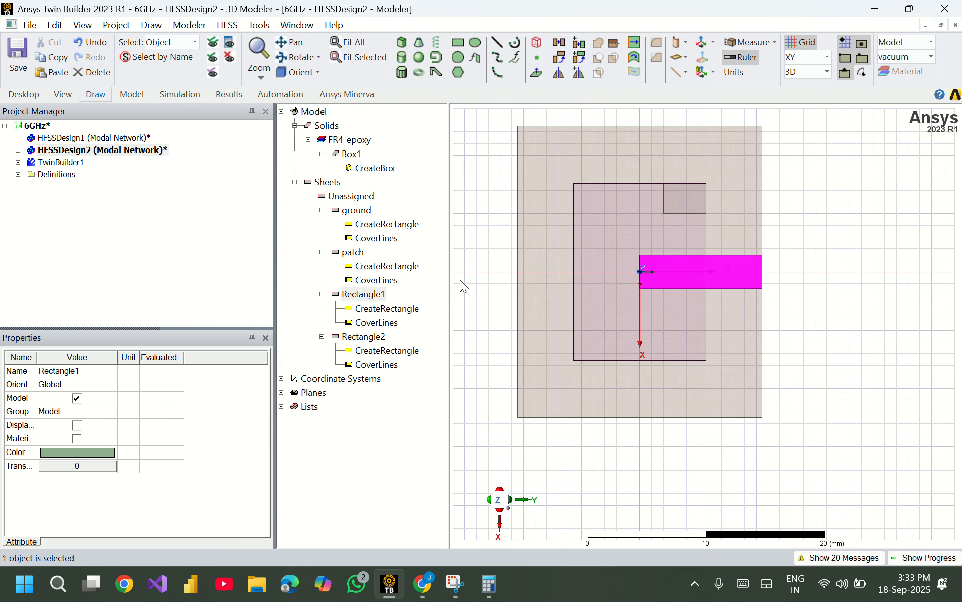
{"action": "left_click", "coordinate": [461, 280]}
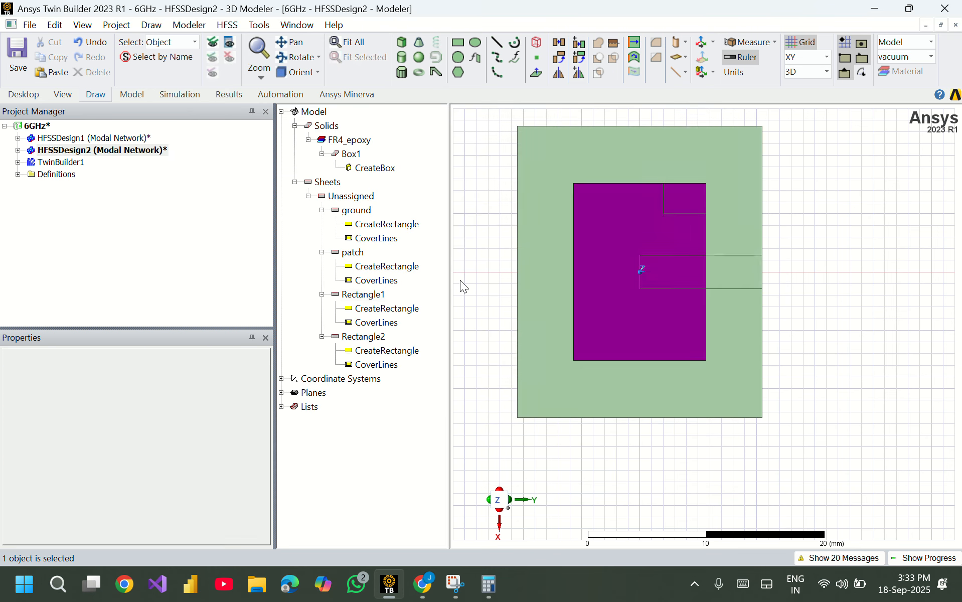
Rename the feed strip Rectangle1 as trline.
{"action": "double_click", "coordinate": [363, 294]}
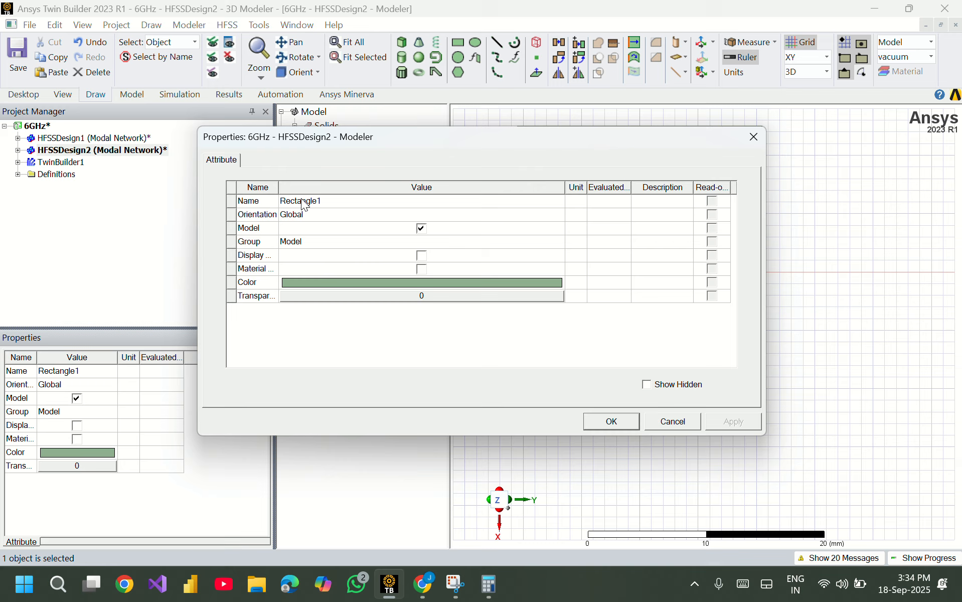
{"action": "left_click", "coordinate": [333, 205]}
{"action": "key", "text": "BackSpace"}
{"action": "type", "text": "tr"}
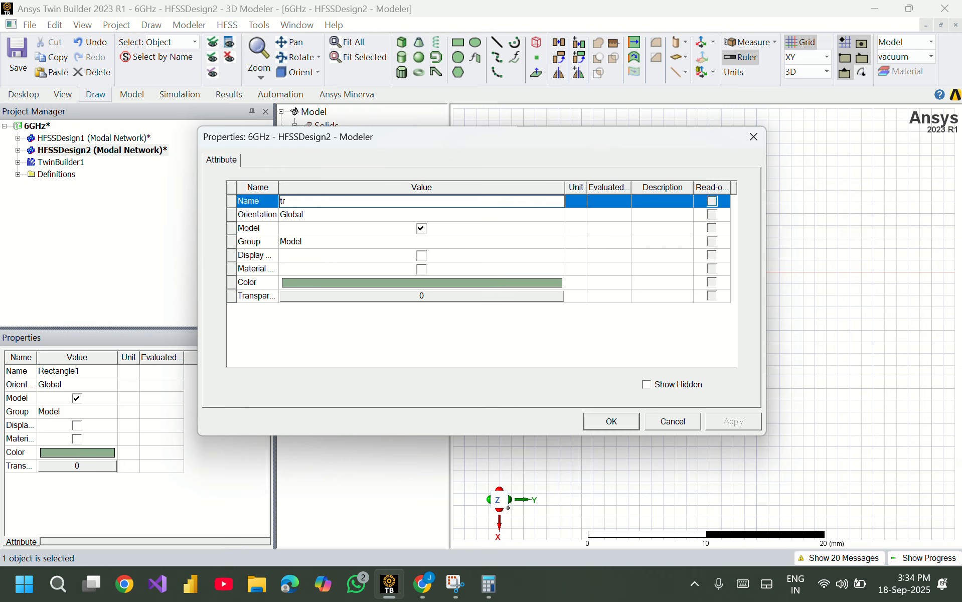
{"action": "type", "text": "line"}
Set the feed strip's colour to dark green (0, 64, 0) and accept its changed attributes.
{"action": "left_click", "coordinate": [478, 282]}
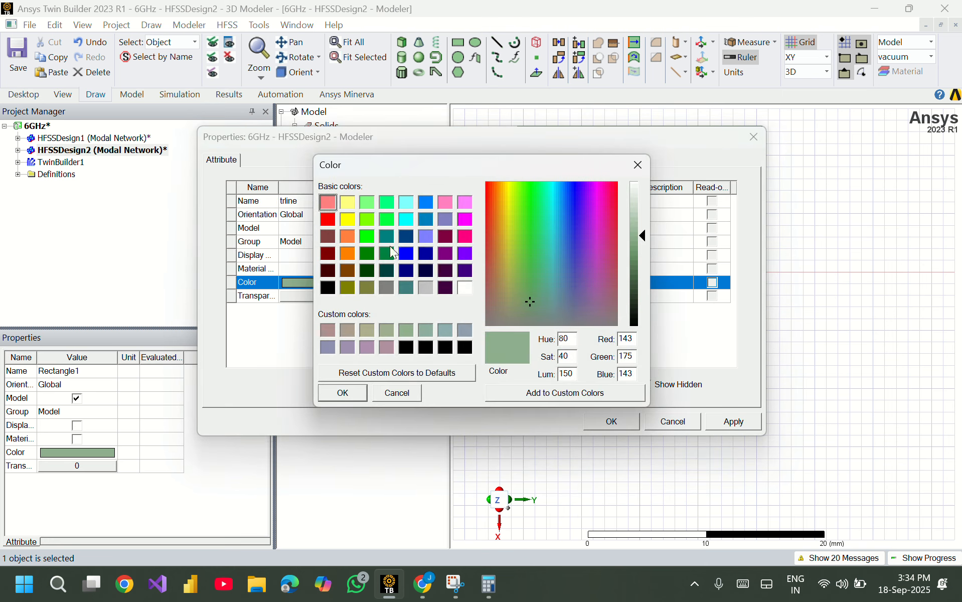
{"action": "left_click", "coordinate": [371, 271]}
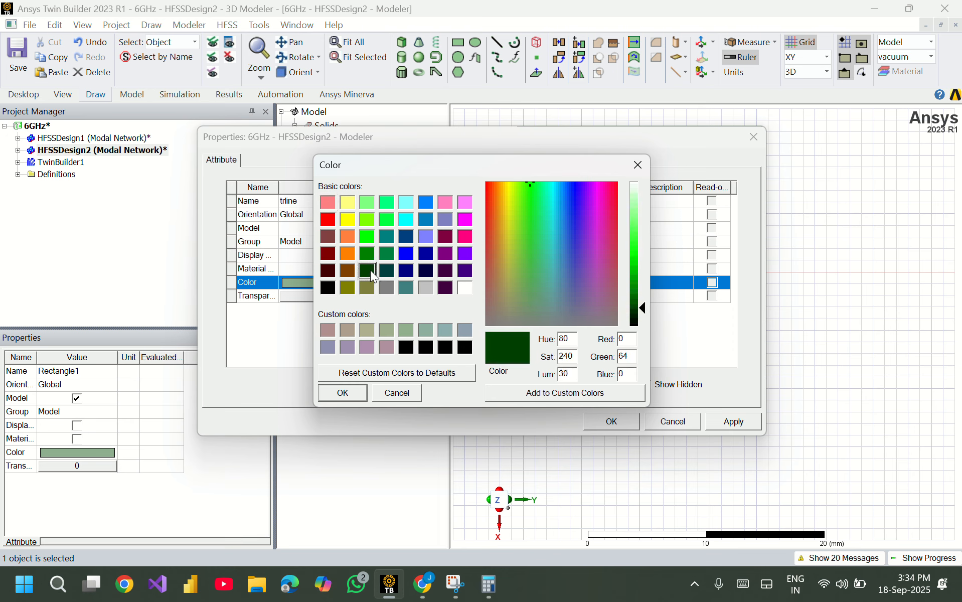
{"action": "left_click", "coordinate": [344, 394]}
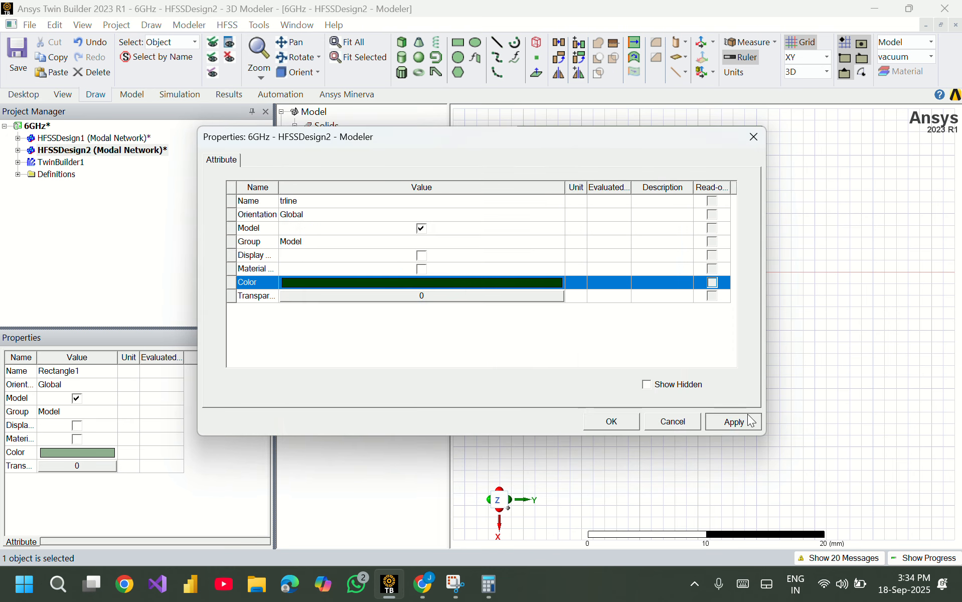
{"action": "left_click", "coordinate": [737, 420]}
{"action": "left_click", "coordinate": [622, 417]}
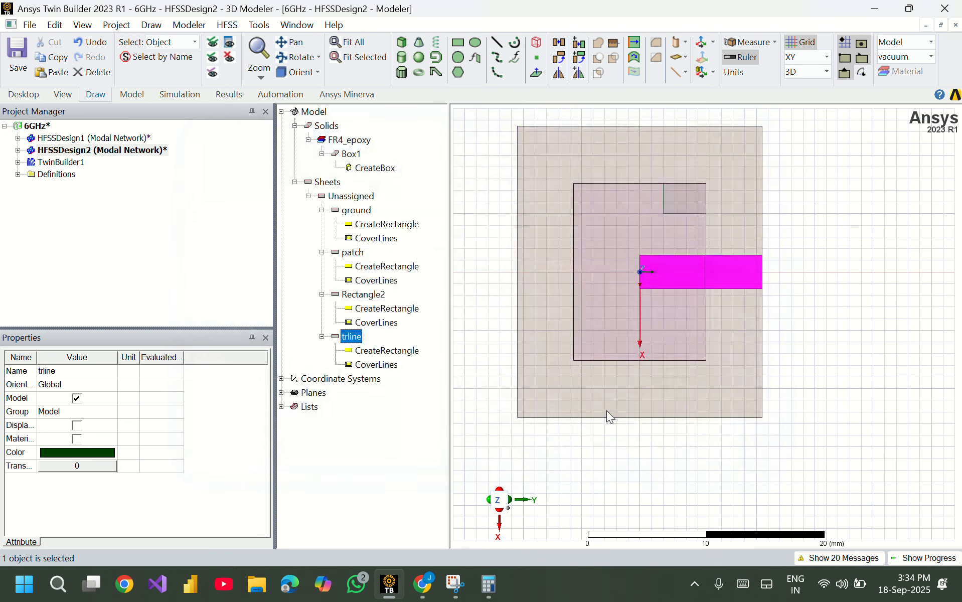
Review the attributes and the creation parameters of Rectangle2 at the patch corner.
{"action": "left_click", "coordinate": [365, 296]}
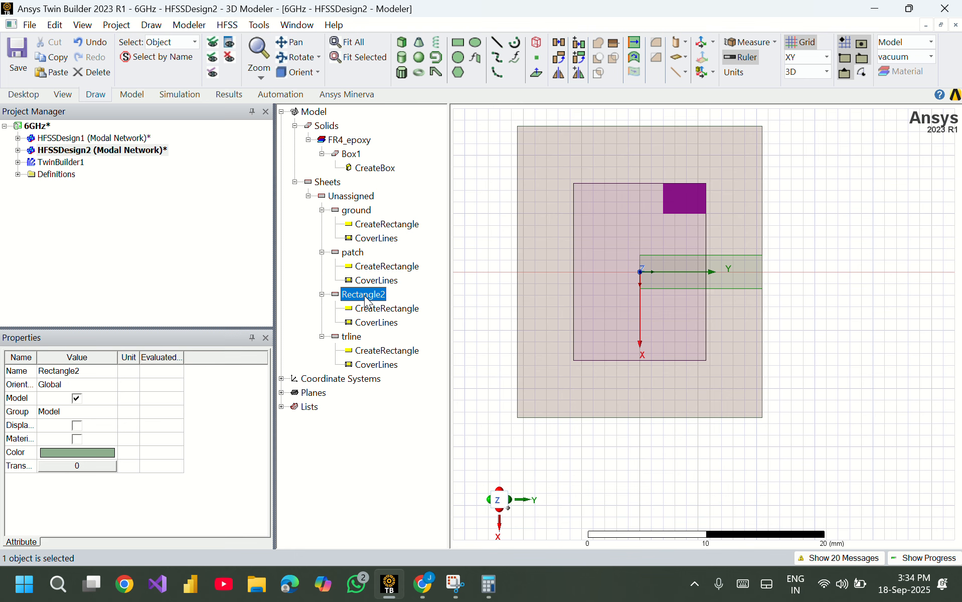
{"action": "double_click", "coordinate": [367, 300]}
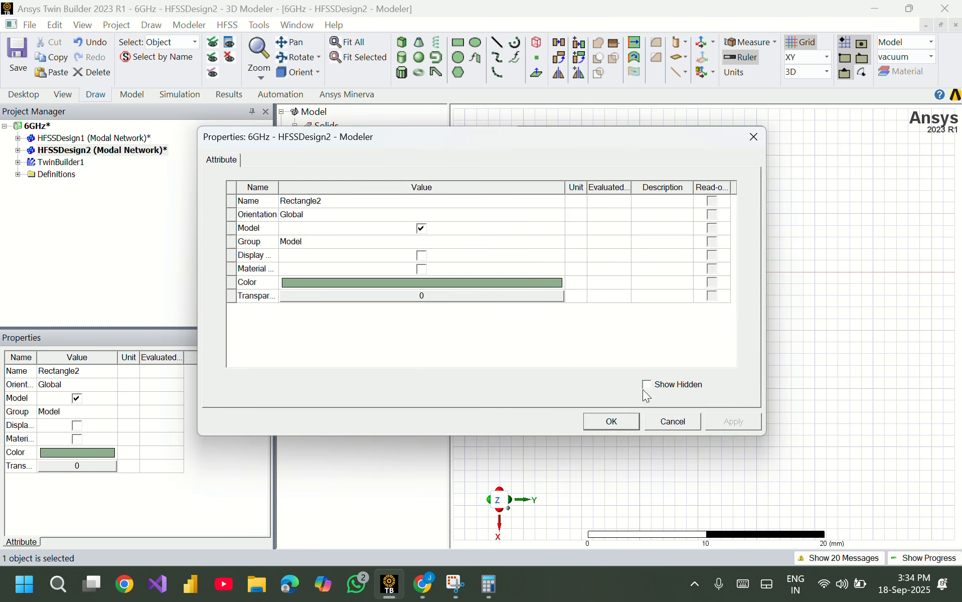
{"action": "left_click", "coordinate": [675, 420]}
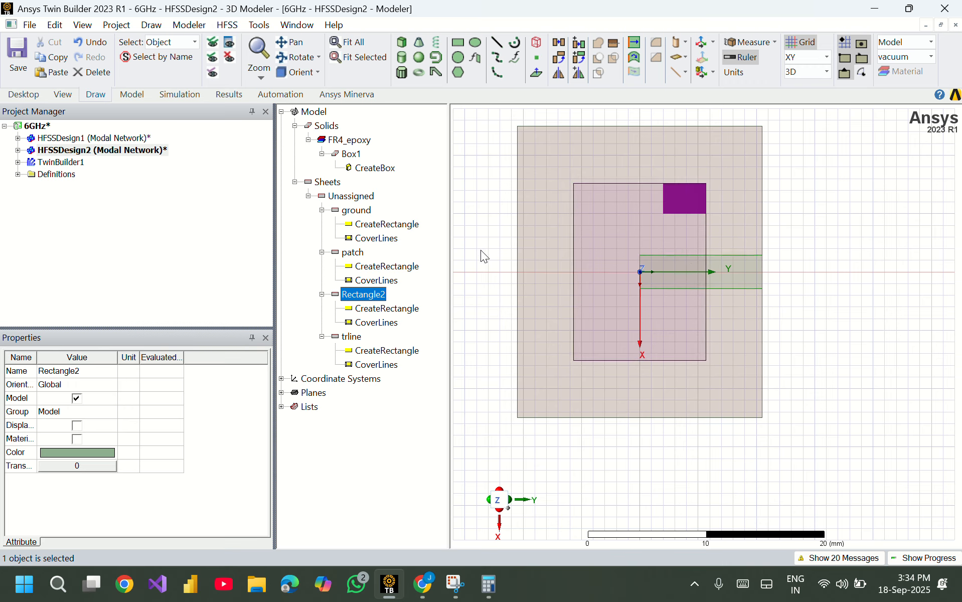
{"action": "double_click", "coordinate": [394, 308]}
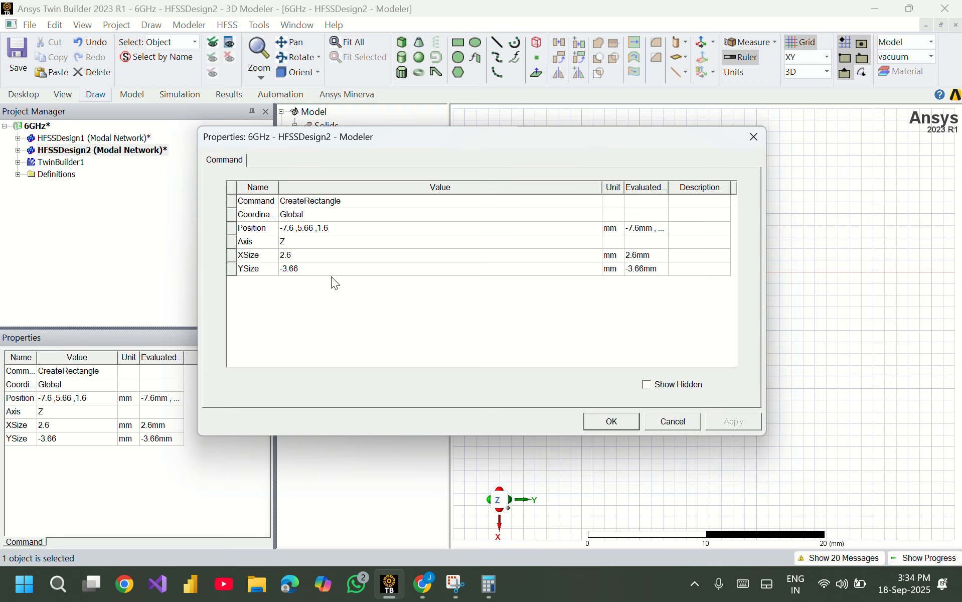
{"action": "left_click", "coordinate": [290, 232]}
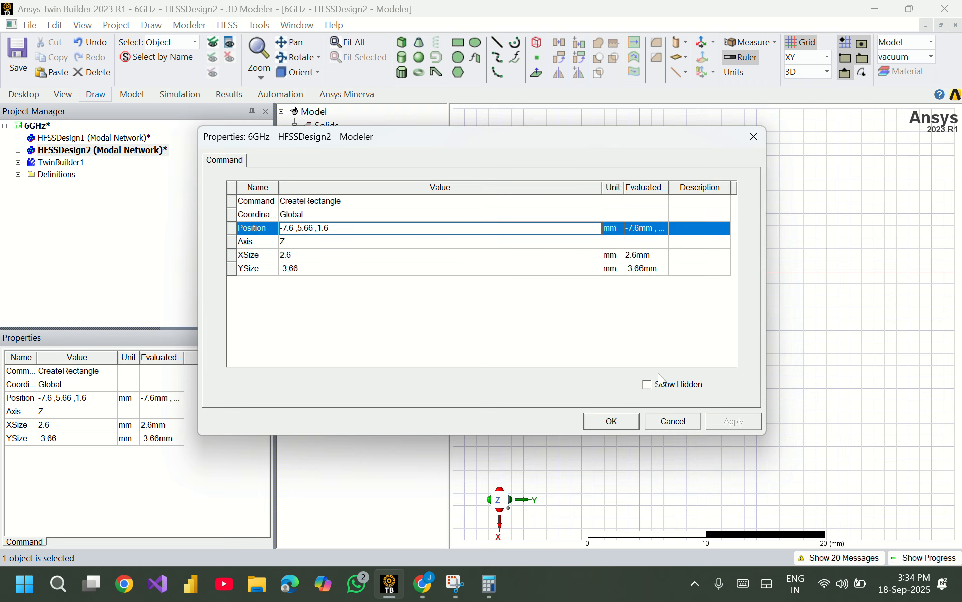
{"action": "left_click", "coordinate": [683, 421]}
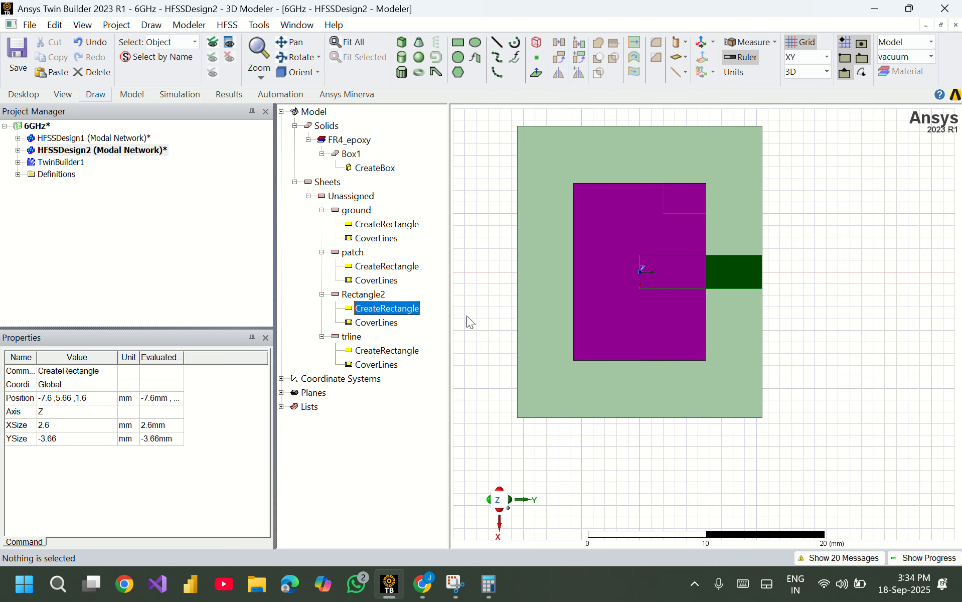
Set Rectangle2's position to 0, 5.66, 1.6 and accept the change.
{"action": "double_click", "coordinate": [390, 308]}
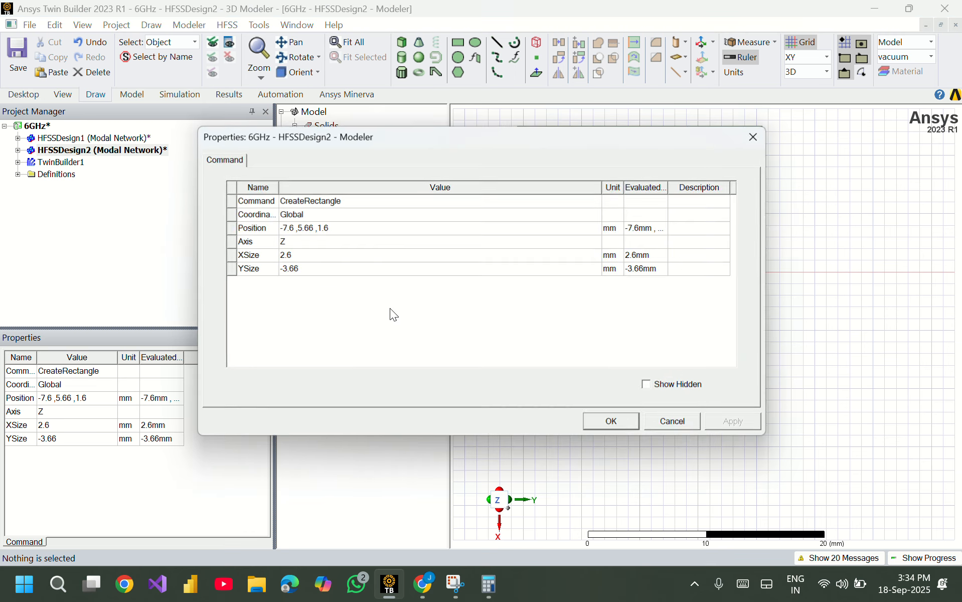
{"action": "left_click", "coordinate": [293, 227]}
{"action": "key", "text": "BackSpace"}
{"action": "key", "text": "BackSpace"}
{"action": "key", "text": "BackSpace"}
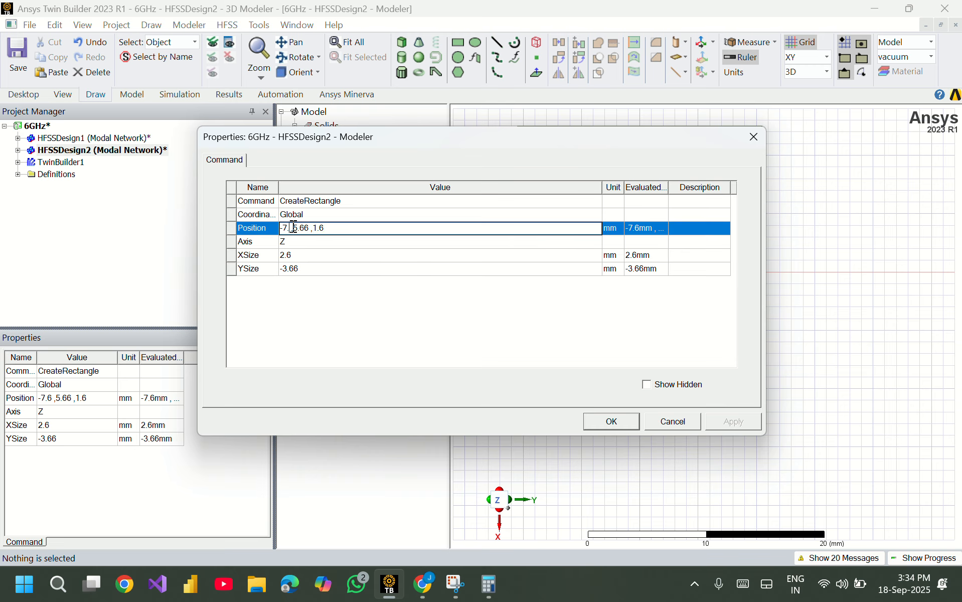
{"action": "key", "text": "BackSpace"}
{"action": "type", "text": "0"}
{"action": "key", "text": "Return"}
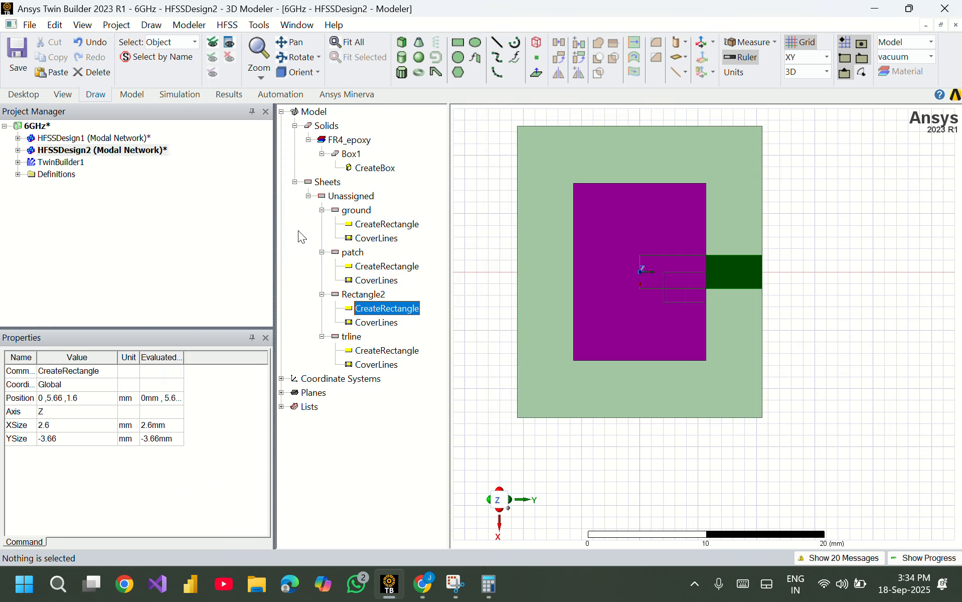
Set Rectangle2's X size to 3.9 mm and accept the change.
{"action": "left_click", "coordinate": [363, 295]}
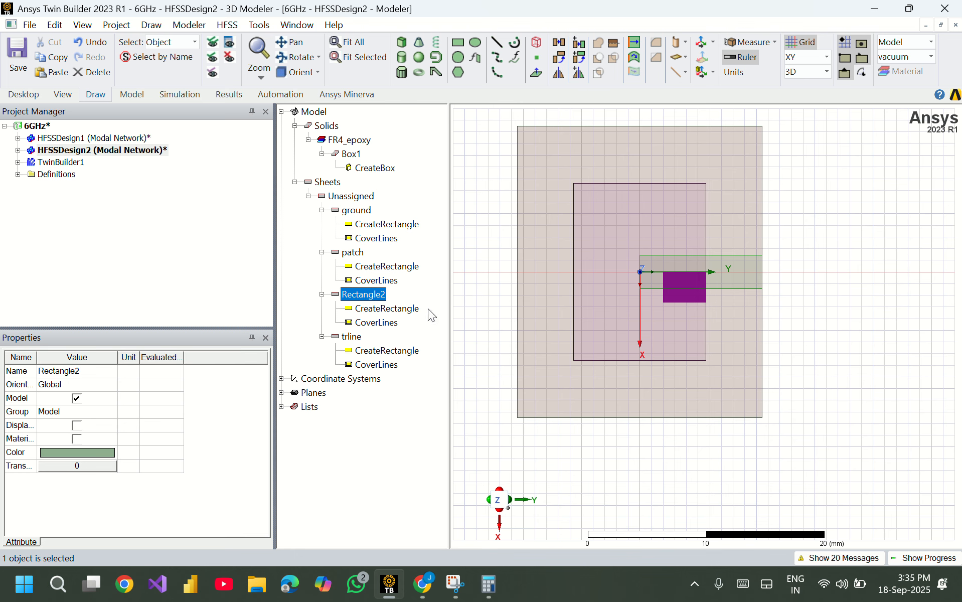
{"action": "double_click", "coordinate": [387, 308]}
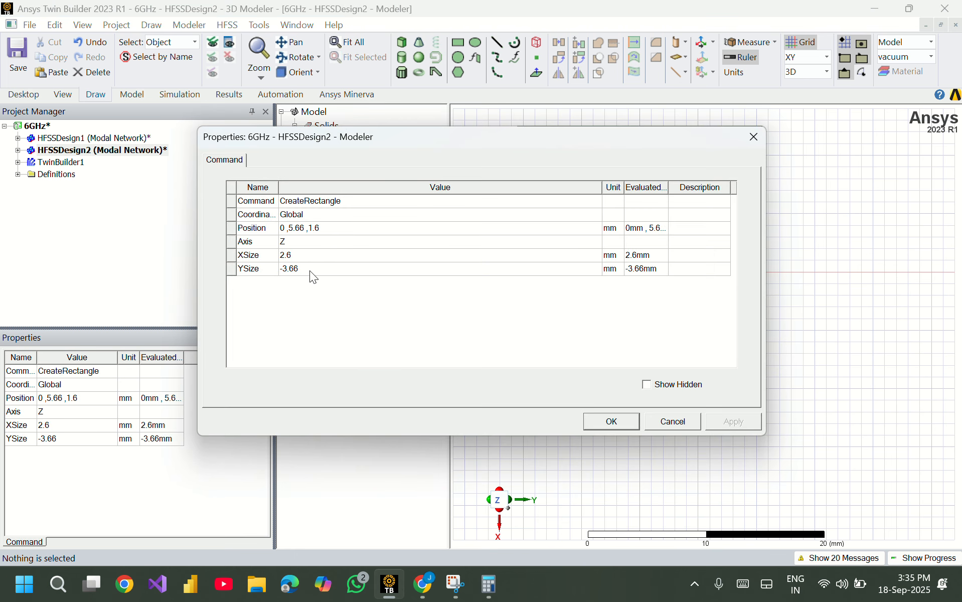
{"action": "left_click", "coordinate": [295, 255]}
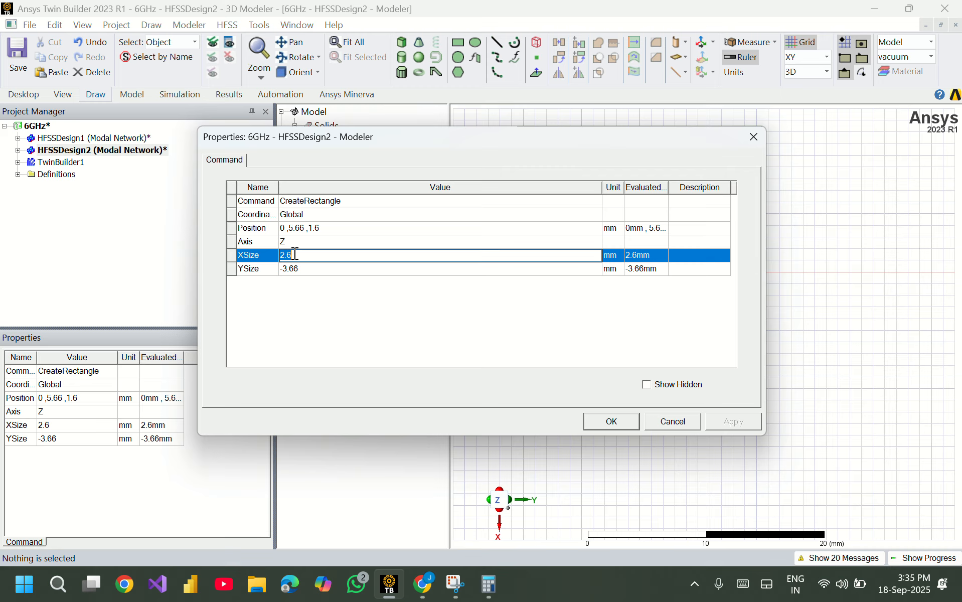
{"action": "key", "text": "BackSpace"}
{"action": "type", "text": "3.9"}
{"action": "left_click", "coordinate": [624, 424]}
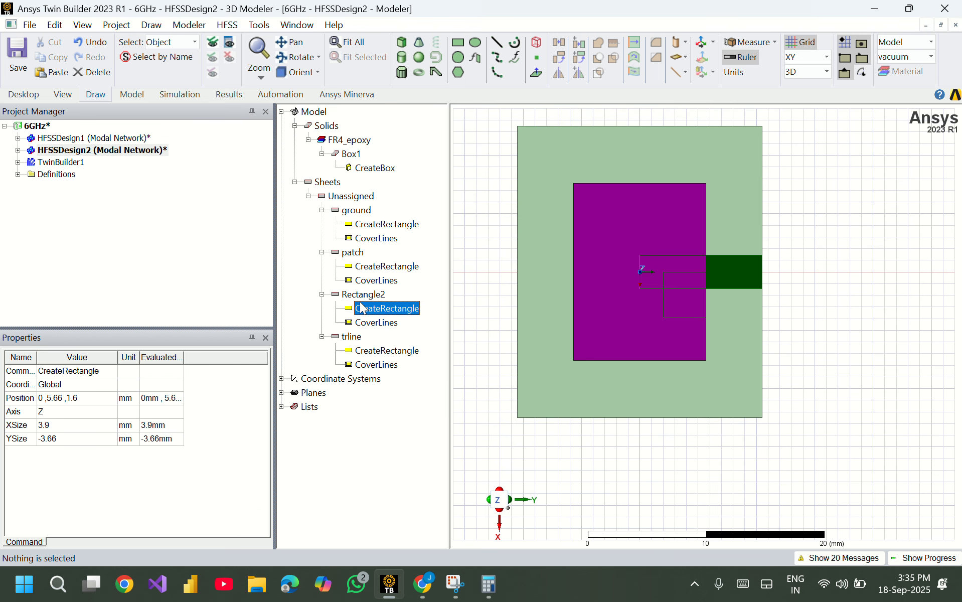
Centre Rectangle2 on the feed line by setting its position to -3.9/2, 5.66, 1.6, and select the rectangle to check its placement.
{"action": "left_click", "coordinate": [359, 295]}
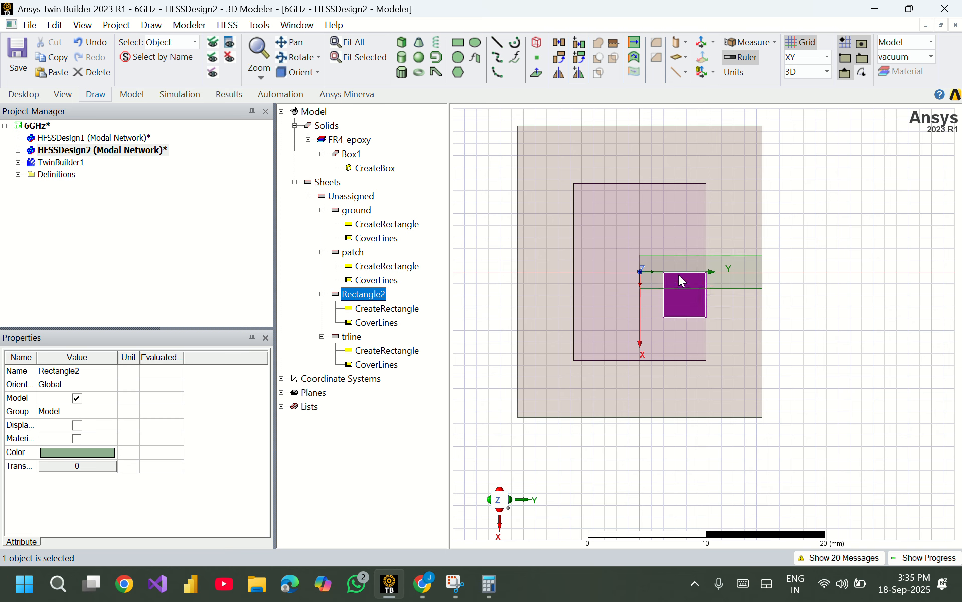
{"action": "double_click", "coordinate": [354, 308]}
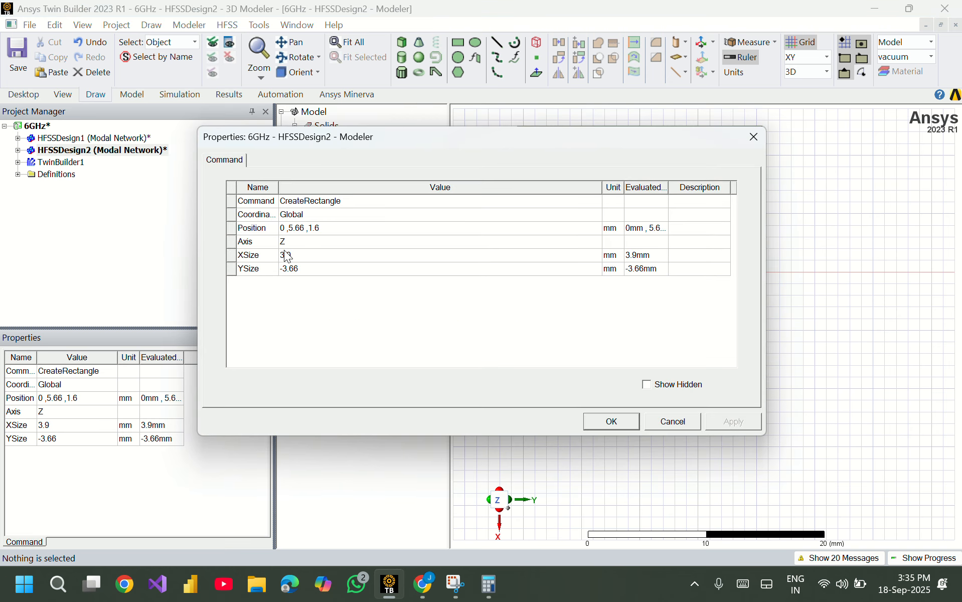
{"action": "left_click", "coordinate": [286, 228]}
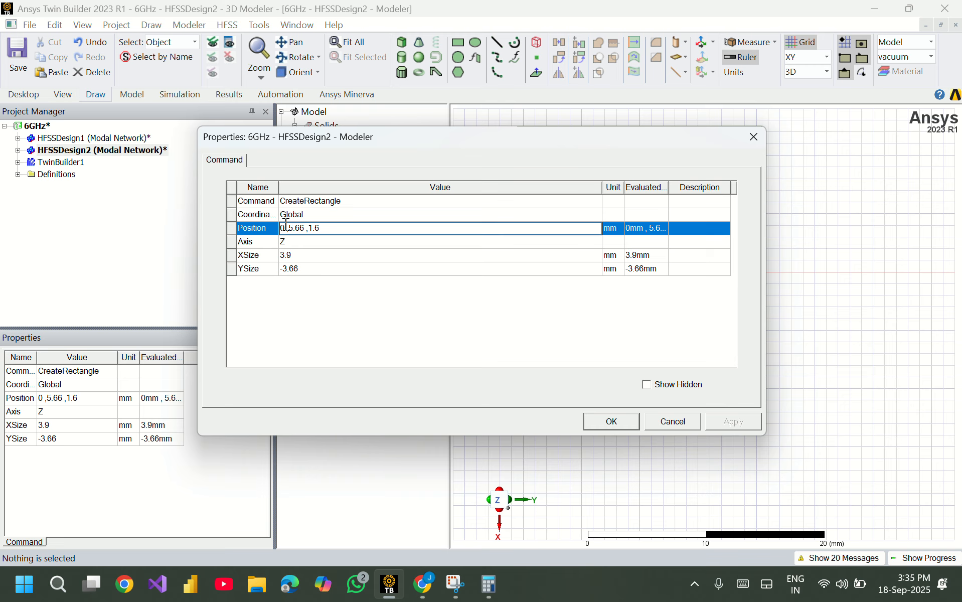
{"action": "key", "text": "BackSpace"}
{"action": "type", "text": "-3.9/2"}
{"action": "key", "text": "Return"}
{"action": "key", "text": "Return"}
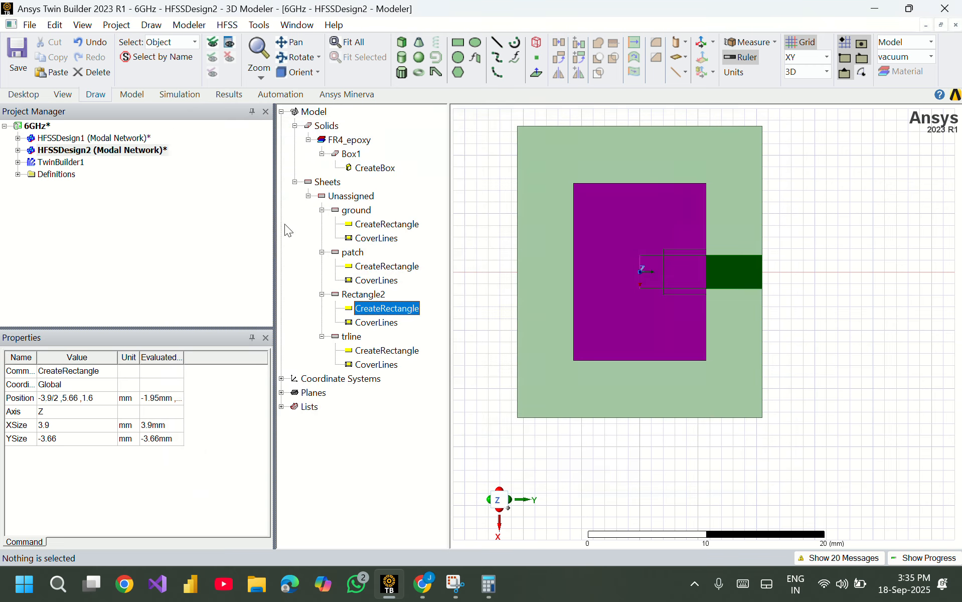
{"action": "left_click", "coordinate": [363, 295]}
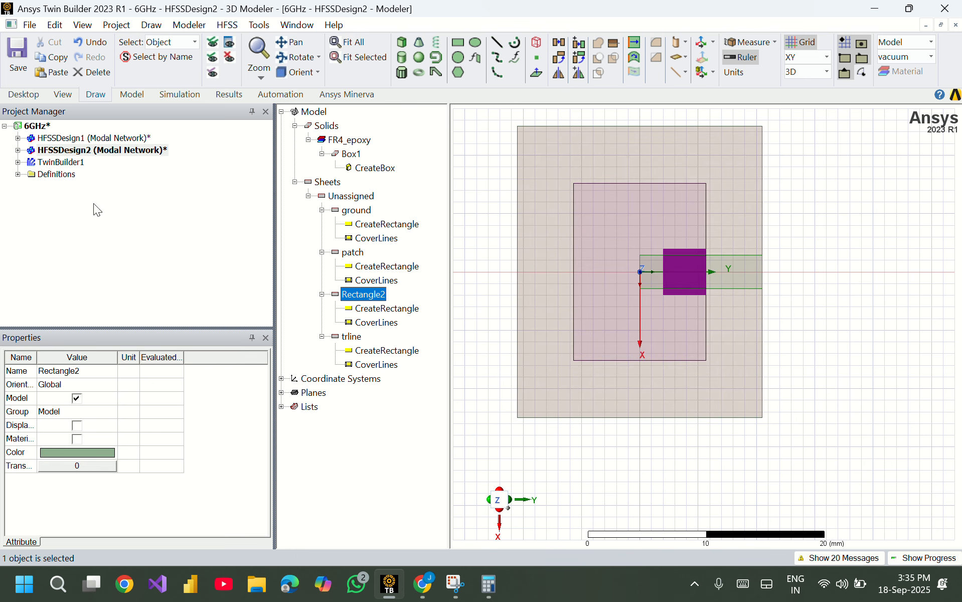
Open the reference model HFSSDesign1 and select its inset-fed patch, Rectangle1.
{"action": "left_click", "coordinate": [19, 138]}
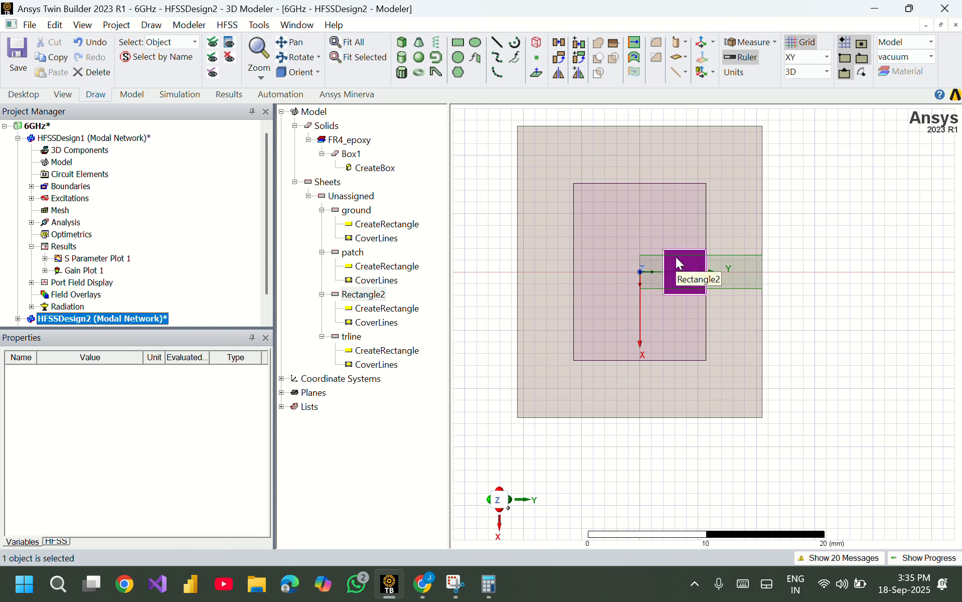
{"action": "double_click", "coordinate": [77, 140]}
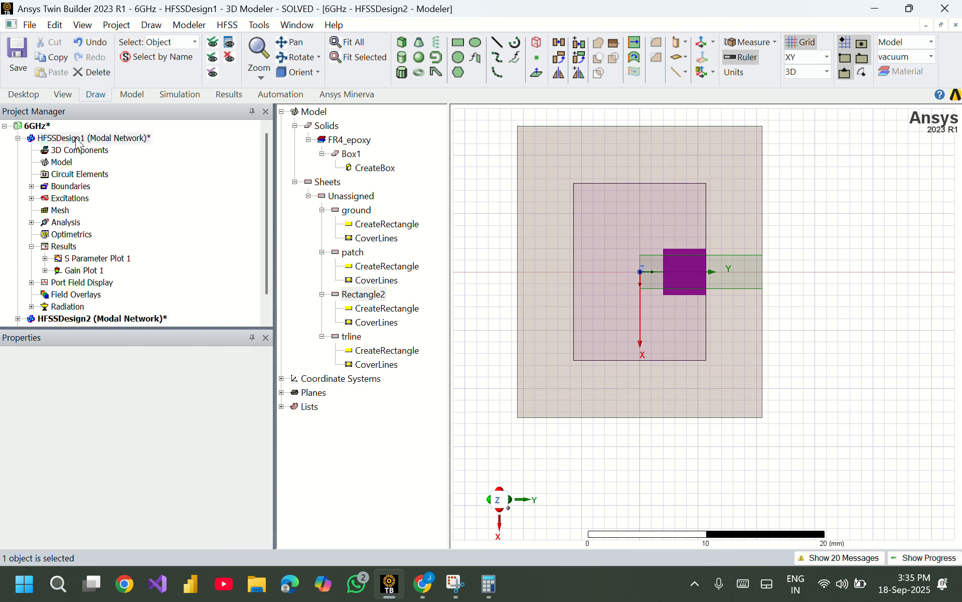
{"action": "left_click", "coordinate": [323, 253]}
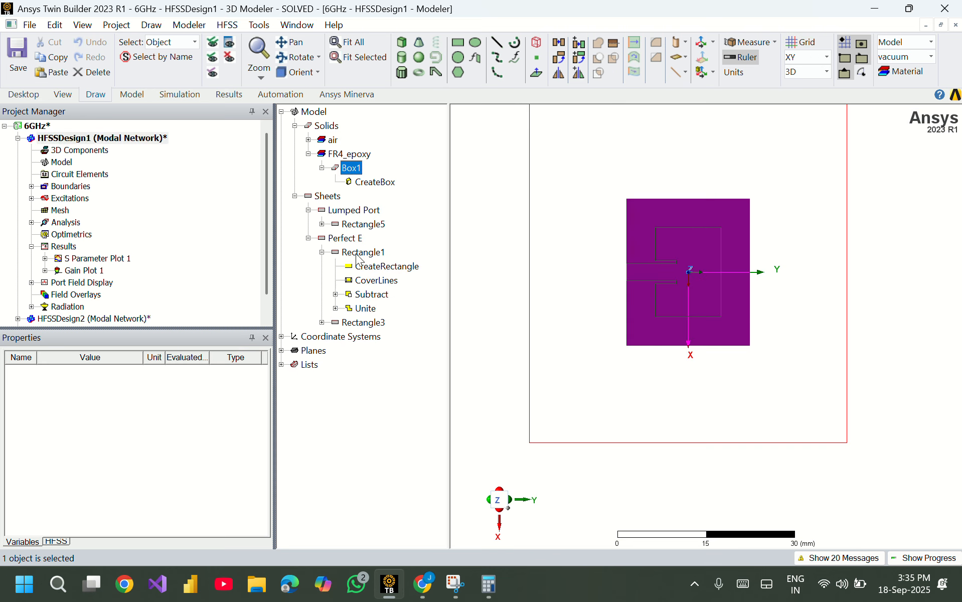
{"action": "left_click", "coordinate": [359, 253]}
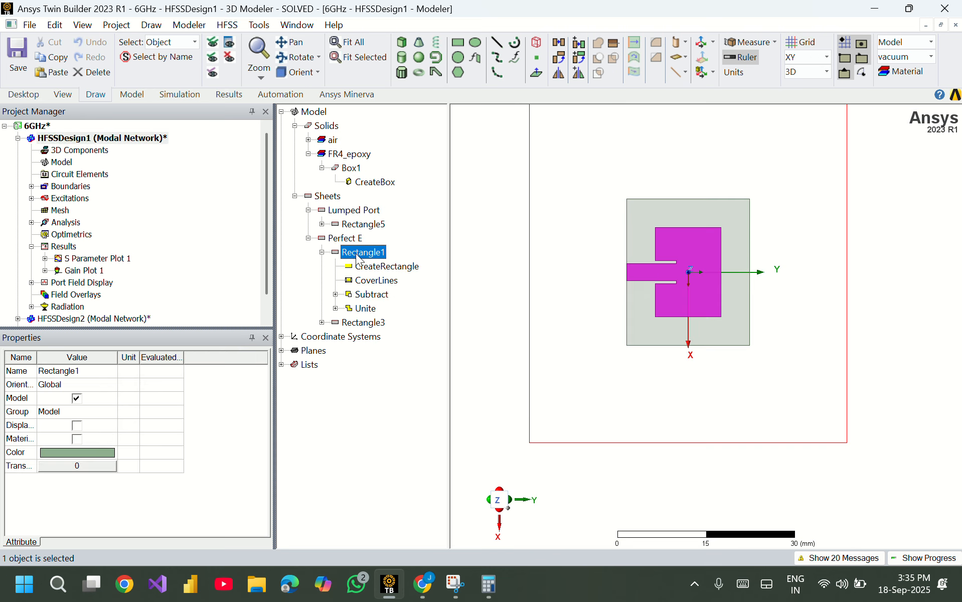
Measure Rectangle1's inset region from one notch's corner on the patch edge to the opposite notch's inner corner, with the grid shown.
{"action": "left_click", "coordinate": [755, 45]}
{"action": "left_click", "coordinate": [760, 60]}
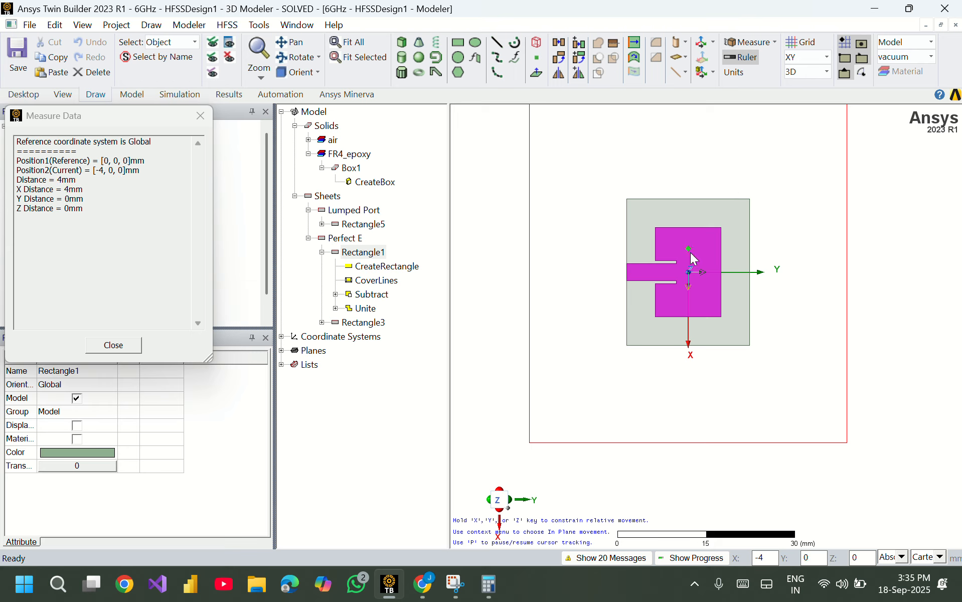
{"action": "left_click", "coordinate": [660, 259]}
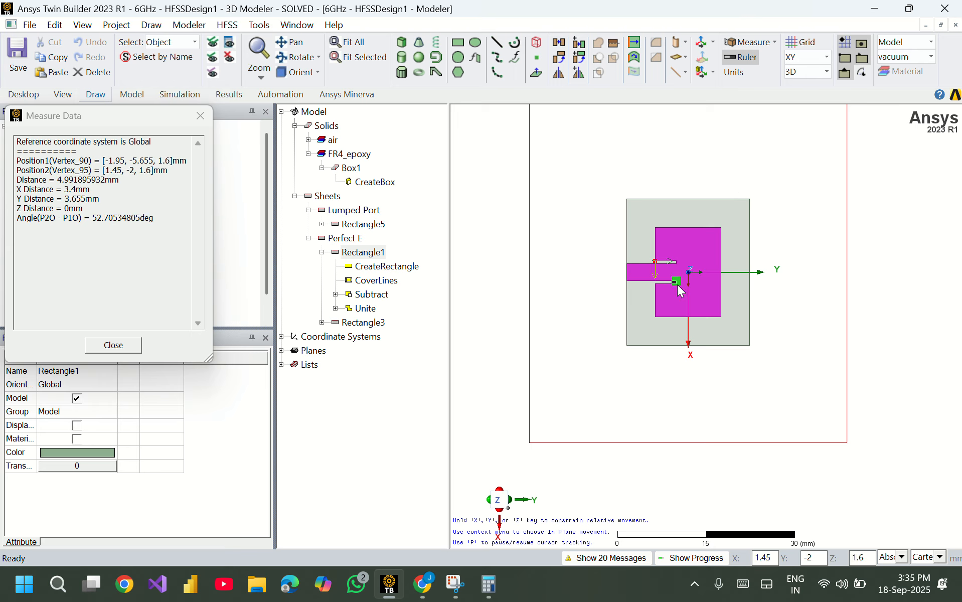
{"action": "left_click", "coordinate": [802, 42]}
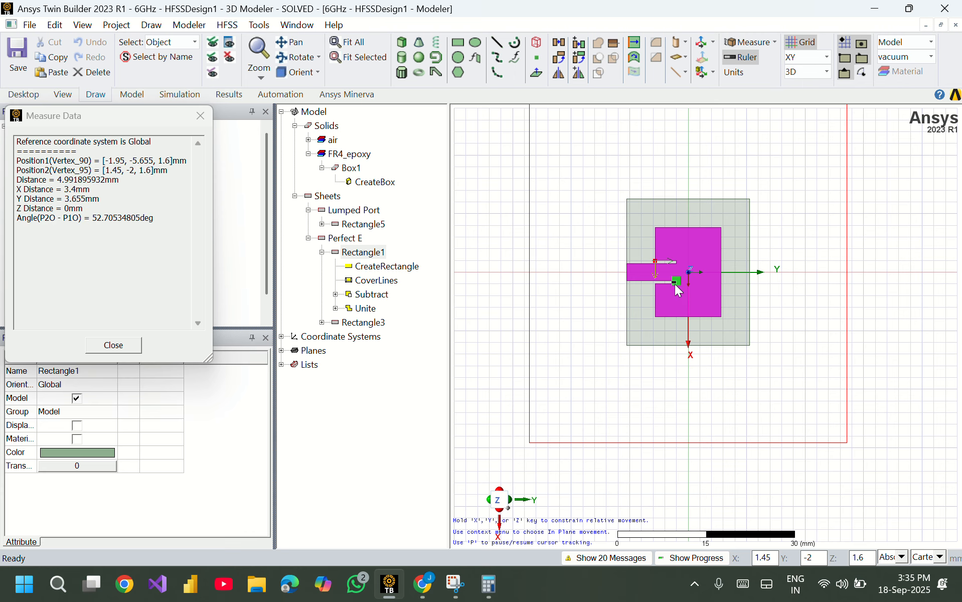
{"action": "scroll", "coordinate": [676, 286], "scroll_direction": "up", "scroll_amount": 2}
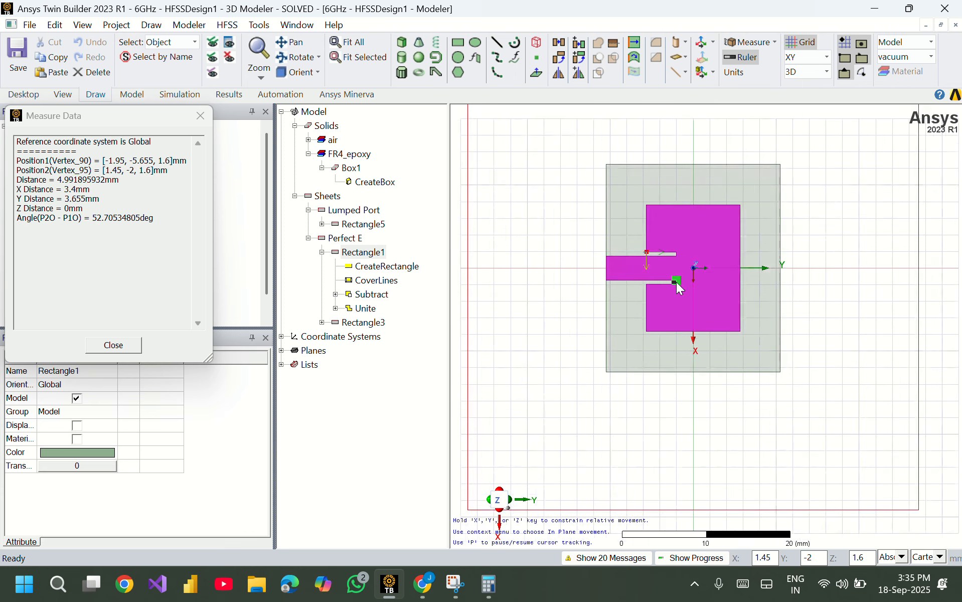
{"action": "scroll", "coordinate": [677, 282], "scroll_direction": "up", "scroll_amount": 1}
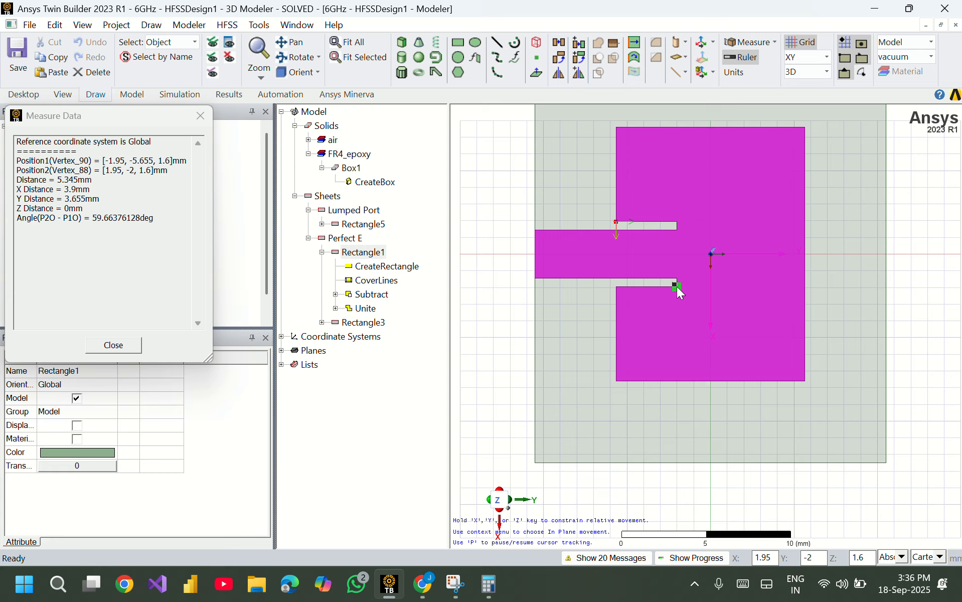
{"action": "key", "text": "Escape"}
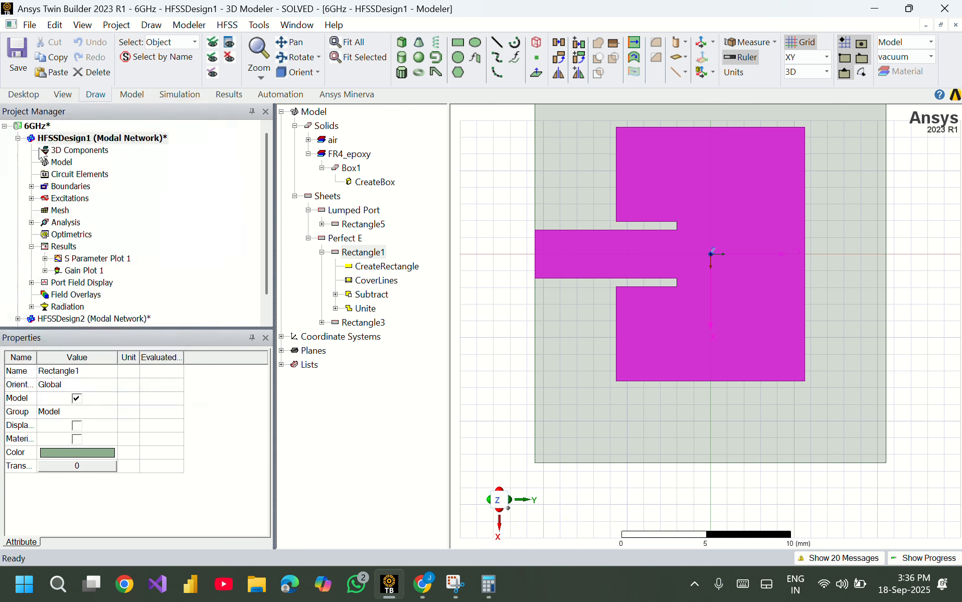
Return to HFSSDesign2 and start editing the Y size of Rectangle2.
{"action": "left_click", "coordinate": [18, 139]}
{"action": "double_click", "coordinate": [105, 150]}
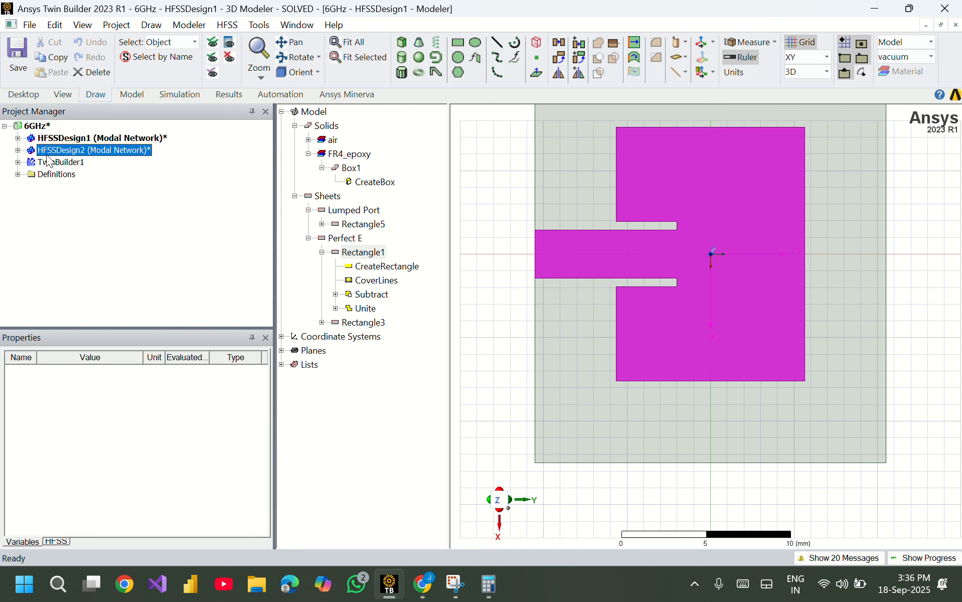
{"action": "double_click", "coordinate": [383, 308]}
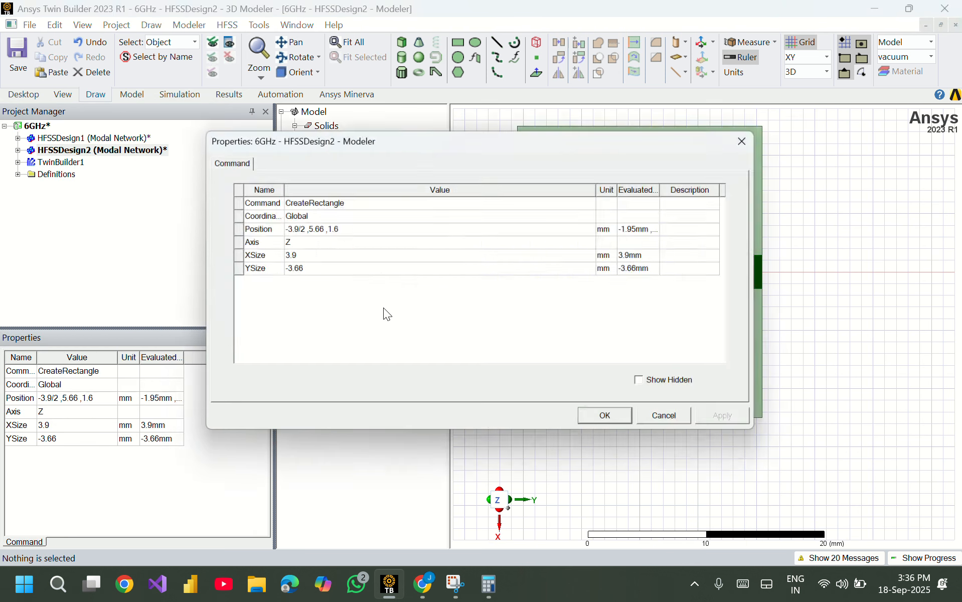
{"action": "left_click", "coordinate": [311, 270]}
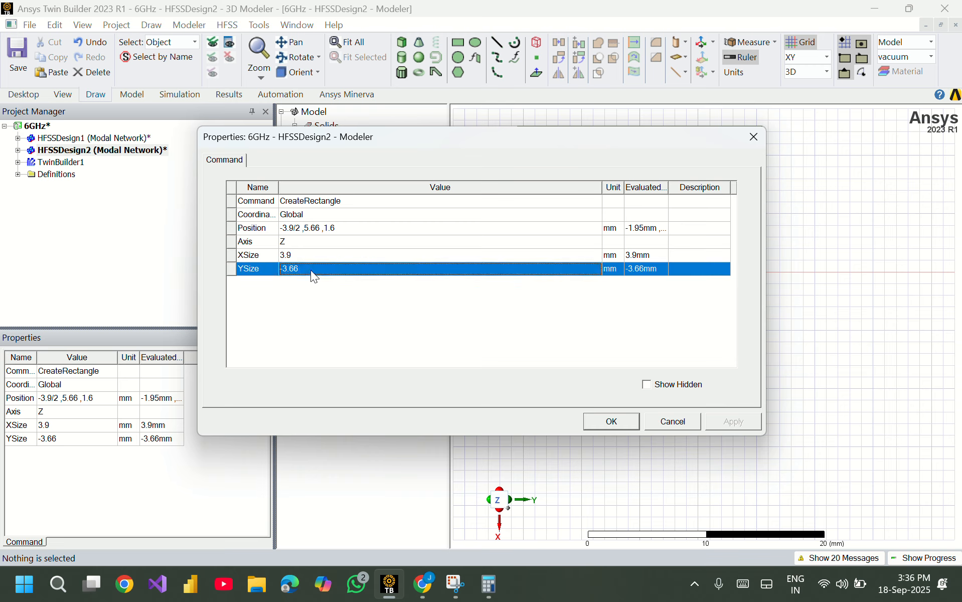
{"action": "key", "text": "BackSpace"}
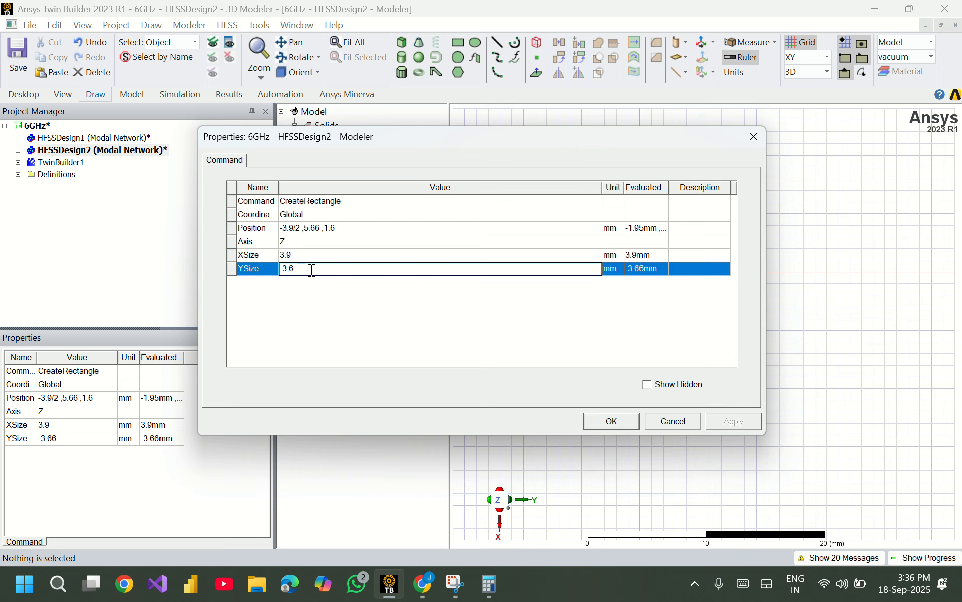
Set the Y size of the notch rectangle, Rectangle2, to -3.655 mm and apply the change.
{"action": "type", "text": "55"}
{"action": "key", "text": "Return"}
{"action": "key", "text": "Return"}
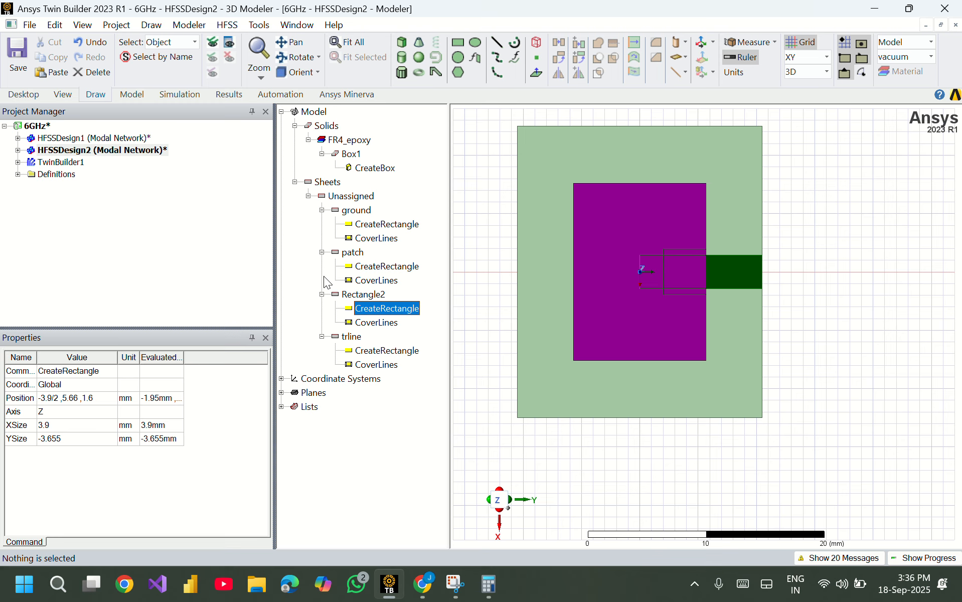
Subtract Rectangle2 from the patch to cut the inset notch, without cloning the tool object.
{"action": "left_click", "coordinate": [352, 295]}
{"action": "left_click", "coordinate": [357, 253]}
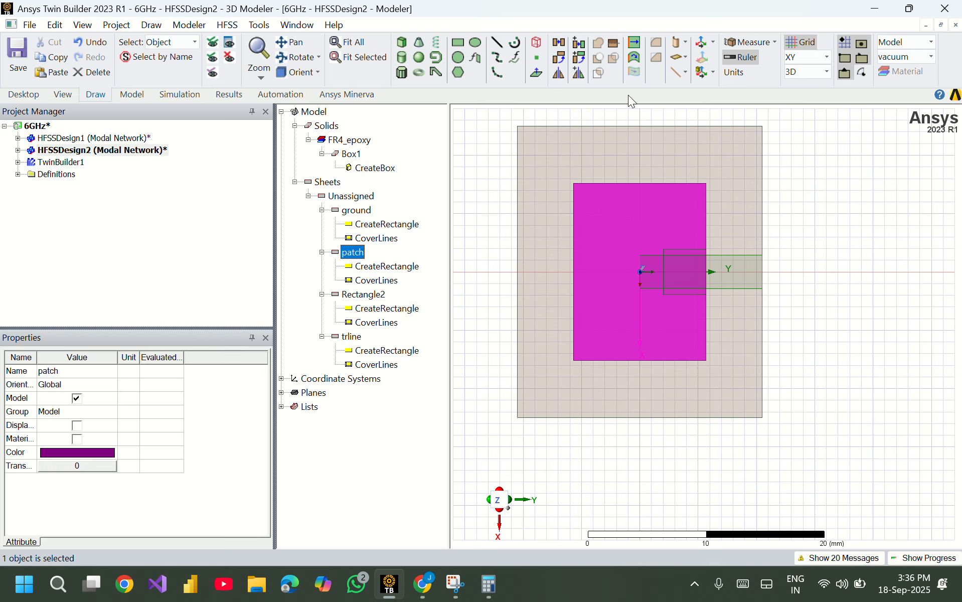
{"action": "left_click", "coordinate": [359, 297], "text": "ctrl"}
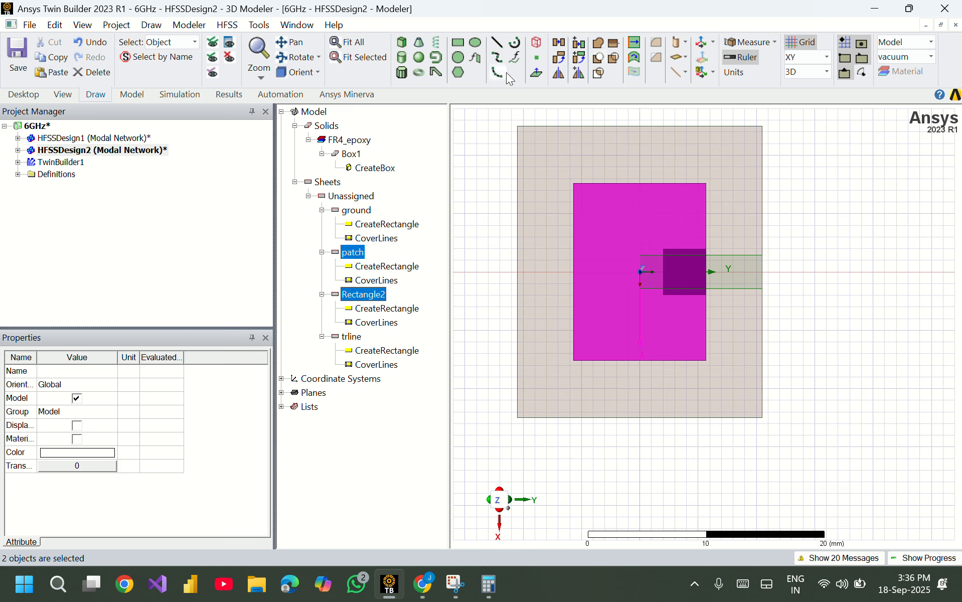
{"action": "left_click", "coordinate": [199, 26]}
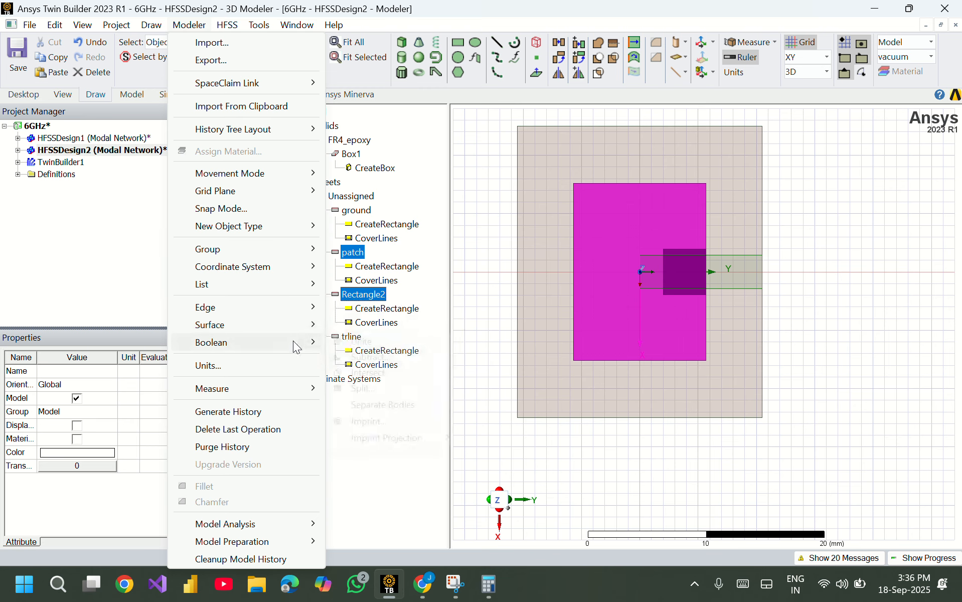
{"action": "mouse_move", "coordinate": [299, 347]}
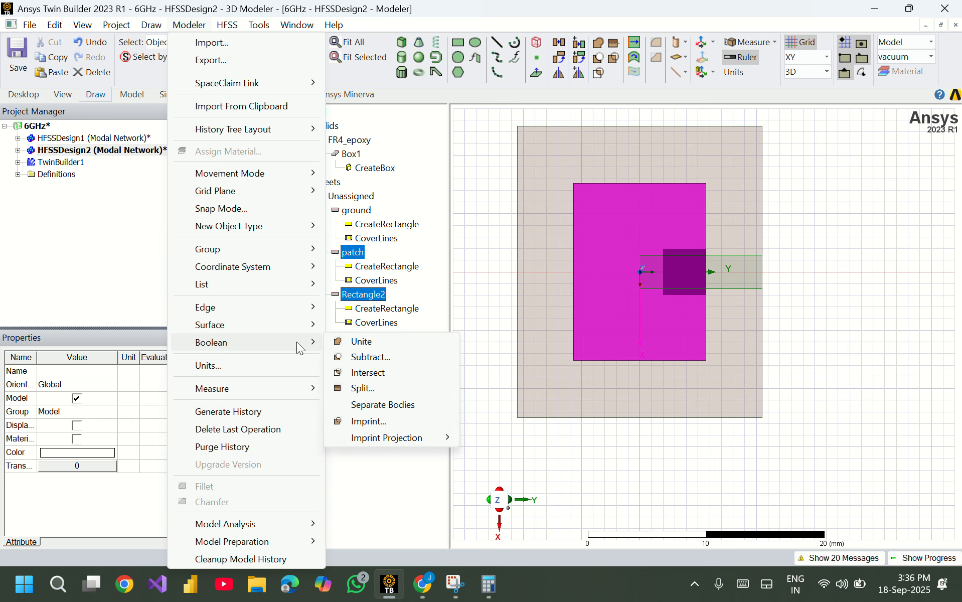
{"action": "left_click", "coordinate": [368, 358]}
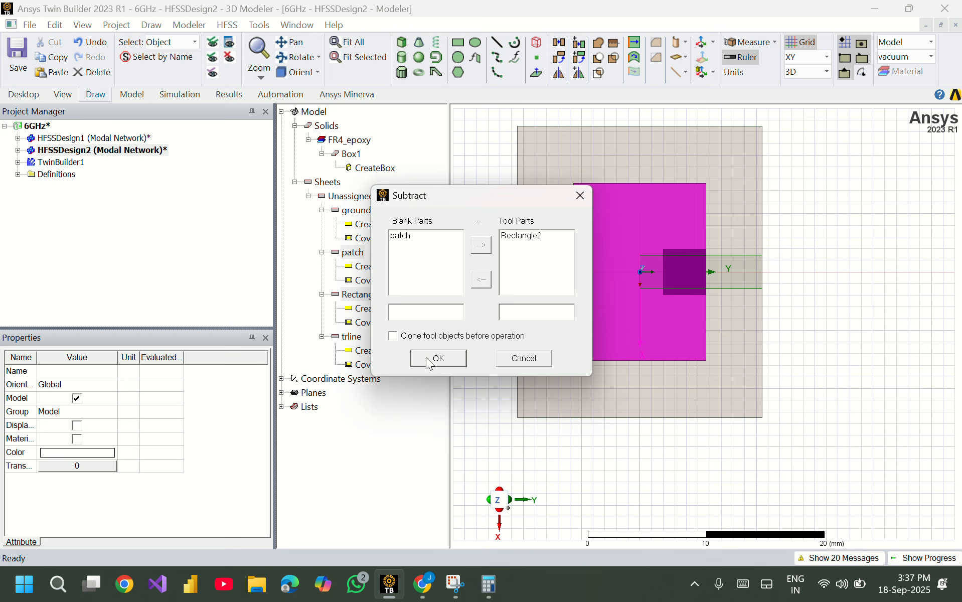
{"action": "left_click", "coordinate": [427, 357]}
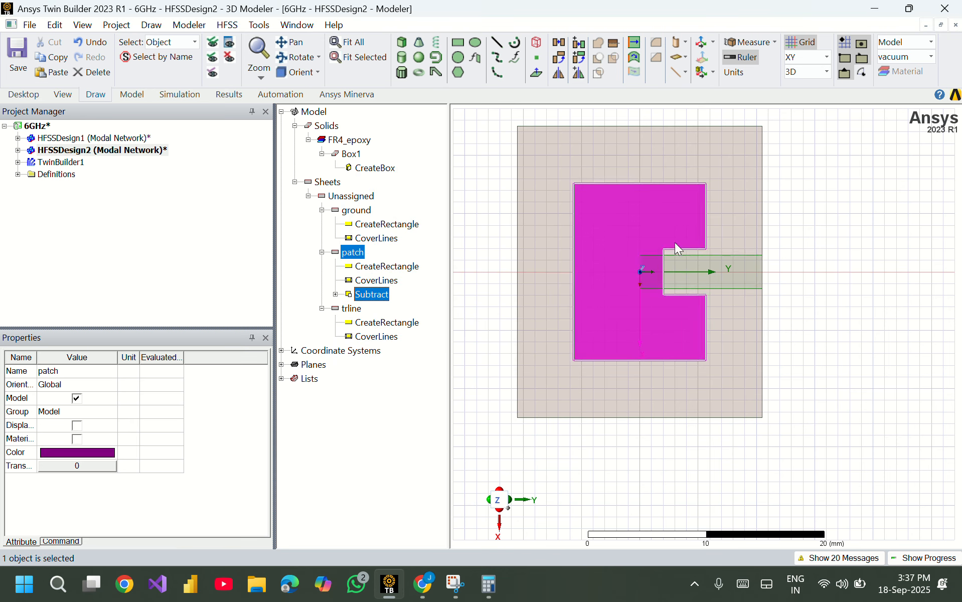
Unite the notched patch with the trline feed sheet into one object.
{"action": "left_click", "coordinate": [354, 253]}
{"action": "left_click", "coordinate": [351, 309], "text": "ctrl"}
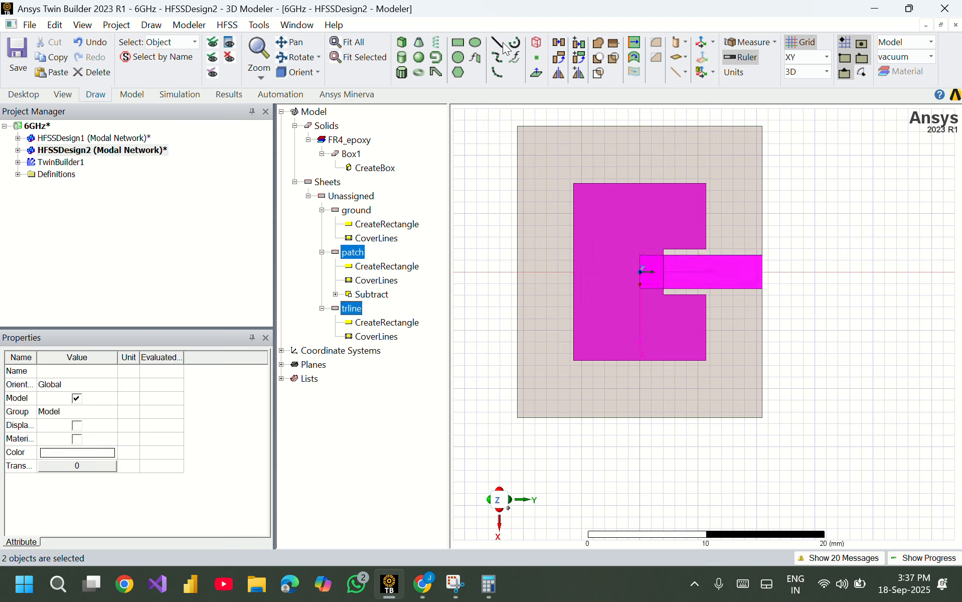
{"action": "left_click", "coordinate": [190, 26]}
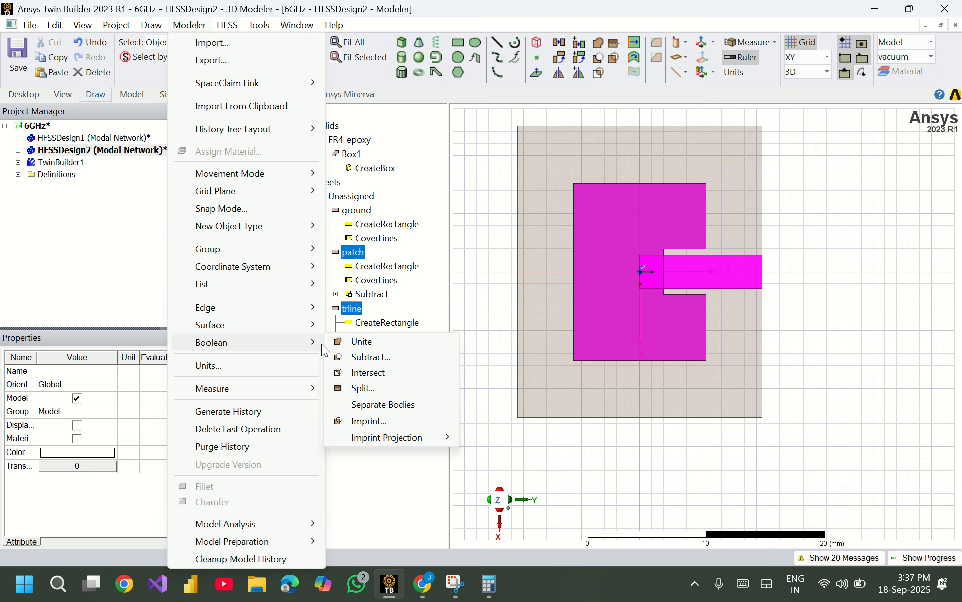
{"action": "left_click", "coordinate": [345, 343]}
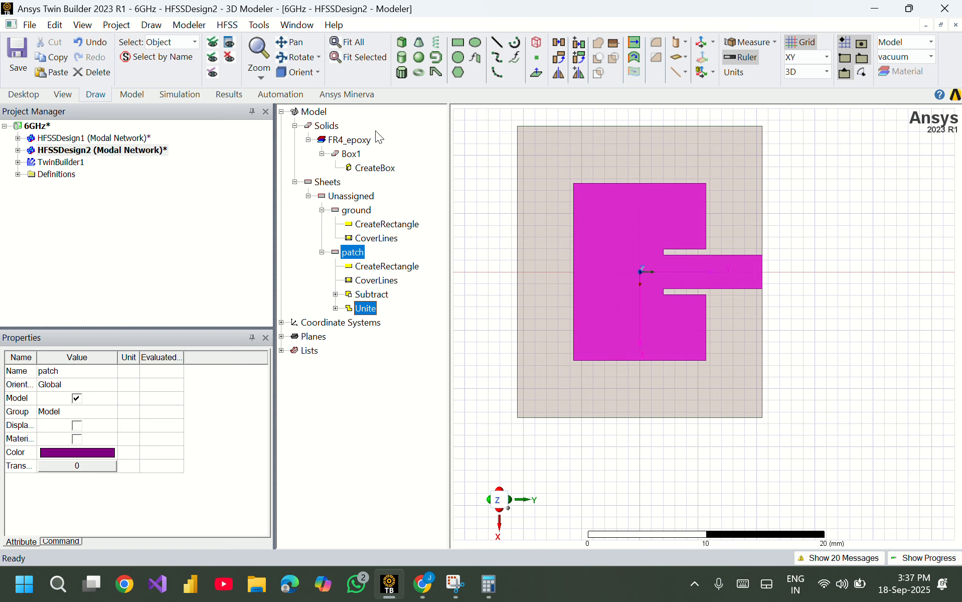
On the XZ drawing plane, draw a rectangle about 3.45 mm by 1.6 mm at the feed line's outer end, spanning the substrate thickness.
{"action": "left_click", "coordinate": [301, 73]}
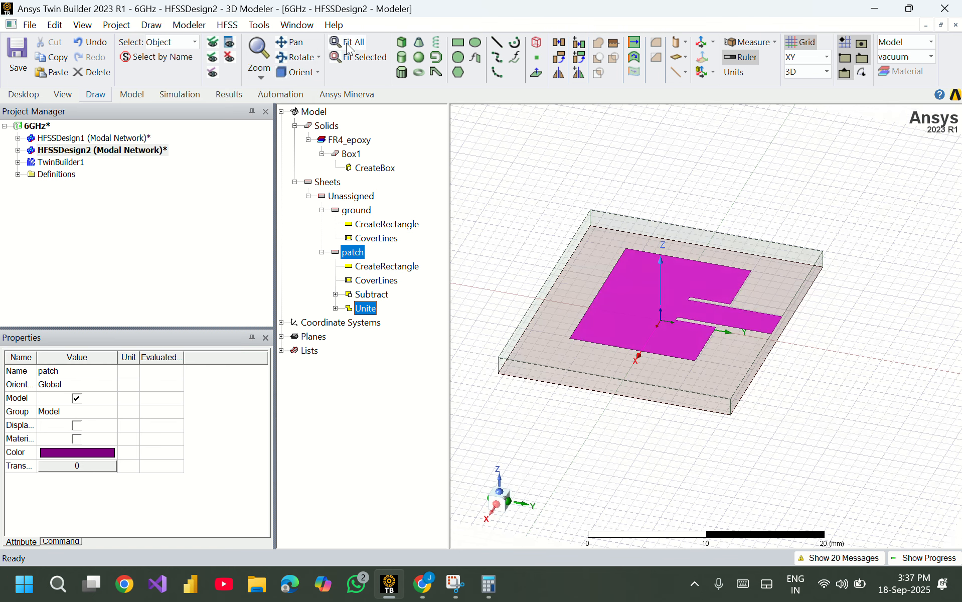
{"action": "left_click", "coordinate": [348, 47]}
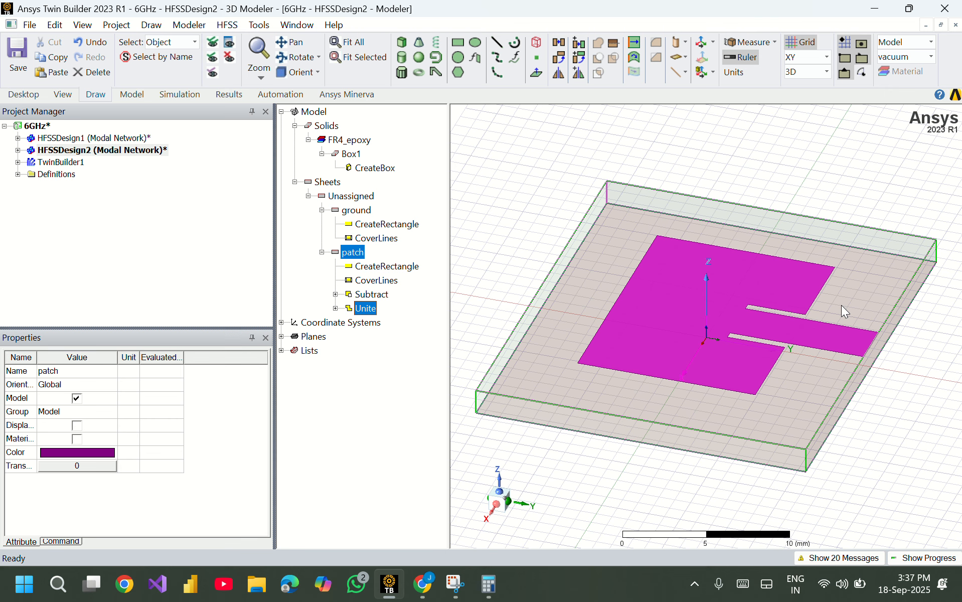
{"action": "left_click", "coordinate": [828, 58]}
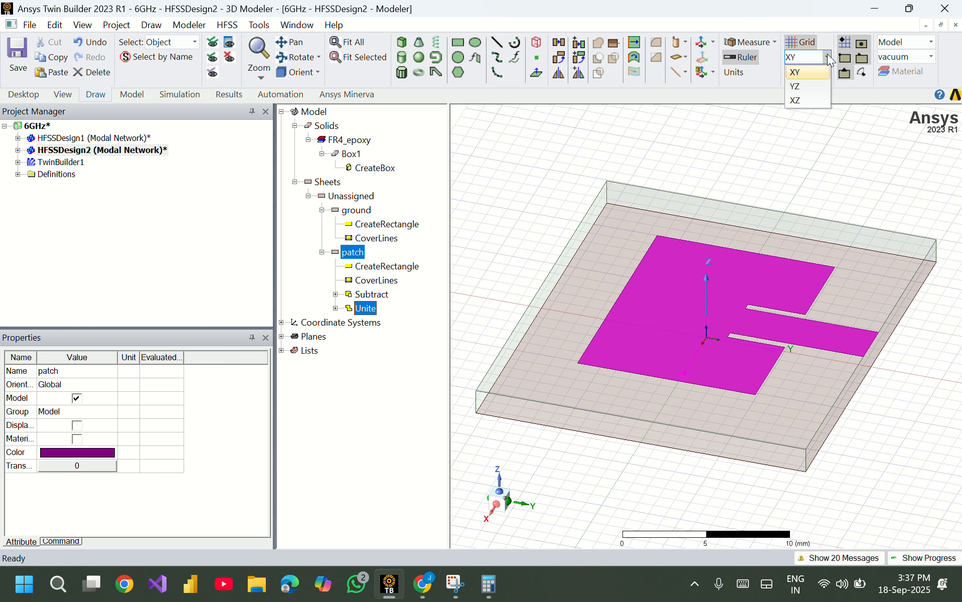
{"action": "left_click", "coordinate": [803, 101]}
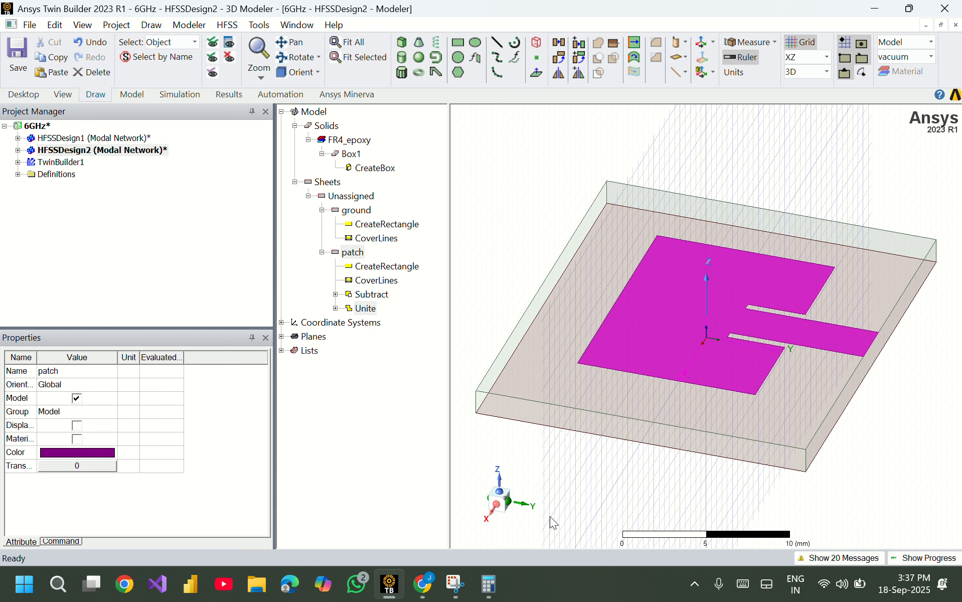
{"action": "left_click_drag", "start_coordinate": [435, 269], "coordinate": [494, 453]}
{"action": "left_click", "coordinate": [493, 454]}
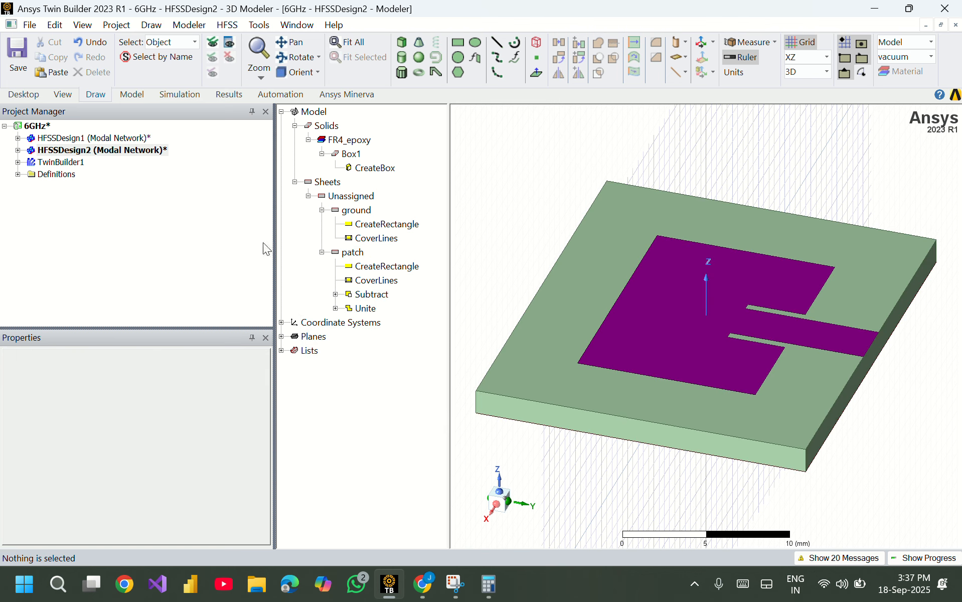
{"action": "left_click", "coordinate": [151, 25]}
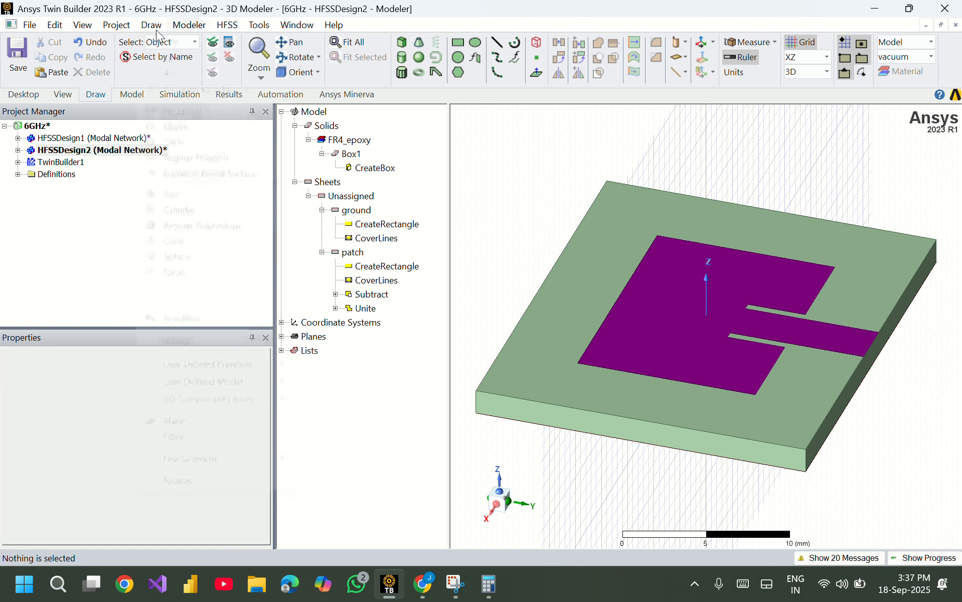
{"action": "left_click", "coordinate": [159, 113]}
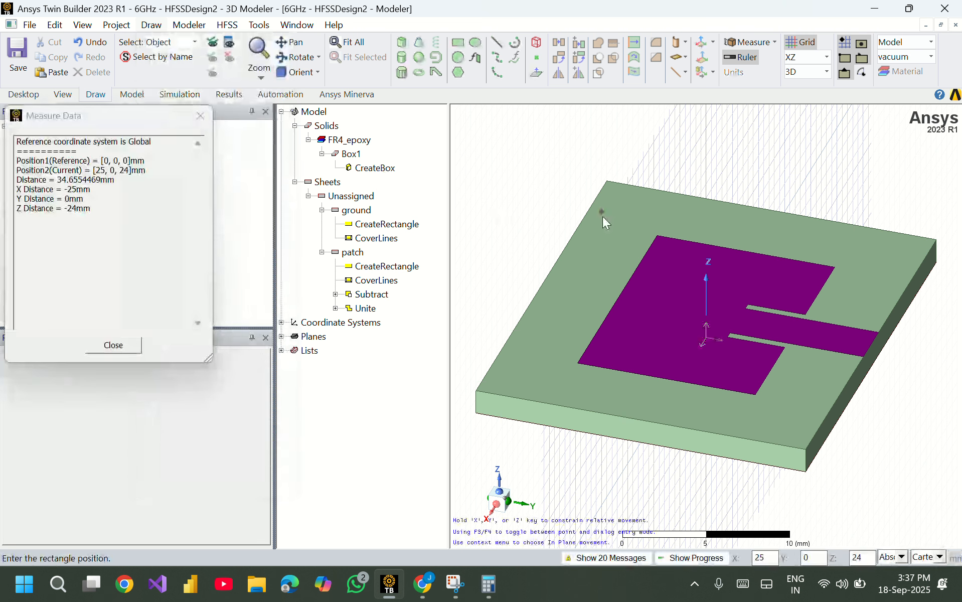
{"action": "left_click", "coordinate": [865, 356]}
{"action": "left_click", "coordinate": [882, 353]}
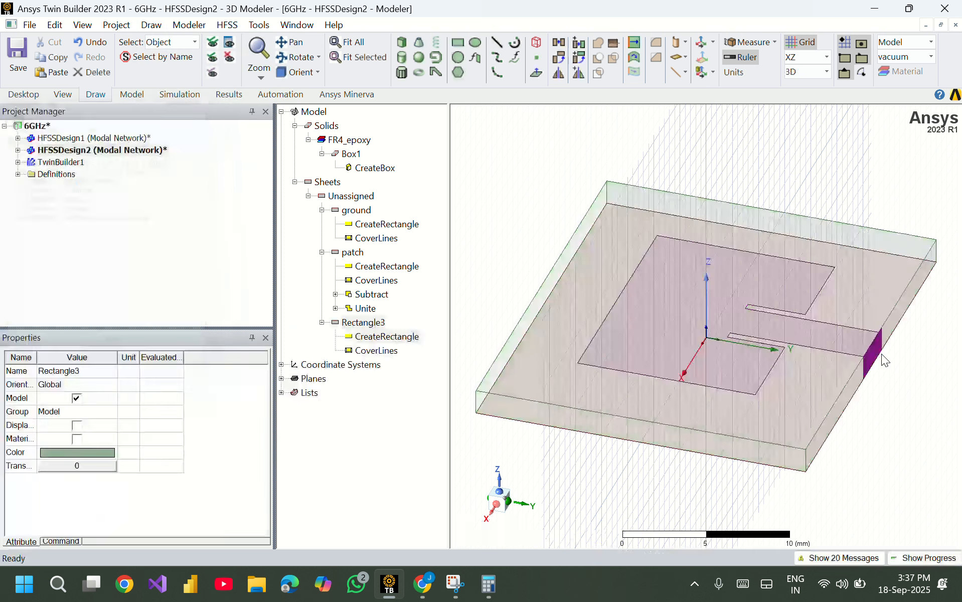
Rename the new vertical rectangle at the feed line's end as port and change its color to bright green.
{"action": "double_click", "coordinate": [408, 336]}
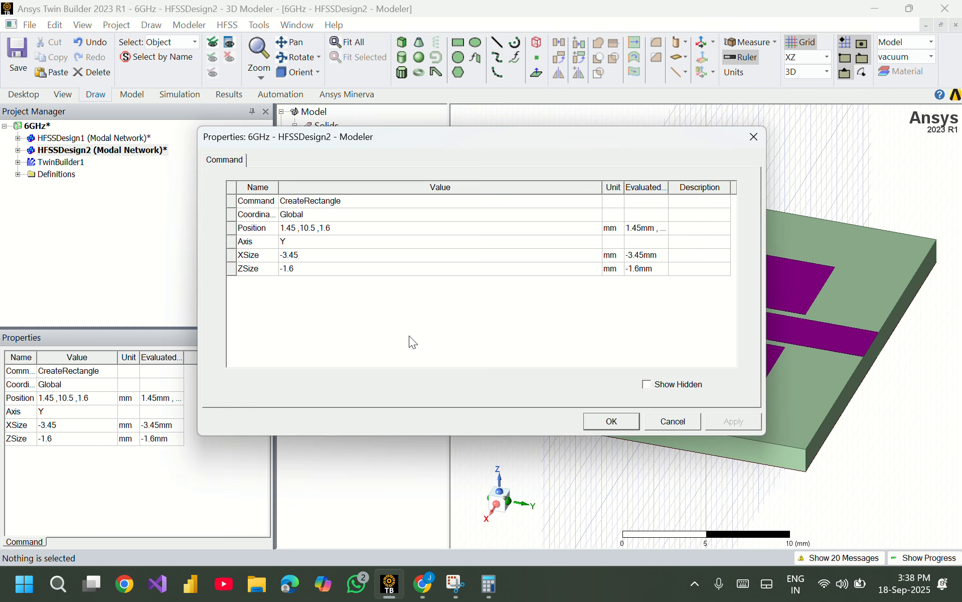
{"action": "left_click", "coordinate": [652, 421]}
{"action": "left_click", "coordinate": [362, 323]}
{"action": "double_click", "coordinate": [362, 322]}
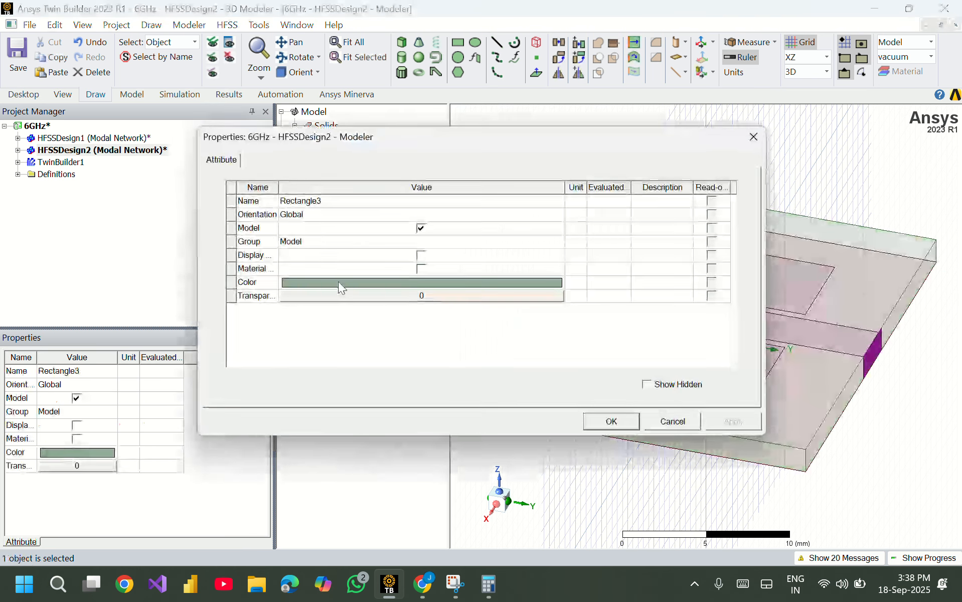
{"action": "left_click", "coordinate": [341, 199]}
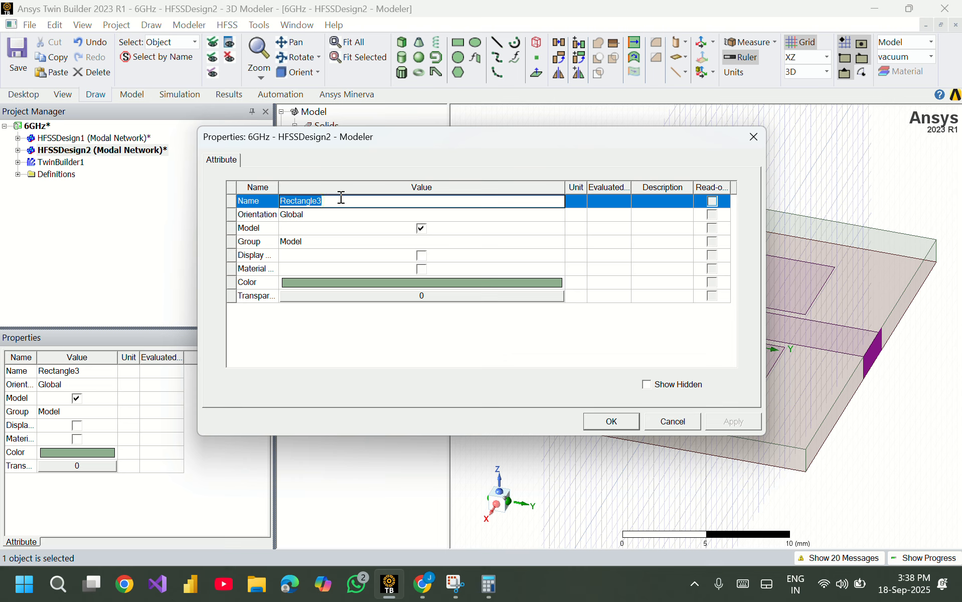
{"action": "key", "text": "BackSpace"}
{"action": "type", "text": "port"}
{"action": "left_click", "coordinate": [320, 281]}
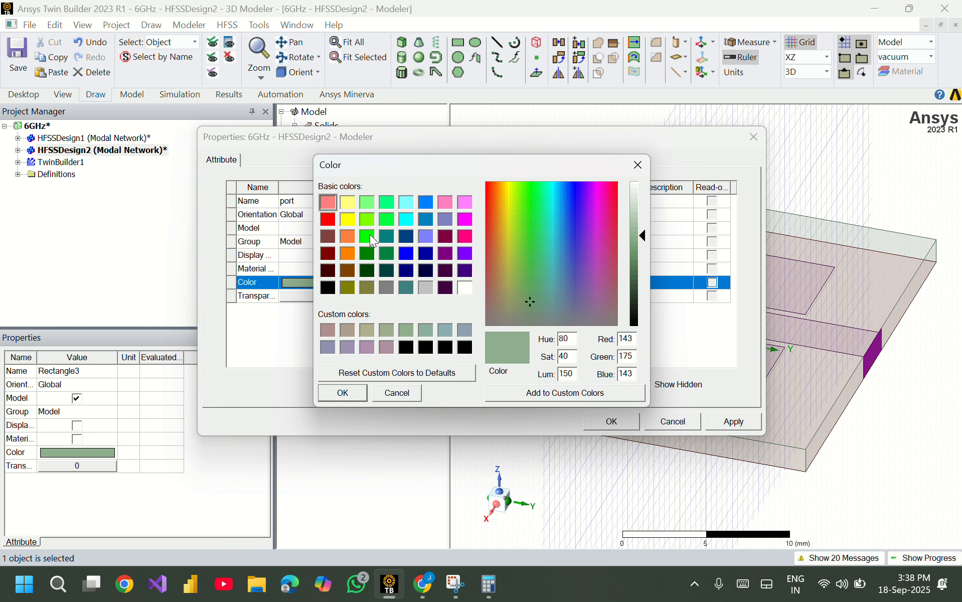
{"action": "left_click", "coordinate": [365, 238]}
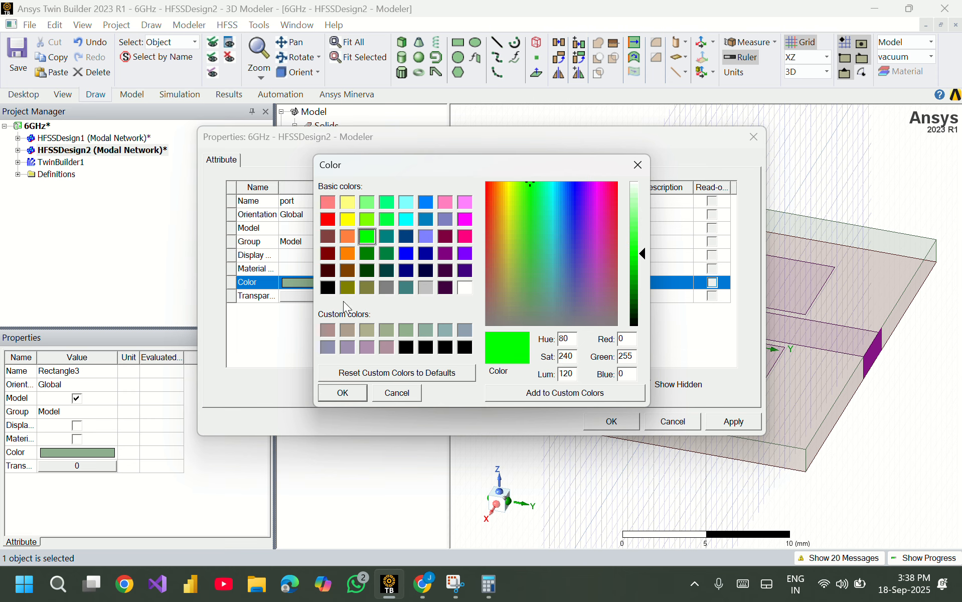
{"action": "left_click", "coordinate": [343, 393]}
{"action": "left_click", "coordinate": [590, 421]}
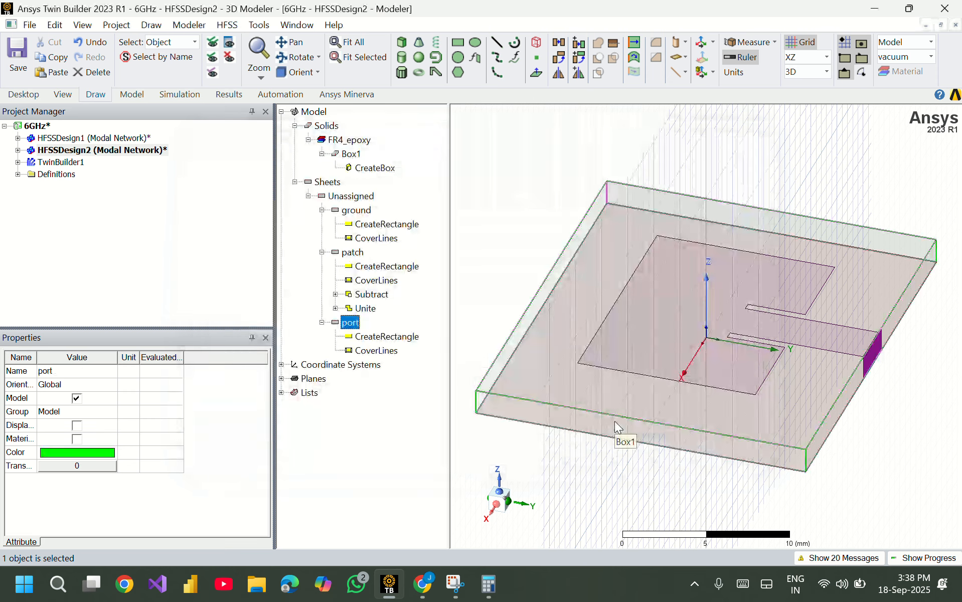
Set the port rectangle's Z size to 1.6 mm and its X size to 2.9 mm.
{"action": "double_click", "coordinate": [351, 336]}
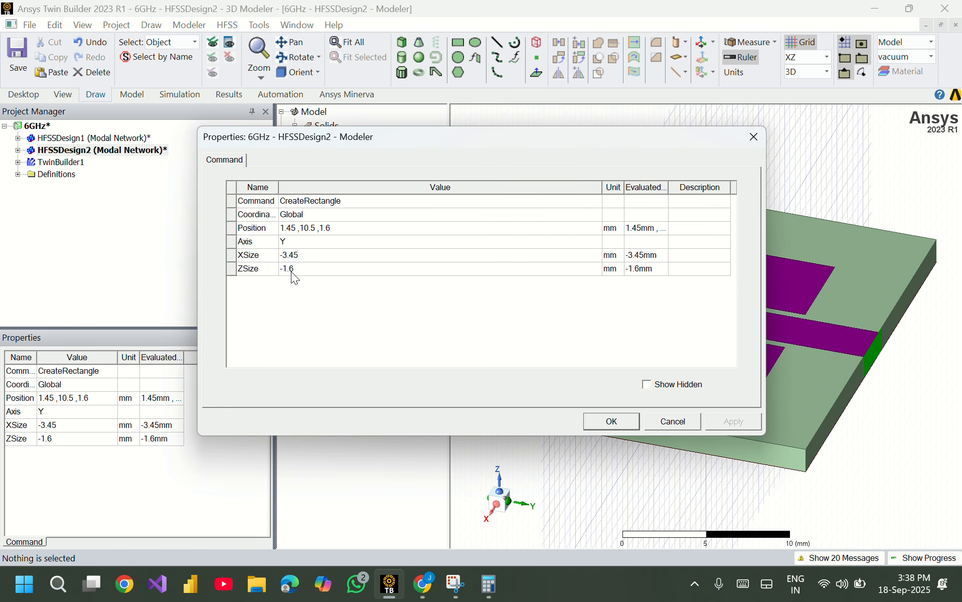
{"action": "left_click", "coordinate": [292, 271]}
{"action": "key", "text": "Left"}
{"action": "key", "text": "BackSpace"}
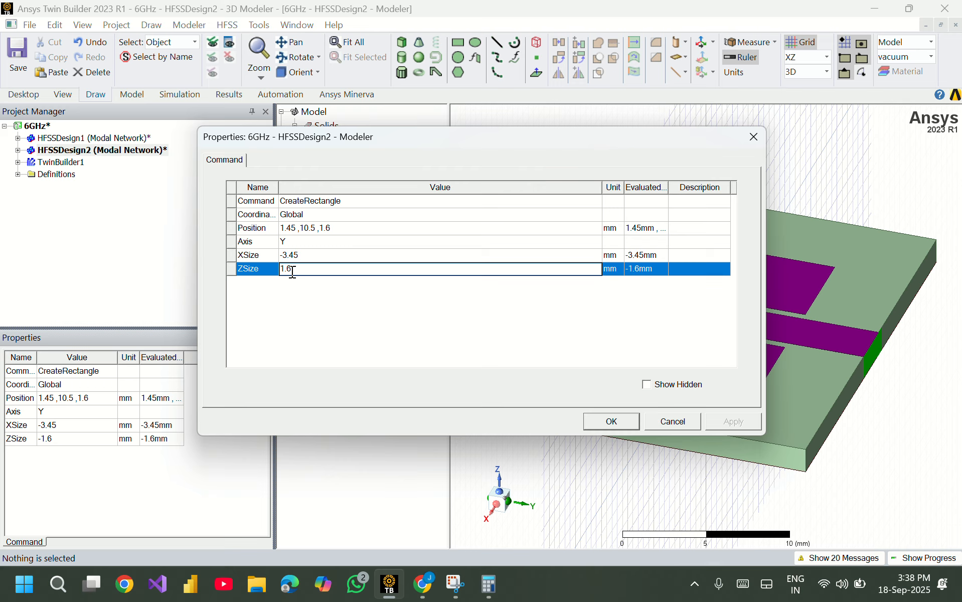
{"action": "key", "text": "Up"}
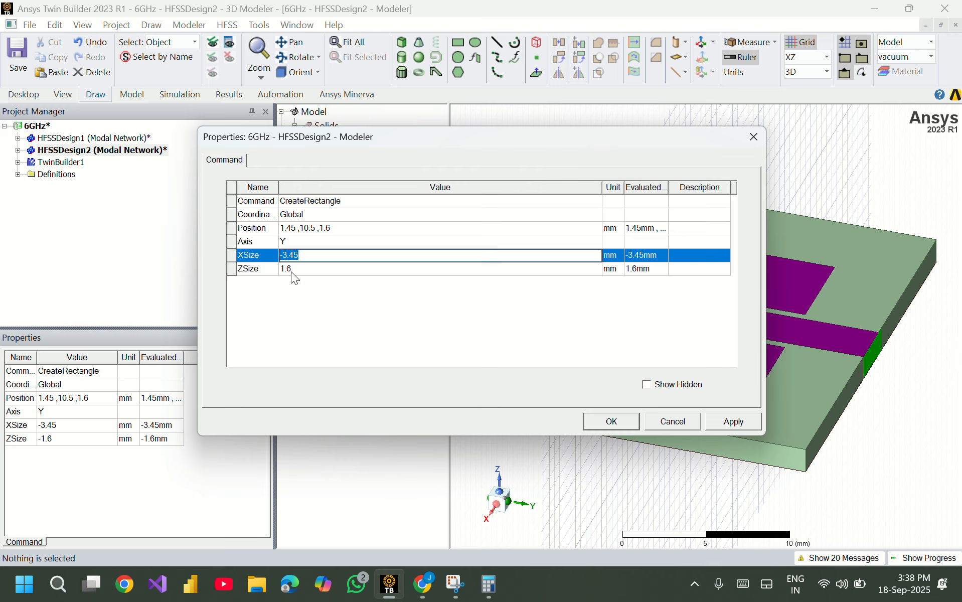
{"action": "type", "text": "2.9"}
Set the port rectangle's position to -2.9/2, 0, 0 mm and apply the changes.
{"action": "left_click", "coordinate": [324, 228]}
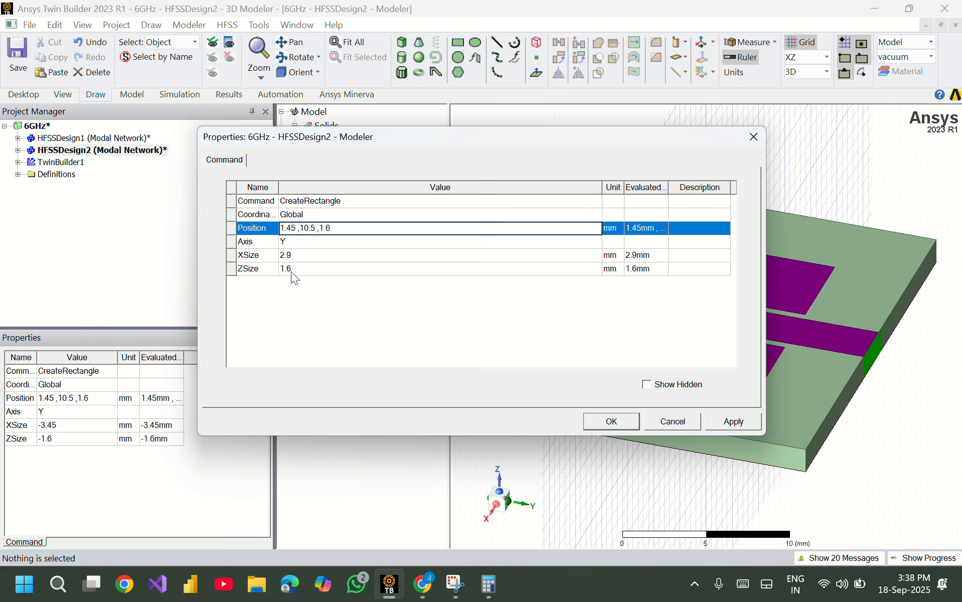
{"action": "key", "text": "BackSpace"}
{"action": "key", "text": "BackSpace"}
{"action": "key", "text": "BackSpace"}
{"action": "key", "text": "BackSpace"}
{"action": "key", "text": "BackSpace"}
{"action": "key", "text": "BackSpace"}
{"action": "key", "text": "BackSpace"}
{"action": "key", "text": "BackSpace"}
{"action": "key", "text": "BackSpace"}
{"action": "key", "text": "BackSpace"}
{"action": "key", "text": "BackSpace"}
{"action": "key", "text": "BackSpace"}
{"action": "key", "text": "BackSpace"}
{"action": "key", "text": "BackSpace"}
{"action": "key", "text": "BackSpace"}
{"action": "type", "text": "-2.9/2"}
{"action": "type", "text": "0,0"}
{"action": "key", "text": "Return"}
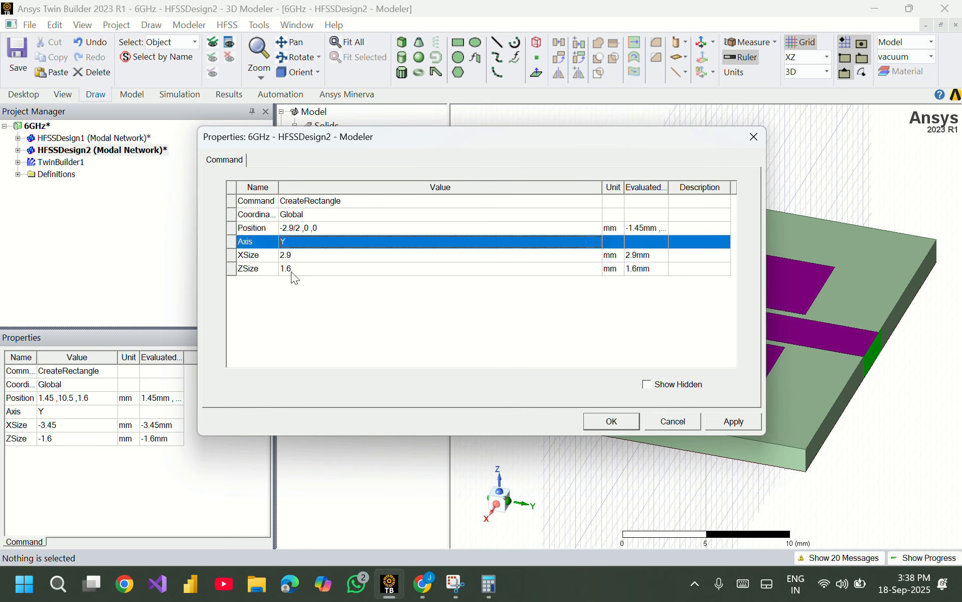
{"action": "key", "text": "Return"}
{"action": "left_click", "coordinate": [350, 322]}
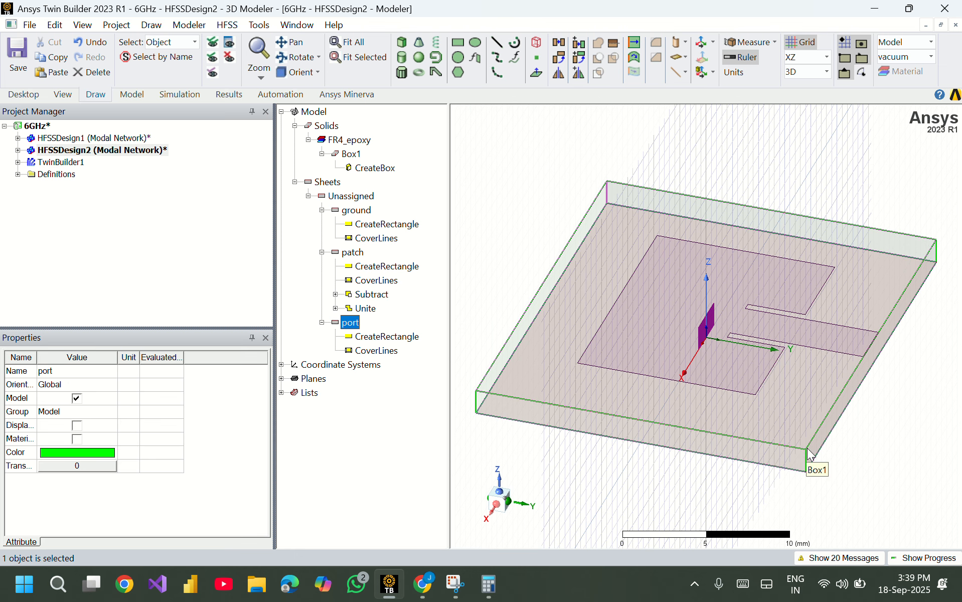
{"action": "double_click", "coordinate": [387, 336]}
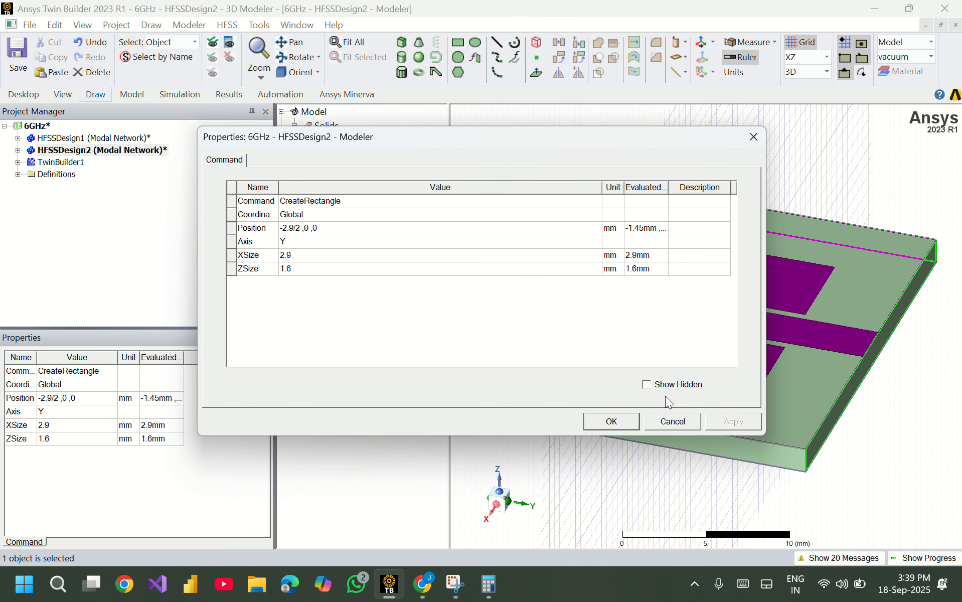
{"action": "left_click", "coordinate": [682, 423]}
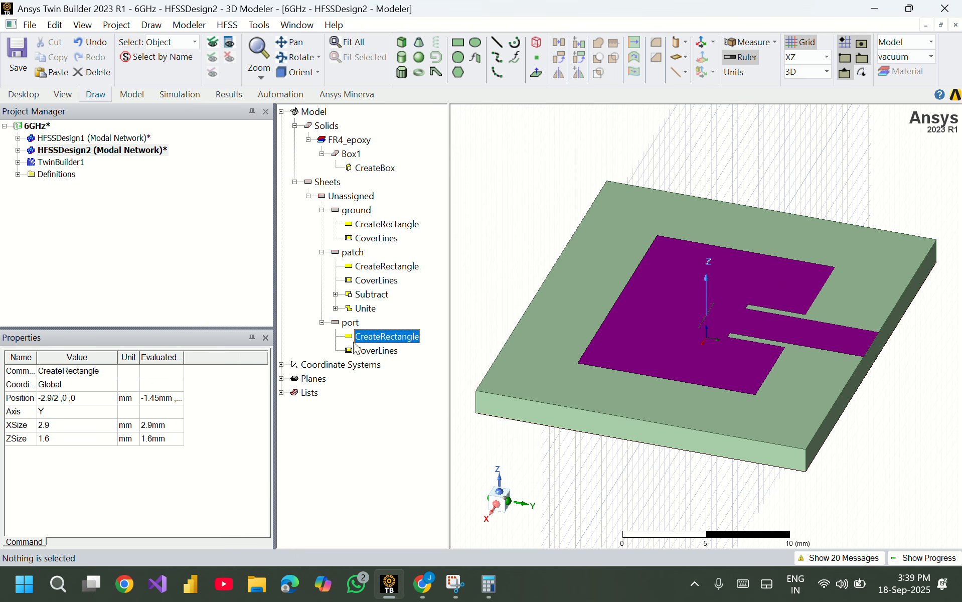
{"action": "left_click", "coordinate": [350, 322]}
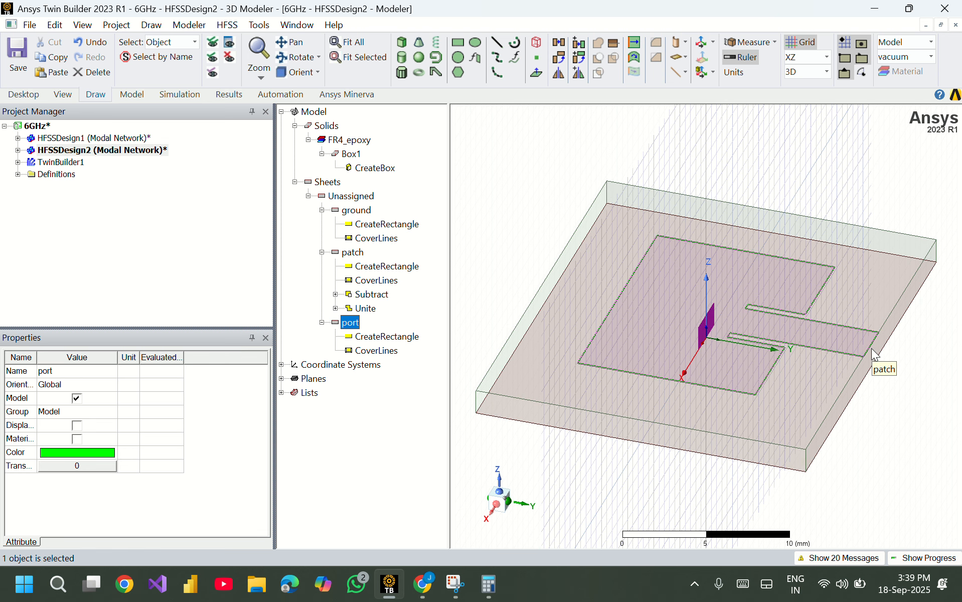
On the XY plane in top view, measure from the origin to the feed line's outer corner at the substrate edge.
{"action": "left_click", "coordinate": [508, 492]}
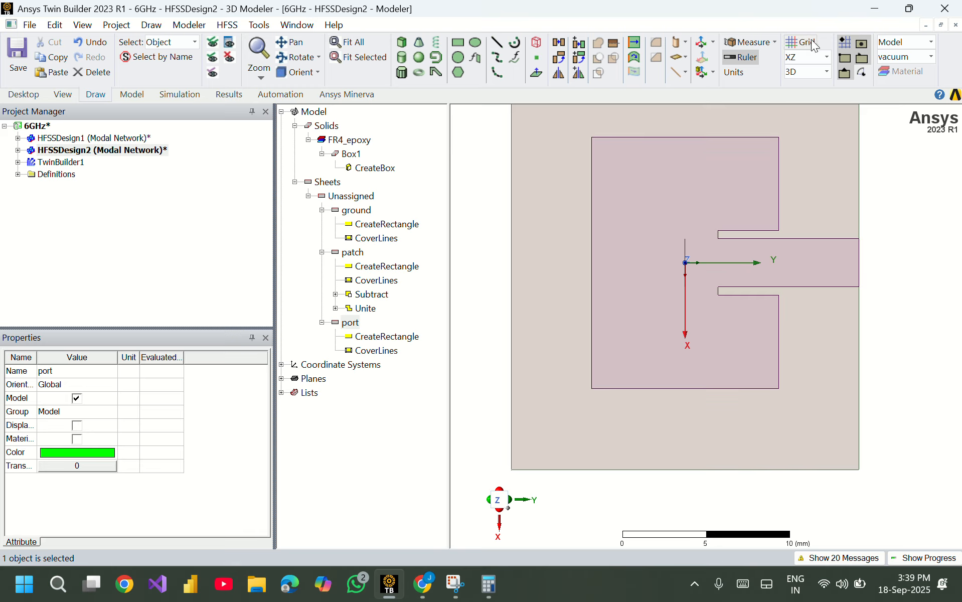
{"action": "left_click", "coordinate": [824, 58]}
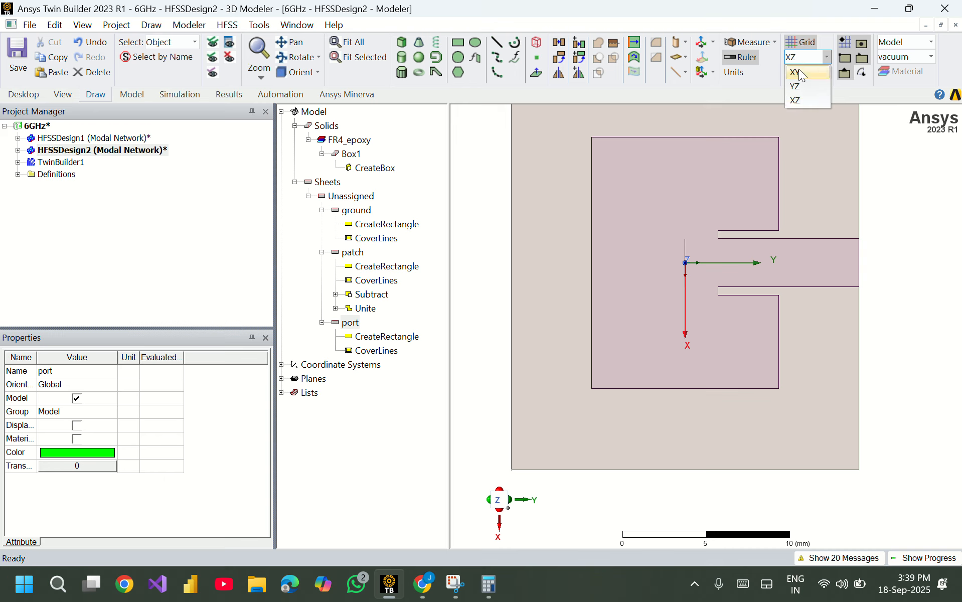
{"action": "left_click", "coordinate": [799, 72]}
{"action": "left_click", "coordinate": [771, 43]}
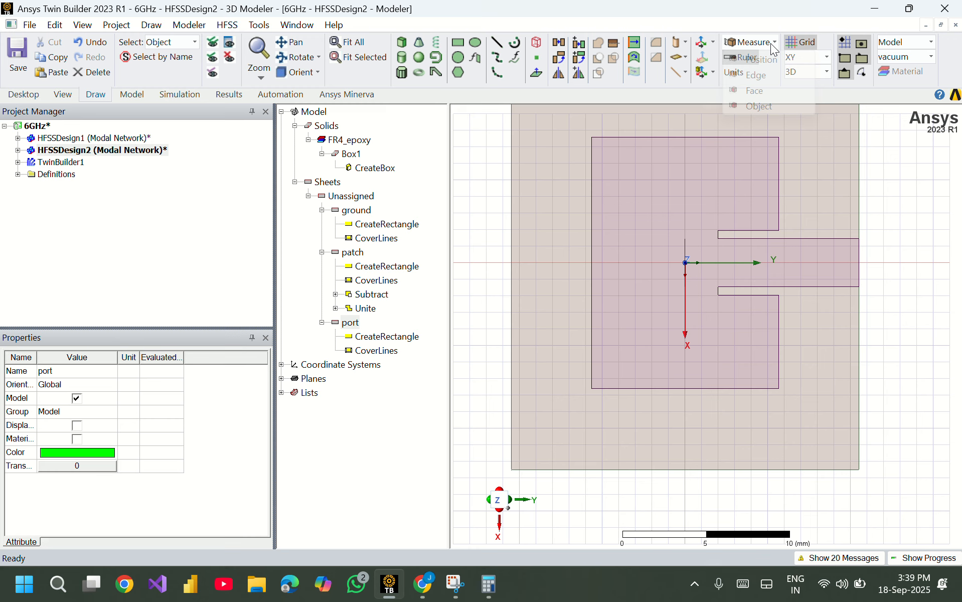
{"action": "left_click", "coordinate": [760, 61]}
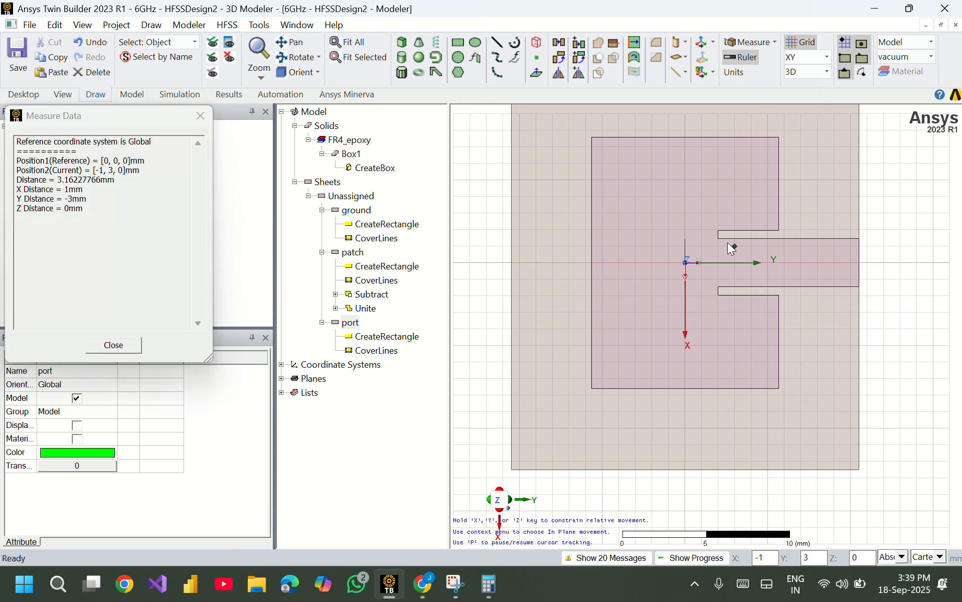
{"action": "left_click", "coordinate": [686, 262]}
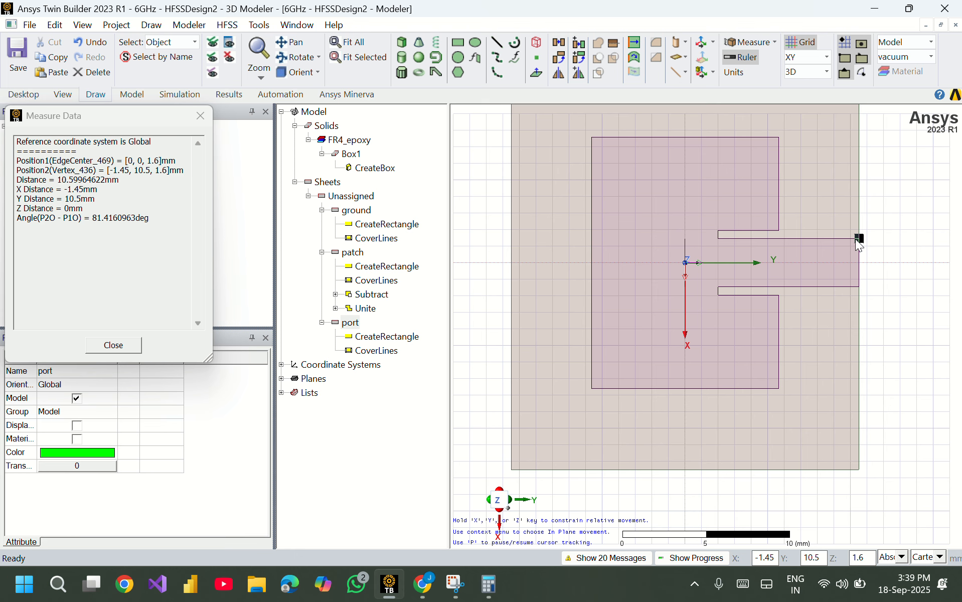
{"action": "key", "text": "Escape"}
Set the port rectangle's position to -2.9/2, 10.5, 0 mm and return to the angled 3D view.
{"action": "double_click", "coordinate": [395, 337]}
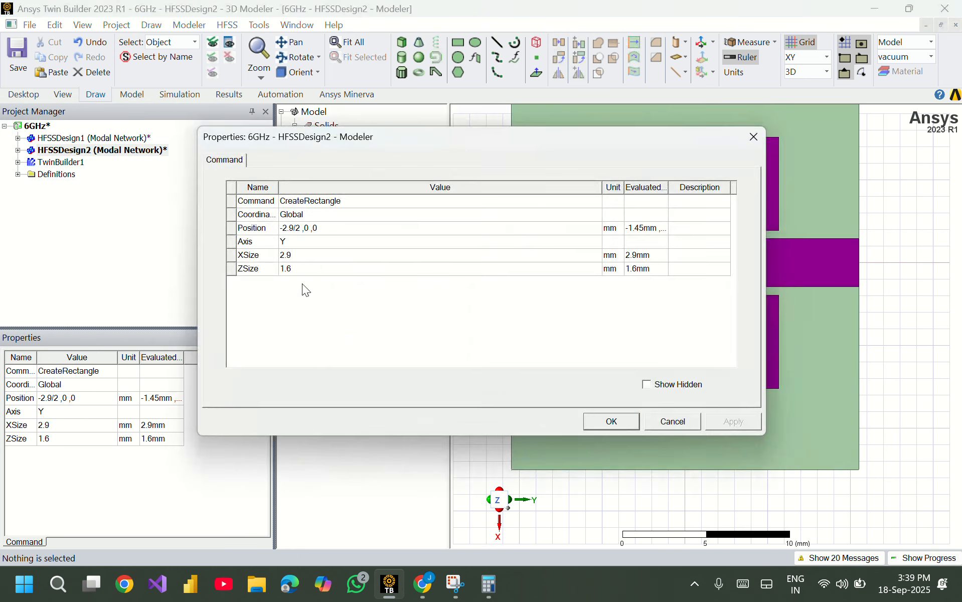
{"action": "left_click", "coordinate": [306, 230]}
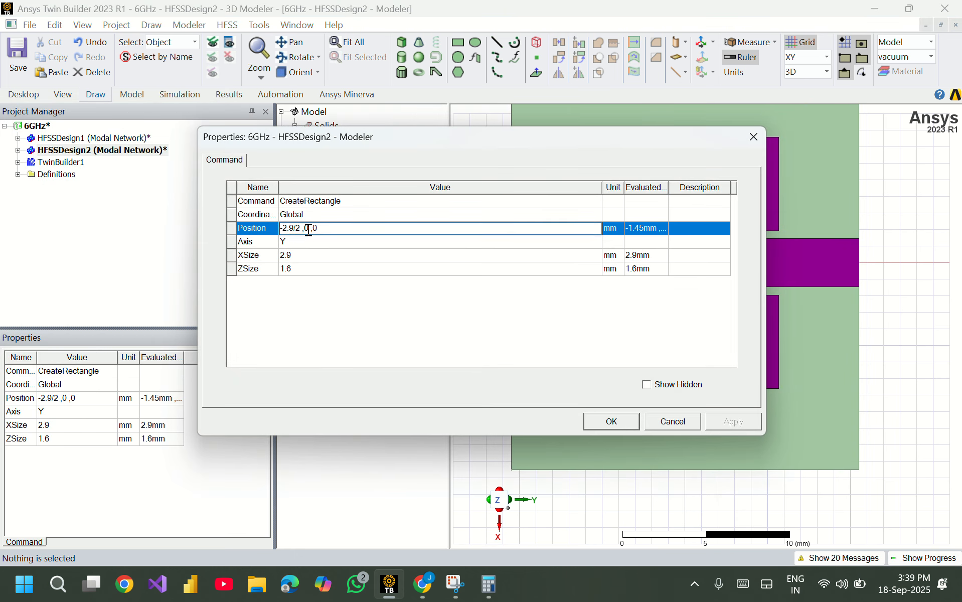
{"action": "key", "text": "BackSpace"}
{"action": "type", "text": "10.5"}
{"action": "left_click", "coordinate": [612, 421]}
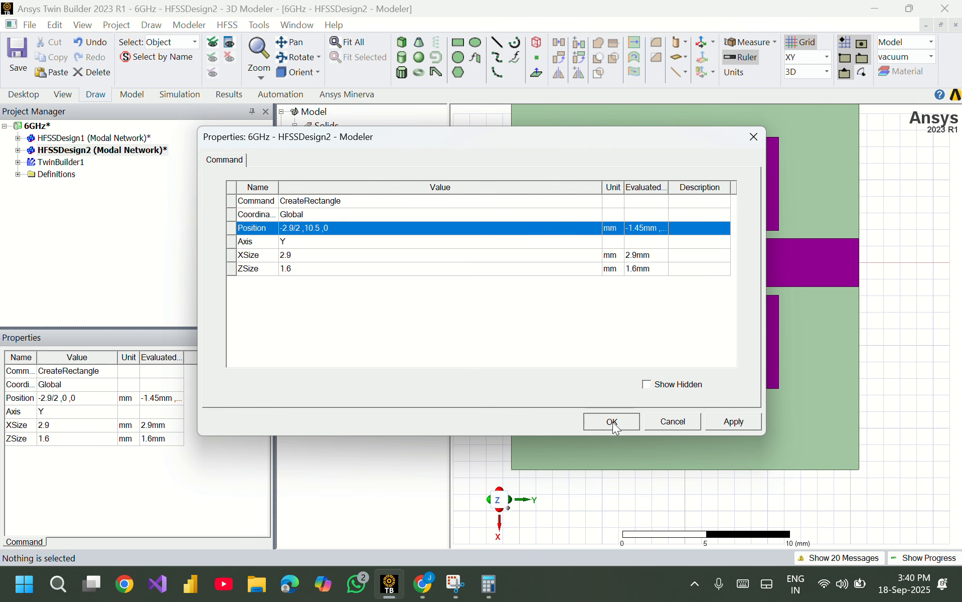
{"action": "left_click", "coordinate": [293, 75]}
Start assigning a lumped port excitation to the port sheet and proceed to its mode settings.
{"action": "left_click", "coordinate": [351, 323]}
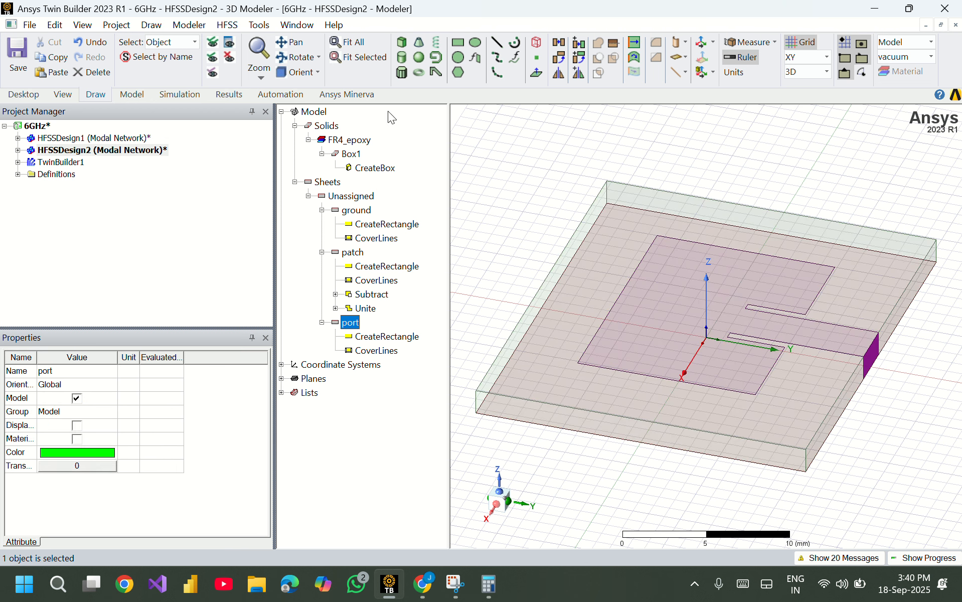
{"action": "left_click", "coordinate": [359, 56]}
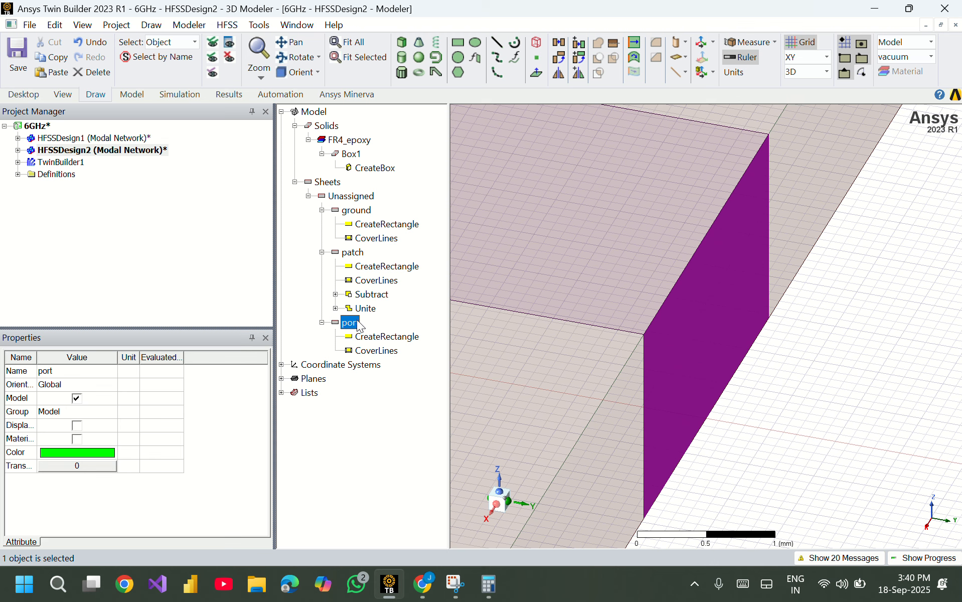
{"action": "right_click", "coordinate": [359, 325]}
{"action": "mouse_move", "coordinate": [502, 432]}
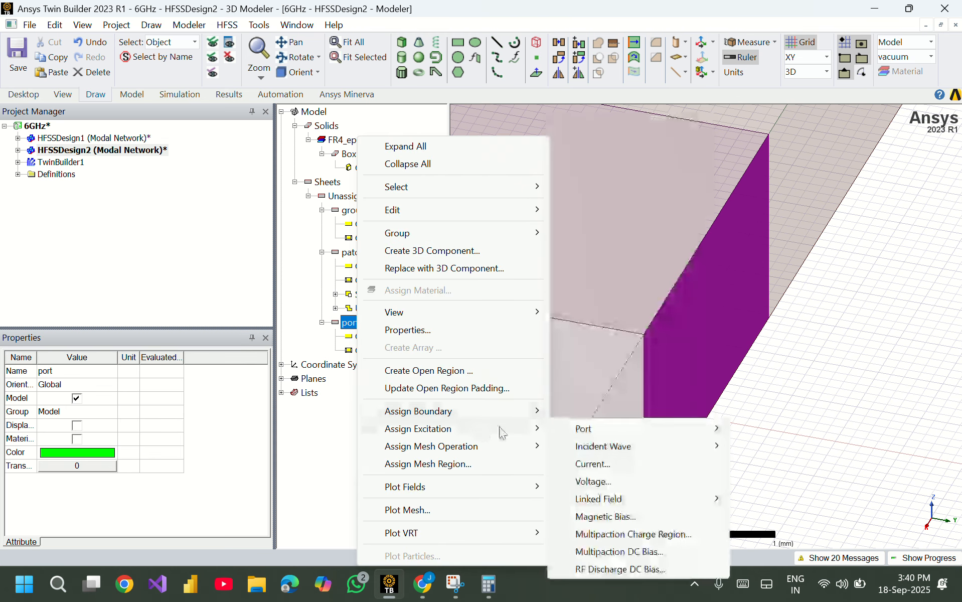
{"action": "mouse_move", "coordinate": [623, 424]}
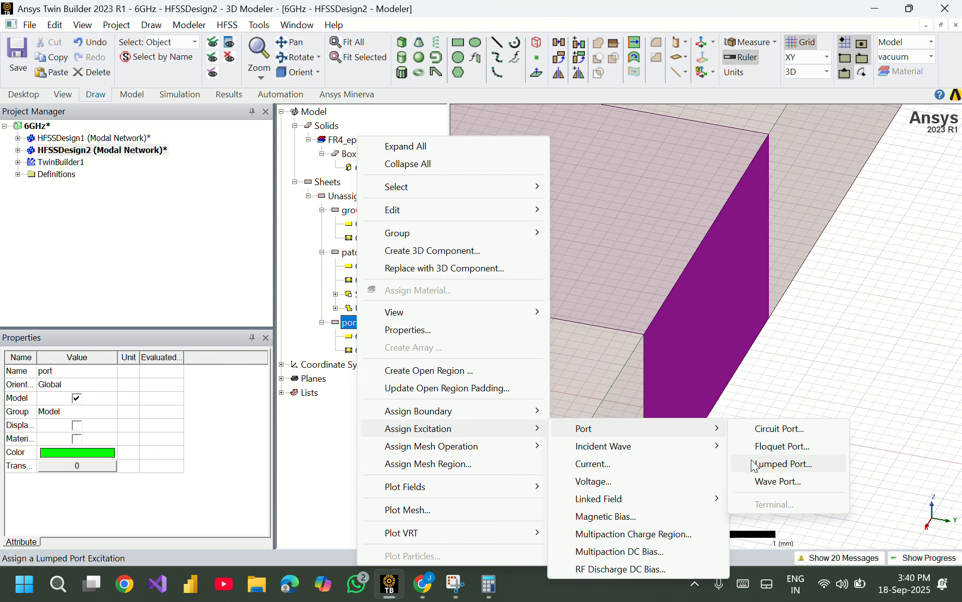
{"action": "left_click", "coordinate": [782, 465]}
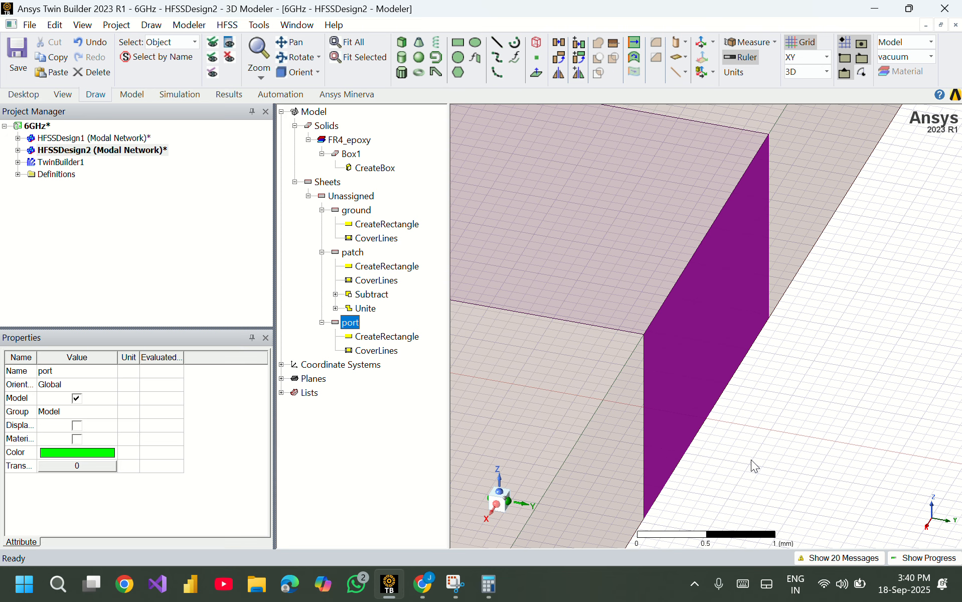
{"action": "left_click", "coordinate": [559, 448]}
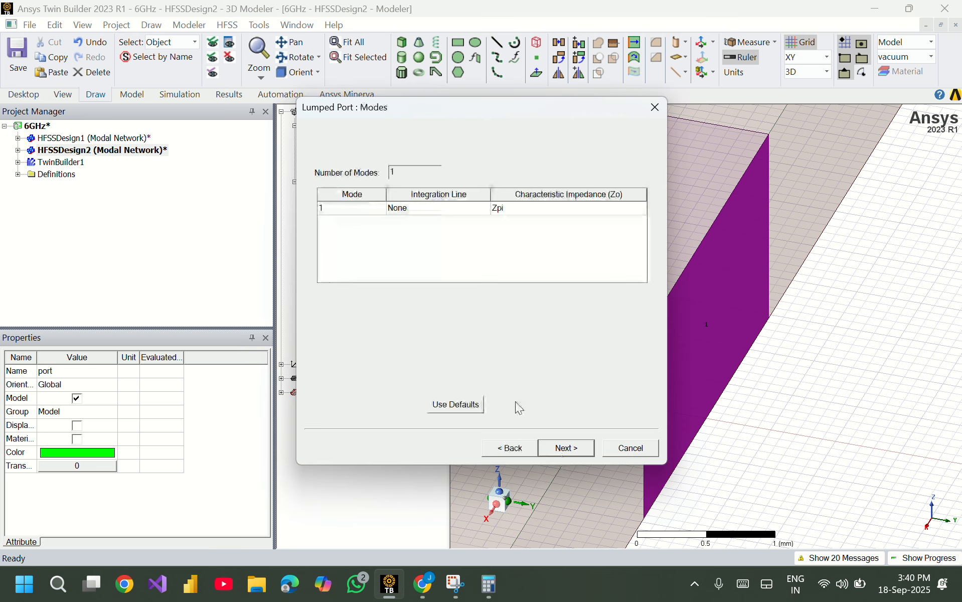
Define the integration line from the port face's center up to its upper edge midpoint and finish the port renormalized to 50 ohm.
{"action": "left_click", "coordinate": [442, 211]}
{"action": "left_click", "coordinate": [443, 211]}
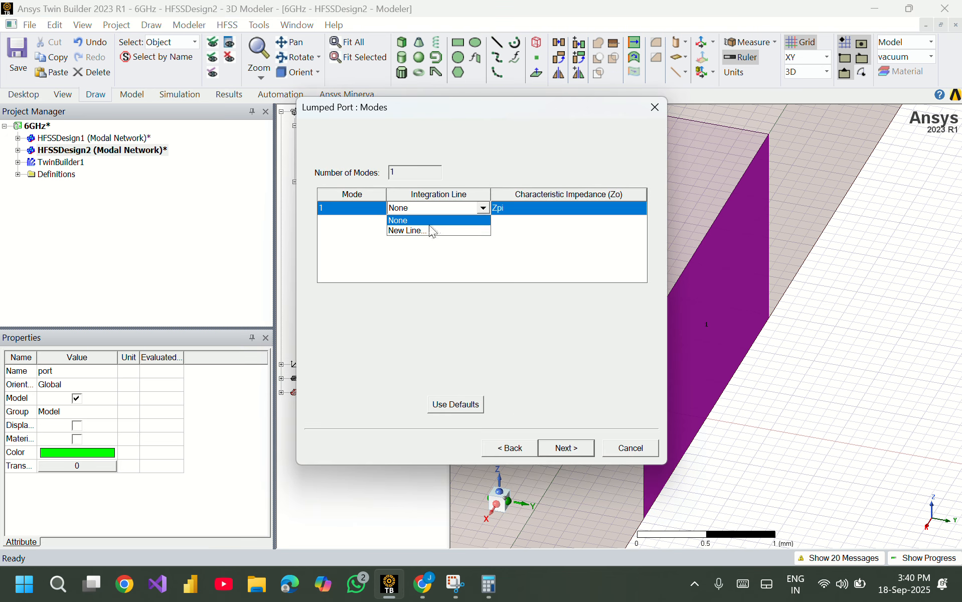
{"action": "left_click", "coordinate": [425, 230]}
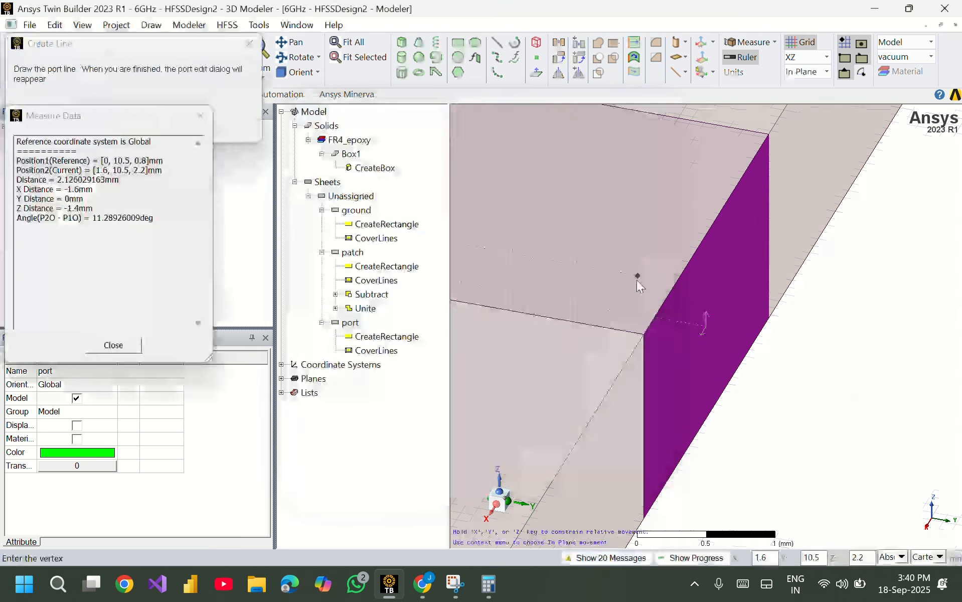
{"action": "left_click", "coordinate": [710, 327]}
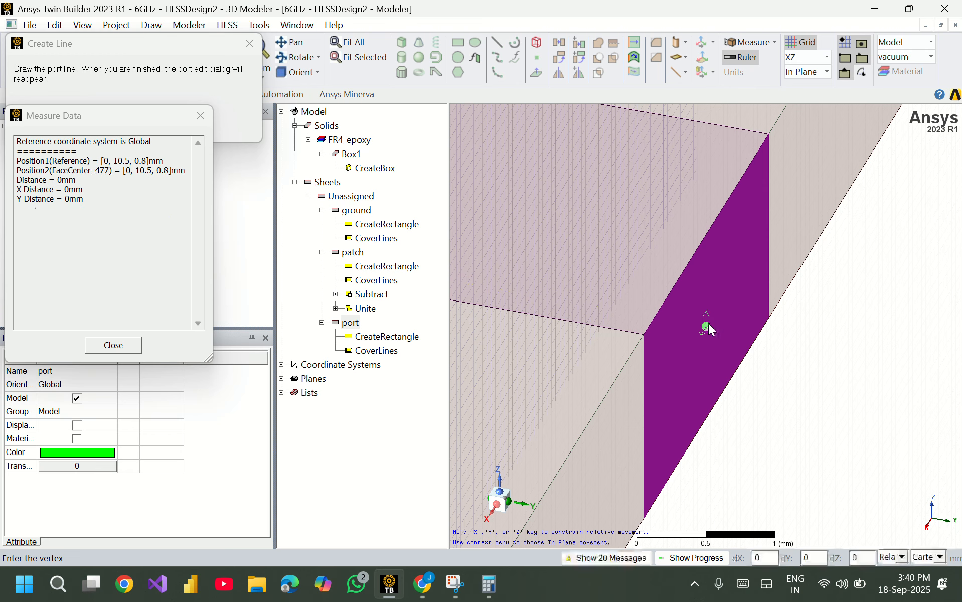
{"action": "left_click", "coordinate": [705, 236]}
{"action": "left_click", "coordinate": [574, 453]}
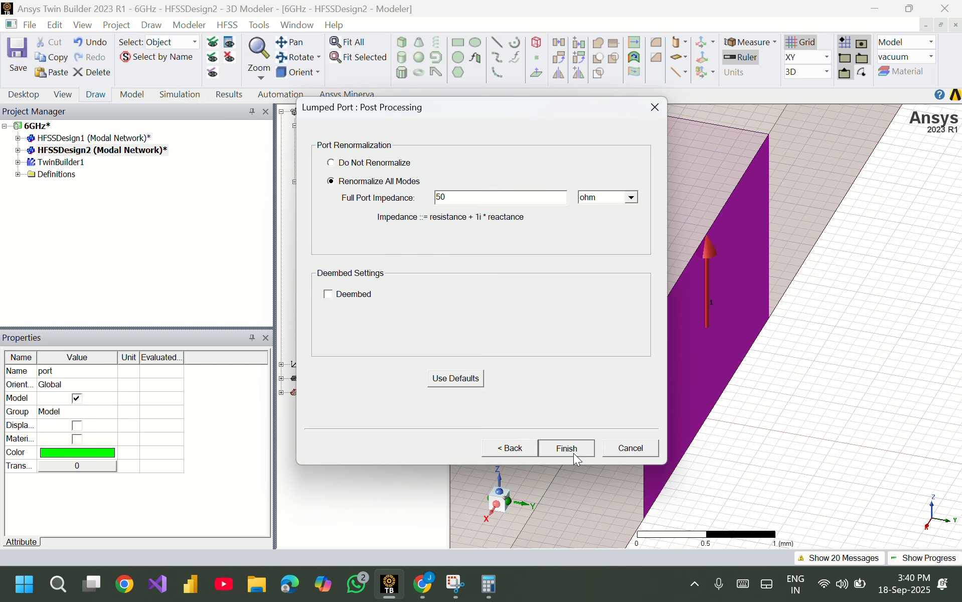
{"action": "left_click", "coordinate": [567, 448]}
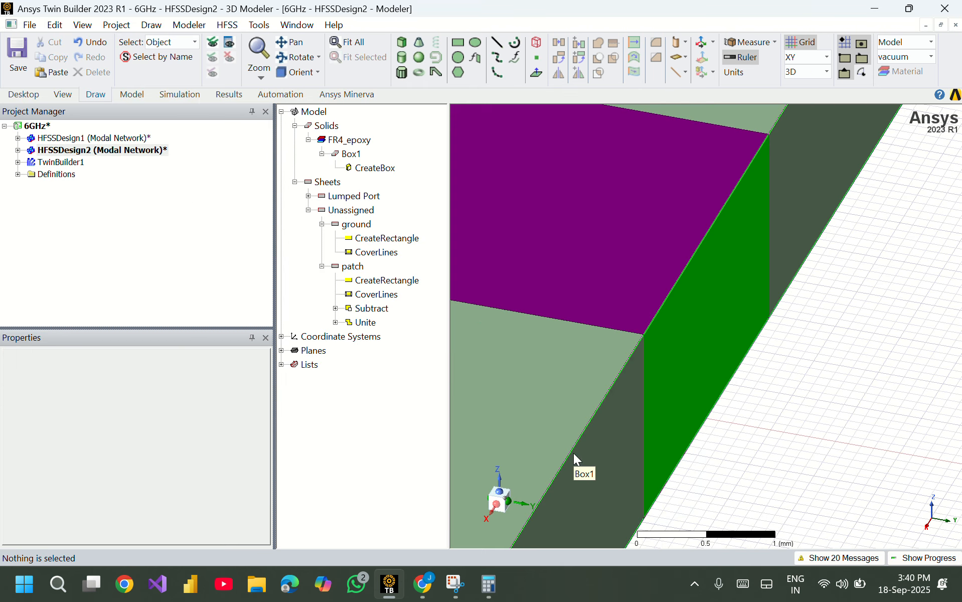
Assign a Perfect E boundary to the patch sheet, without an infinite ground plane.
{"action": "left_click", "coordinate": [354, 44]}
{"action": "left_click", "coordinate": [356, 224]}
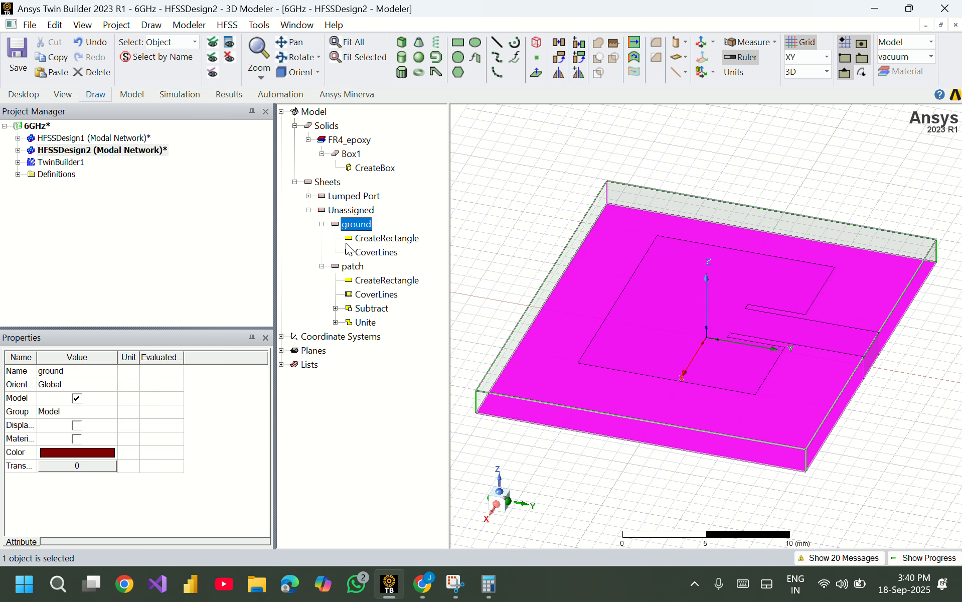
{"action": "left_click", "coordinate": [353, 266]}
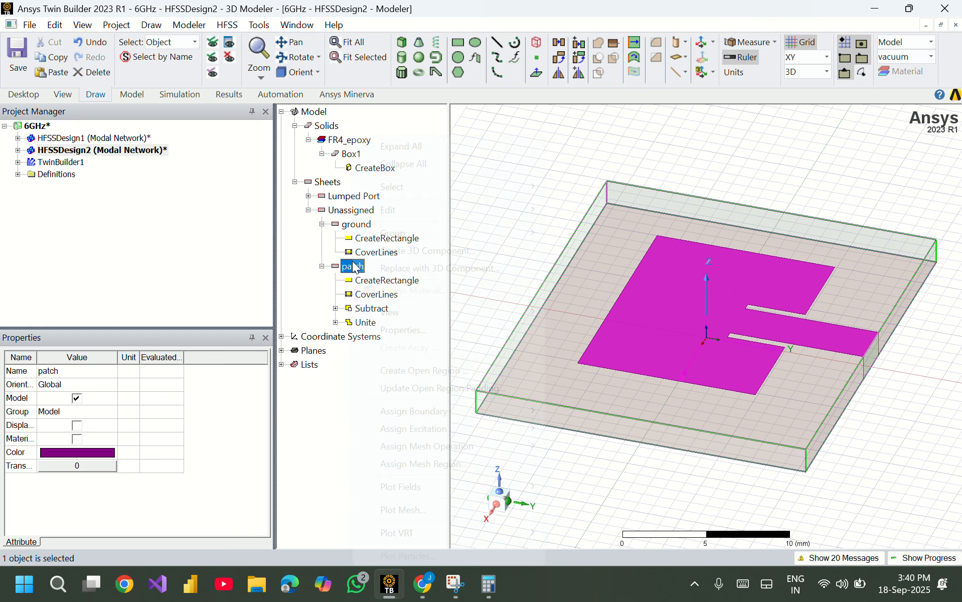
{"action": "right_click", "coordinate": [353, 266]}
{"action": "mouse_move", "coordinate": [529, 422]}
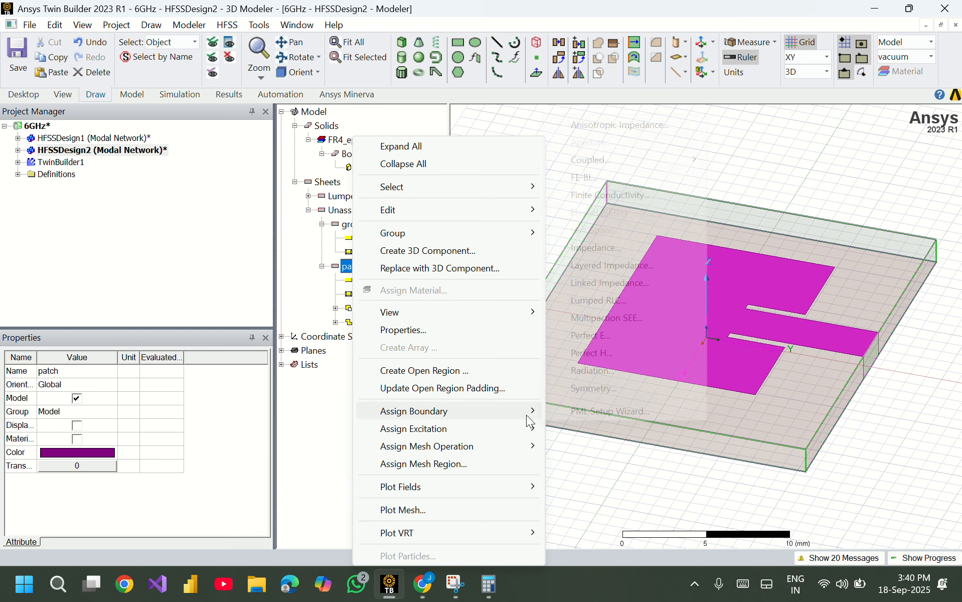
{"action": "left_click", "coordinate": [590, 334]}
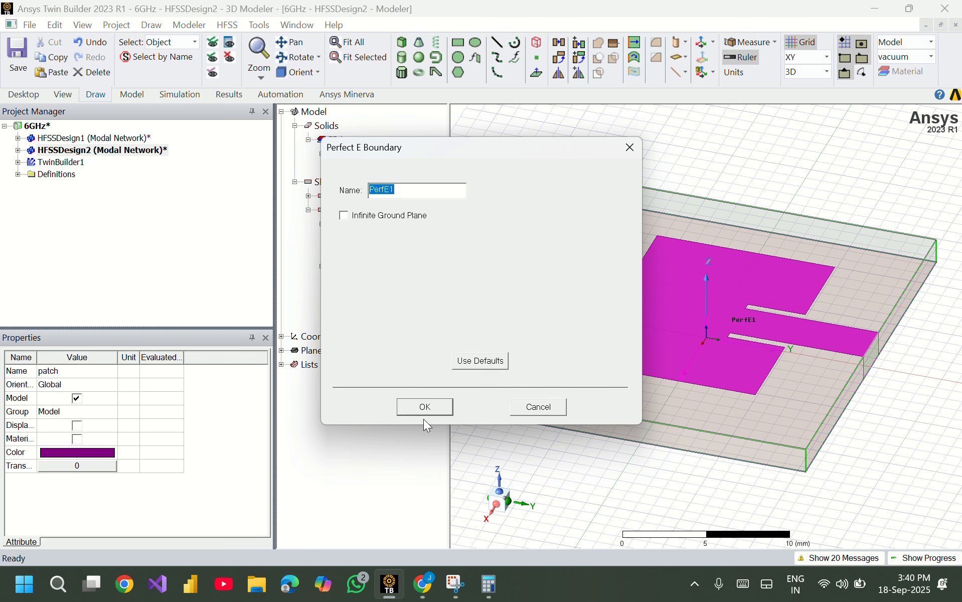
{"action": "left_click", "coordinate": [415, 409]}
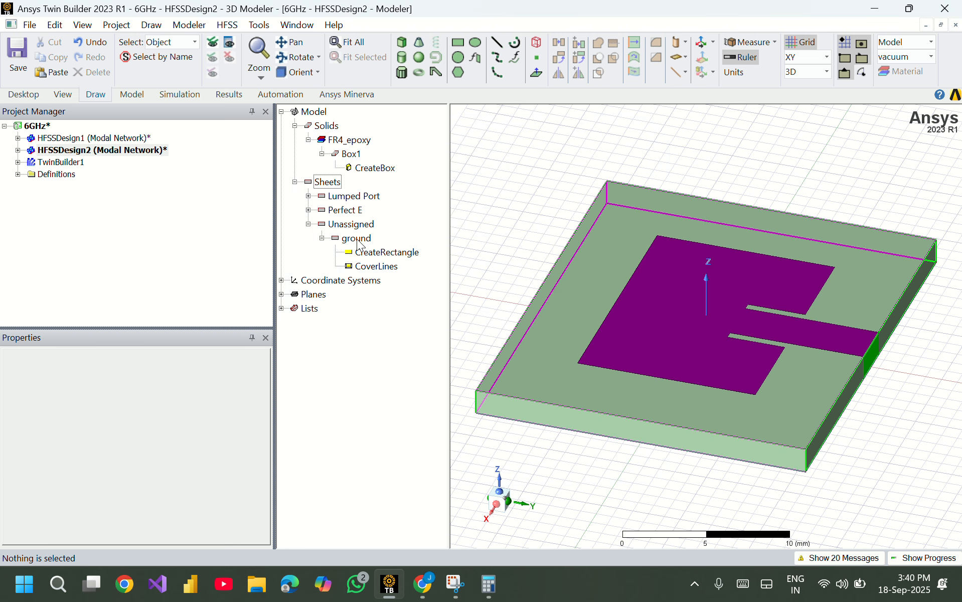
Assign a Perfect E boundary to the ground sheet and check both sheets listed under Perfect E.
{"action": "left_click", "coordinate": [357, 240]}
{"action": "right_click", "coordinate": [354, 240]}
{"action": "mouse_move", "coordinate": [505, 409]}
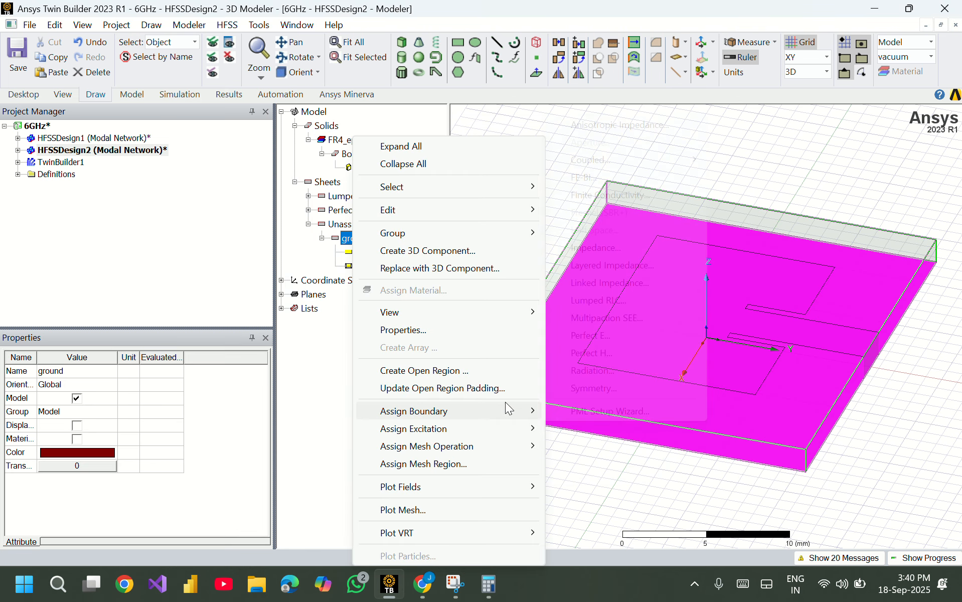
{"action": "left_click", "coordinate": [596, 336]}
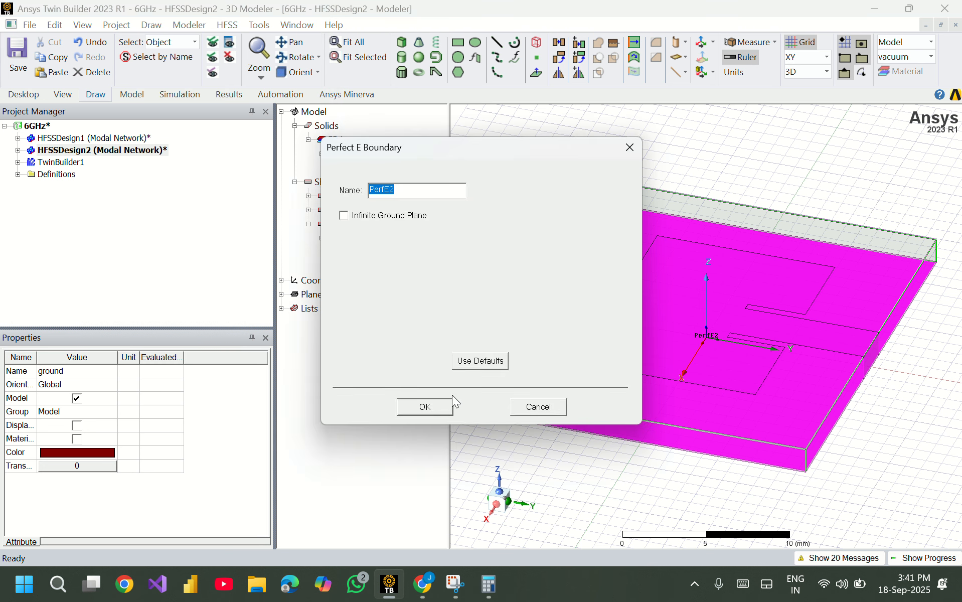
{"action": "left_click", "coordinate": [428, 407]}
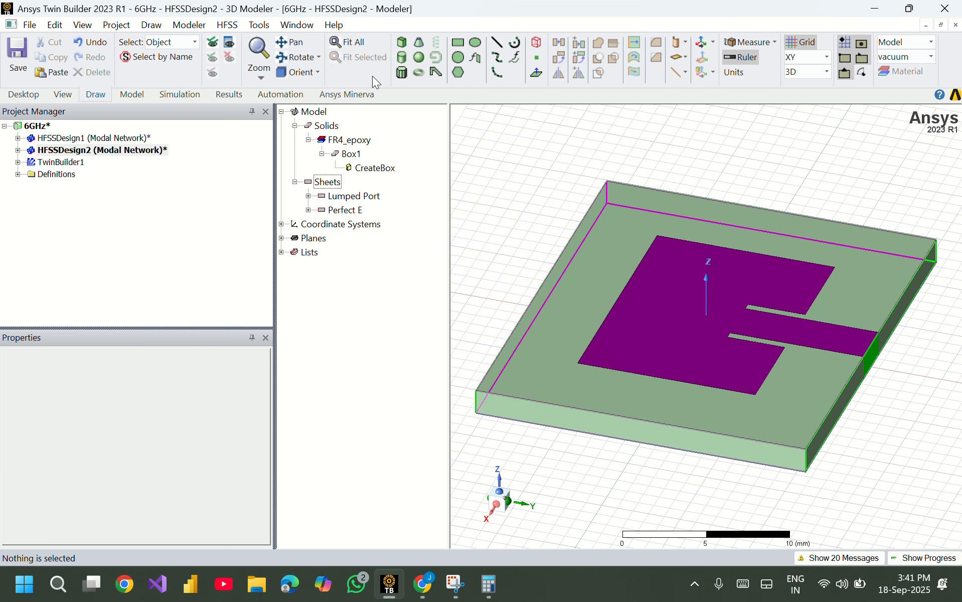
{"action": "left_click", "coordinate": [309, 210]}
{"action": "left_click", "coordinate": [356, 224]}
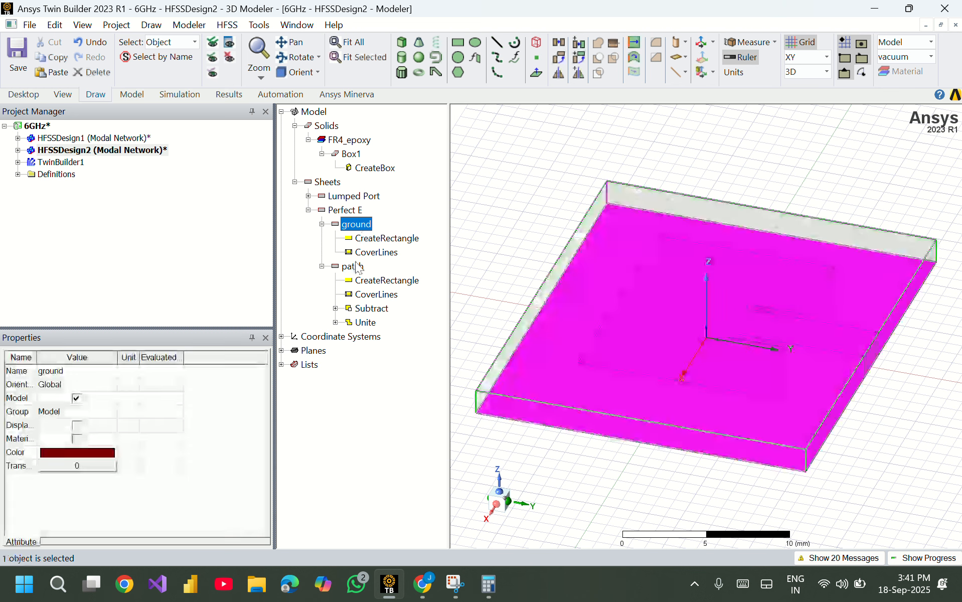
{"action": "left_click", "coordinate": [354, 266]}
Create an open region around the antenna with a 6 GHz operating frequency and a Radiation boundary.
{"action": "scroll", "coordinate": [562, 200], "scroll_direction": "down", "scroll_amount": 3}
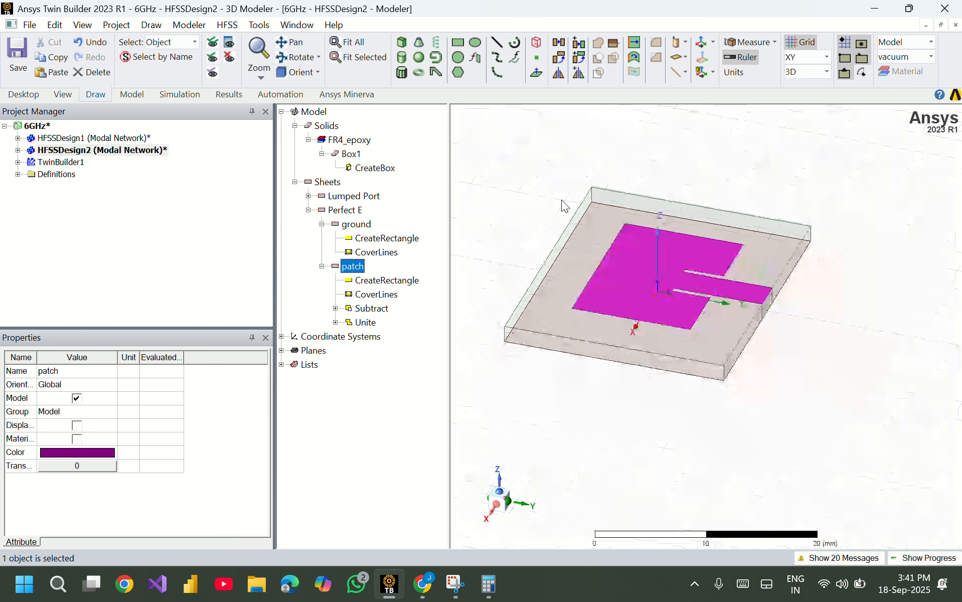
{"action": "right_click", "coordinate": [355, 271]}
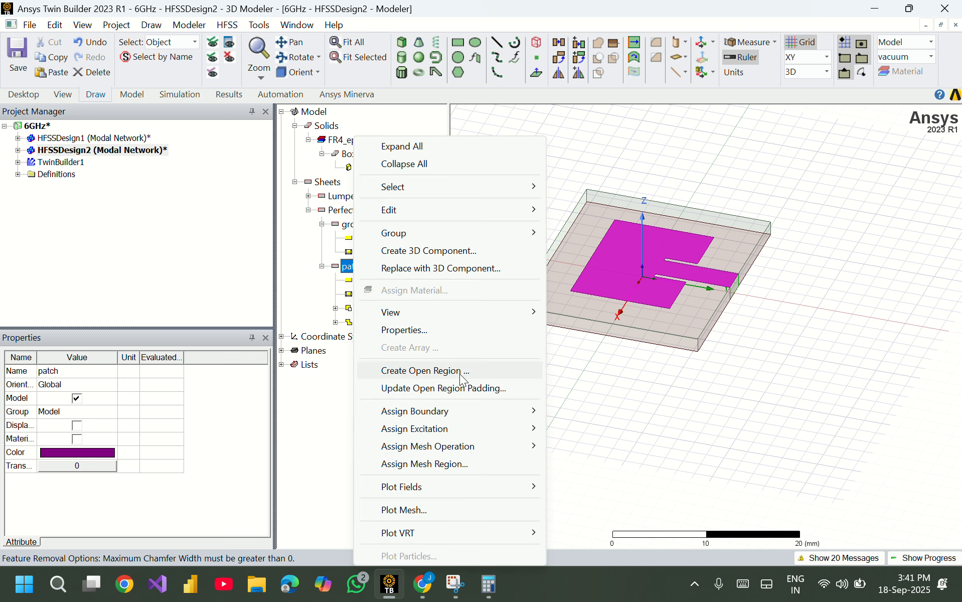
{"action": "left_click", "coordinate": [460, 375]}
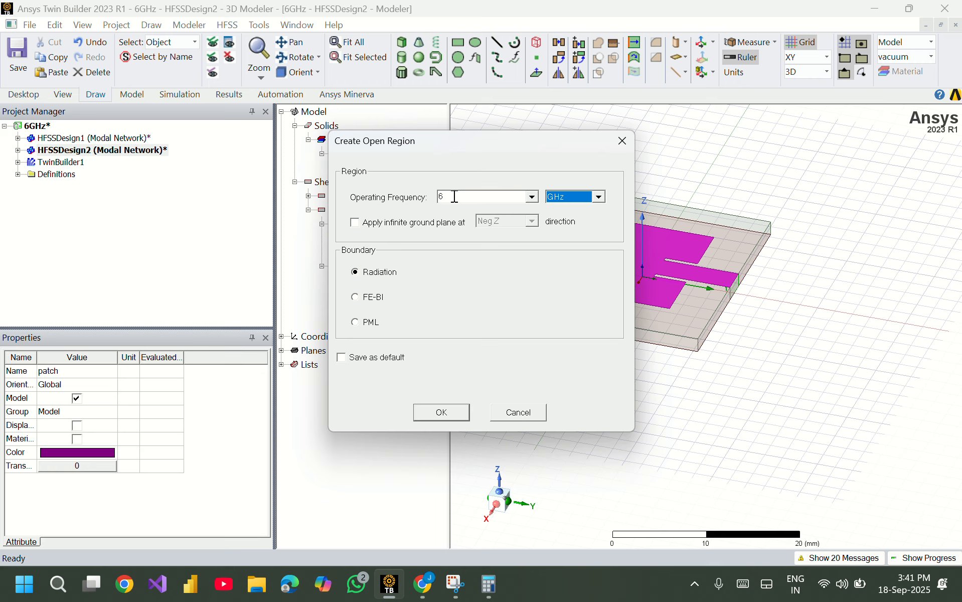
{"action": "left_click", "coordinate": [455, 196]}
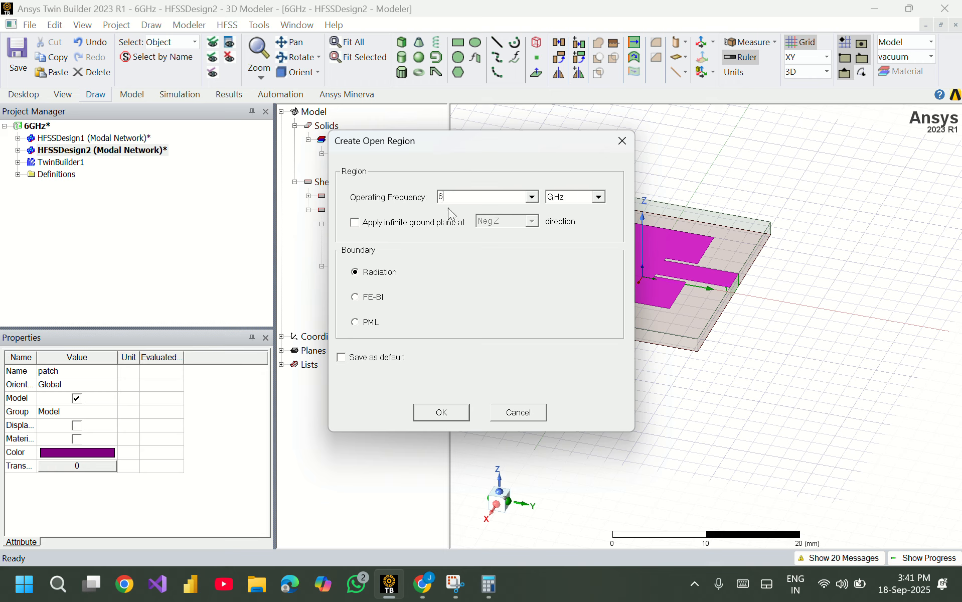
{"action": "left_click", "coordinate": [441, 409]}
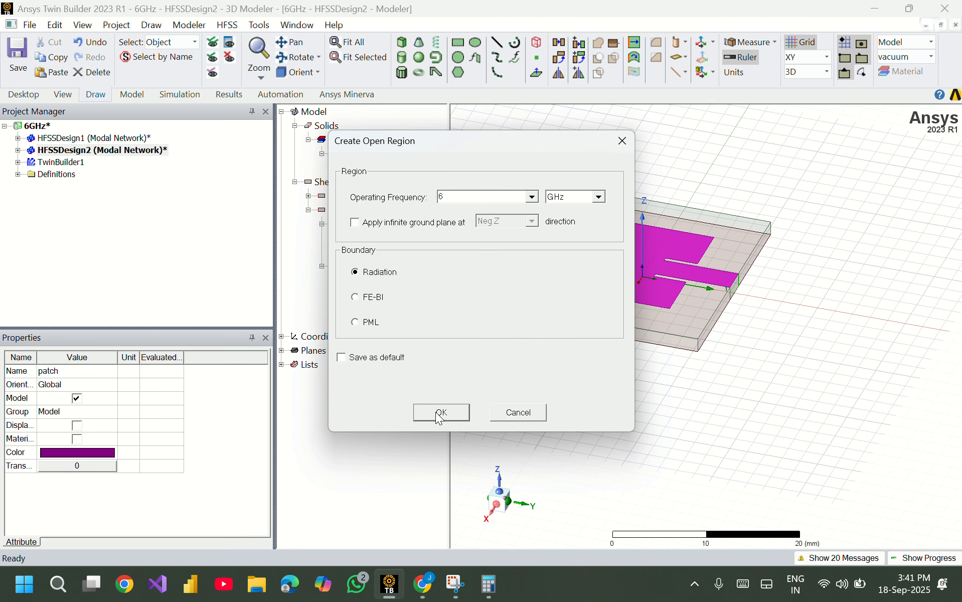
Change the material of the RadiatingSurface region from the material library to air.
{"action": "left_click", "coordinate": [308, 181]}
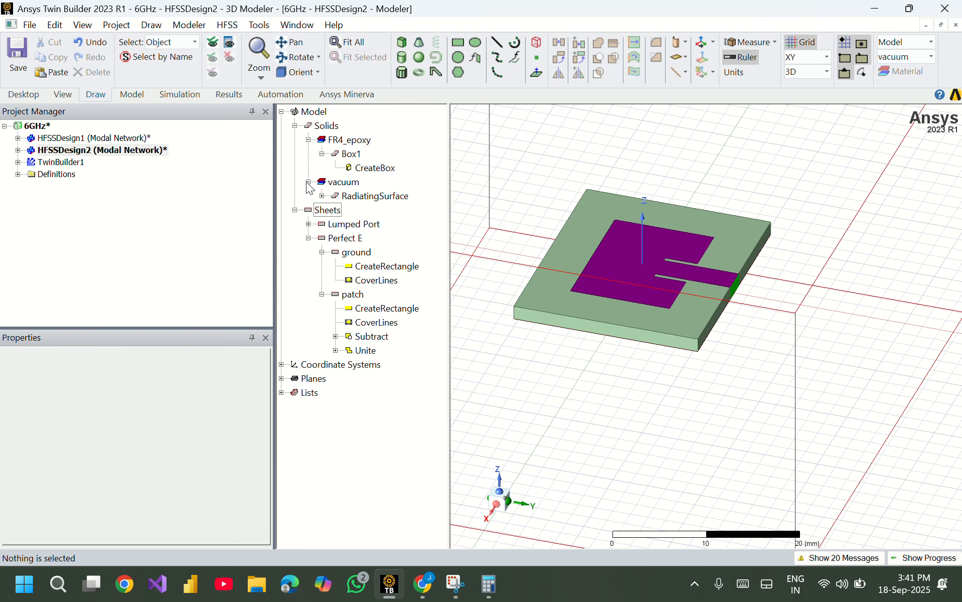
{"action": "left_click", "coordinate": [335, 183]}
{"action": "double_click", "coordinate": [357, 195]}
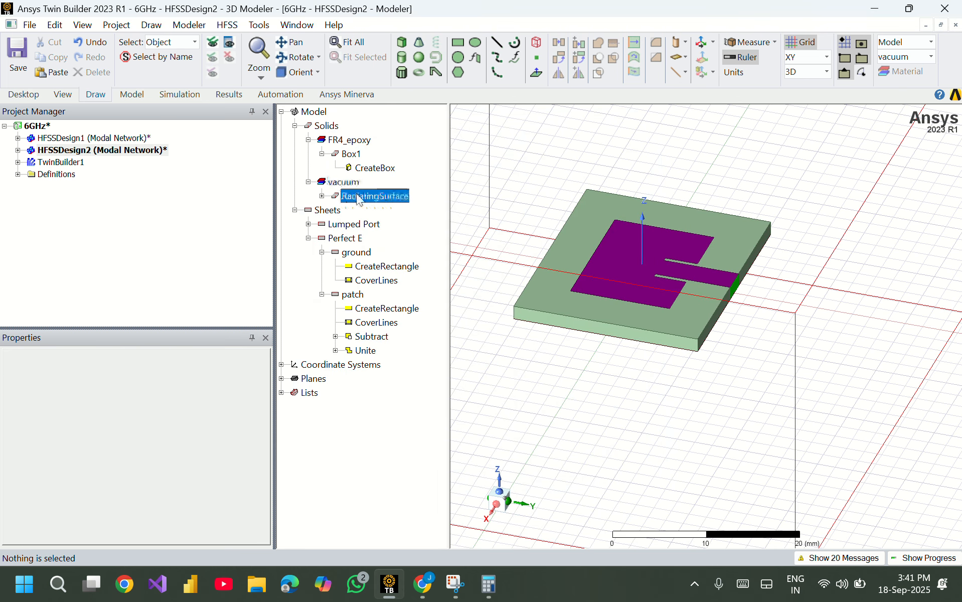
{"action": "left_click", "coordinate": [339, 214]}
{"action": "left_click", "coordinate": [338, 214]}
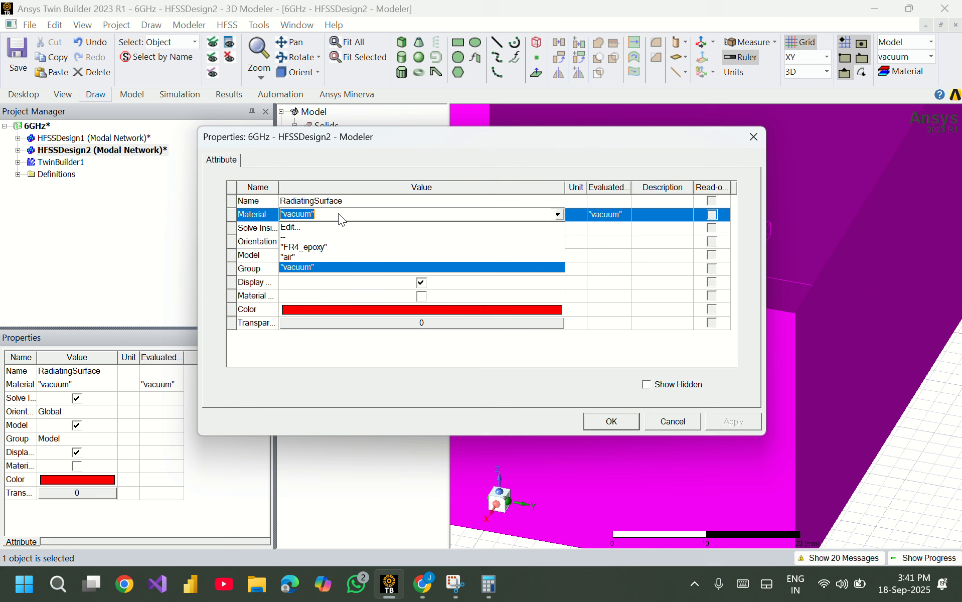
{"action": "left_click", "coordinate": [308, 227]}
{"action": "type", "text": "air"}
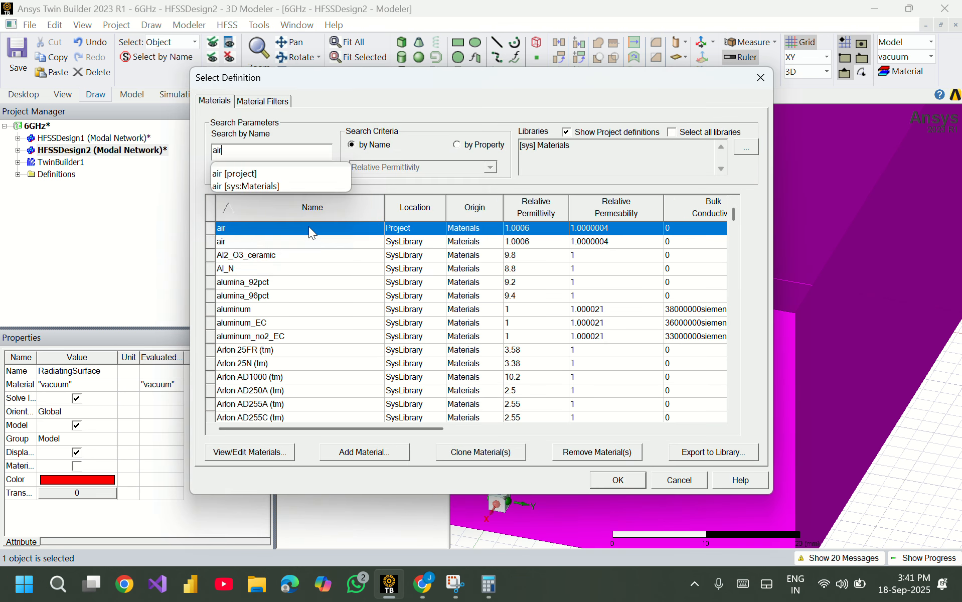
{"action": "left_click", "coordinate": [268, 186]}
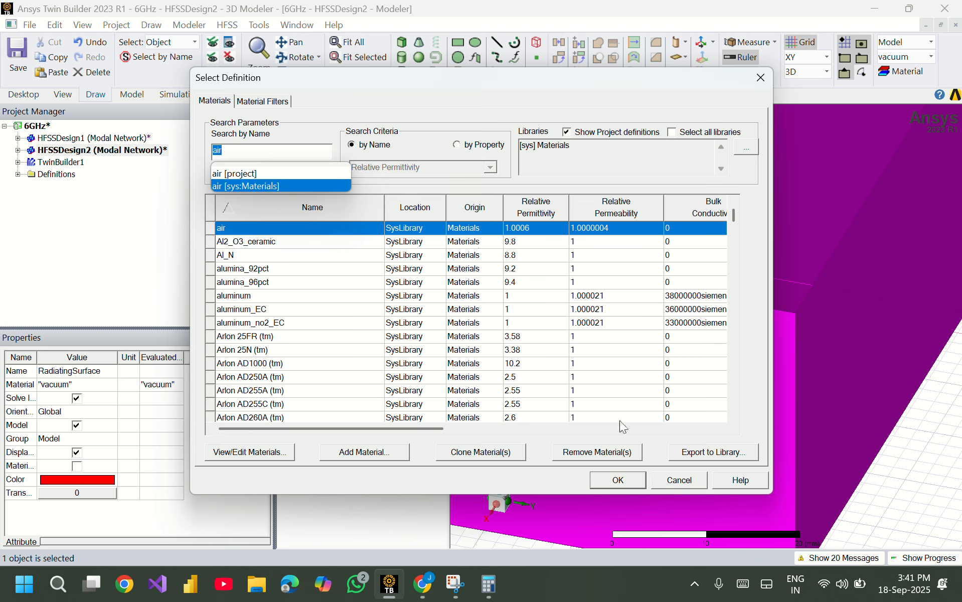
{"action": "left_click", "coordinate": [620, 486]}
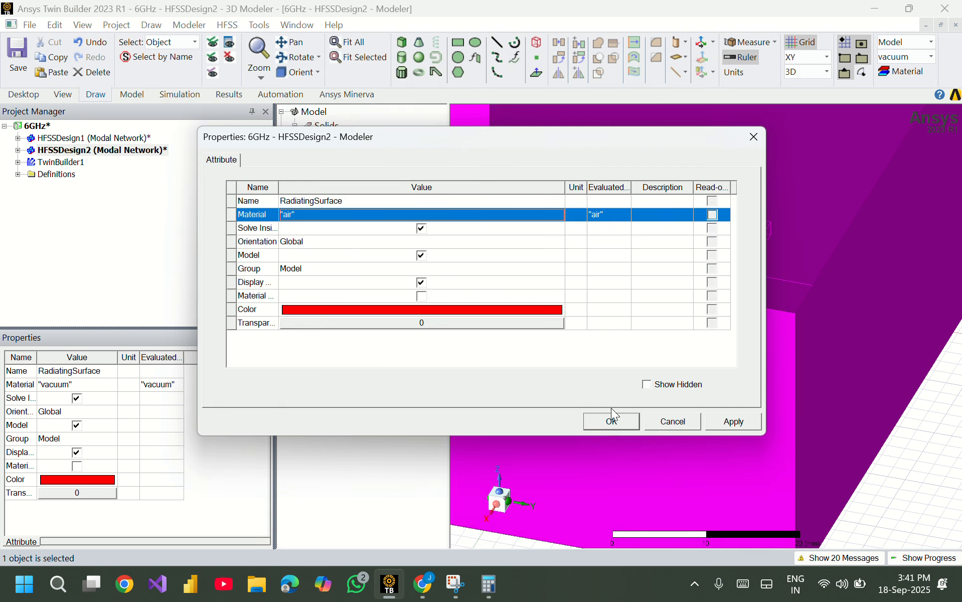
{"action": "left_click", "coordinate": [612, 421]}
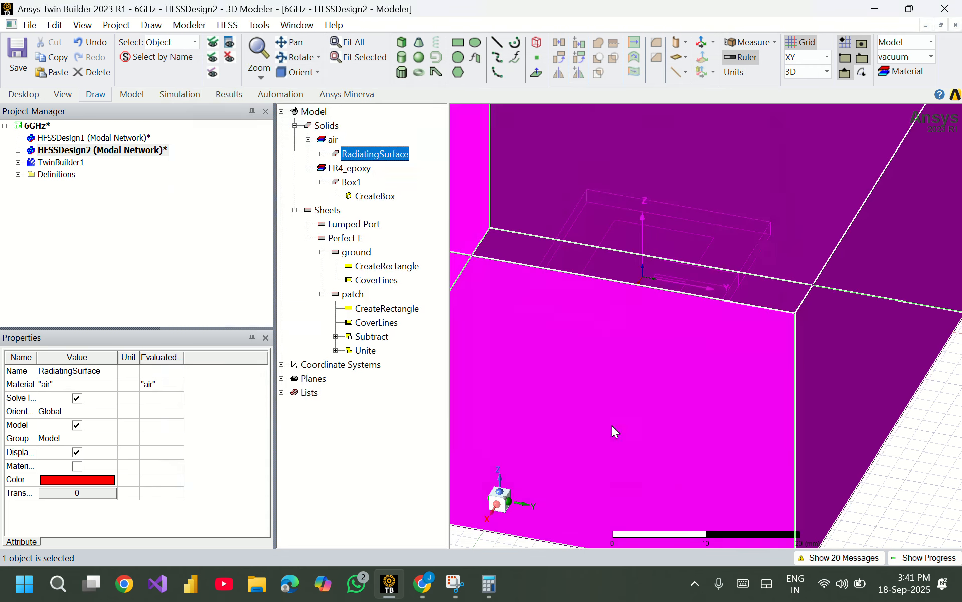
Fit the whole model in view and delete the existing solution setup from the design's analysis.
{"action": "left_click", "coordinate": [335, 59]}
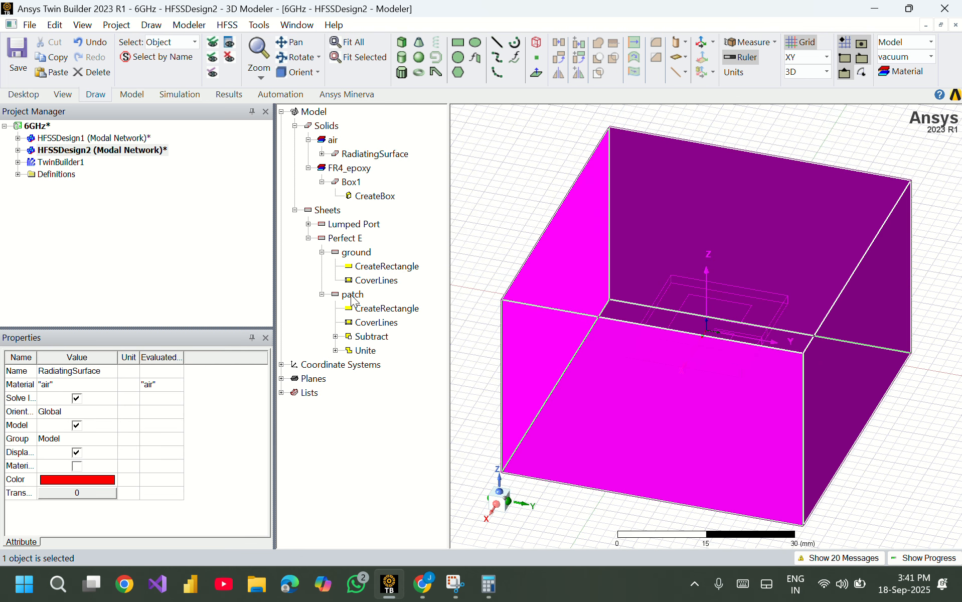
{"action": "left_click", "coordinate": [353, 296]}
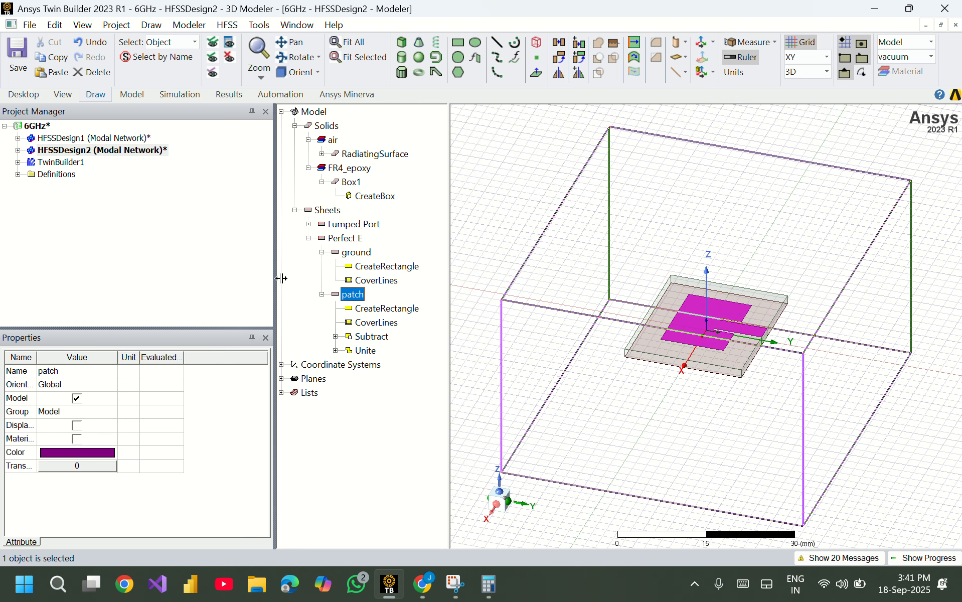
{"action": "left_click", "coordinate": [17, 150]}
{"action": "right_click", "coordinate": [67, 236]}
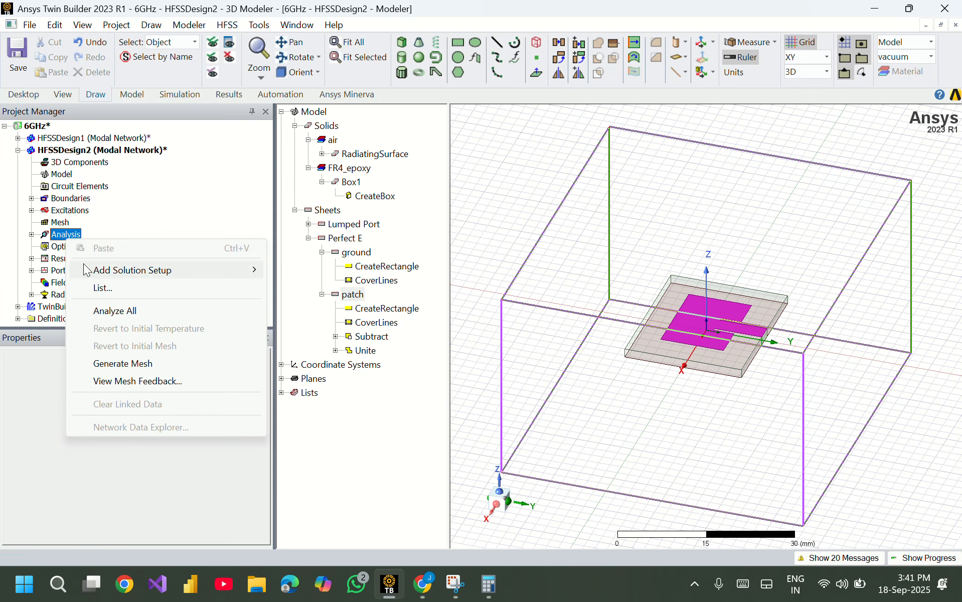
{"action": "left_click", "coordinate": [31, 235]}
{"action": "left_click", "coordinate": [70, 248]}
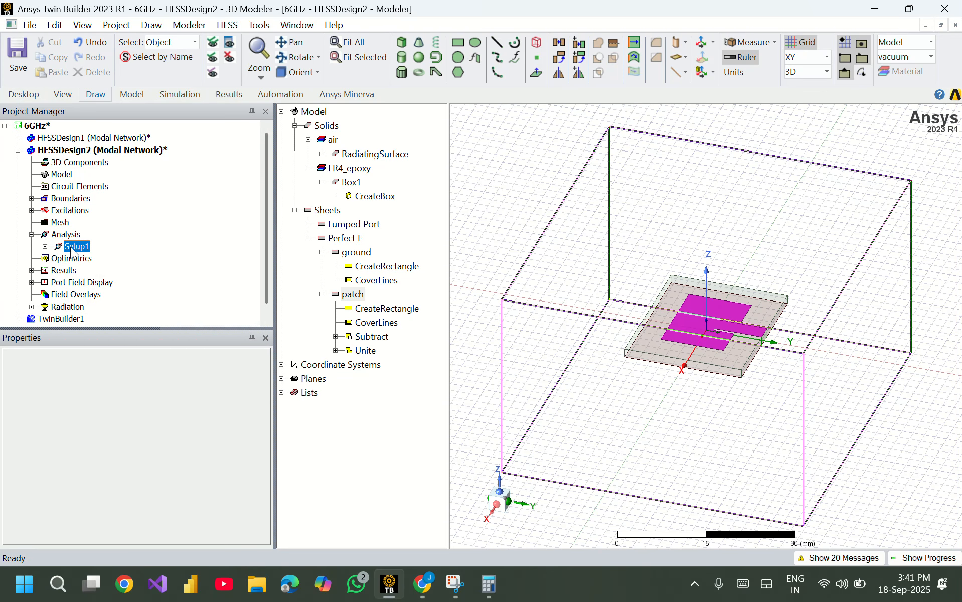
{"action": "key", "text": "Delete"}
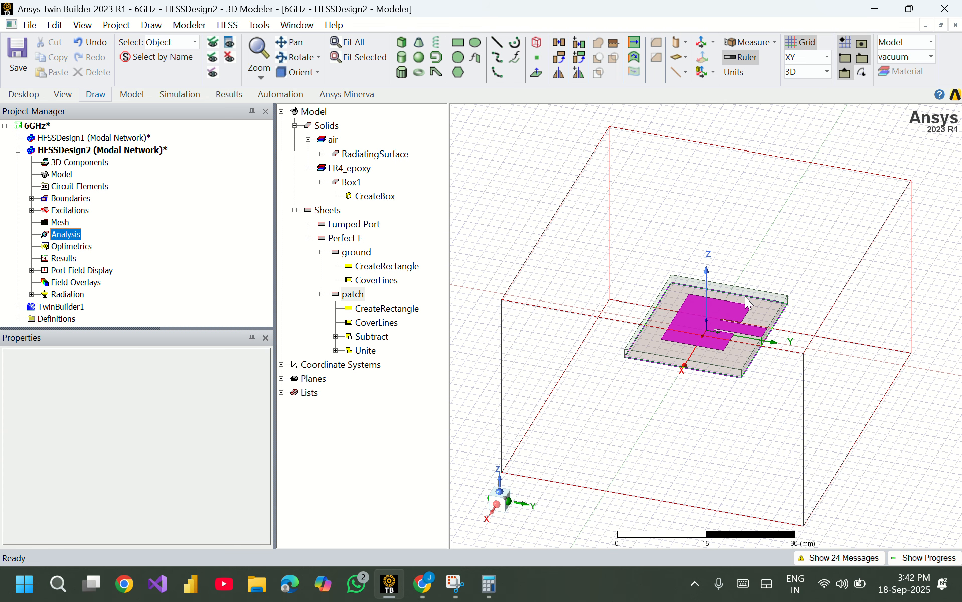
Add an advanced solution setup with a single 6 GHz solution frequency and a maximum of 21 passes.
{"action": "left_click", "coordinate": [158, 98]}
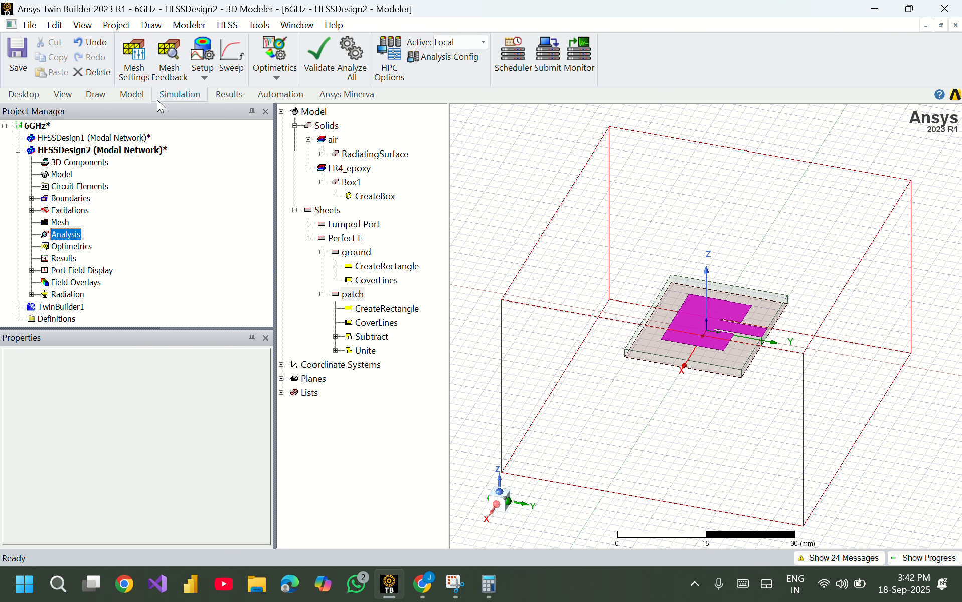
{"action": "left_click", "coordinate": [204, 78]}
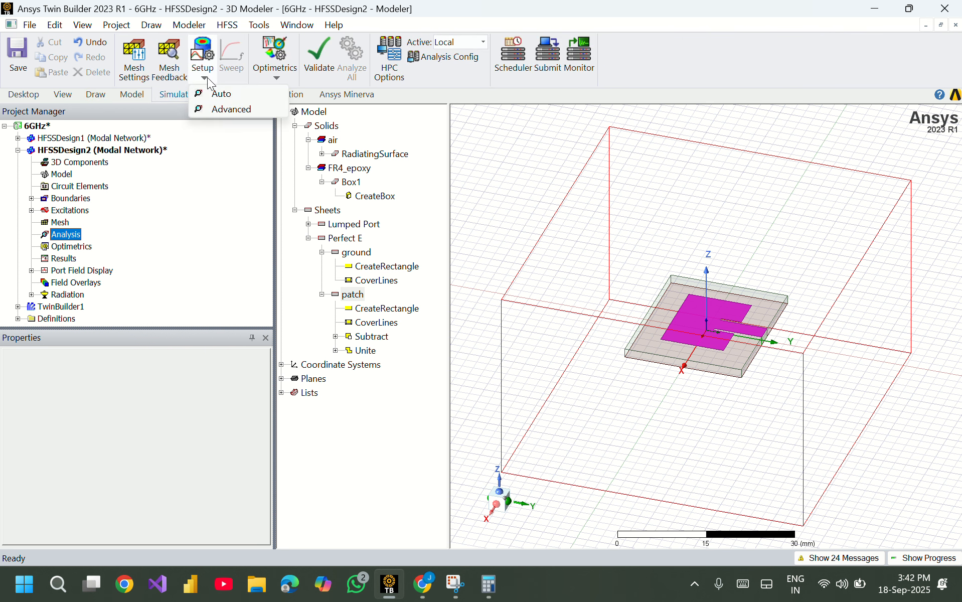
{"action": "left_click", "coordinate": [219, 109]}
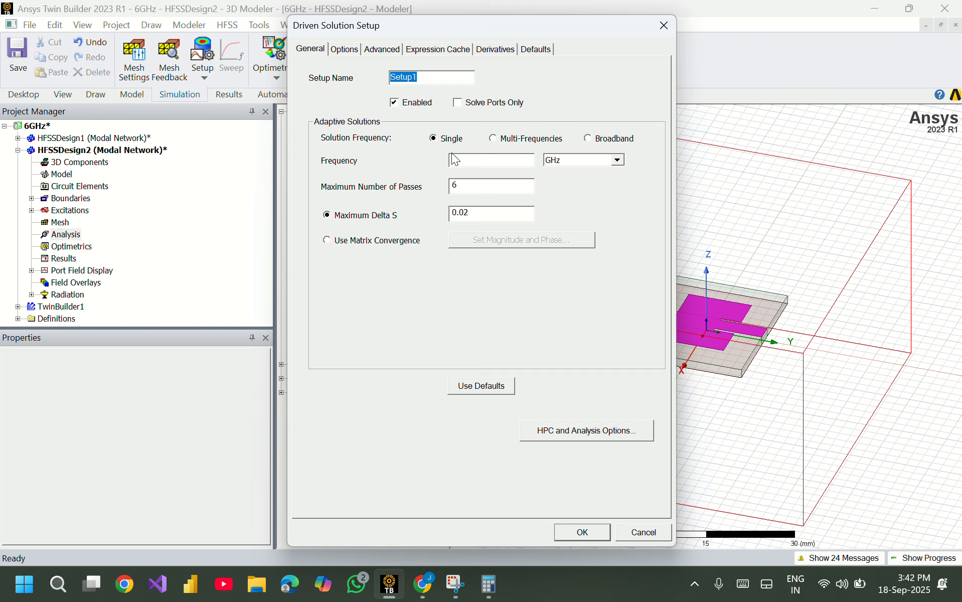
{"action": "left_click", "coordinate": [466, 160]}
{"action": "key", "text": "BackSpace"}
{"action": "type", "text": "6"}
{"action": "left_click", "coordinate": [471, 192]}
{"action": "key", "text": "BackSpace"}
{"action": "type", "text": "21"}
{"action": "left_click", "coordinate": [582, 532]}
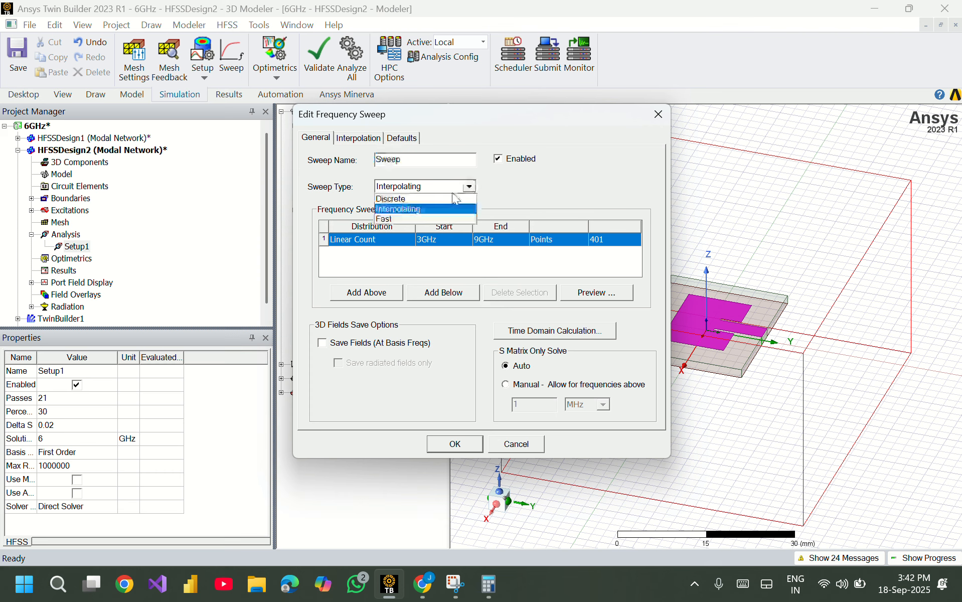
Configure the frequency sweep as Fast with a linear step distribution from 3 GHz to 9 GHz and a 0.01 GHz step size.
{"action": "left_click", "coordinate": [404, 218]}
{"action": "left_click", "coordinate": [396, 239]}
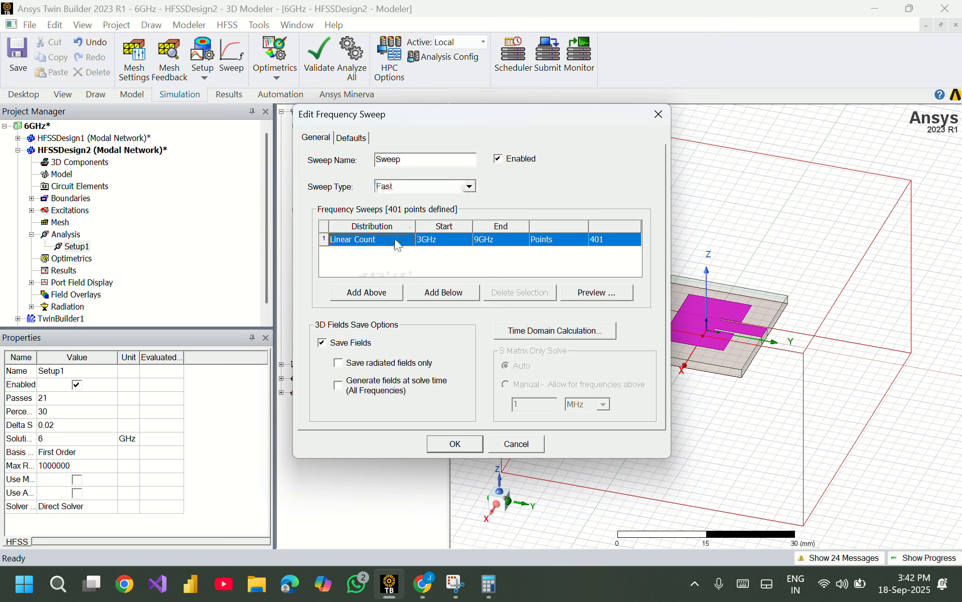
{"action": "left_click", "coordinate": [385, 255]}
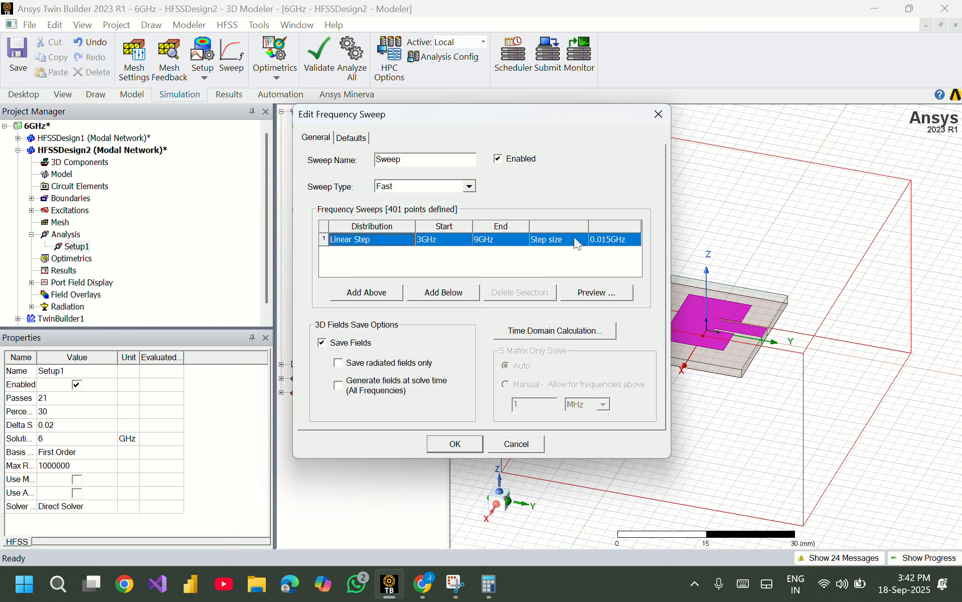
{"action": "key", "text": "BackSpace"}
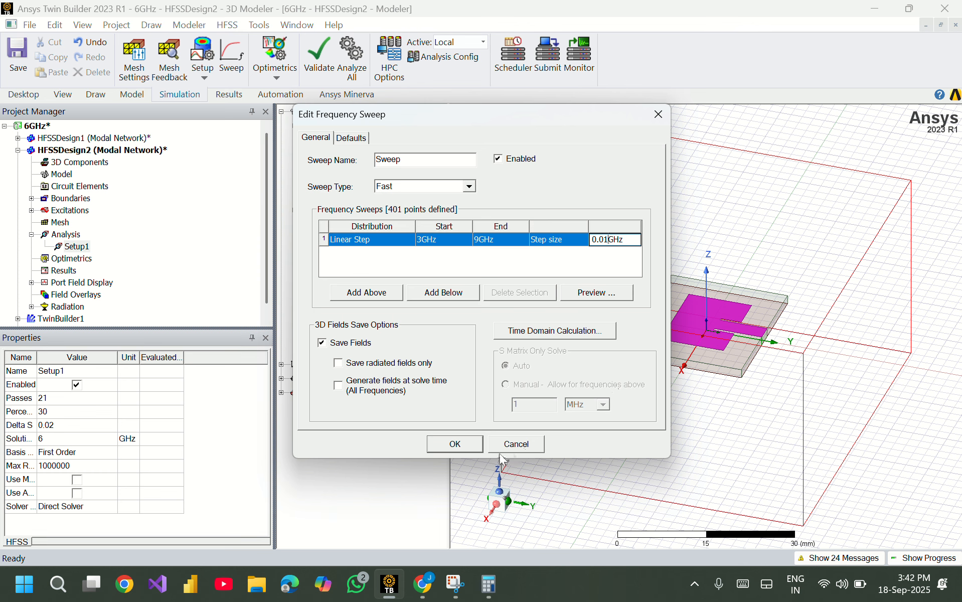
{"action": "left_click", "coordinate": [472, 448]}
{"action": "left_click", "coordinate": [472, 448]}
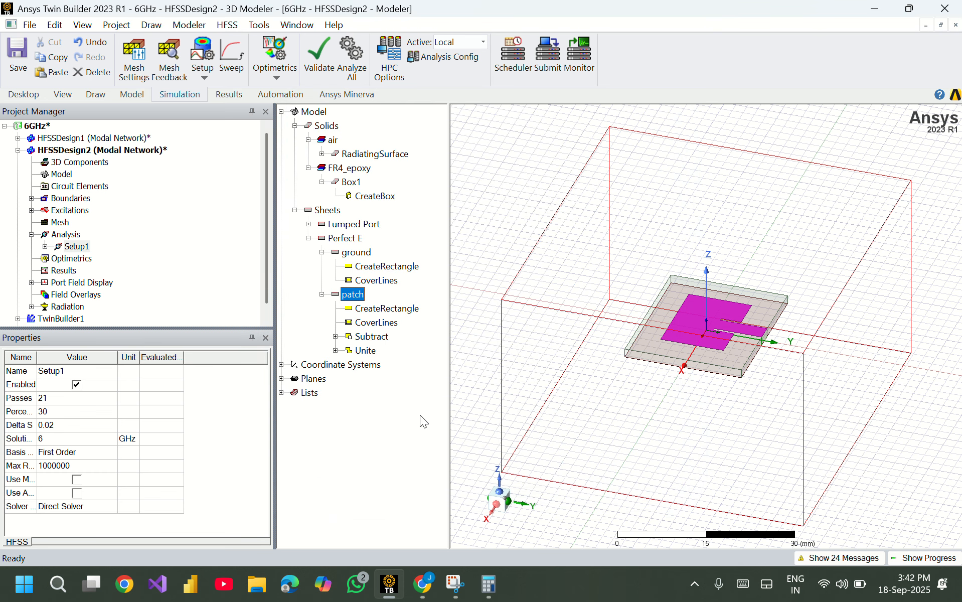
Validate the design, then analyze all setups with the solution progress displayed.
{"action": "left_click", "coordinate": [315, 65]}
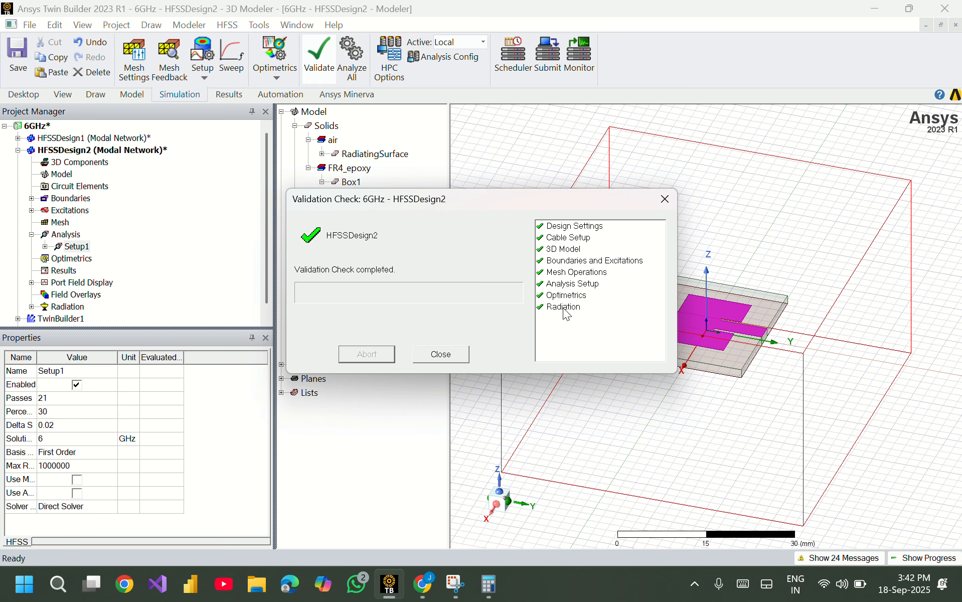
{"action": "left_click", "coordinate": [441, 355]}
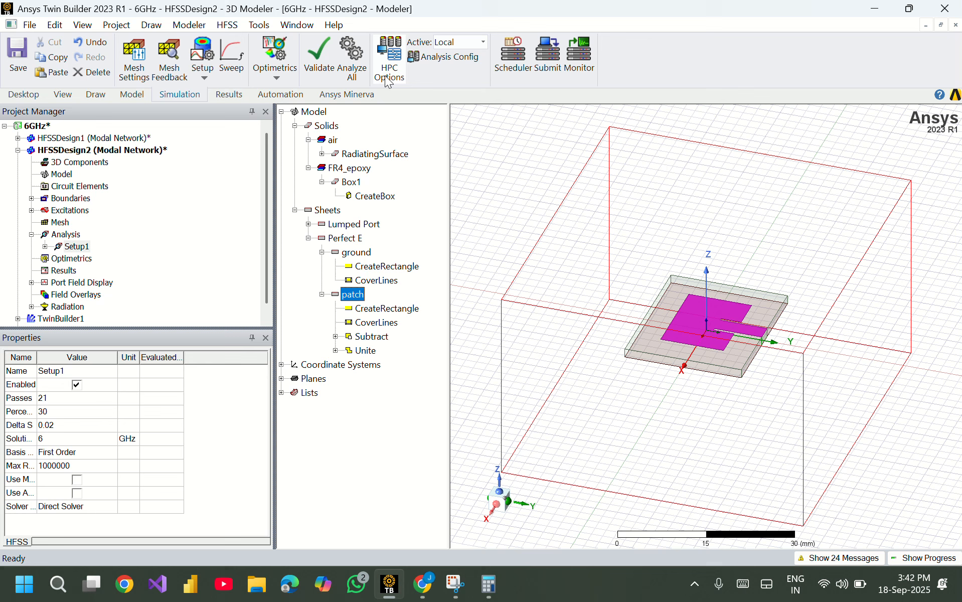
{"action": "left_click", "coordinate": [355, 62]}
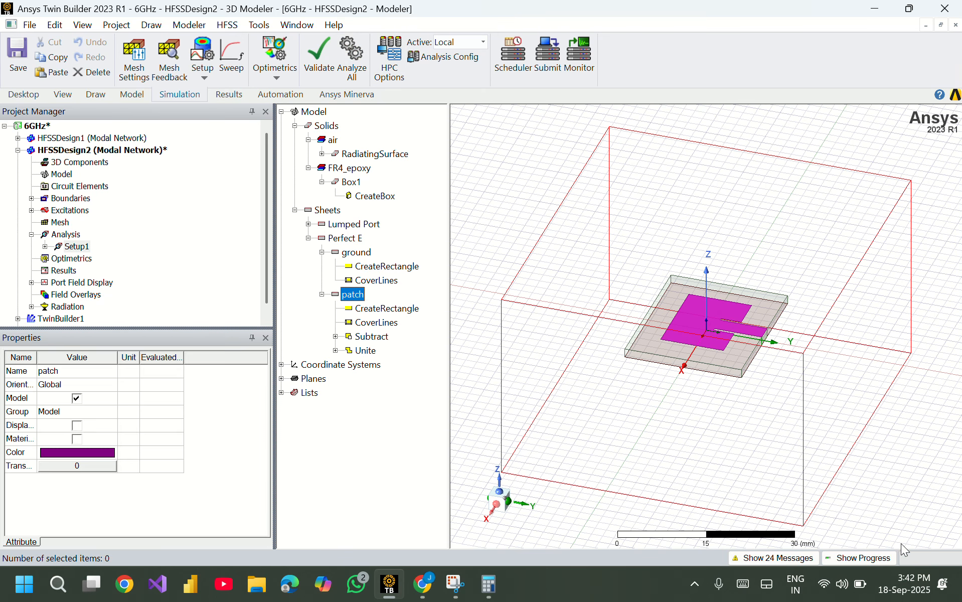
{"action": "left_click", "coordinate": [880, 555]}
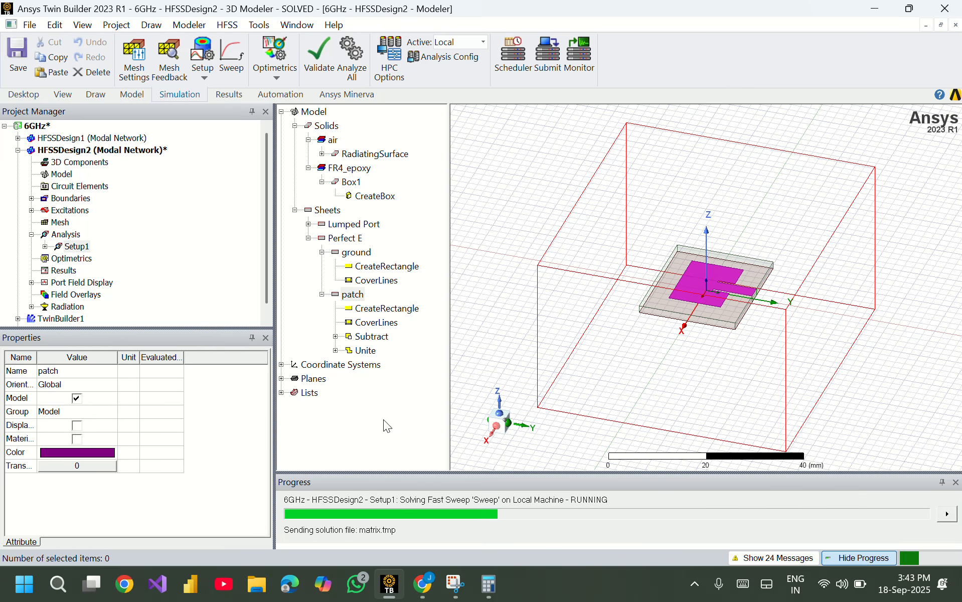
Create a rectangular modal solution data plot of S(1,1) in dB against frequency for the sweep.
{"action": "left_click", "coordinate": [64, 276]}
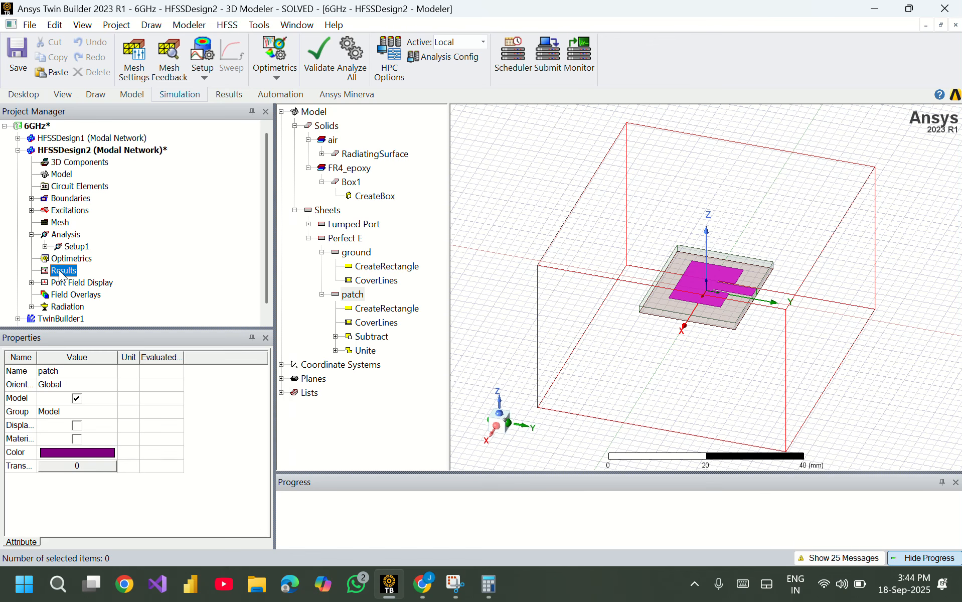
{"action": "right_click", "coordinate": [60, 275]}
{"action": "mouse_move", "coordinate": [251, 94]}
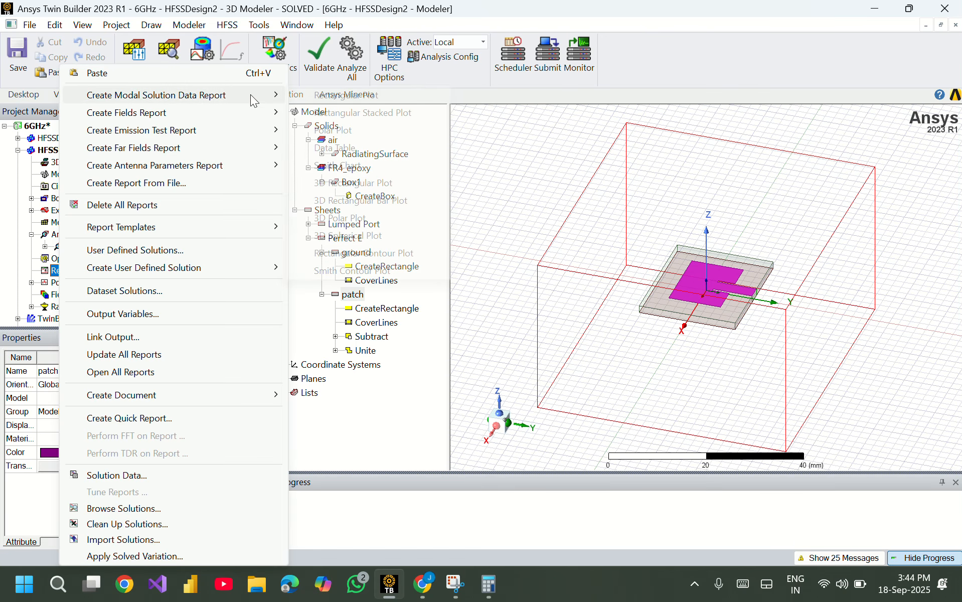
{"action": "left_click", "coordinate": [317, 97]}
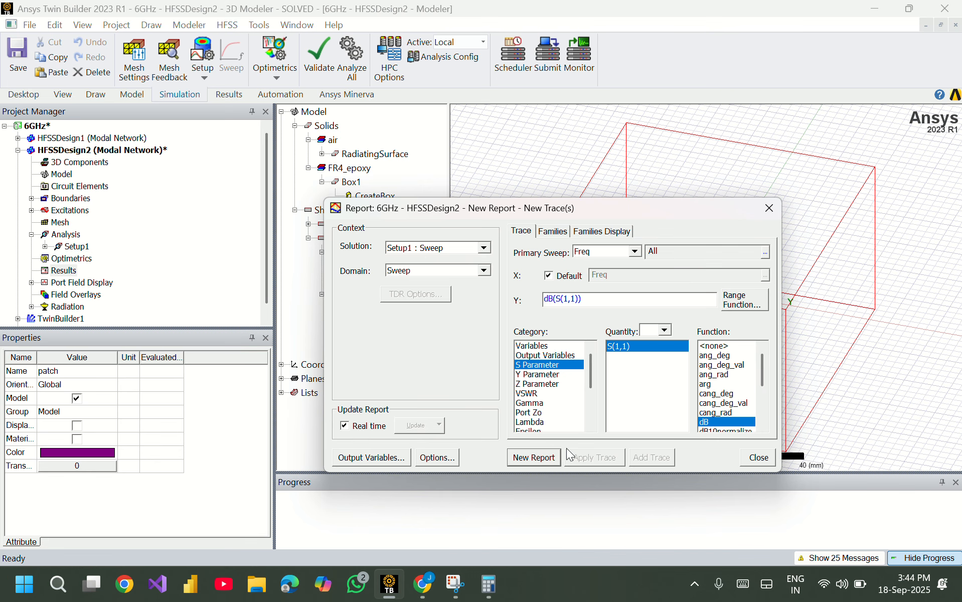
{"action": "left_click", "coordinate": [551, 459]}
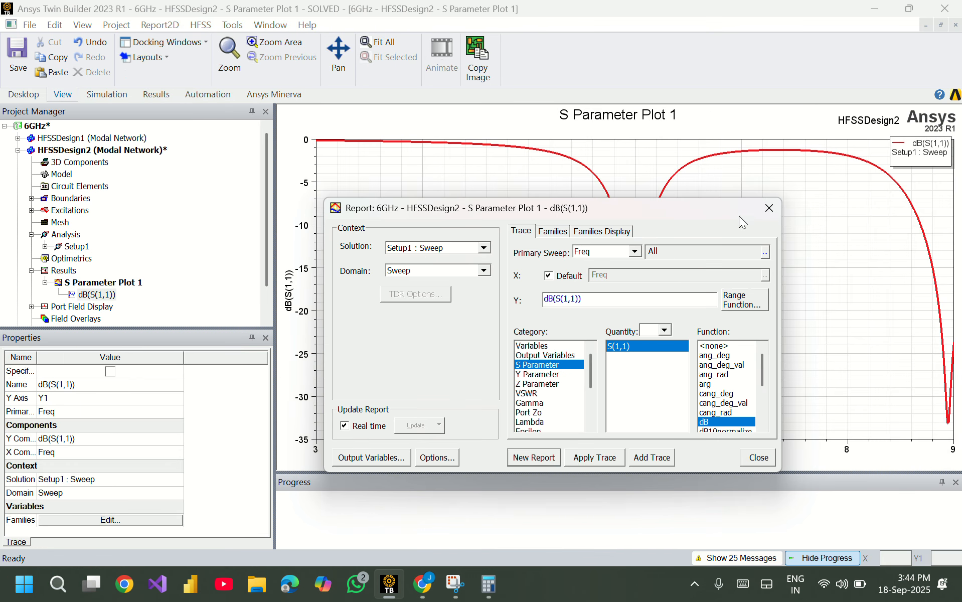
{"action": "left_click", "coordinate": [768, 207]}
Place a marker on the S(1,1) curve at its first dip, at about 5.99 GHz.
{"action": "right_click", "coordinate": [744, 273]}
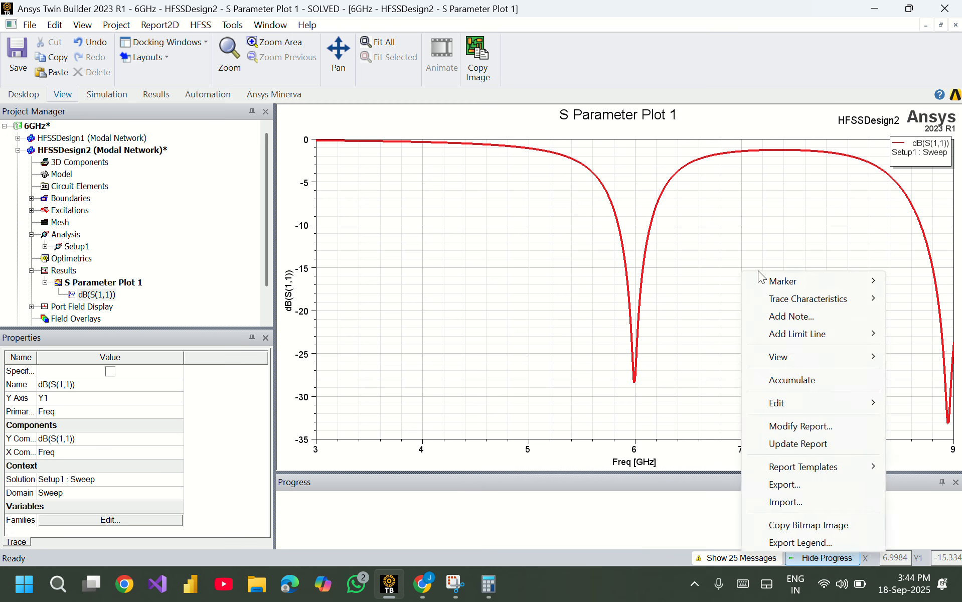
{"action": "mouse_move", "coordinate": [767, 281]}
{"action": "left_click", "coordinate": [667, 241]}
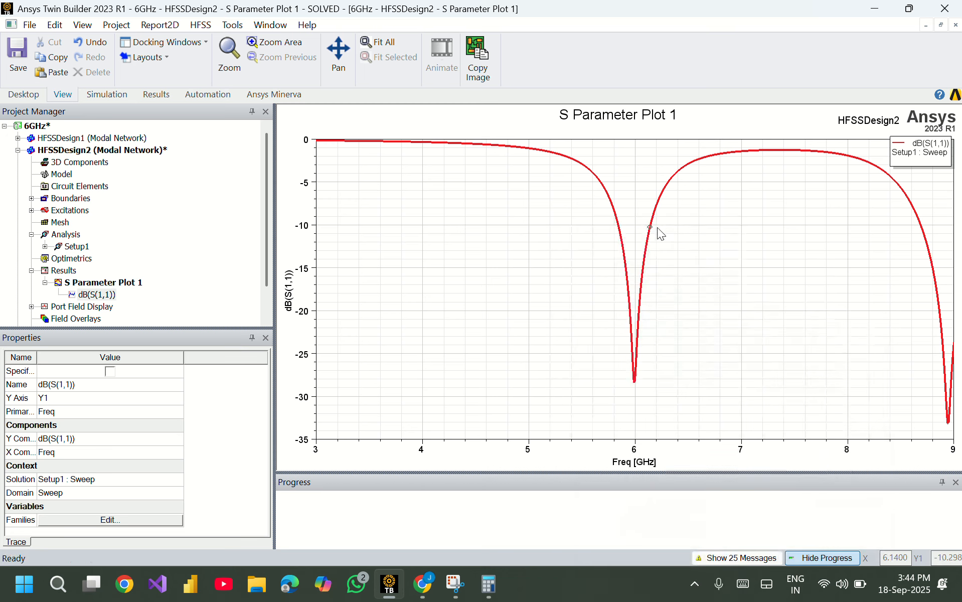
{"action": "left_click", "coordinate": [641, 386]}
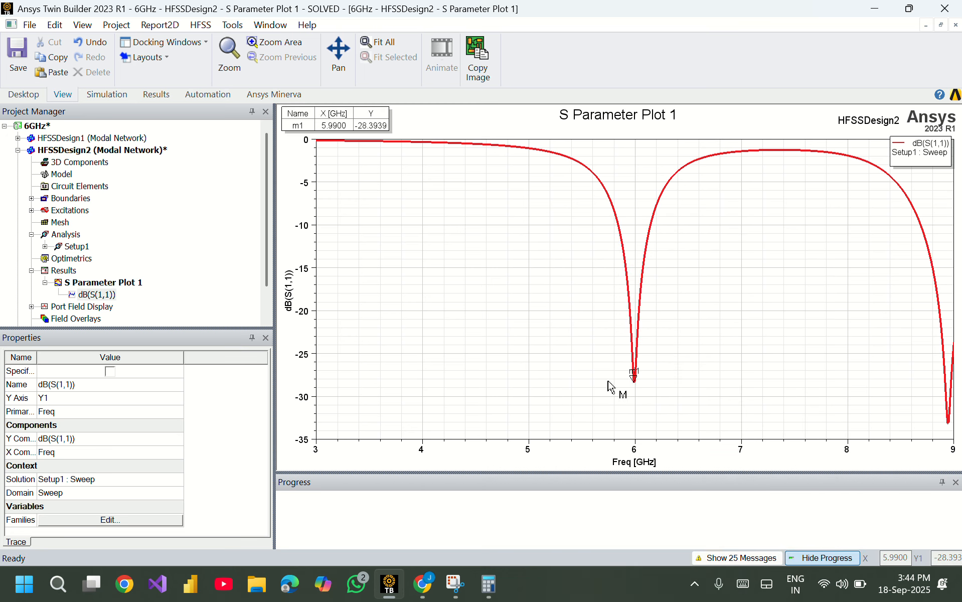
Set the marker's frequency to 6 GHz and move the marker table into the plot area beside the first dip.
{"action": "left_click", "coordinate": [335, 141]}
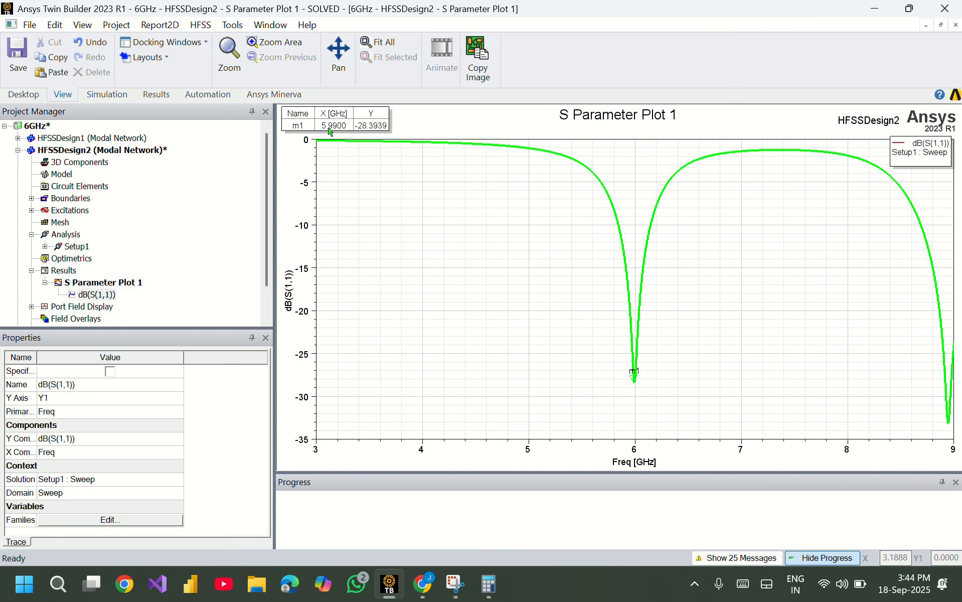
{"action": "double_click", "coordinate": [330, 132]}
{"action": "left_click", "coordinate": [328, 228]}
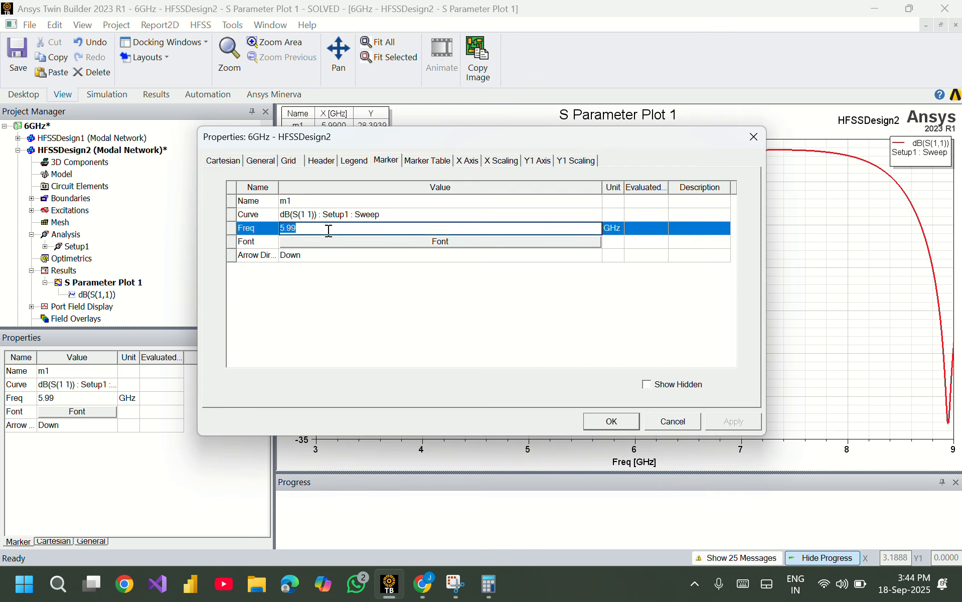
{"action": "key", "text": "BackSpace"}
{"action": "type", "text": "6"}
{"action": "left_click", "coordinate": [600, 420]}
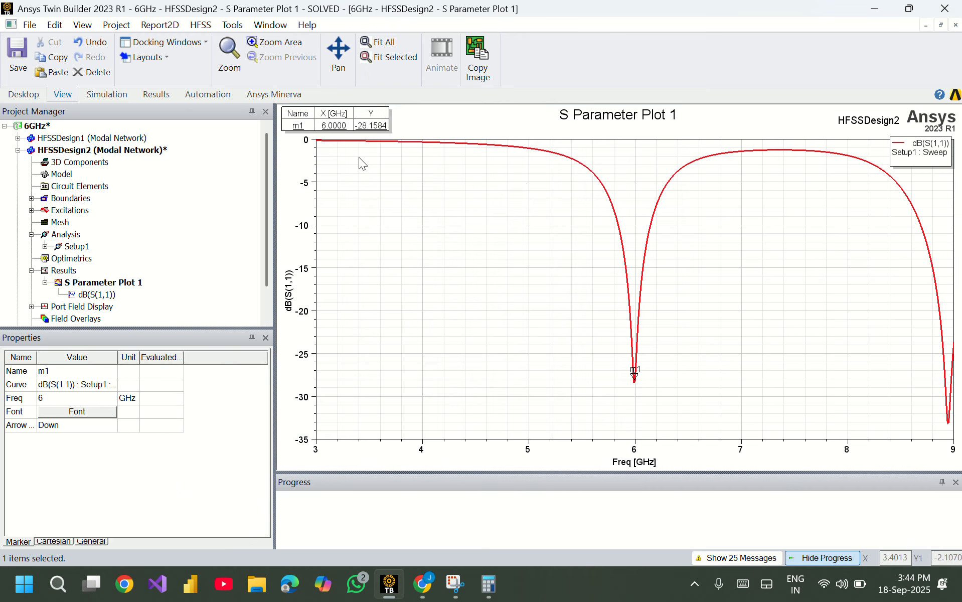
{"action": "mouse_move", "coordinate": [355, 129]}
{"action": "left_mouse_down"}
{"action": "mouse_move", "coordinate": [477, 280]}
{"action": "mouse_move", "coordinate": [509, 304]}
{"action": "left_mouse_up"}
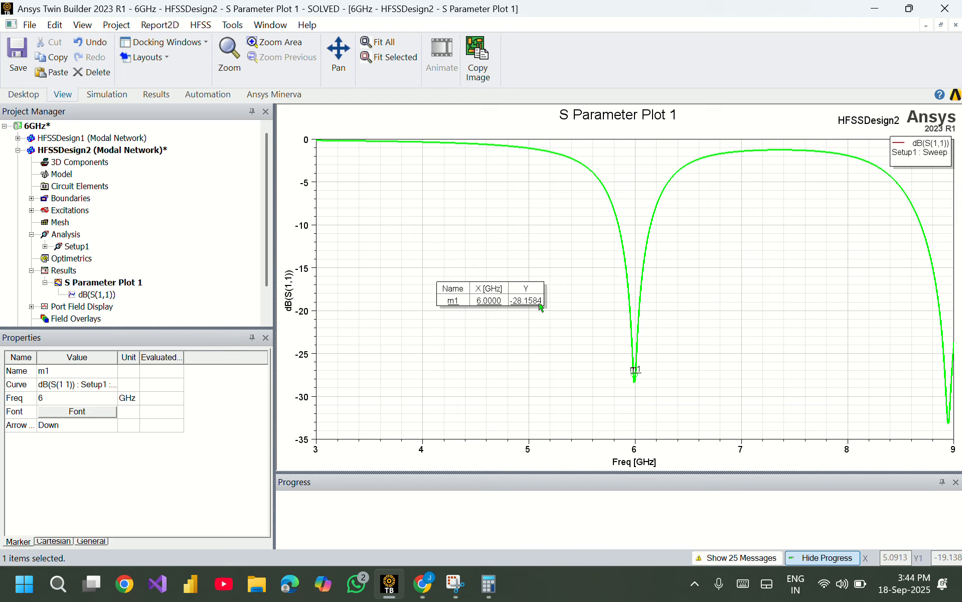
Create a rectangular modal solution data plot of VSWR(1) against frequency for the Setup1 sweep, with no function applied.
{"action": "left_click", "coordinate": [67, 274]}
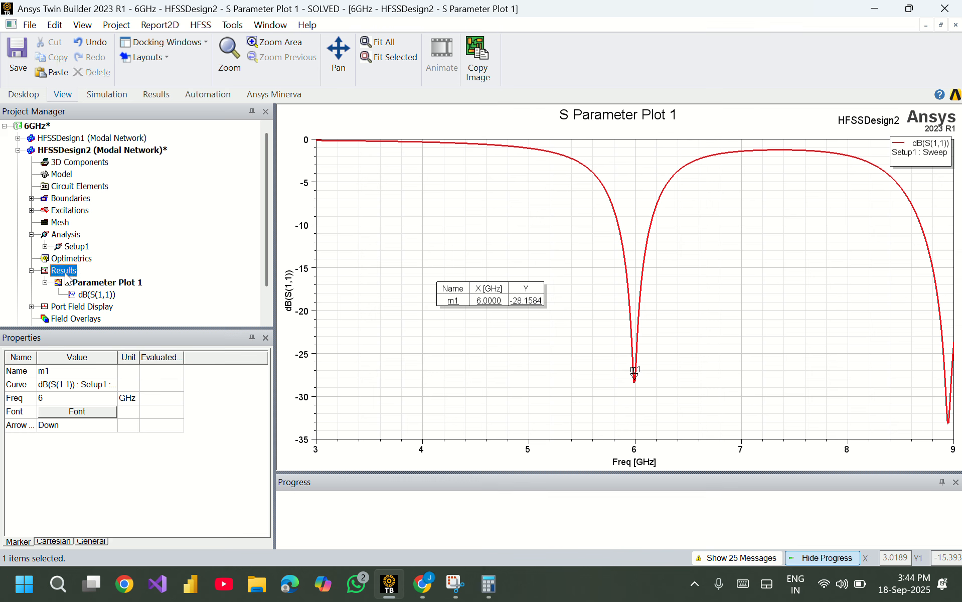
{"action": "right_click", "coordinate": [66, 273]}
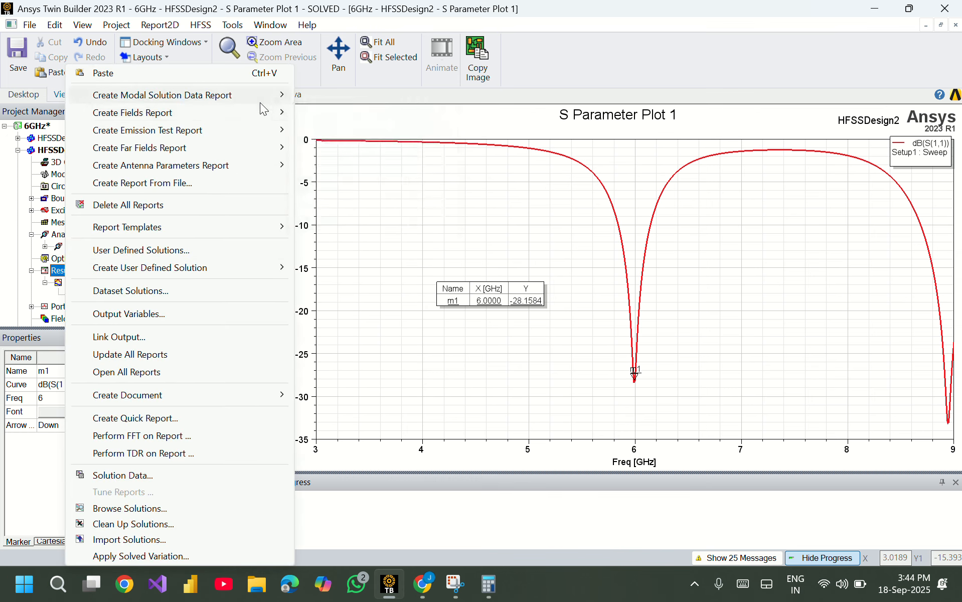
{"action": "mouse_move", "coordinate": [275, 103]}
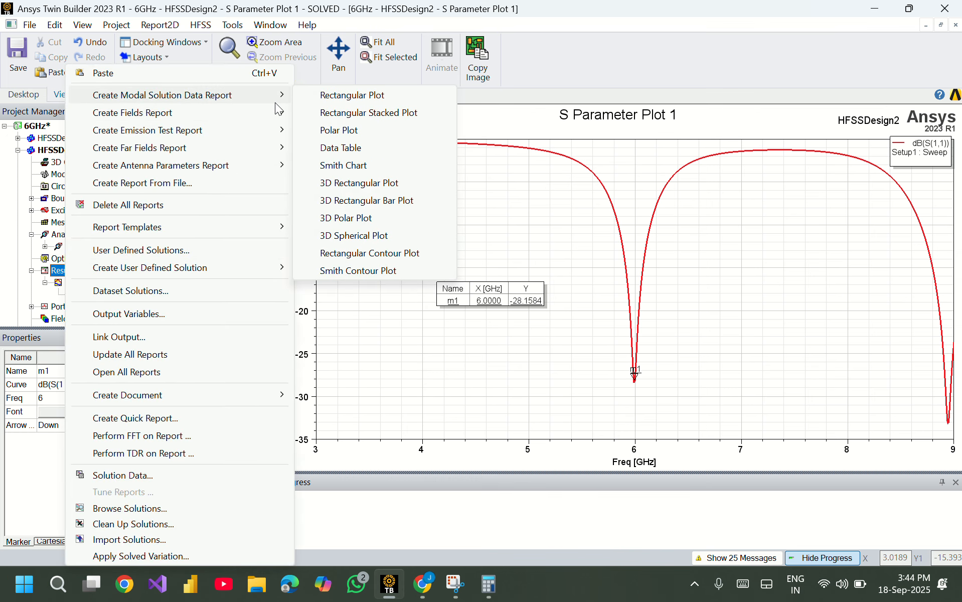
{"action": "left_click", "coordinate": [339, 99]}
{"action": "left_click", "coordinate": [531, 394]}
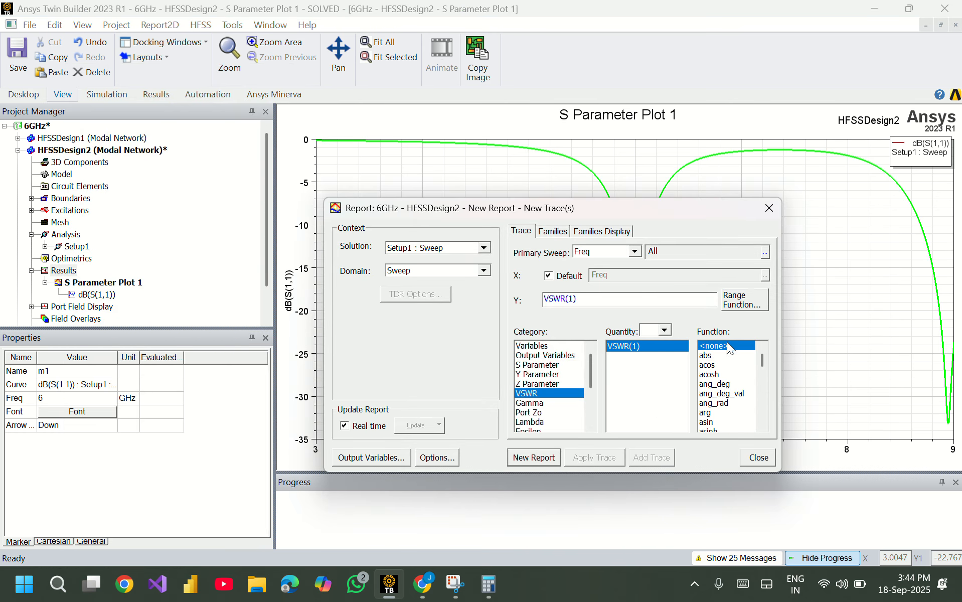
{"action": "left_click", "coordinate": [535, 459]}
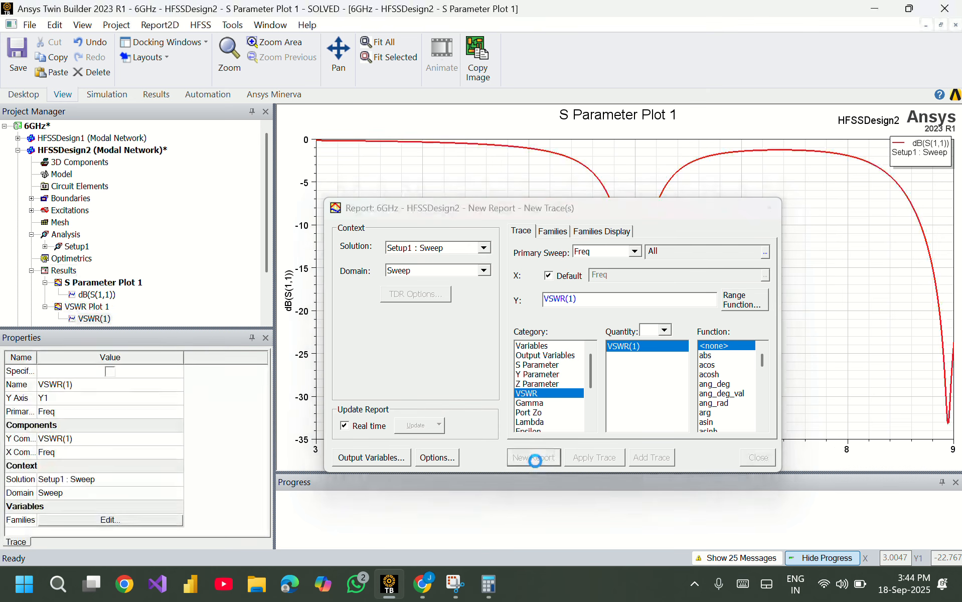
{"action": "left_click", "coordinate": [768, 208]}
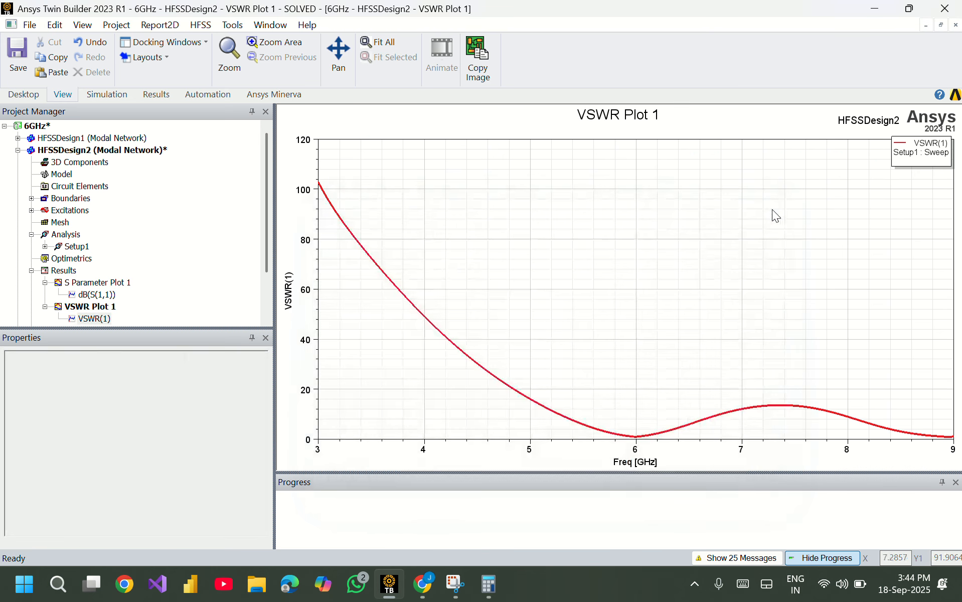
Place a marker on the VSWR(1) curve at about 4.76 GHz.
{"action": "right_click", "coordinate": [773, 211]}
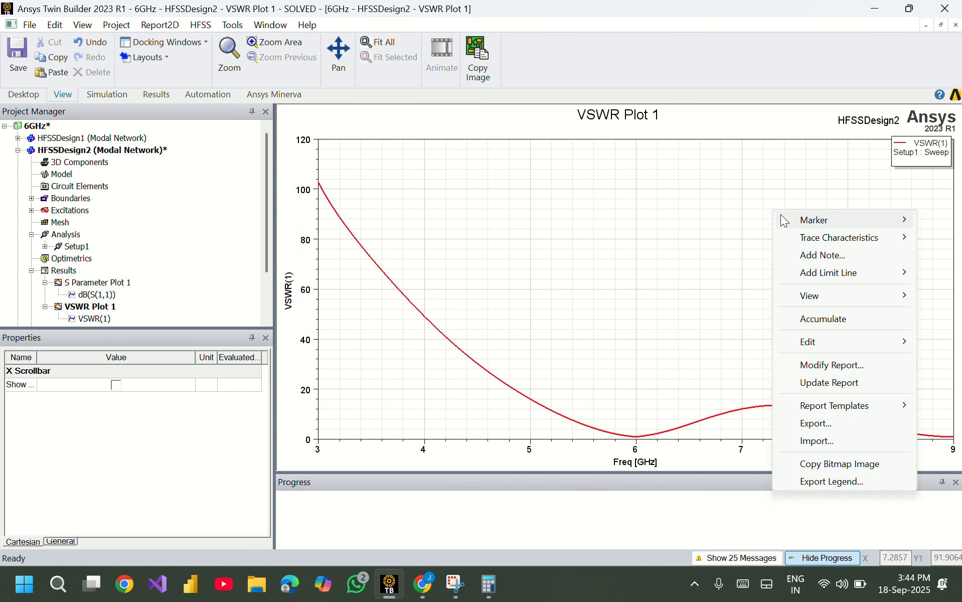
{"action": "mouse_move", "coordinate": [796, 220]}
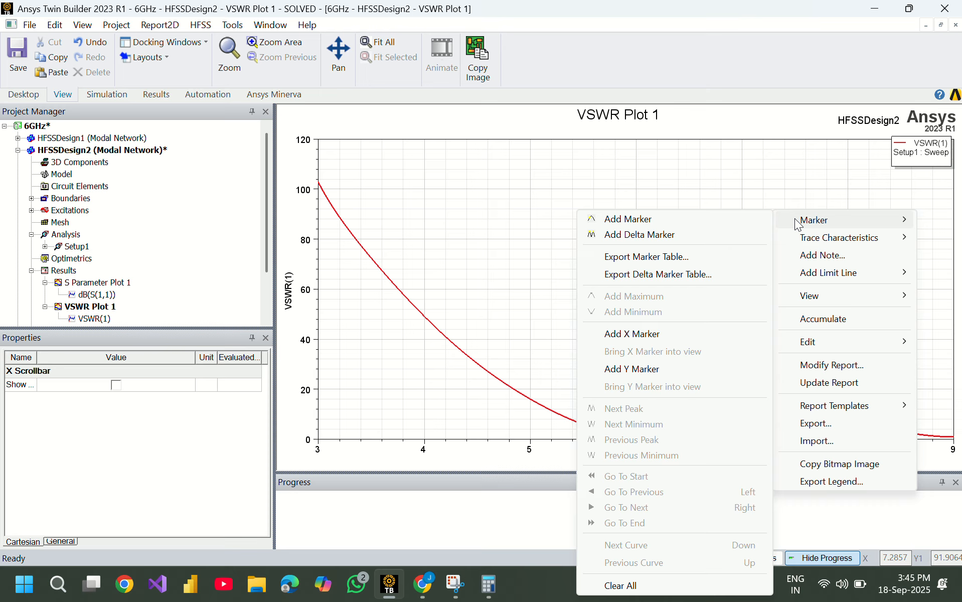
{"action": "left_click", "coordinate": [730, 219]}
{"action": "left_click", "coordinate": [515, 370]}
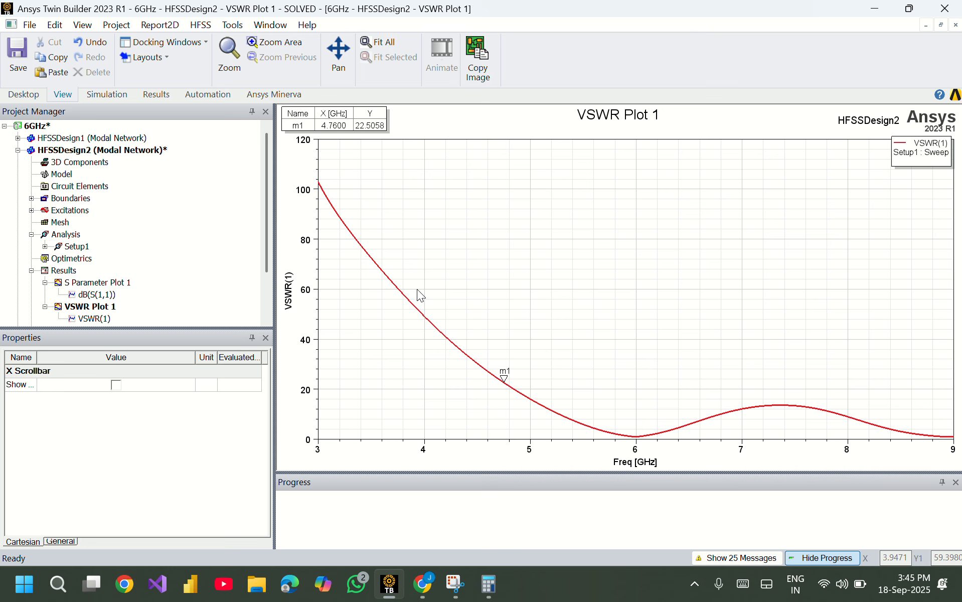
Set the VSWR marker's frequency to 6 GHz.
{"action": "double_click", "coordinate": [340, 121]}
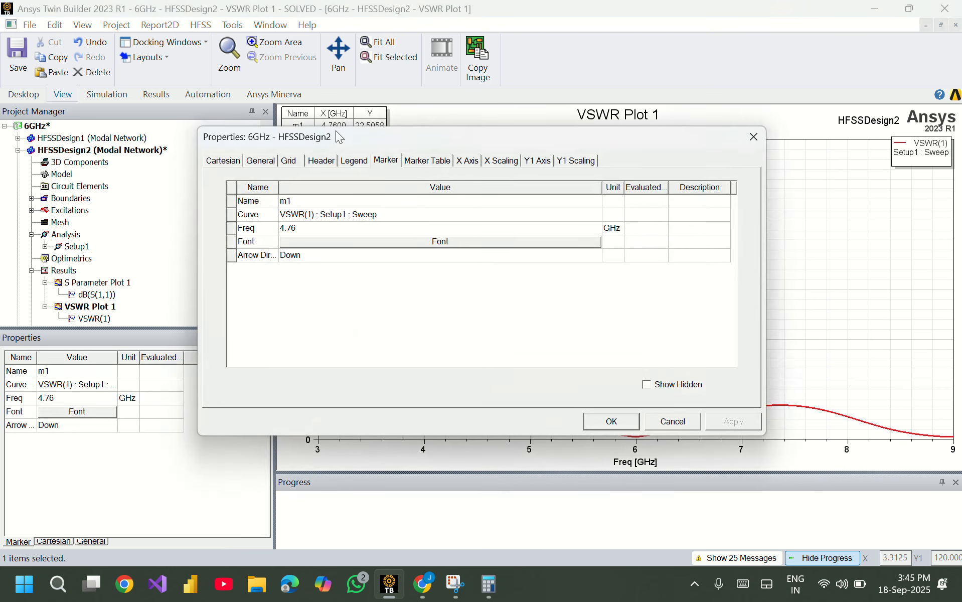
{"action": "left_click", "coordinate": [309, 227]}
{"action": "left_click", "coordinate": [310, 227]}
{"action": "type", "text": "6"}
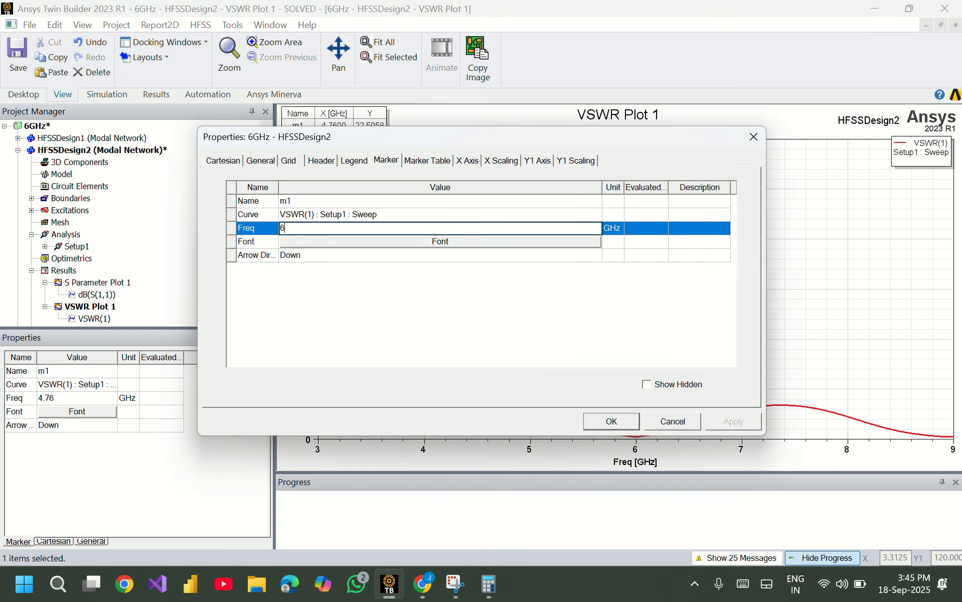
{"action": "left_click", "coordinate": [612, 422]}
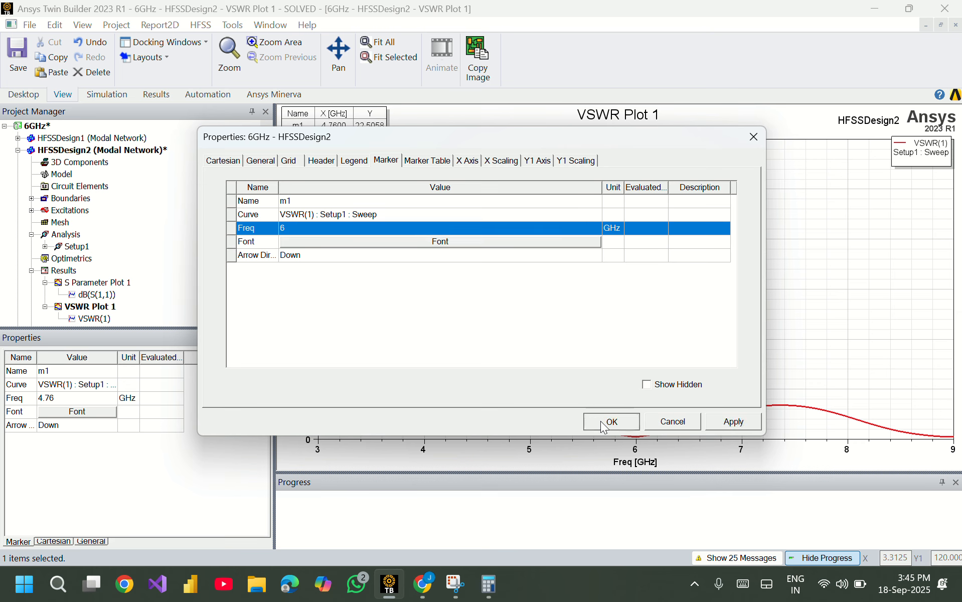
{"action": "left_click", "coordinate": [610, 355]}
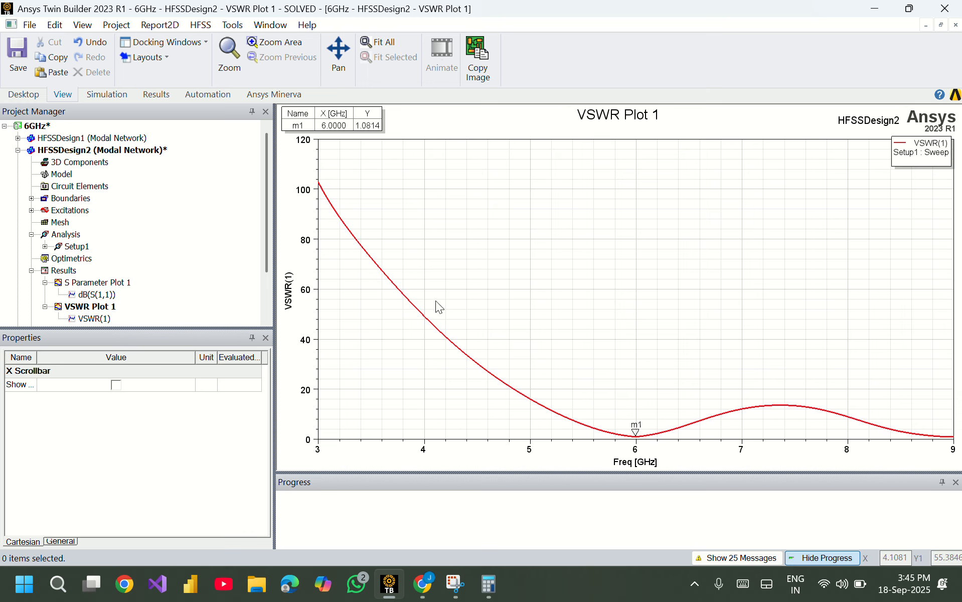
Hide all major and minor grid lines in the VSWR plot.
{"action": "double_click", "coordinate": [516, 208]}
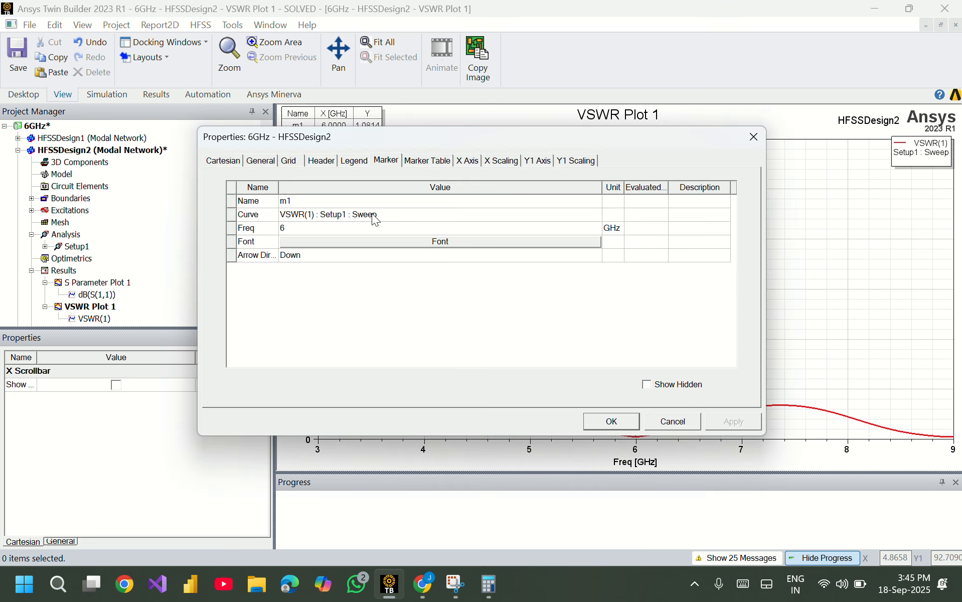
{"action": "left_click", "coordinate": [291, 161]}
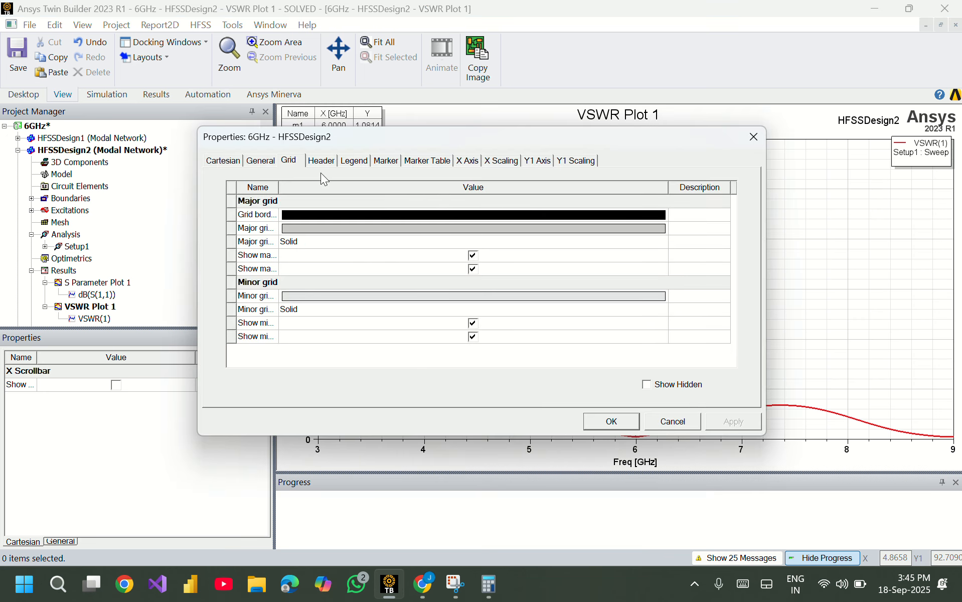
{"action": "left_click", "coordinate": [473, 255]}
{"action": "left_click", "coordinate": [473, 269]}
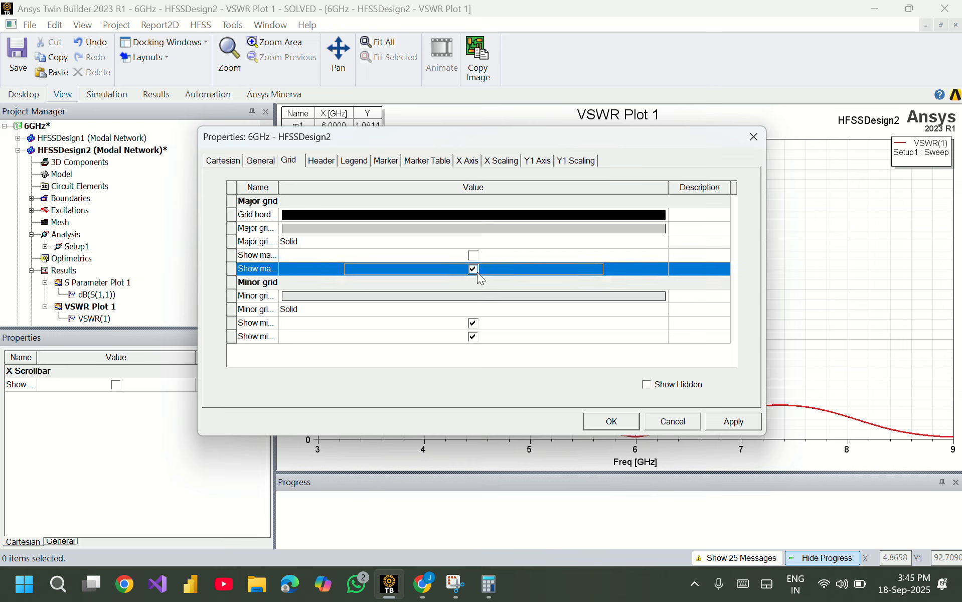
{"action": "left_click", "coordinate": [474, 322]}
{"action": "left_click", "coordinate": [473, 336]}
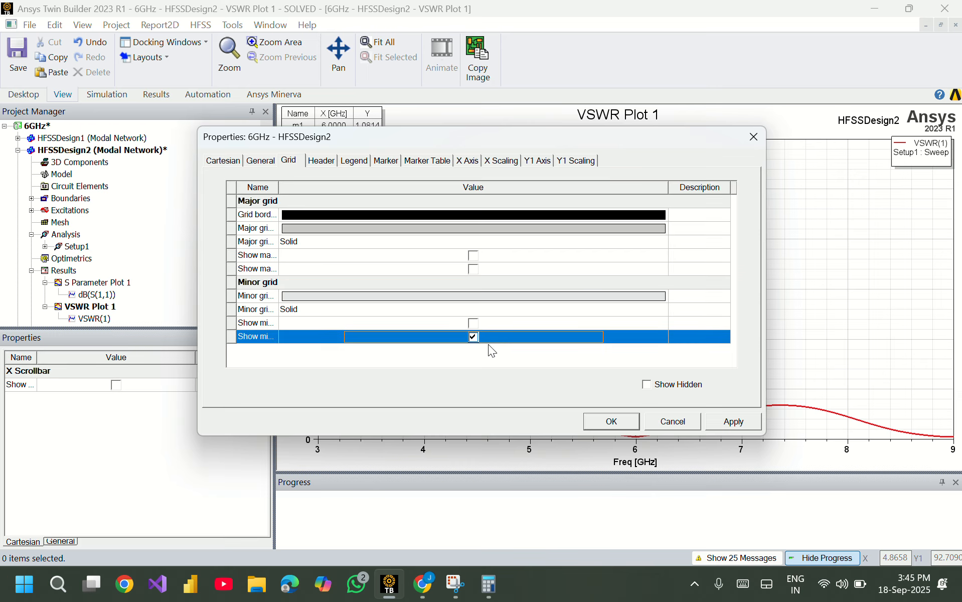
{"action": "left_click", "coordinate": [474, 337]}
{"action": "left_click", "coordinate": [611, 422]}
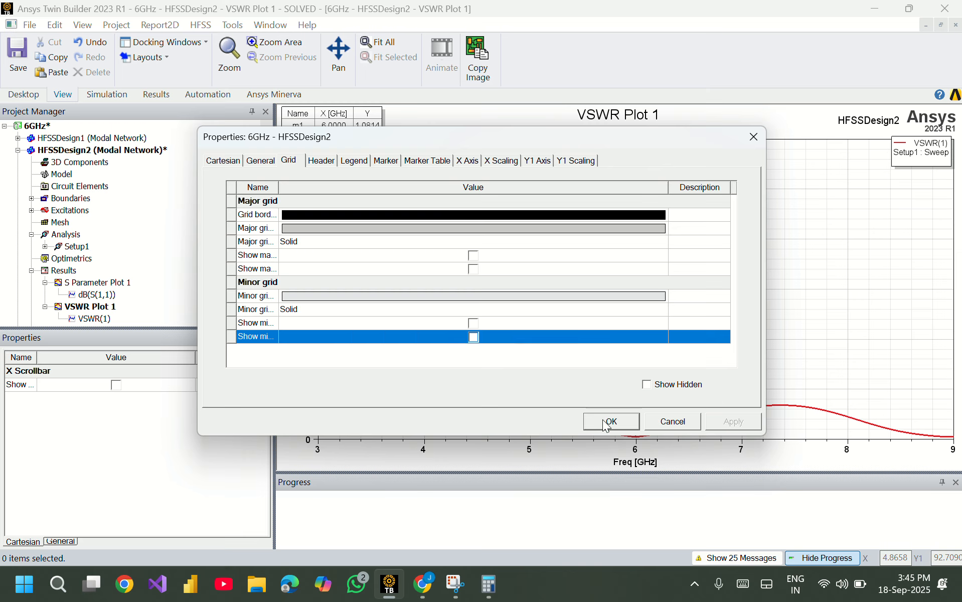
Close the Progress window and move the VSWR plot's legend and marker table into the empty area above the 6 GHz marker.
{"action": "left_click", "coordinate": [956, 482]}
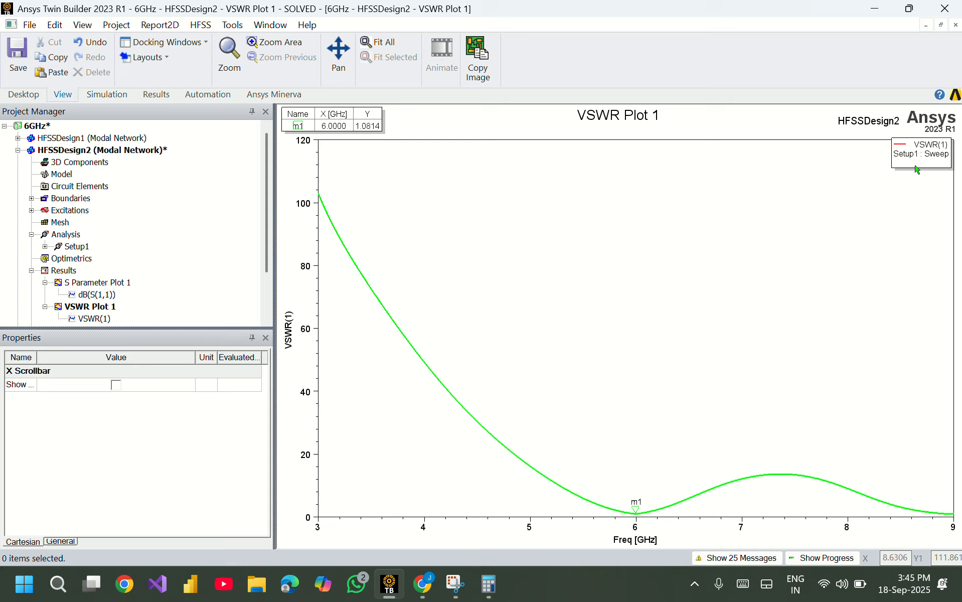
{"action": "mouse_move", "coordinate": [917, 168]}
{"action": "left_mouse_down"}
{"action": "mouse_move", "coordinate": [754, 247]}
{"action": "mouse_move", "coordinate": [595, 345]}
{"action": "left_mouse_up"}
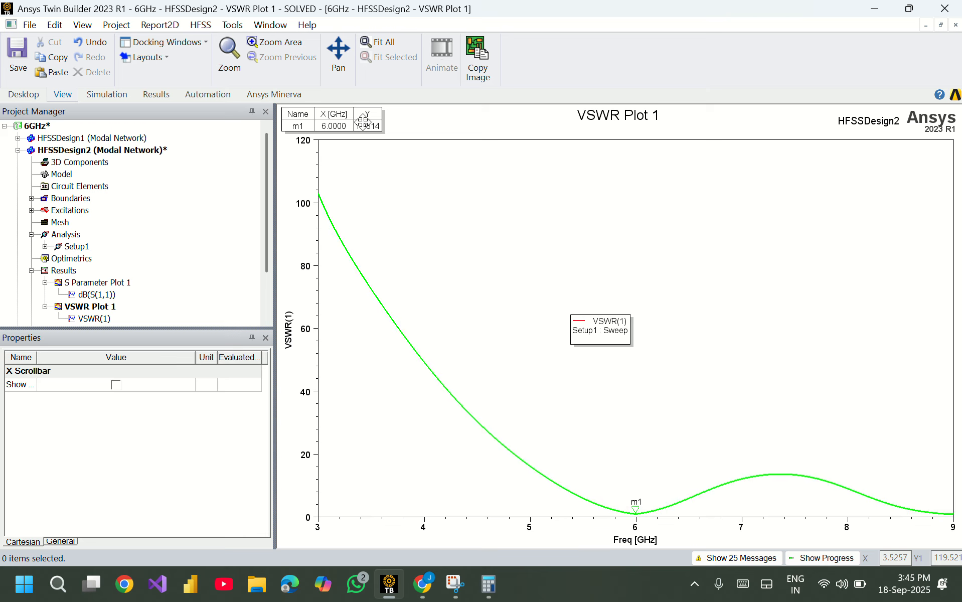
{"action": "mouse_move", "coordinate": [356, 120]}
{"action": "left_mouse_down"}
{"action": "mouse_move", "coordinate": [549, 247]}
{"action": "mouse_move", "coordinate": [673, 369]}
{"action": "mouse_move", "coordinate": [642, 365]}
{"action": "left_mouse_up"}
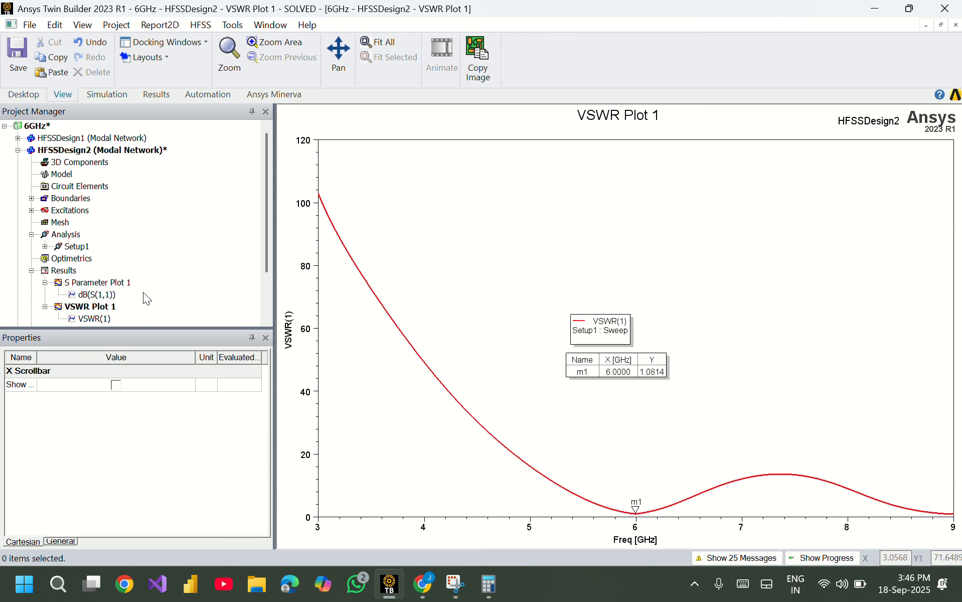
Open S Parameter Plot 1 and hide all its major and minor grid lines.
{"action": "double_click", "coordinate": [112, 282]}
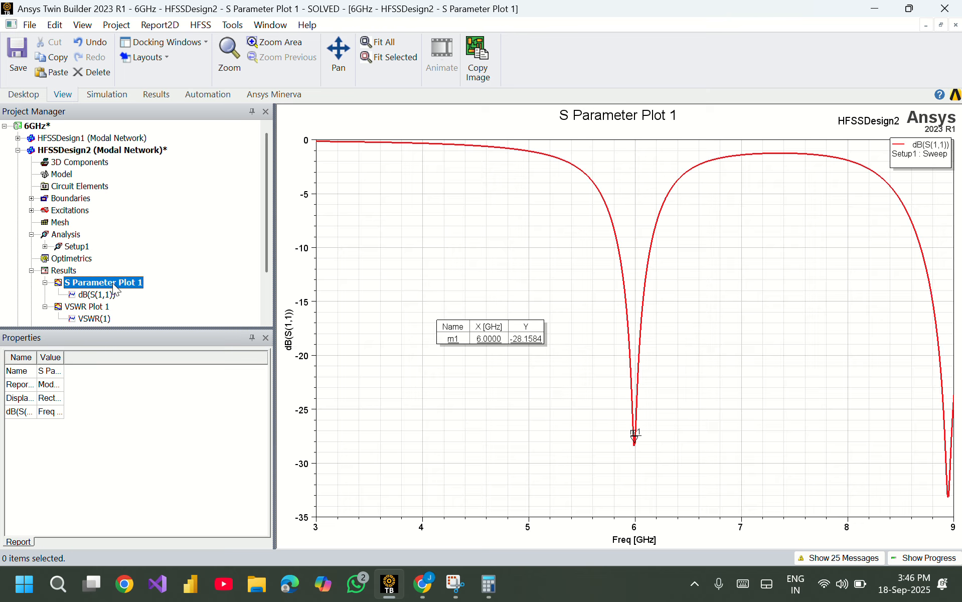
{"action": "double_click", "coordinate": [484, 274]}
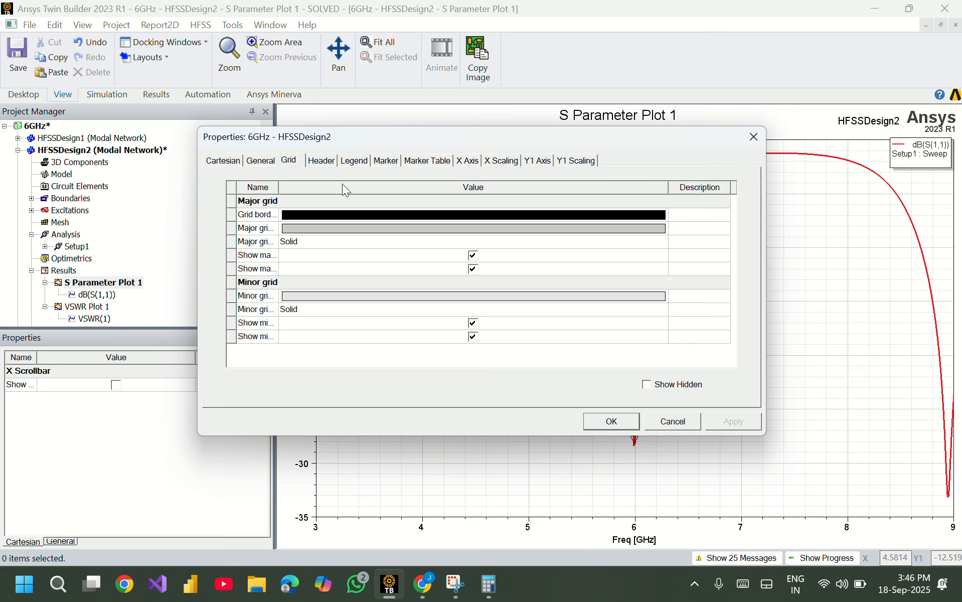
{"action": "left_click", "coordinate": [473, 255]}
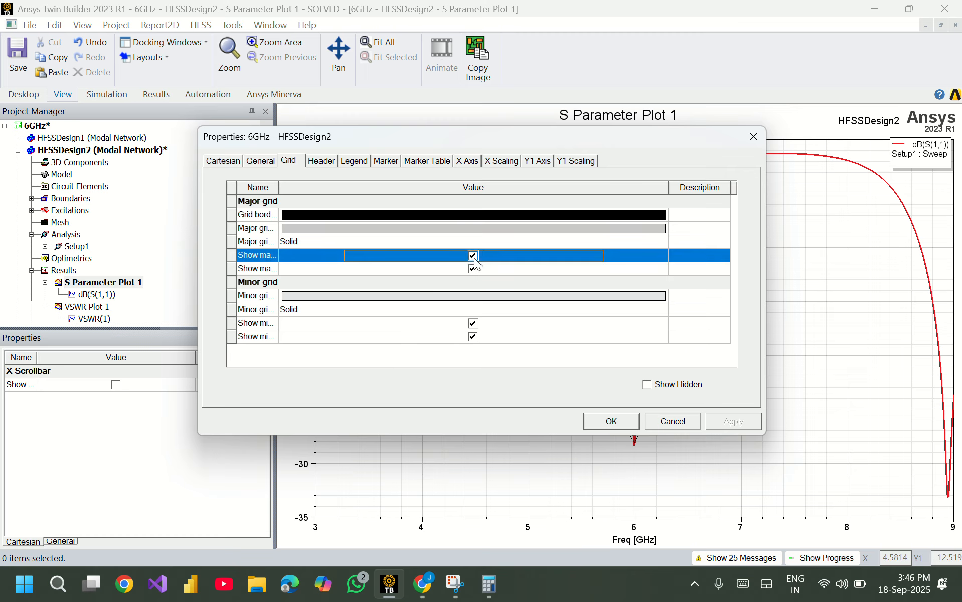
{"action": "left_click", "coordinate": [473, 256]}
{"action": "left_click", "coordinate": [473, 269]}
{"action": "left_click", "coordinate": [473, 269]}
{"action": "left_click", "coordinate": [473, 323]}
{"action": "left_click", "coordinate": [474, 323]}
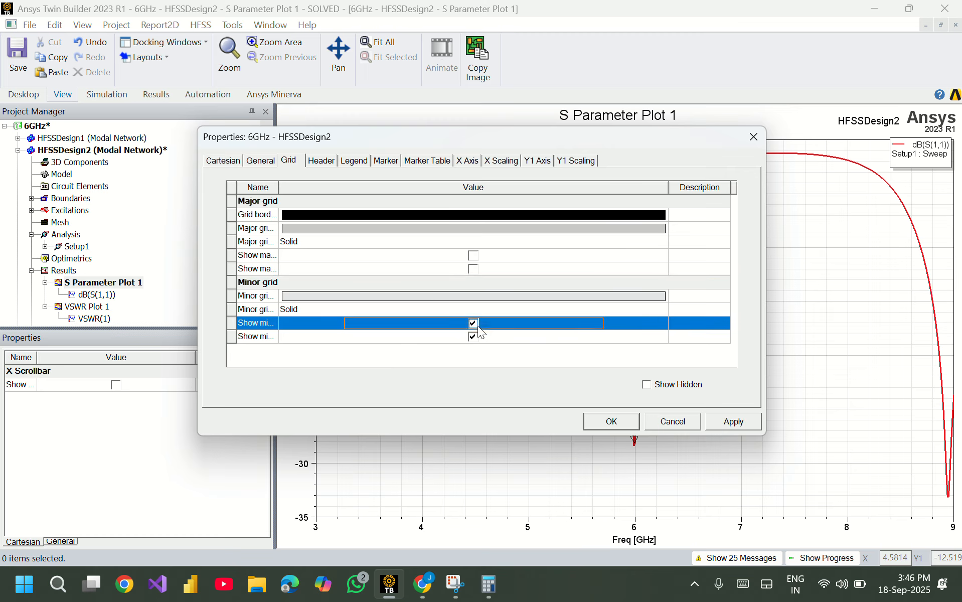
{"action": "left_click", "coordinate": [474, 337]}
{"action": "left_click", "coordinate": [475, 336]}
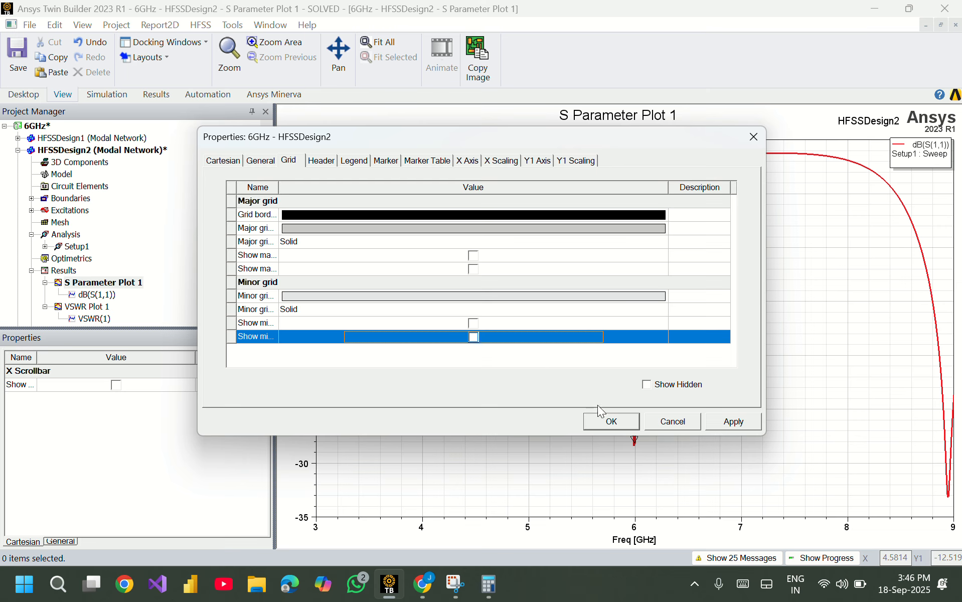
{"action": "left_click", "coordinate": [609, 421]}
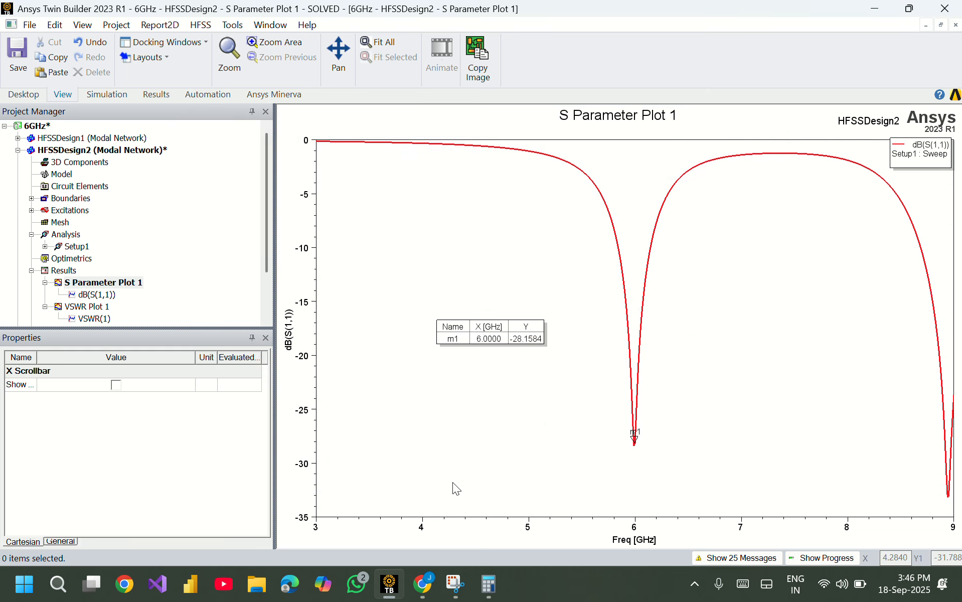
Start a far-field 3D Polar Plot report from the Results of HFSSDesign2 with dB(GainTotal) as its magnitude.
{"action": "left_click", "coordinate": [64, 271]}
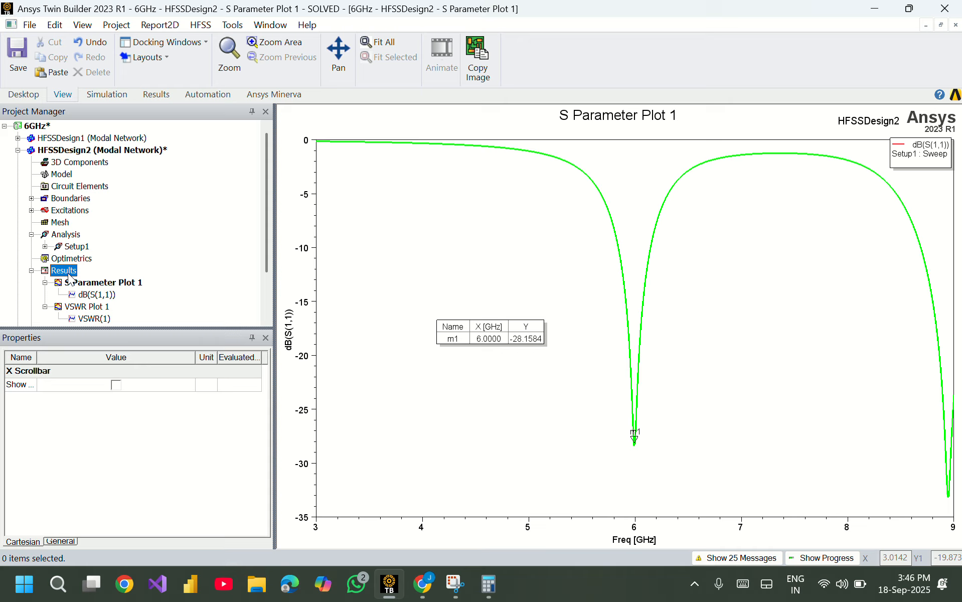
{"action": "right_click", "coordinate": [69, 279]}
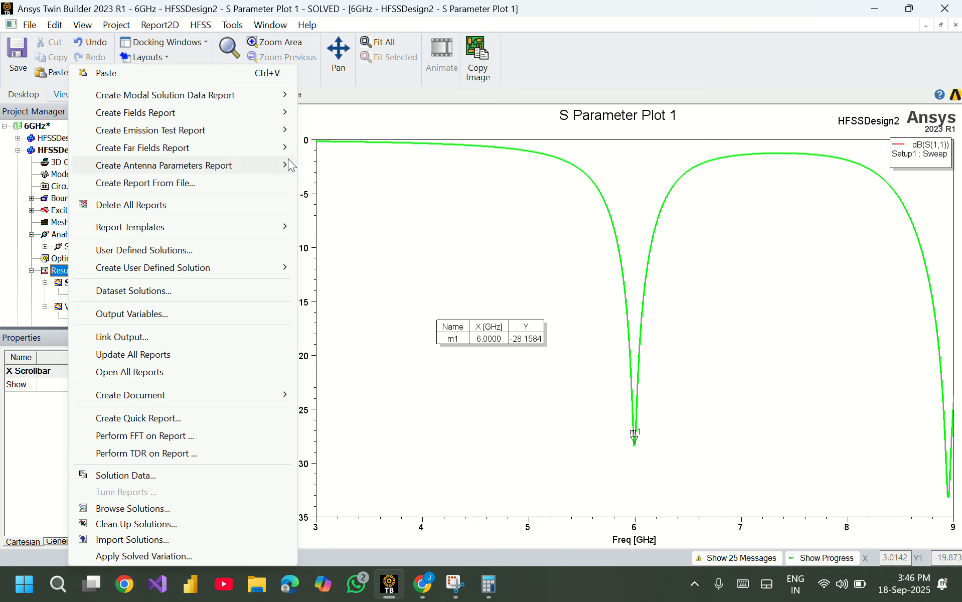
{"action": "mouse_move", "coordinate": [293, 149]}
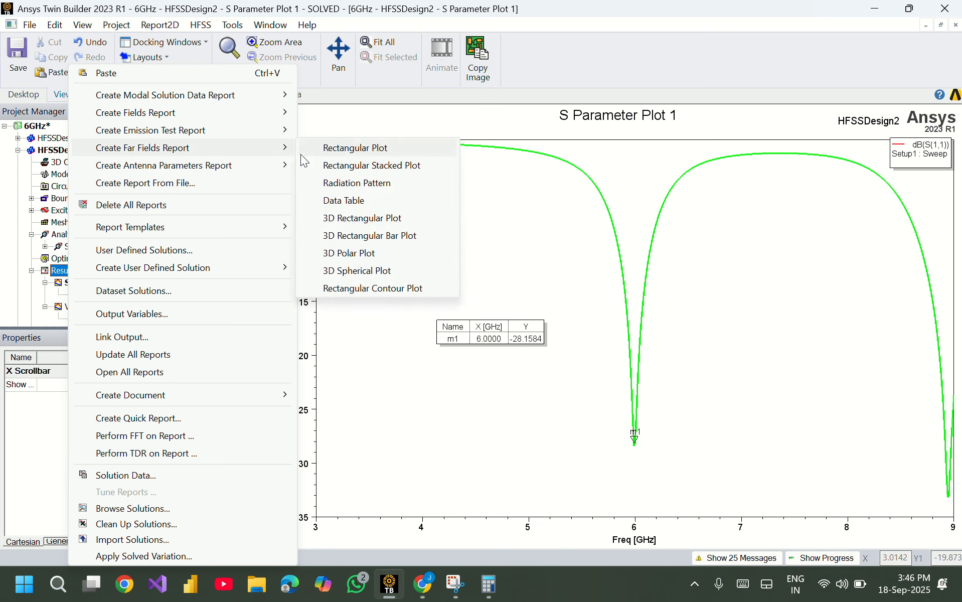
{"action": "left_click", "coordinate": [348, 253]}
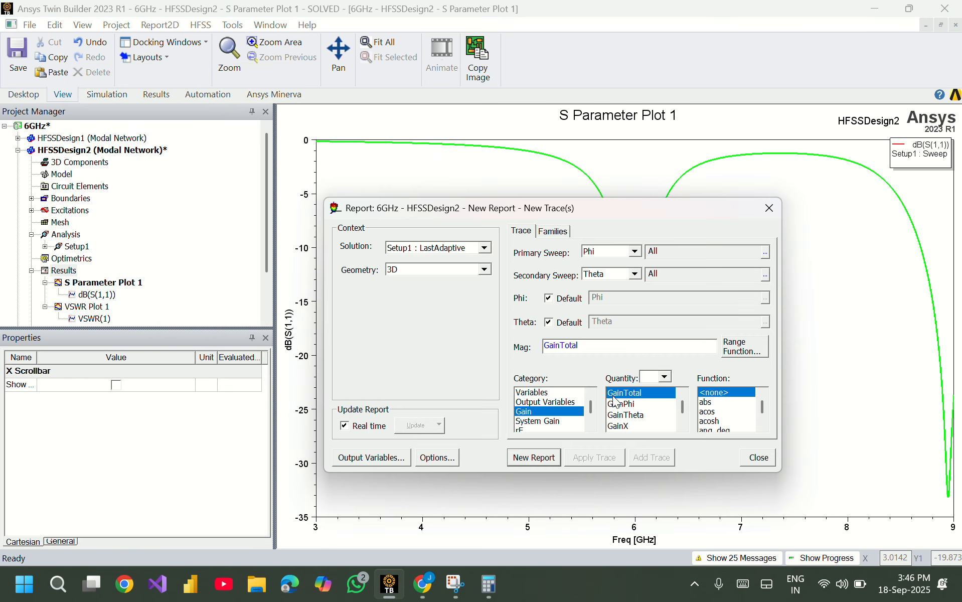
{"action": "scroll", "coordinate": [723, 415], "scroll_direction": "down", "scroll_amount": 1}
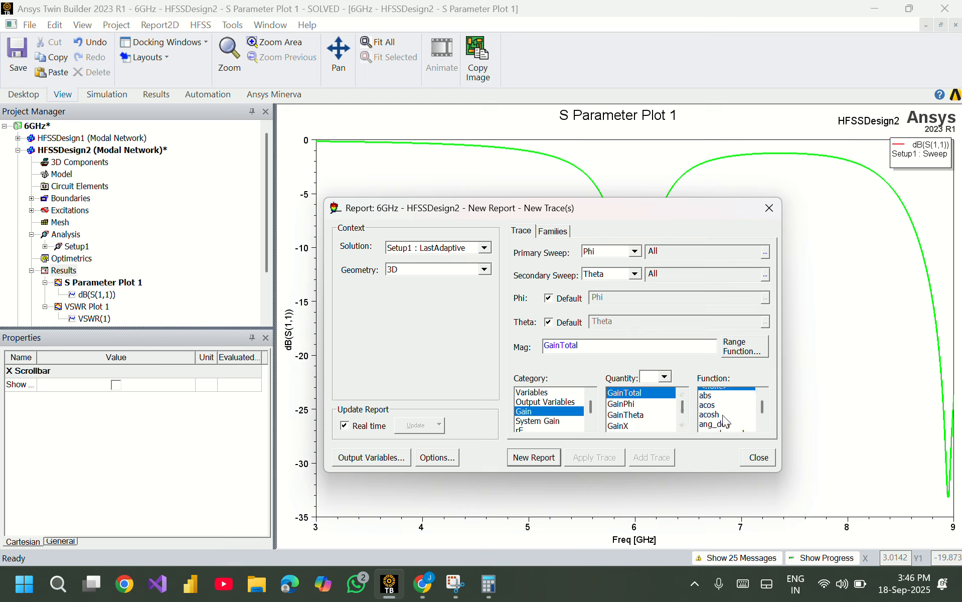
{"action": "scroll", "coordinate": [723, 414], "scroll_direction": "down", "scroll_amount": 2}
{"action": "left_click", "coordinate": [720, 412]}
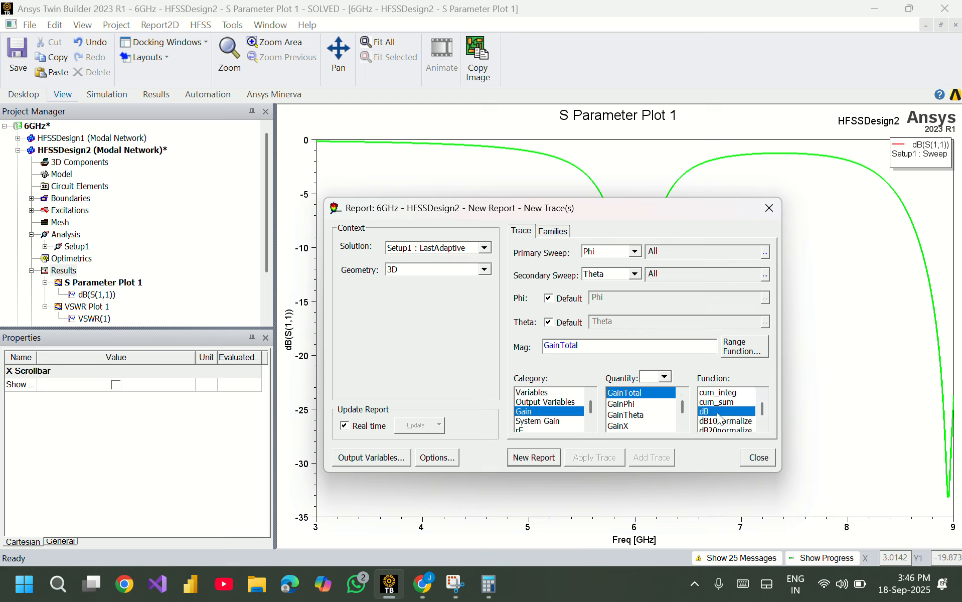
Set the gain report's solution to Setup1 : Sweep, check its 6GHz frequency family, and create the 3D gain plot.
{"action": "left_click", "coordinate": [485, 248]}
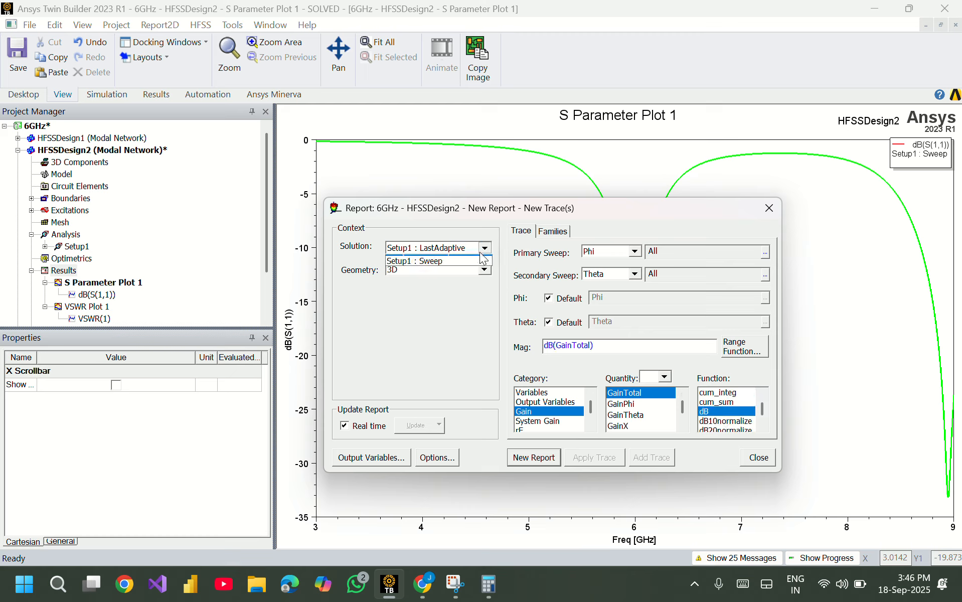
{"action": "left_click", "coordinate": [440, 270]}
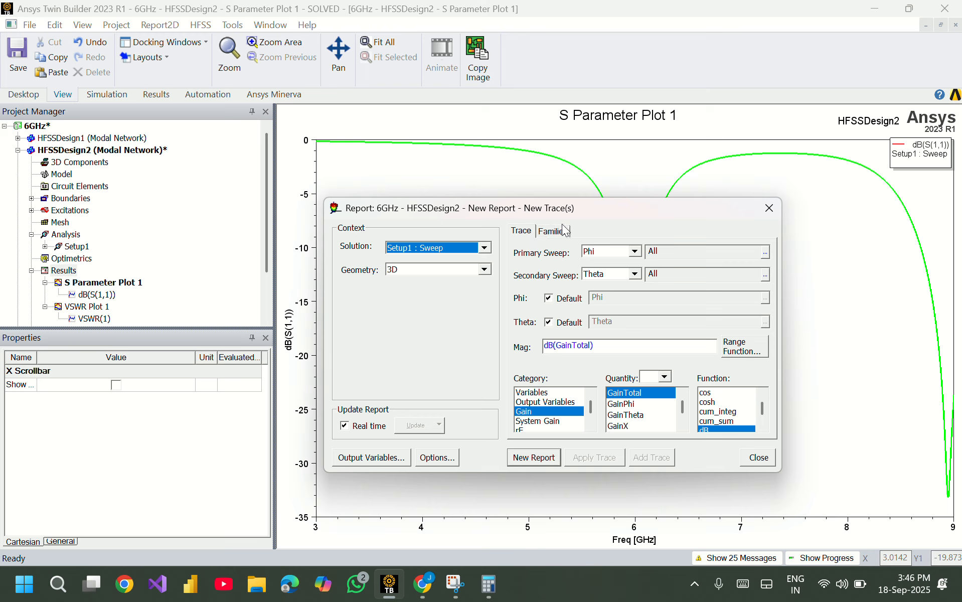
{"action": "left_click", "coordinate": [554, 231]}
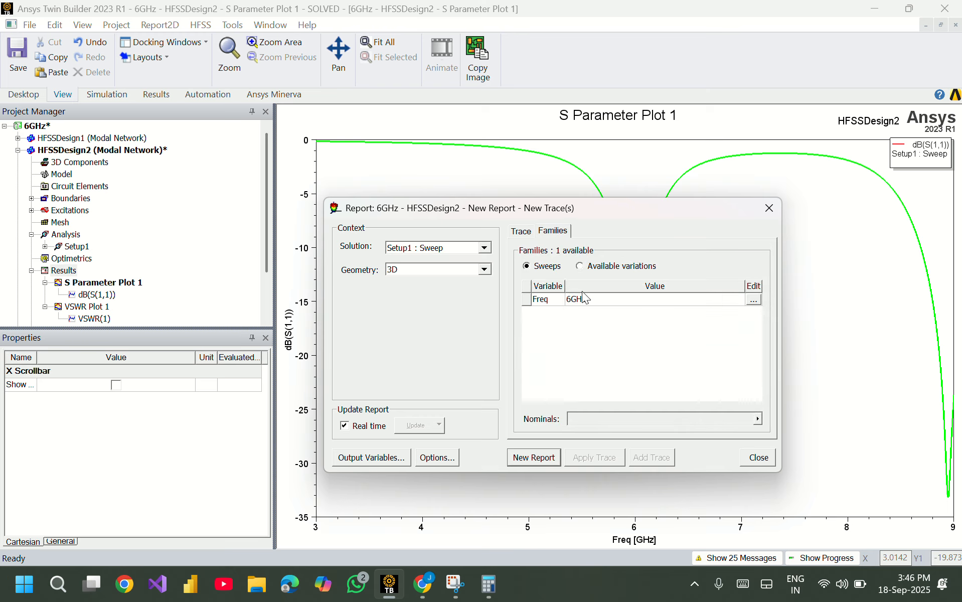
{"action": "left_click", "coordinate": [525, 234]}
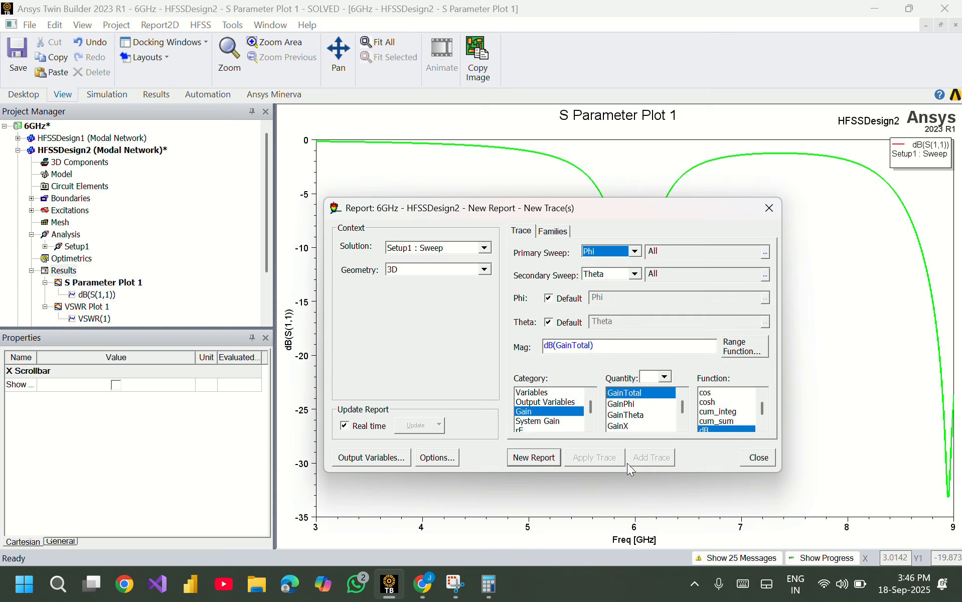
{"action": "left_click", "coordinate": [533, 457]}
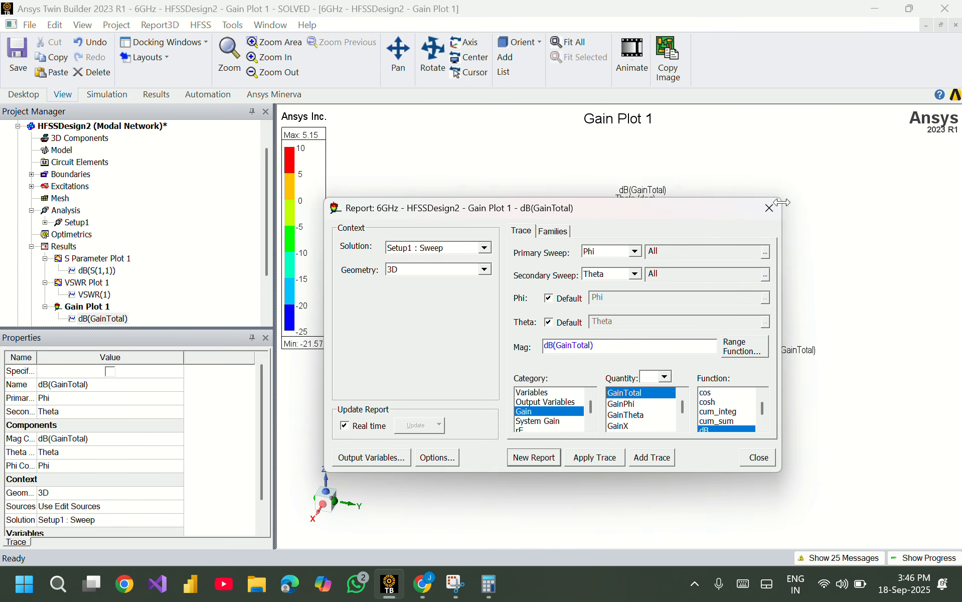
{"action": "left_click", "coordinate": [769, 209]}
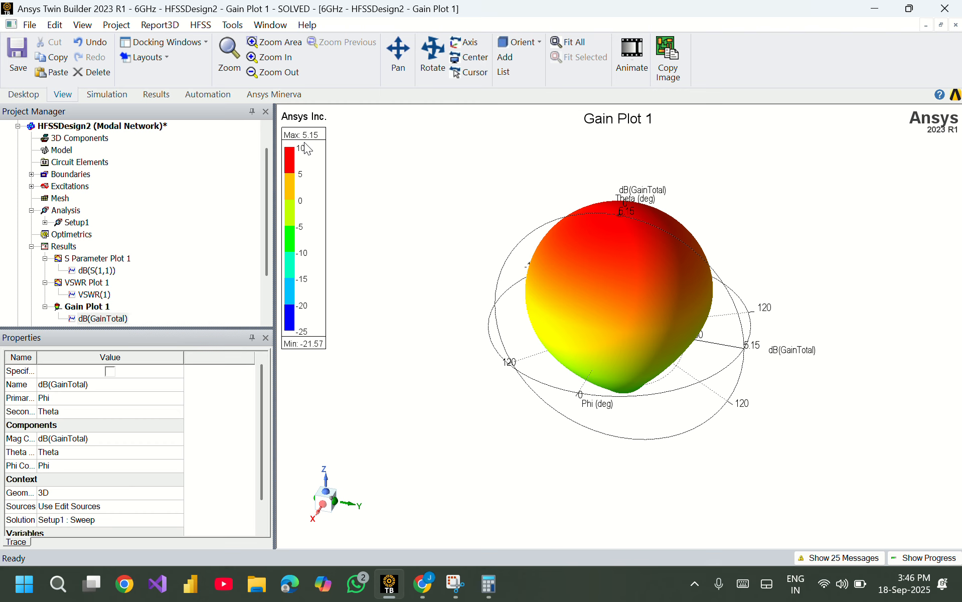
Start another far-field 3D Polar Plot report with the Directivity quantity DirTotal and the dB function.
{"action": "right_click", "coordinate": [65, 248]}
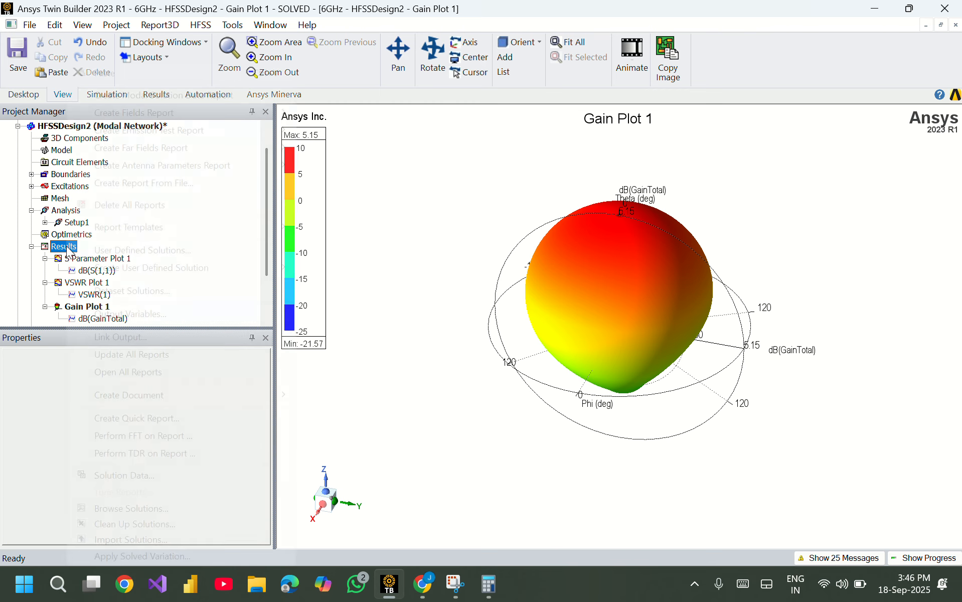
{"action": "mouse_move", "coordinate": [278, 150]}
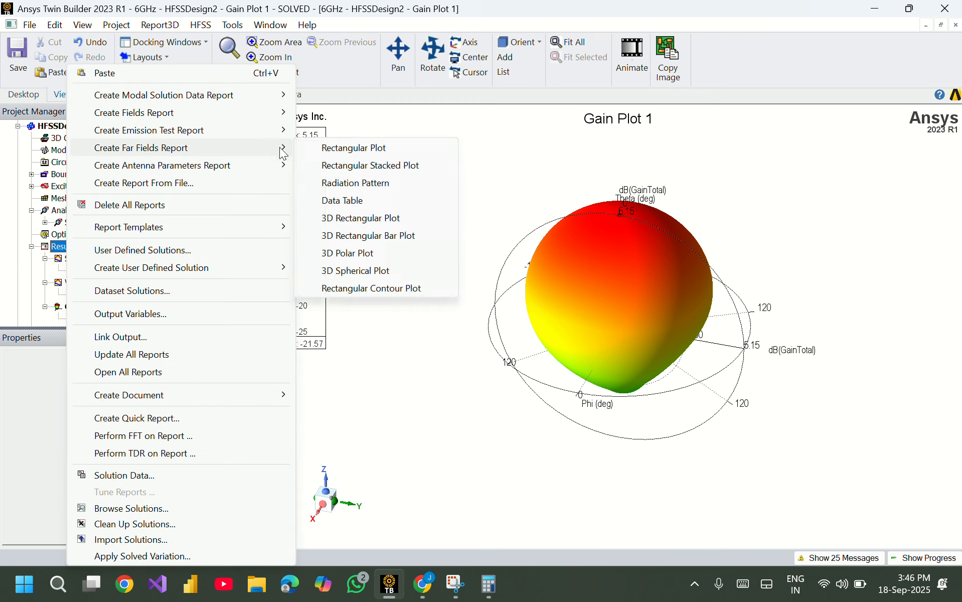
{"action": "left_click", "coordinate": [348, 253]}
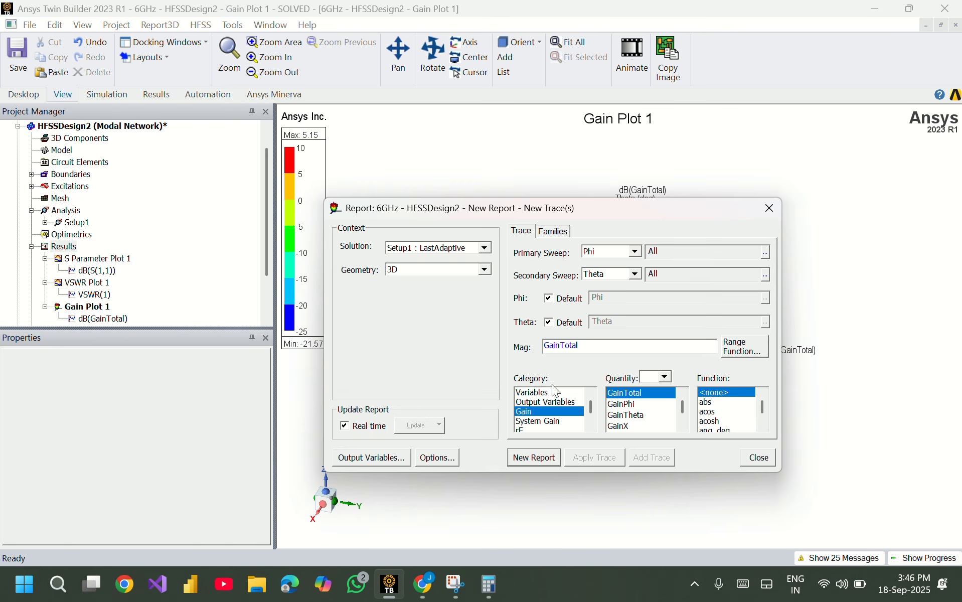
{"action": "scroll", "coordinate": [554, 401], "scroll_direction": "down", "scroll_amount": 4}
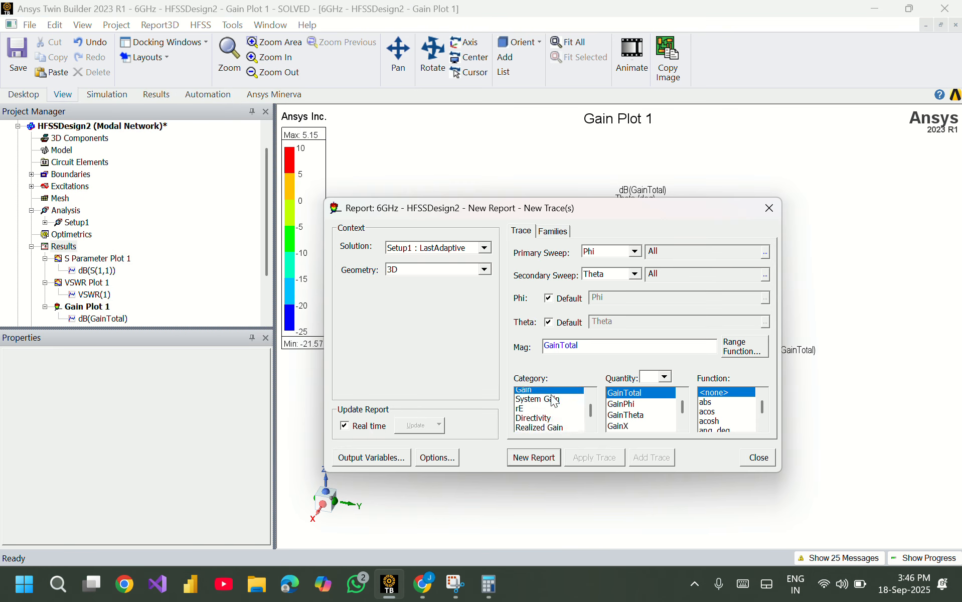
{"action": "left_click", "coordinate": [549, 402]}
{"action": "scroll", "coordinate": [743, 429], "scroll_direction": "down", "scroll_amount": 2}
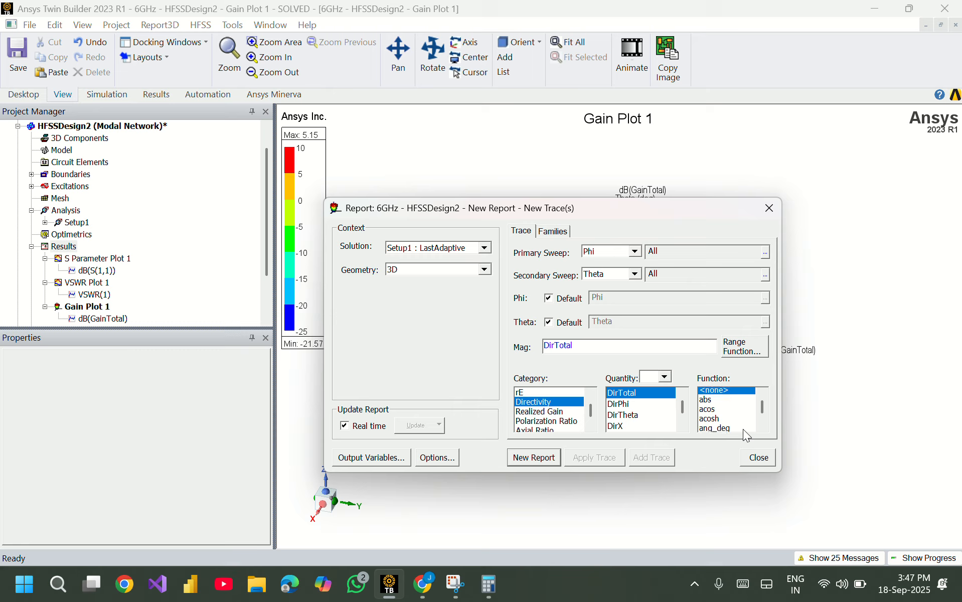
{"action": "scroll", "coordinate": [723, 418], "scroll_direction": "down", "scroll_amount": 2}
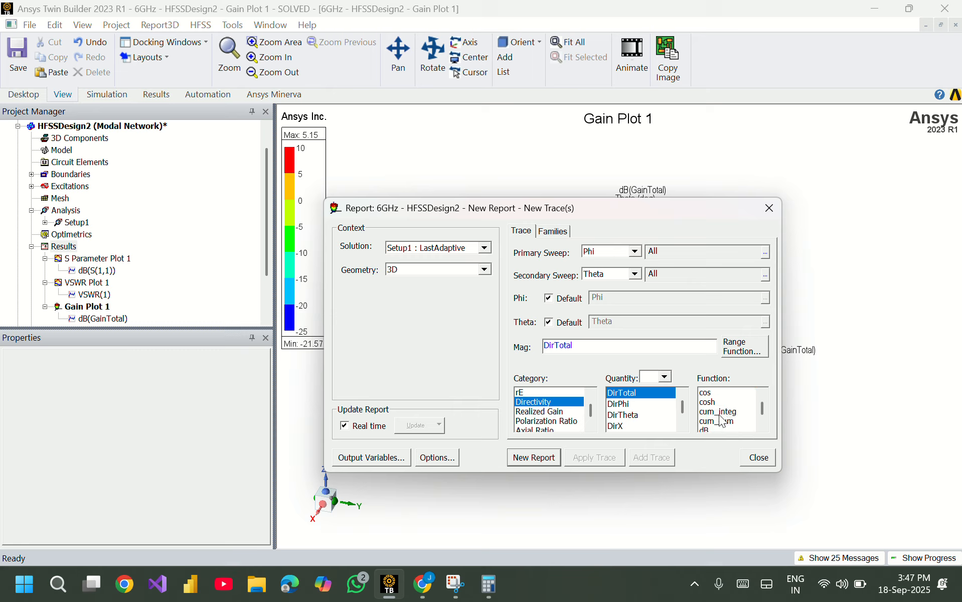
{"action": "left_click", "coordinate": [712, 423]}
{"action": "left_click", "coordinate": [708, 429]}
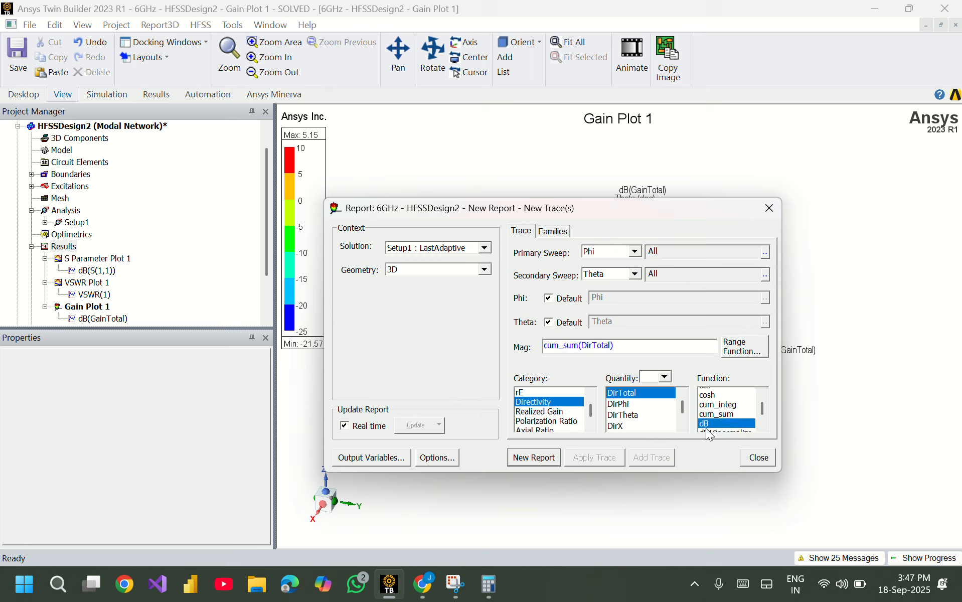
Set the directivity report's solution to Setup1 : Sweep, check its 6GHz frequency family, and create the 3D directivity plot.
{"action": "left_click", "coordinate": [485, 248]}
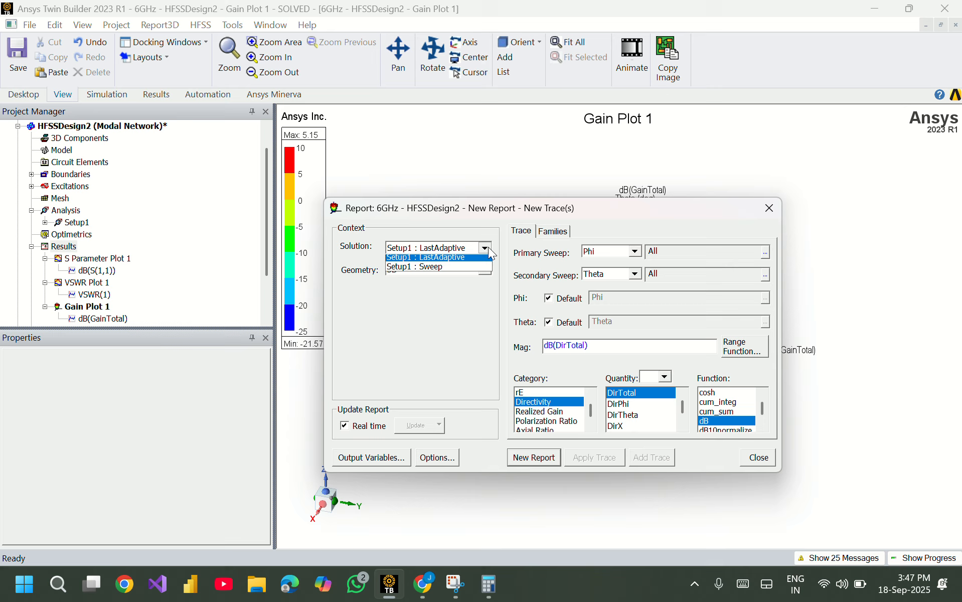
{"action": "left_click", "coordinate": [444, 270]}
{"action": "left_click", "coordinate": [464, 270]}
{"action": "left_click", "coordinate": [565, 235]}
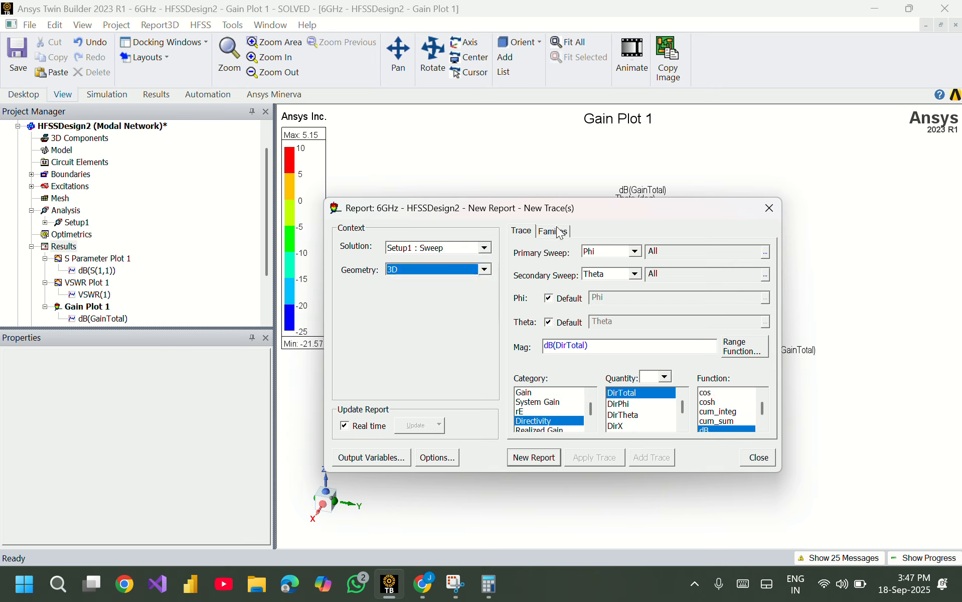
{"action": "left_click", "coordinate": [566, 236]}
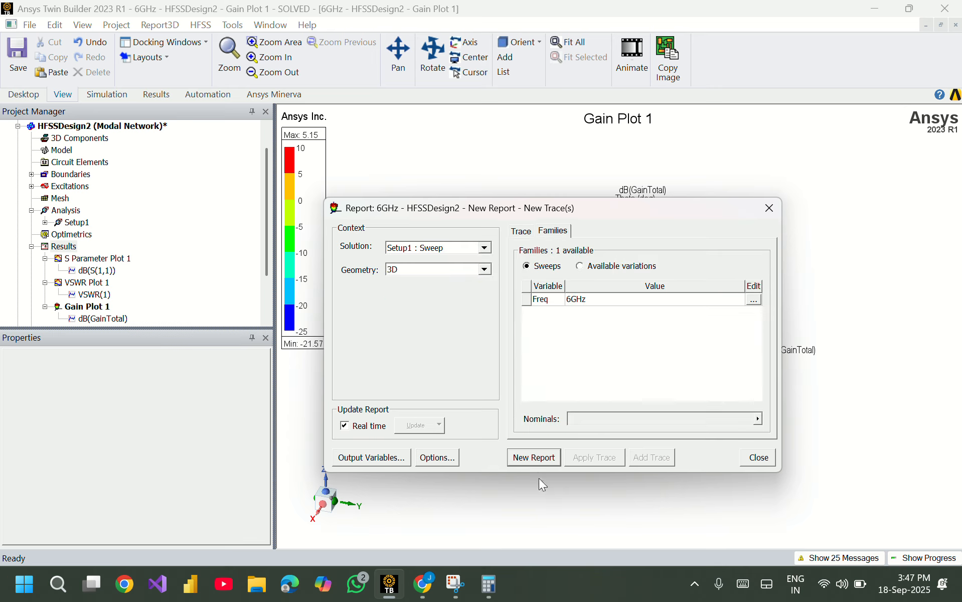
{"action": "left_click", "coordinate": [533, 464]}
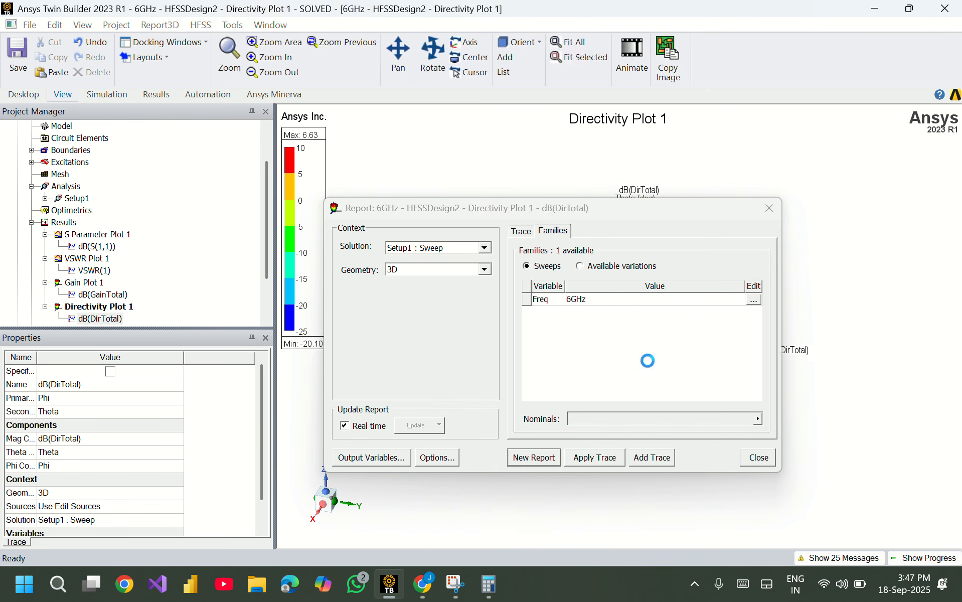
{"action": "left_click", "coordinate": [776, 201]}
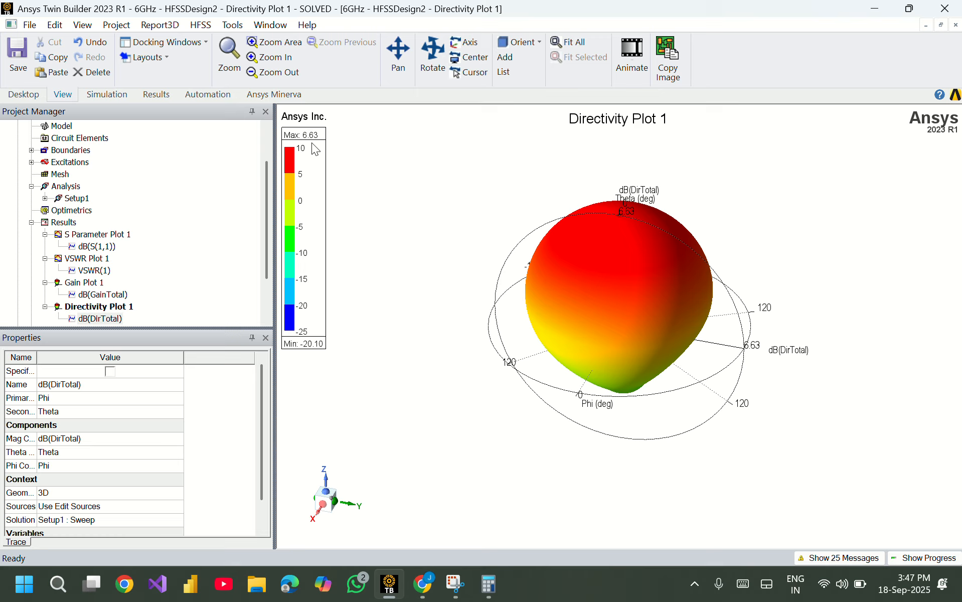
Start a far-field Radiation Pattern report of dB(GainTotal) using the Setup1 : Sweep solution.
{"action": "left_click", "coordinate": [66, 224]}
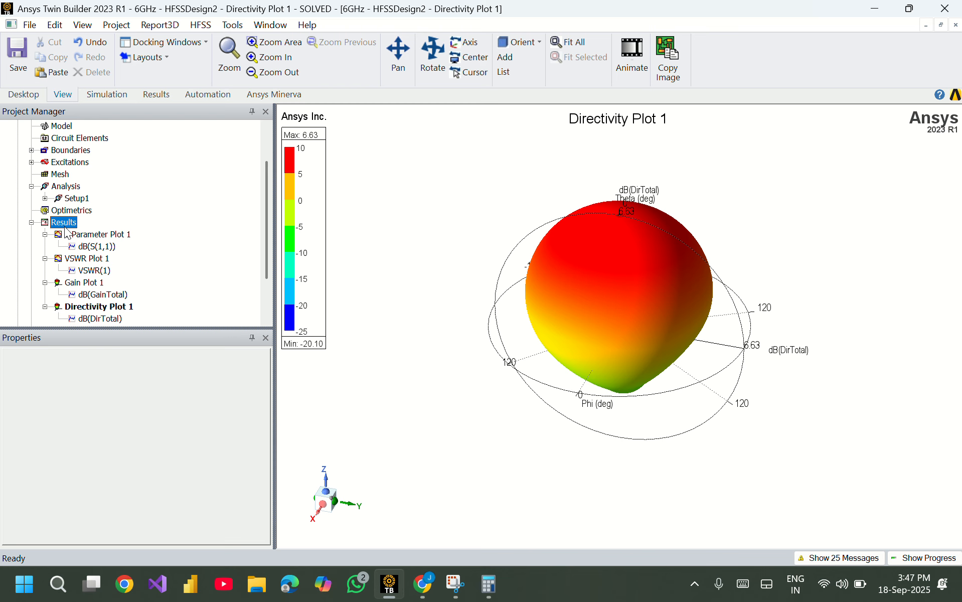
{"action": "right_click", "coordinate": [66, 230]}
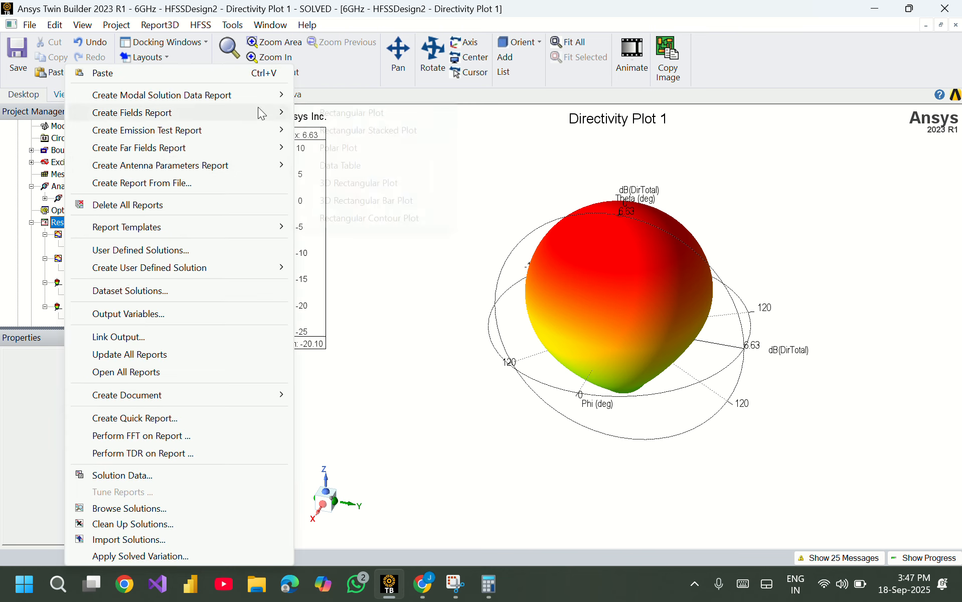
{"action": "mouse_move", "coordinate": [271, 151]}
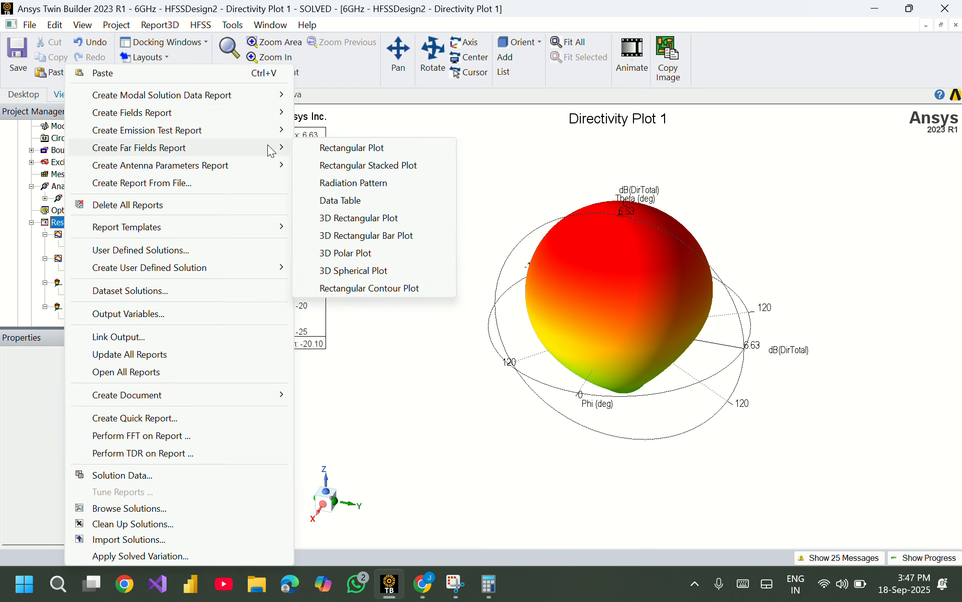
{"action": "left_click", "coordinate": [342, 186]}
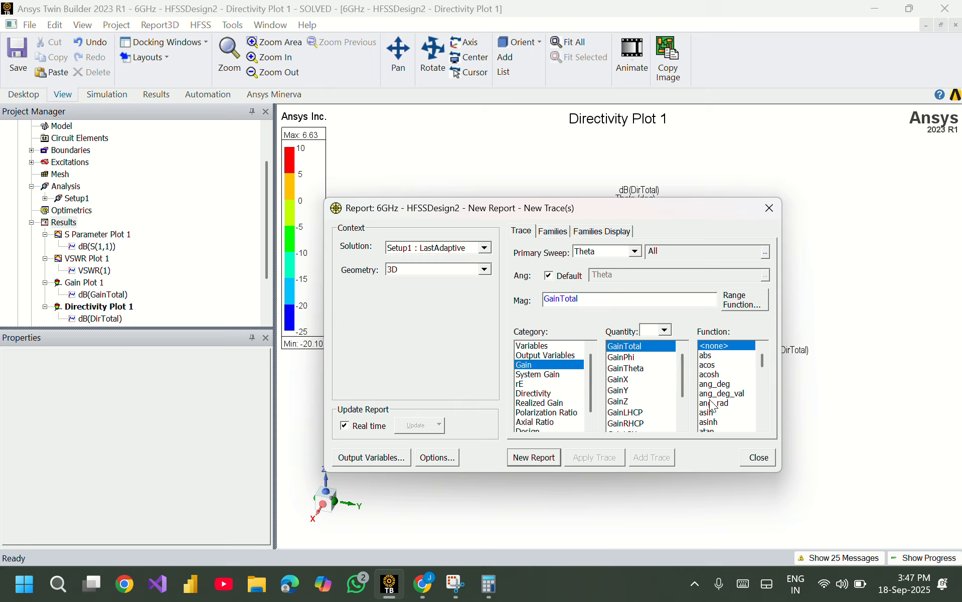
{"action": "scroll", "coordinate": [711, 400], "scroll_direction": "down", "scroll_amount": 1}
{"action": "scroll", "coordinate": [714, 406], "scroll_direction": "down", "scroll_amount": 2}
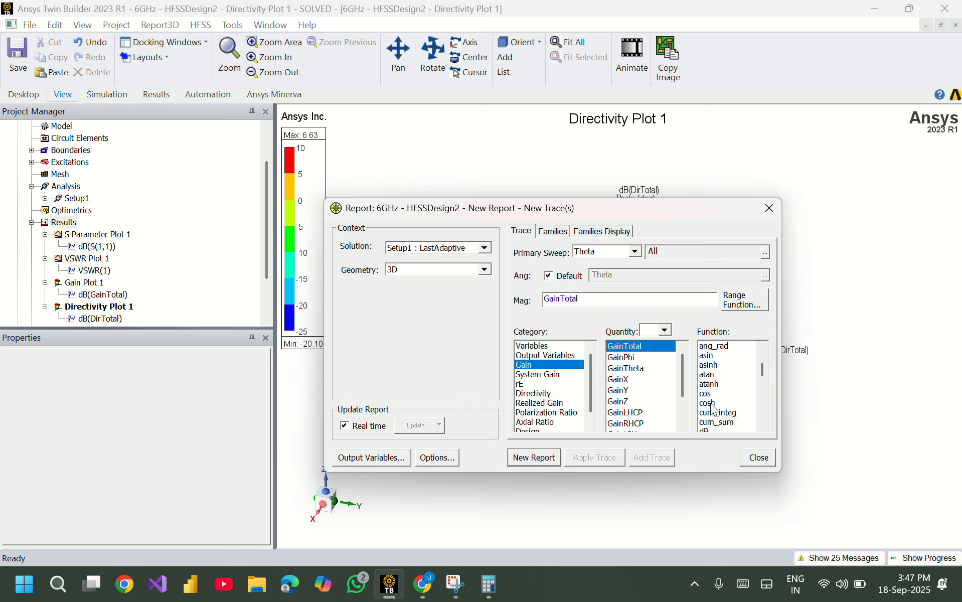
{"action": "left_click", "coordinate": [715, 430]}
{"action": "left_click", "coordinate": [485, 248]}
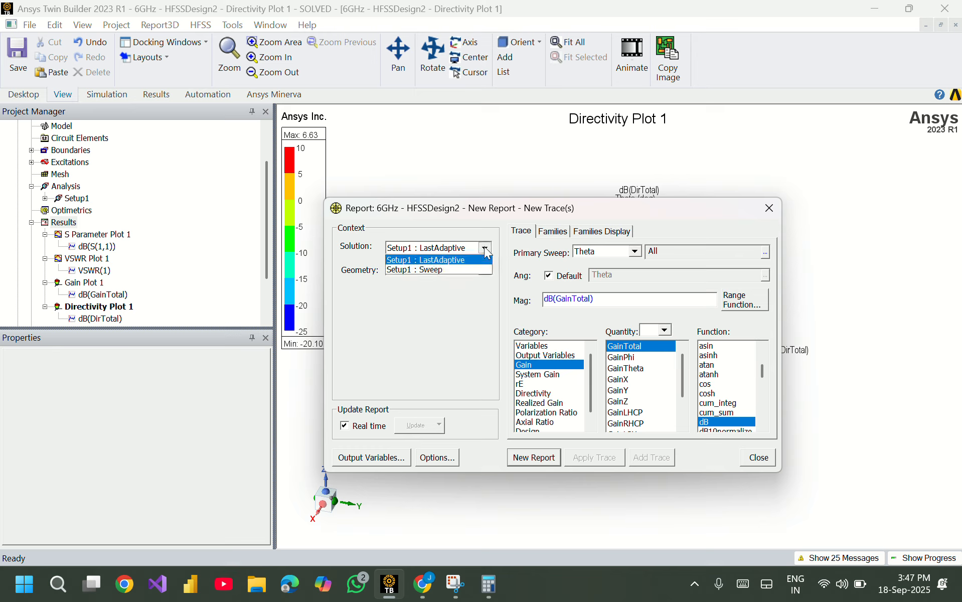
{"action": "left_click", "coordinate": [448, 270]}
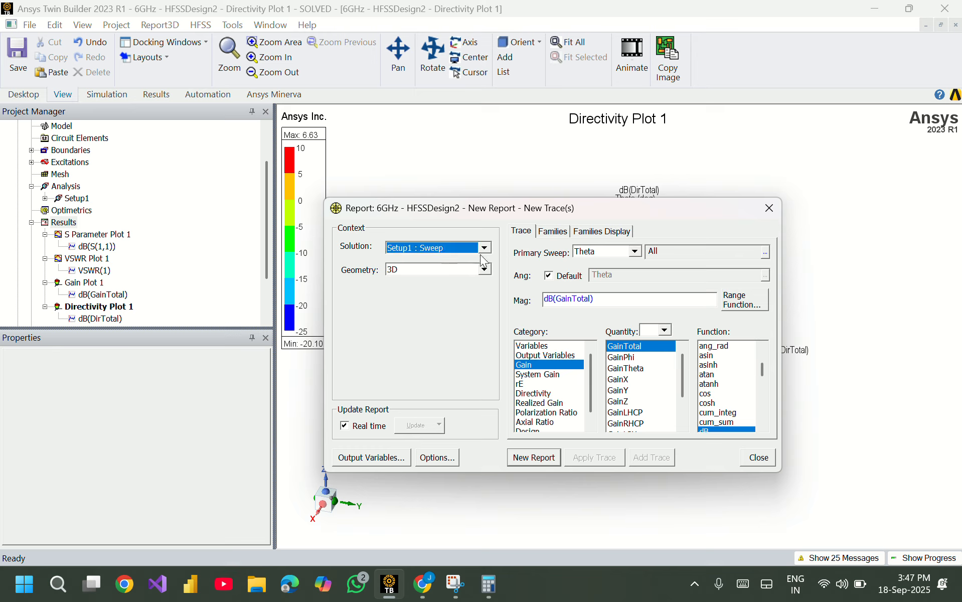
Restrict the radiation pattern report's Phi family to the 0deg and 90deg values.
{"action": "left_click", "coordinate": [566, 233]}
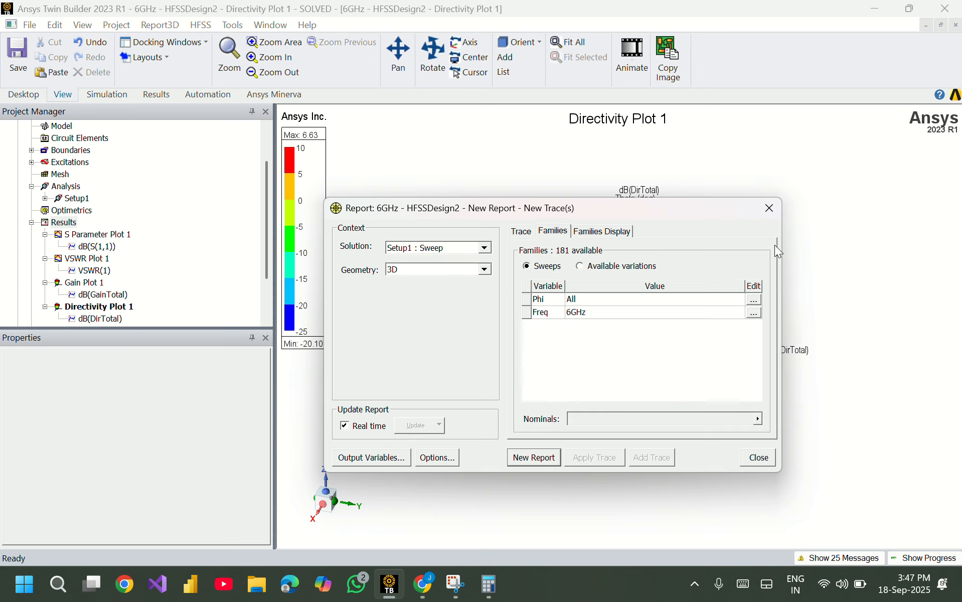
{"action": "left_click", "coordinate": [753, 300]}
{"action": "left_click", "coordinate": [776, 324]}
{"action": "left_click", "coordinate": [790, 342]}
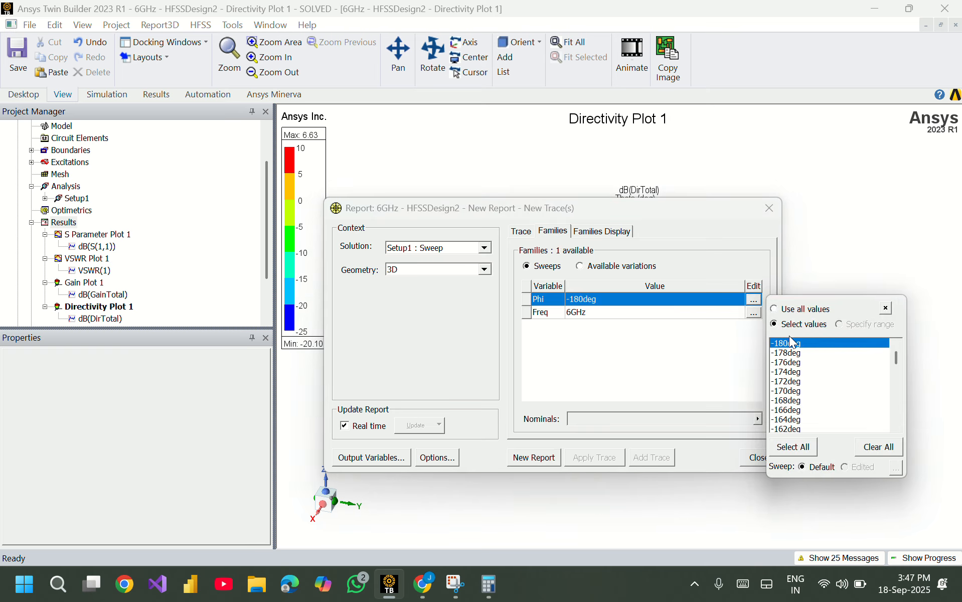
{"action": "scroll", "coordinate": [895, 403], "scroll_direction": "down", "scroll_amount": 3}
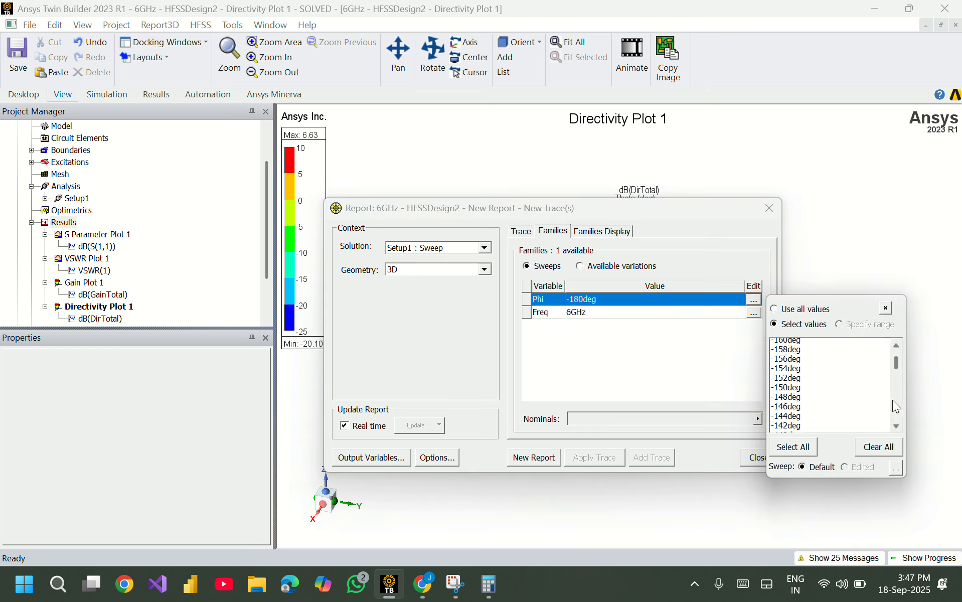
{"action": "scroll", "coordinate": [893, 401], "scroll_direction": "down", "scroll_amount": 20}
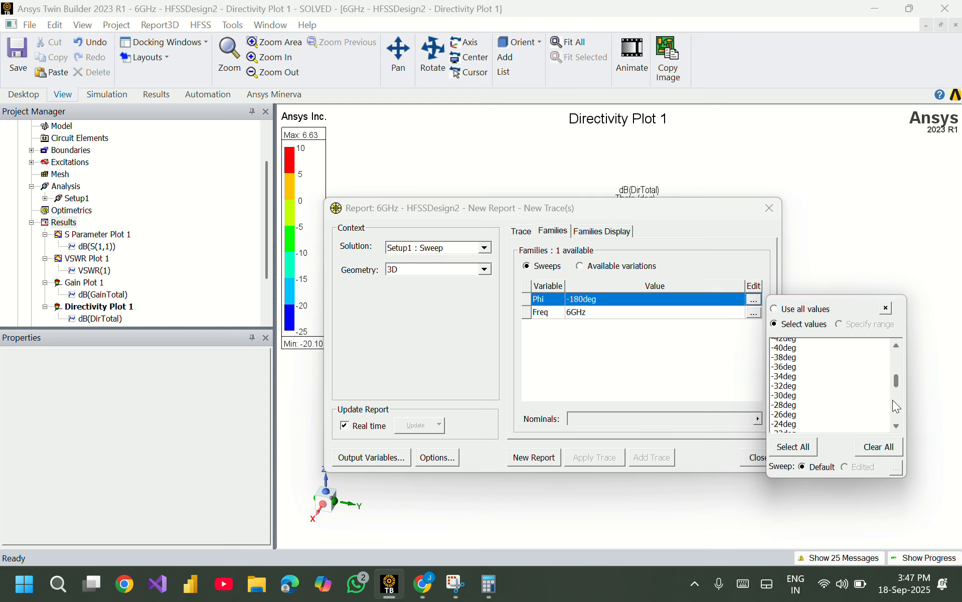
{"action": "scroll", "coordinate": [890, 400], "scroll_direction": "down", "scroll_amount": 4}
{"action": "scroll", "coordinate": [876, 382], "scroll_direction": "down", "scroll_amount": 3}
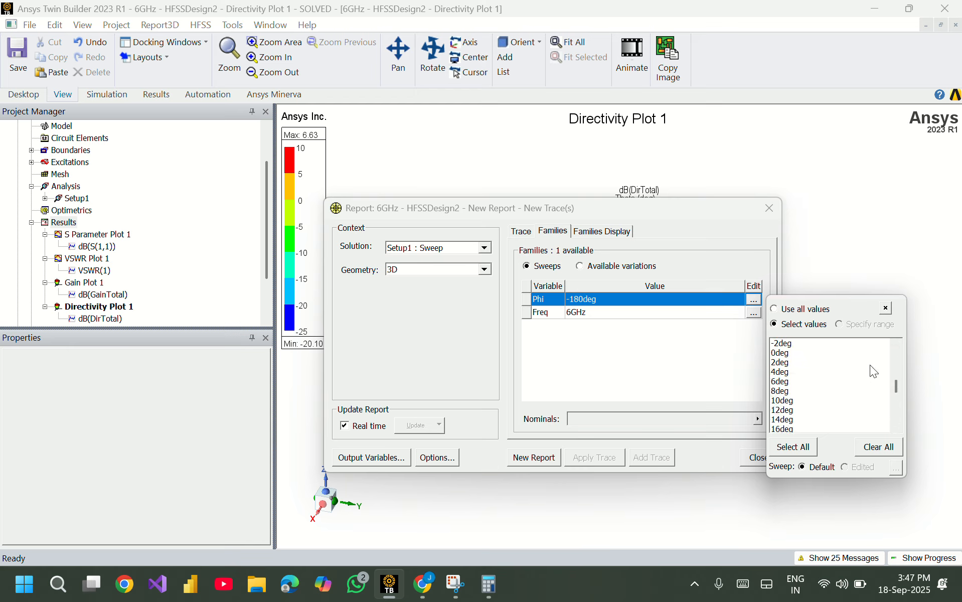
{"action": "left_click", "coordinate": [798, 355]}
{"action": "scroll", "coordinate": [820, 380], "scroll_direction": "down", "scroll_amount": 8}
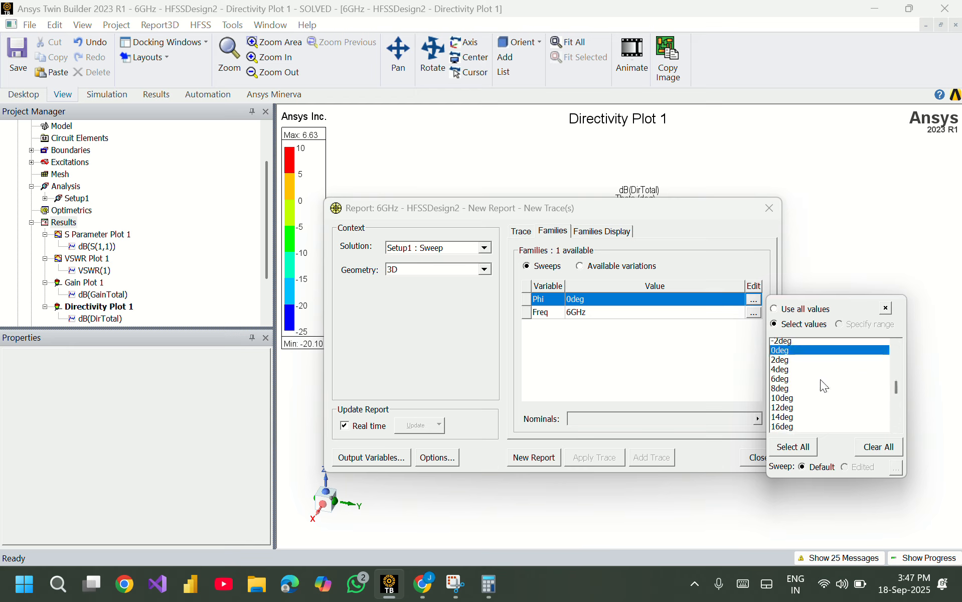
{"action": "scroll", "coordinate": [822, 382], "scroll_direction": "down", "scroll_amount": 6}
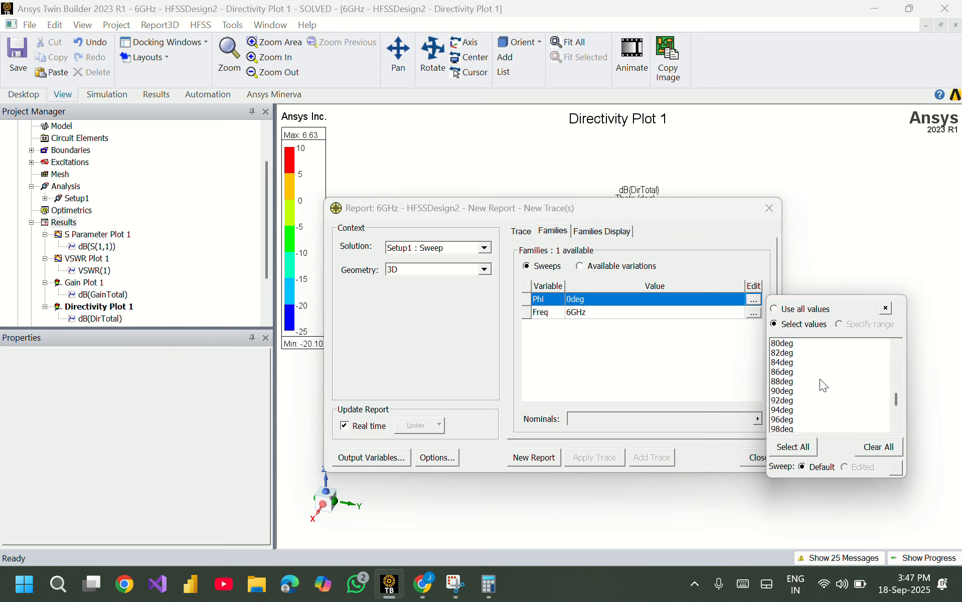
{"action": "left_click", "coordinate": [792, 390]}
{"action": "left_click", "coordinate": [609, 378]}
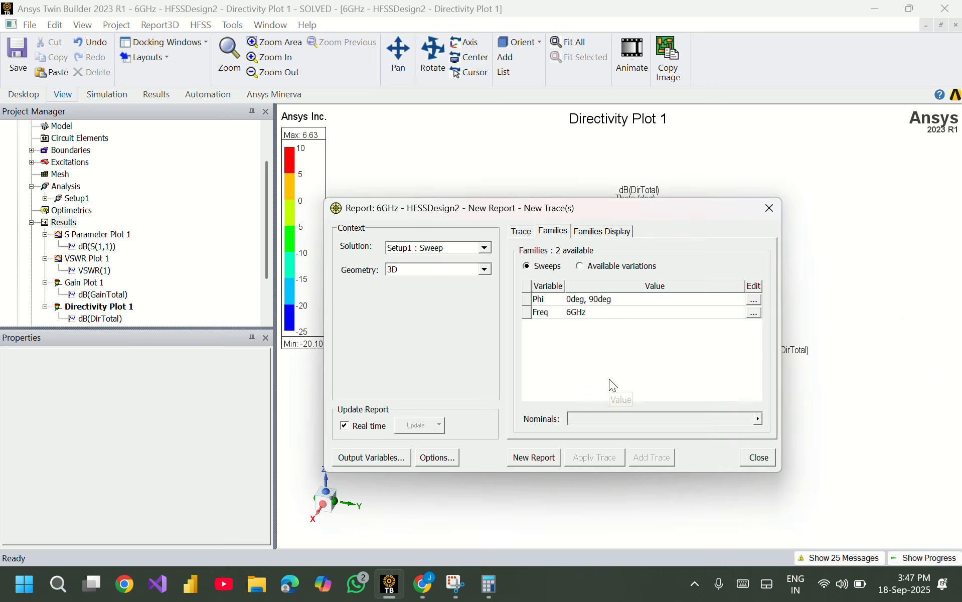
Set the radiation pattern report's geometry to Elevation, create the report and close its dialog.
{"action": "left_click", "coordinate": [526, 232]}
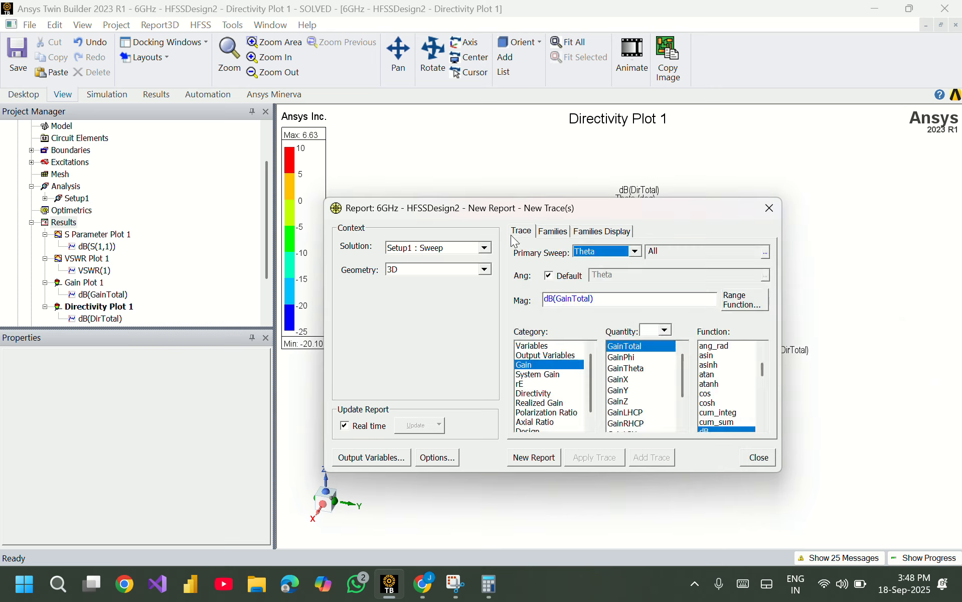
{"action": "left_click", "coordinate": [484, 270]}
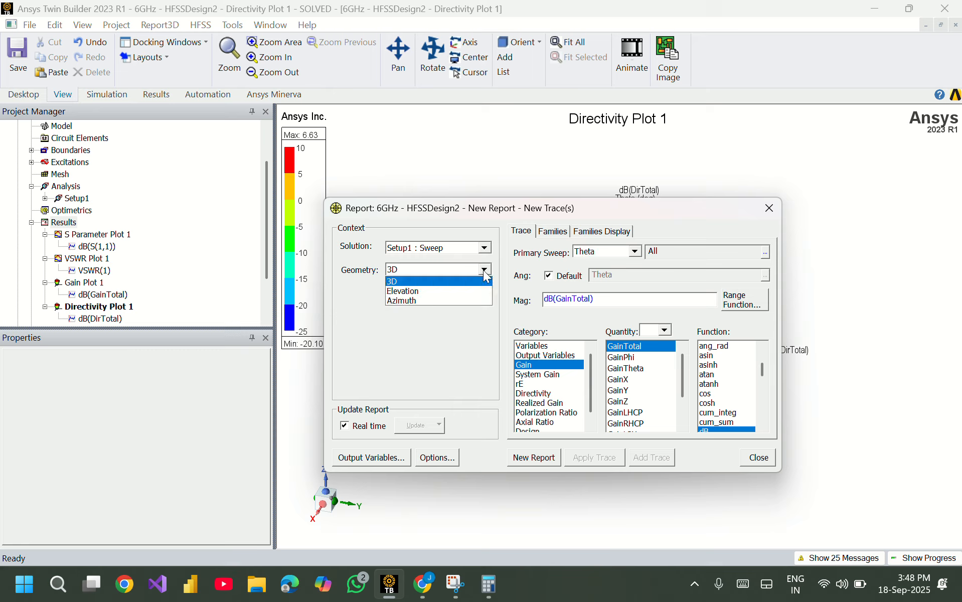
{"action": "left_click", "coordinate": [422, 290]}
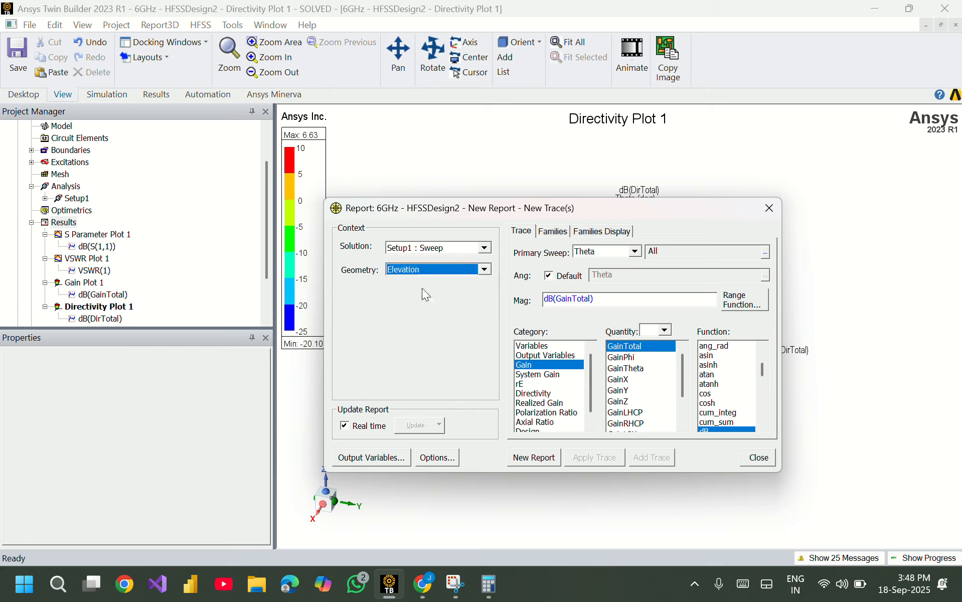
{"action": "left_click", "coordinate": [523, 457]}
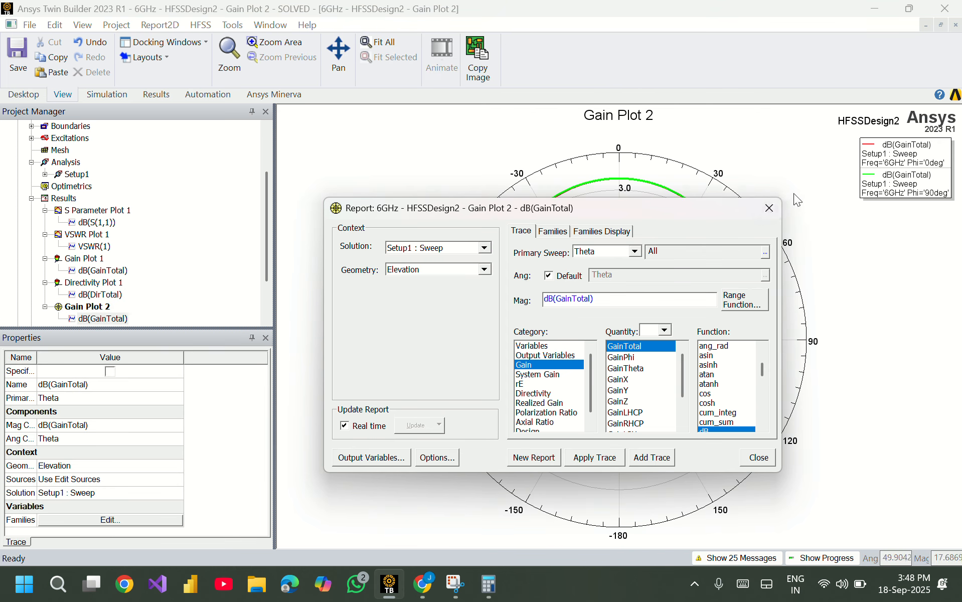
{"action": "left_click", "coordinate": [778, 207]}
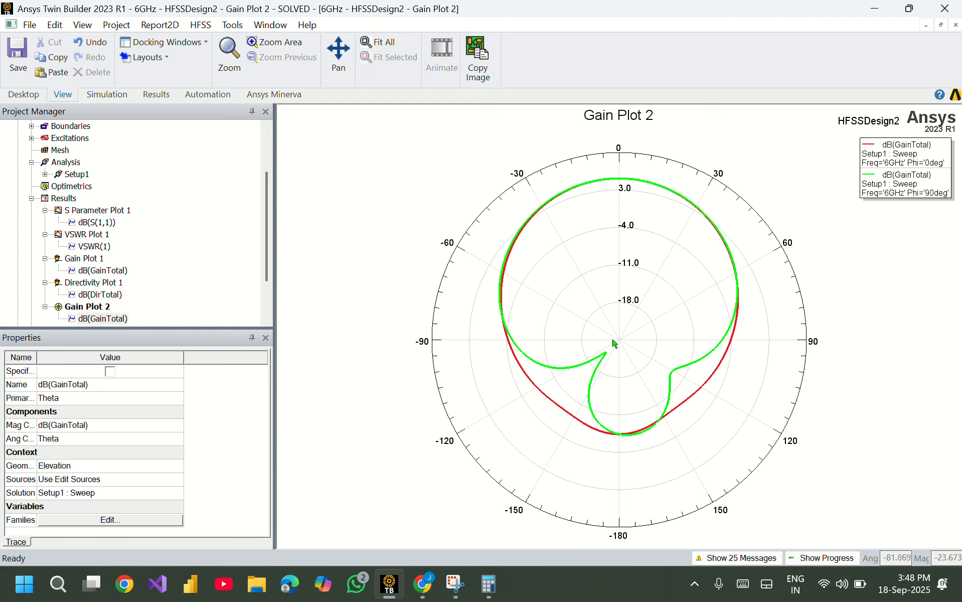
Change the display type of Gain Plot 2 from radiation pattern to a rectangular plot.
{"action": "scroll", "coordinate": [127, 268], "scroll_direction": "down", "scroll_amount": 2}
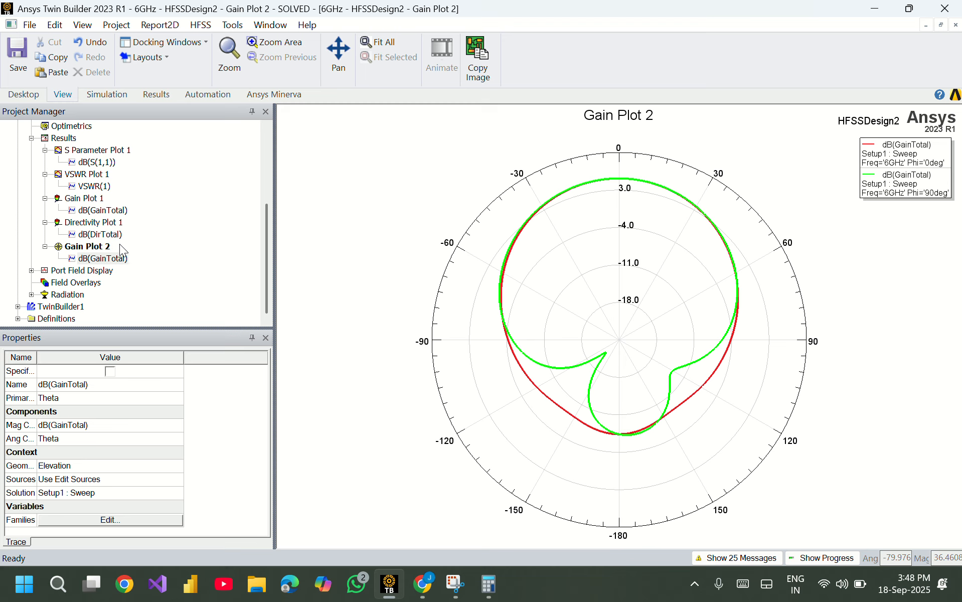
{"action": "left_click", "coordinate": [99, 247]}
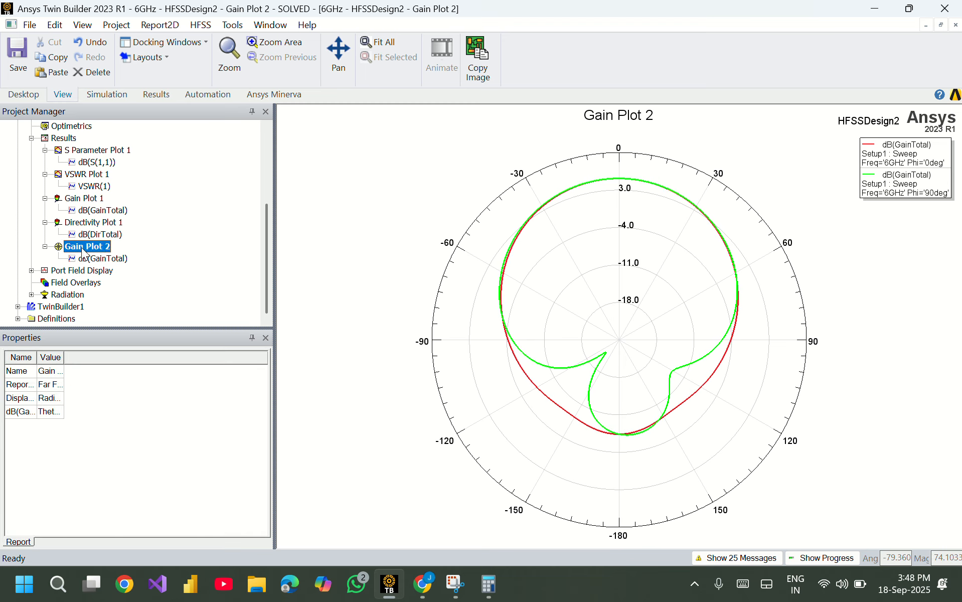
{"action": "left_click", "coordinate": [56, 397]}
{"action": "left_click", "coordinate": [79, 409]}
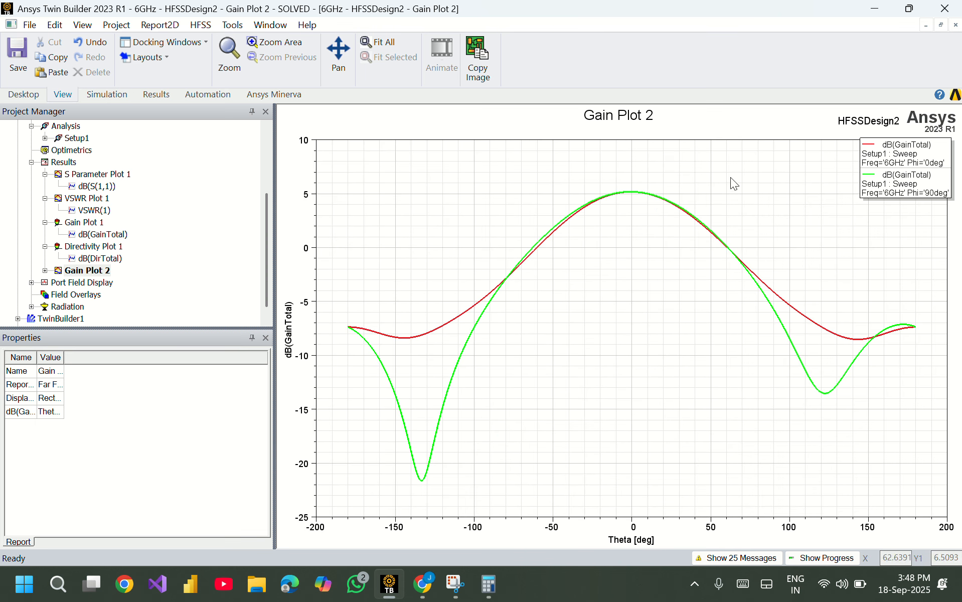
Add a marker at the peak of the Phi 90deg gain curve and set its Theta to 0 deg.
{"action": "right_click", "coordinate": [608, 328]}
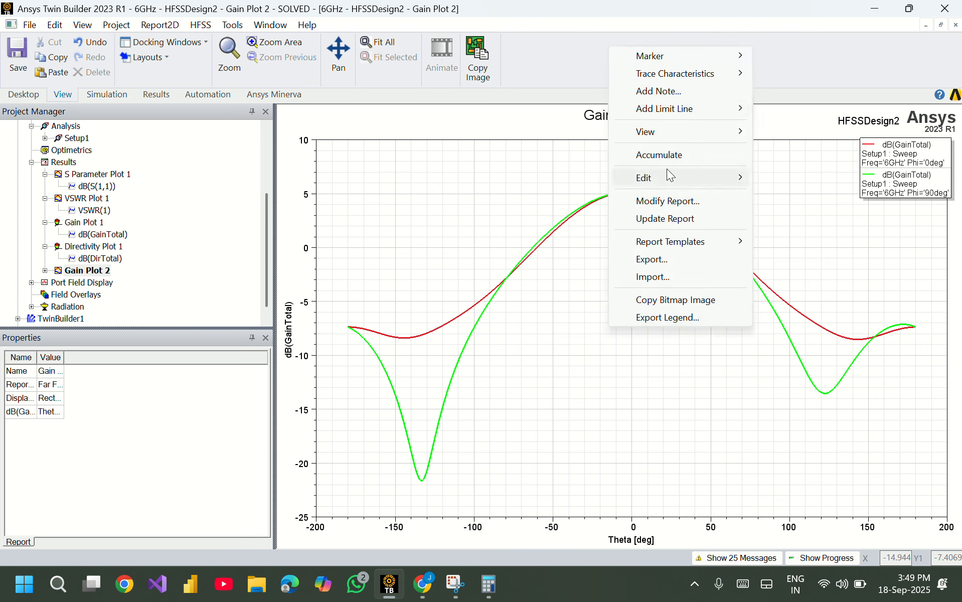
{"action": "mouse_move", "coordinate": [741, 55]}
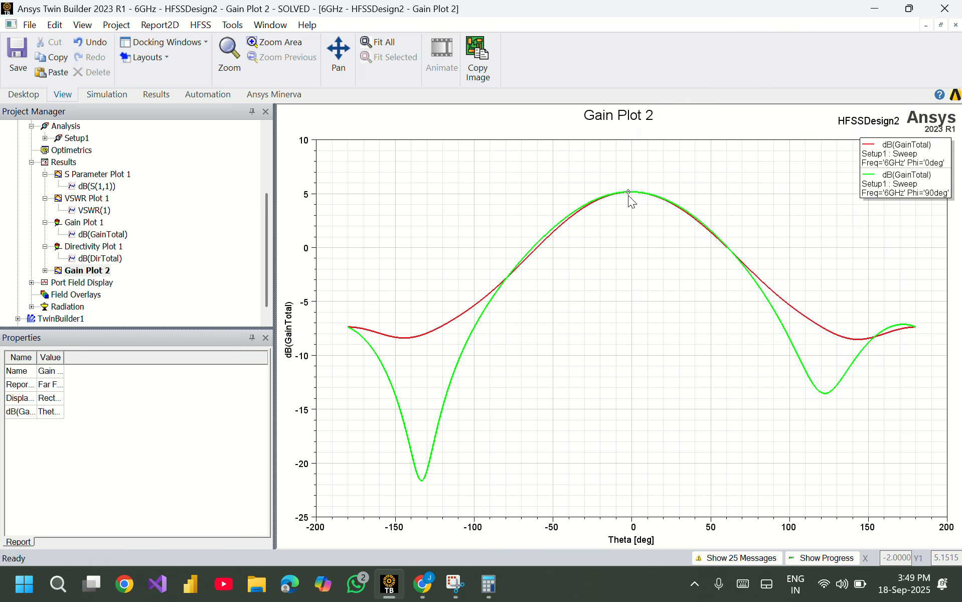
{"action": "left_click", "coordinate": [629, 195]}
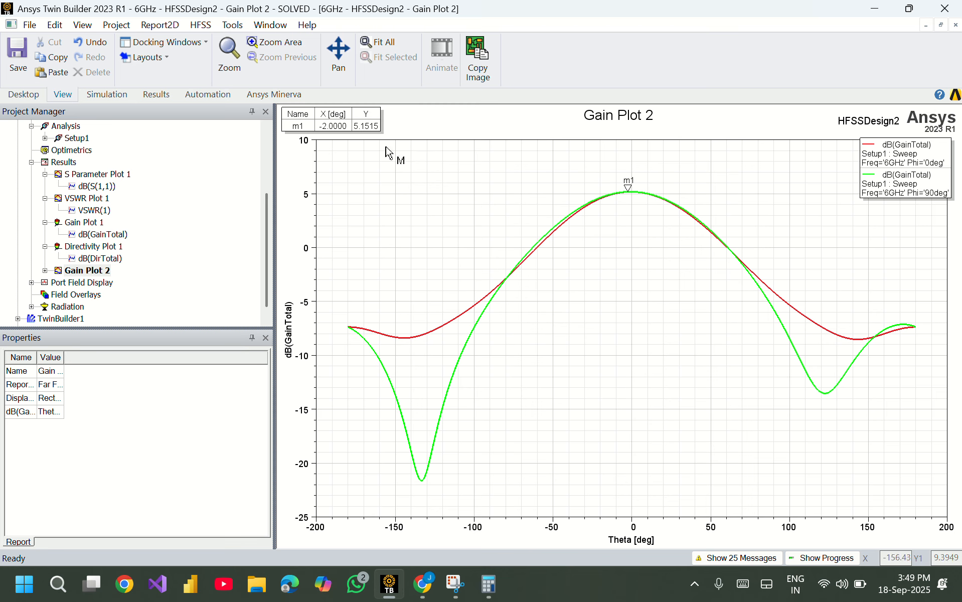
{"action": "double_click", "coordinate": [343, 127]}
{"action": "left_click", "coordinate": [310, 228]}
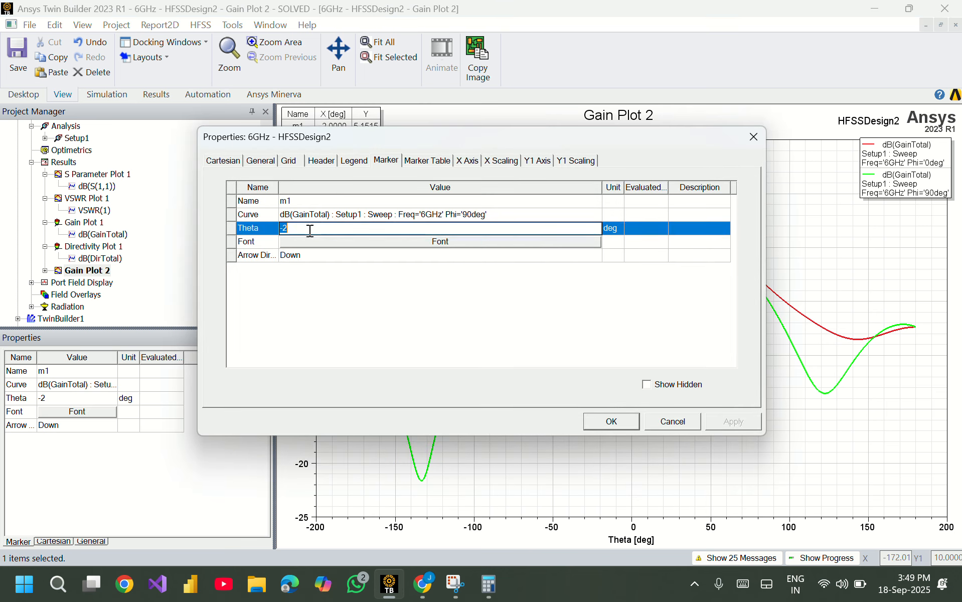
{"action": "type", "text": "0"}
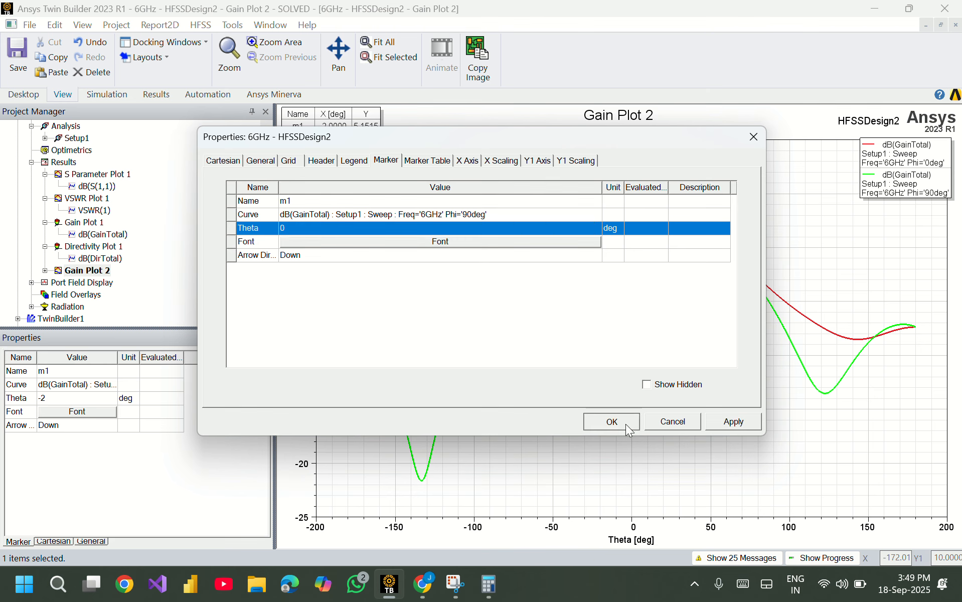
{"action": "left_click", "coordinate": [626, 424]}
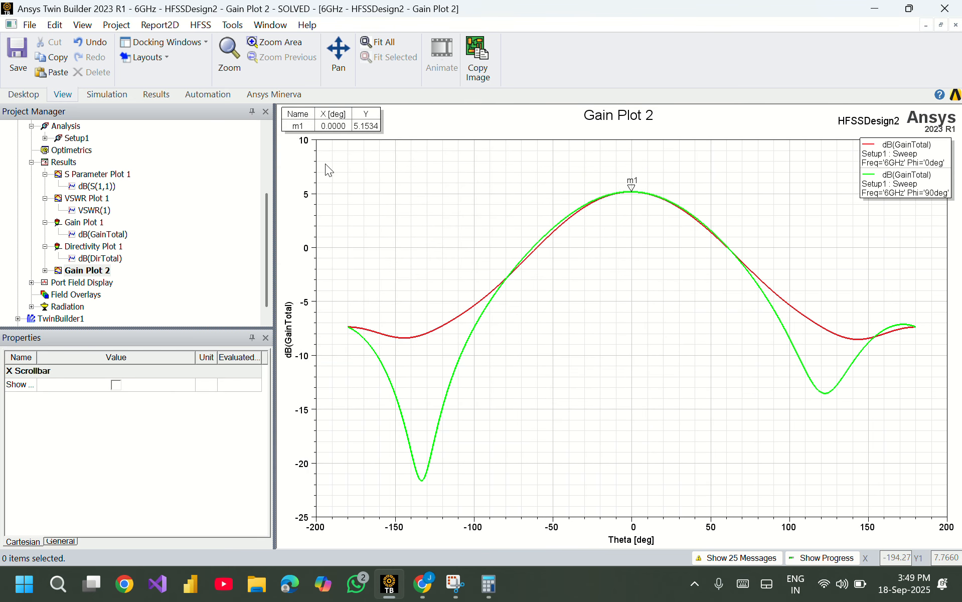
Open the HFSSDesign2 3D model and start a Mag_Jsurf surface current field plot on the patch sheet.
{"action": "scroll", "coordinate": [116, 188], "scroll_direction": "up", "scroll_amount": 3}
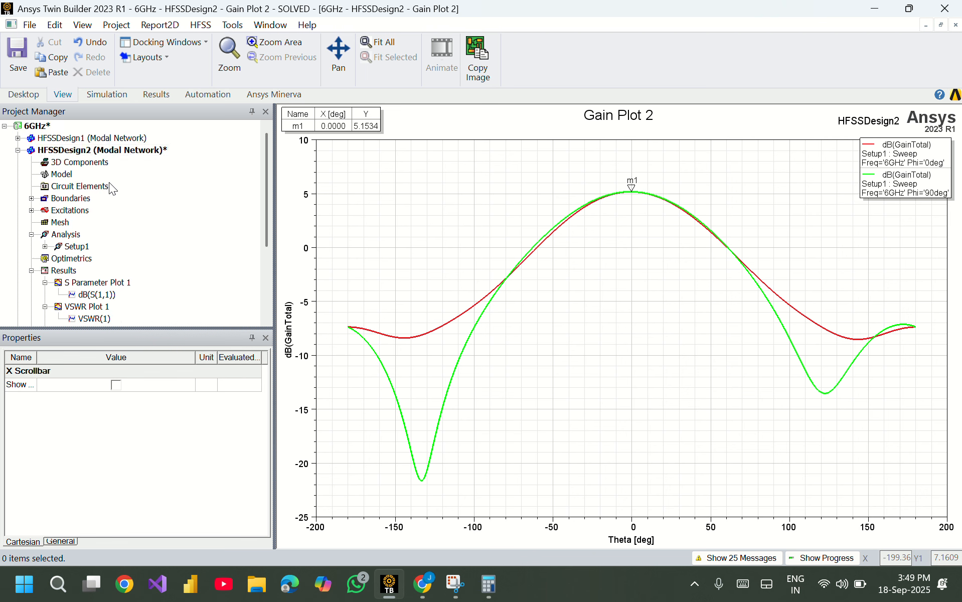
{"action": "double_click", "coordinate": [71, 151]}
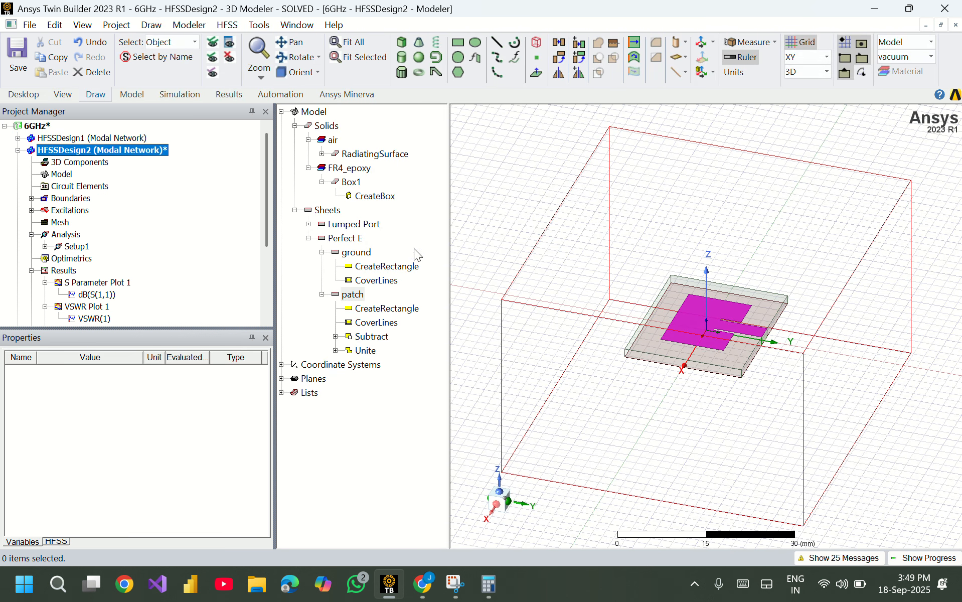
{"action": "left_click", "coordinate": [350, 295]}
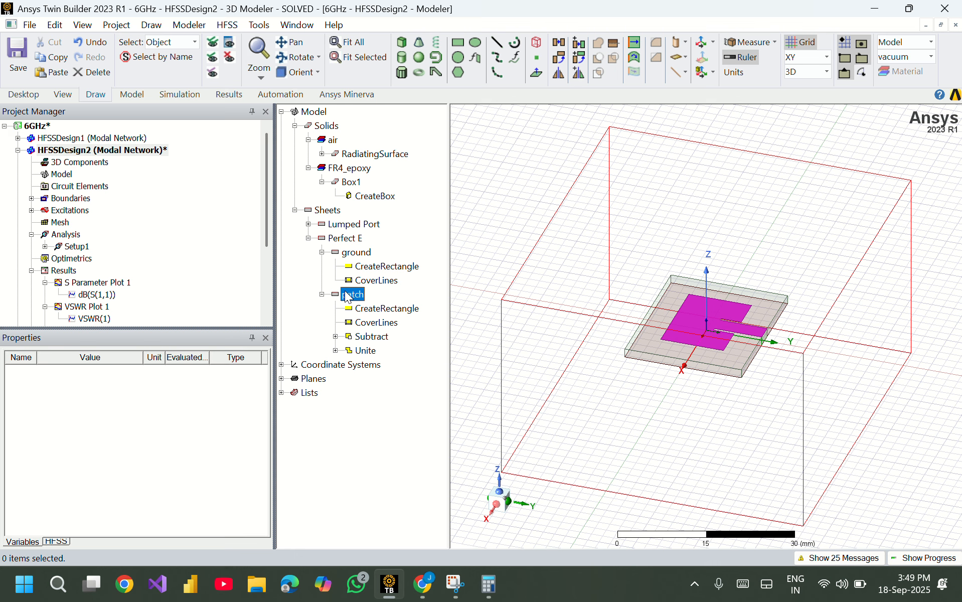
{"action": "right_click", "coordinate": [349, 295]}
{"action": "mouse_move", "coordinate": [511, 436]}
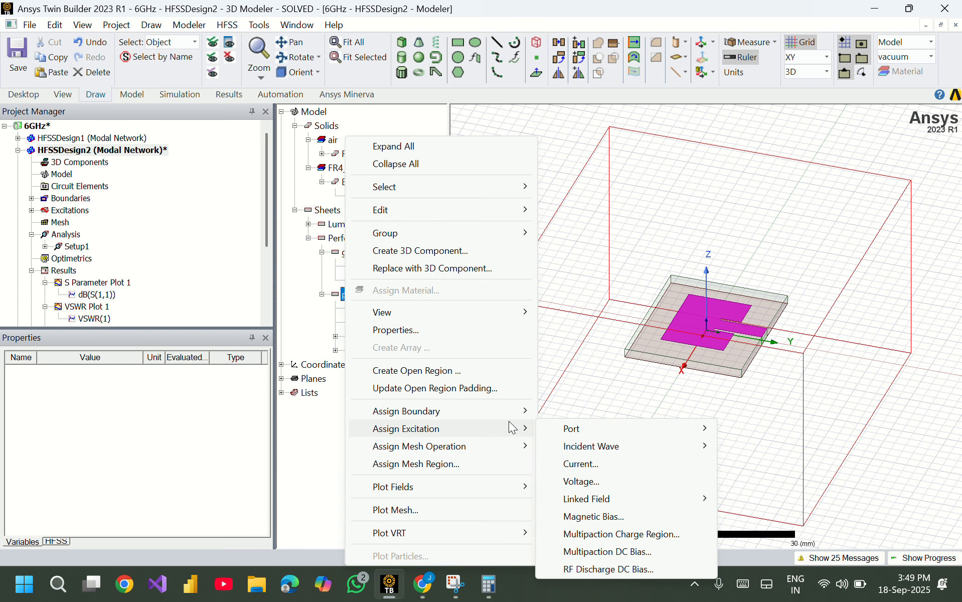
{"action": "mouse_move", "coordinate": [534, 484]}
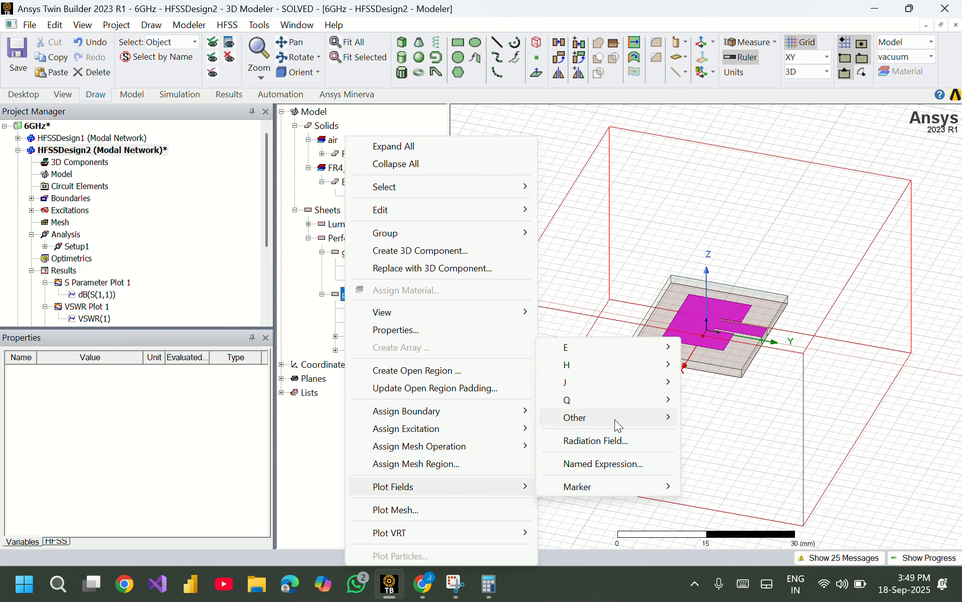
{"action": "mouse_move", "coordinate": [662, 382]}
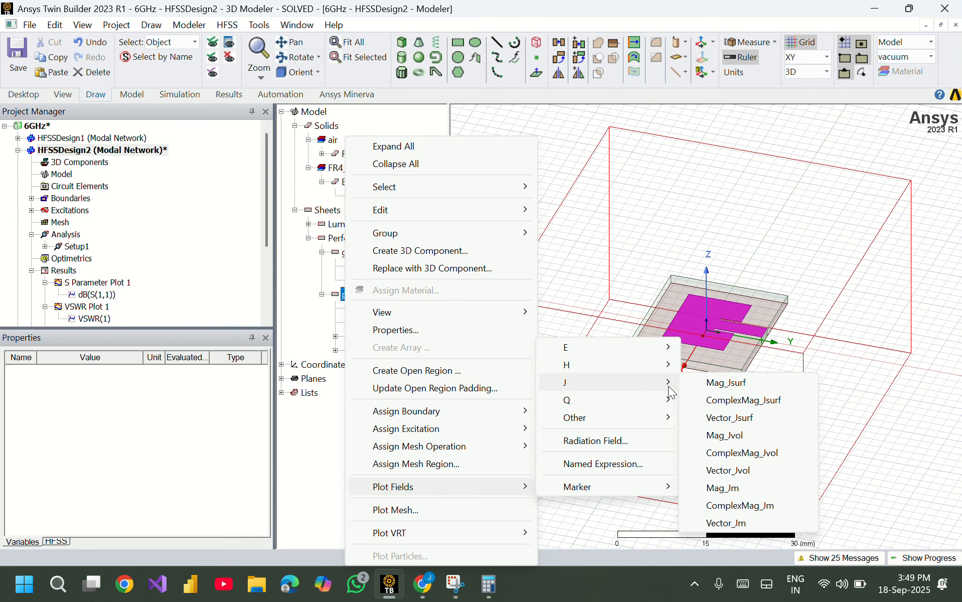
{"action": "left_click", "coordinate": [703, 388]}
Create the Mag_Jsurf plot in the RadiatingSurface volume using Setup1 : Sweep at 6GHz.
{"action": "left_click", "coordinate": [647, 223]}
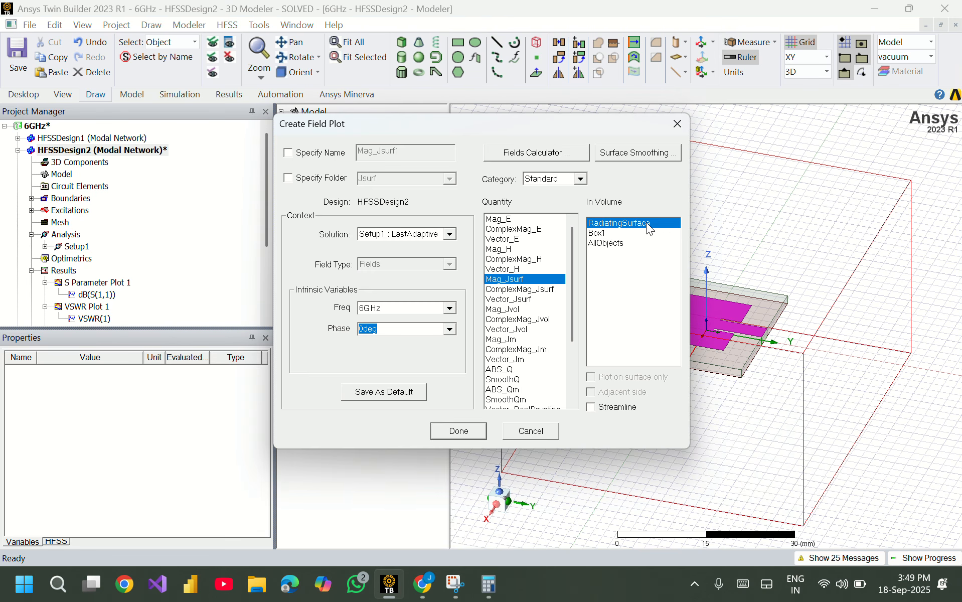
{"action": "left_click", "coordinate": [450, 234]}
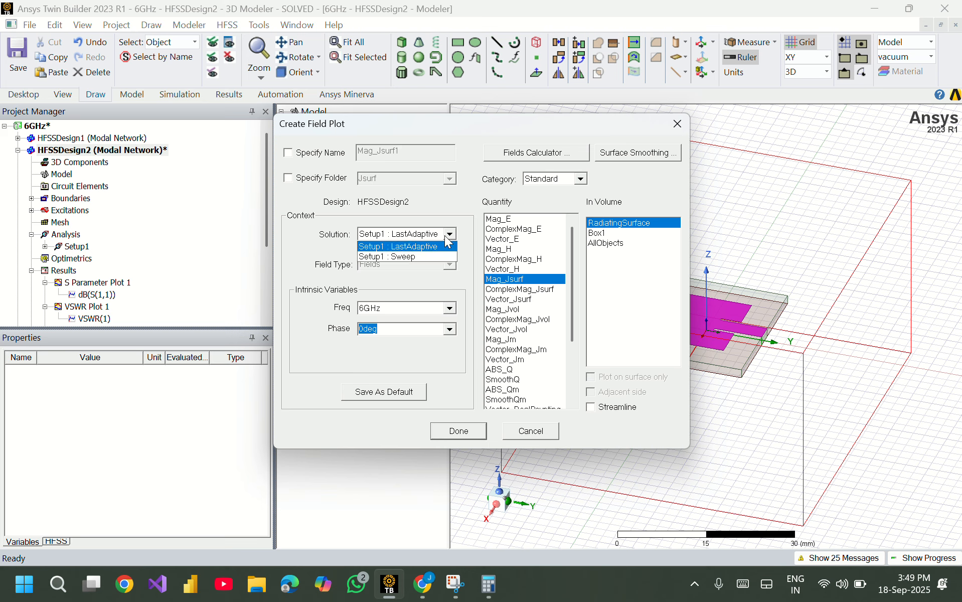
{"action": "left_click", "coordinate": [405, 259]}
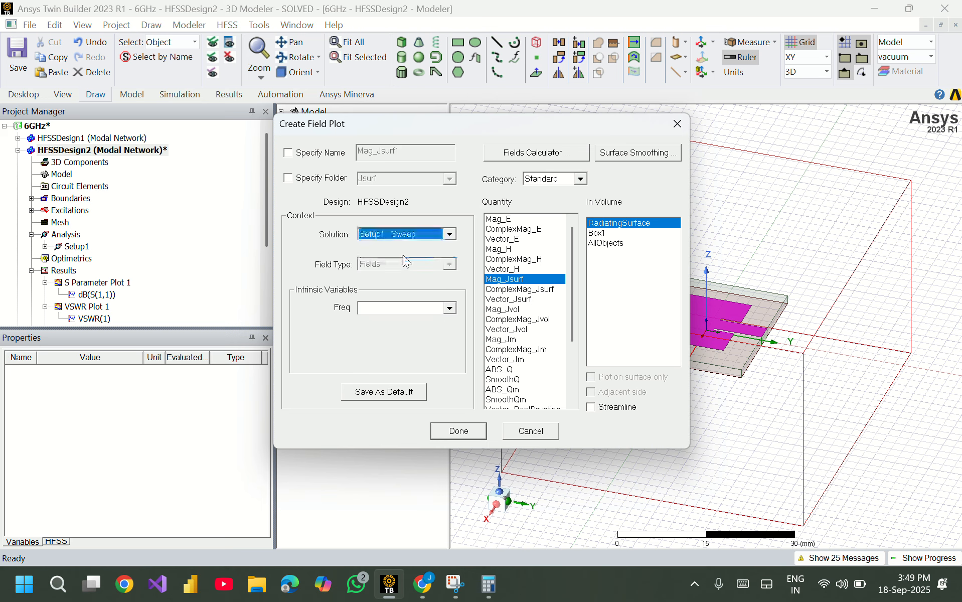
{"action": "left_click", "coordinate": [368, 306]}
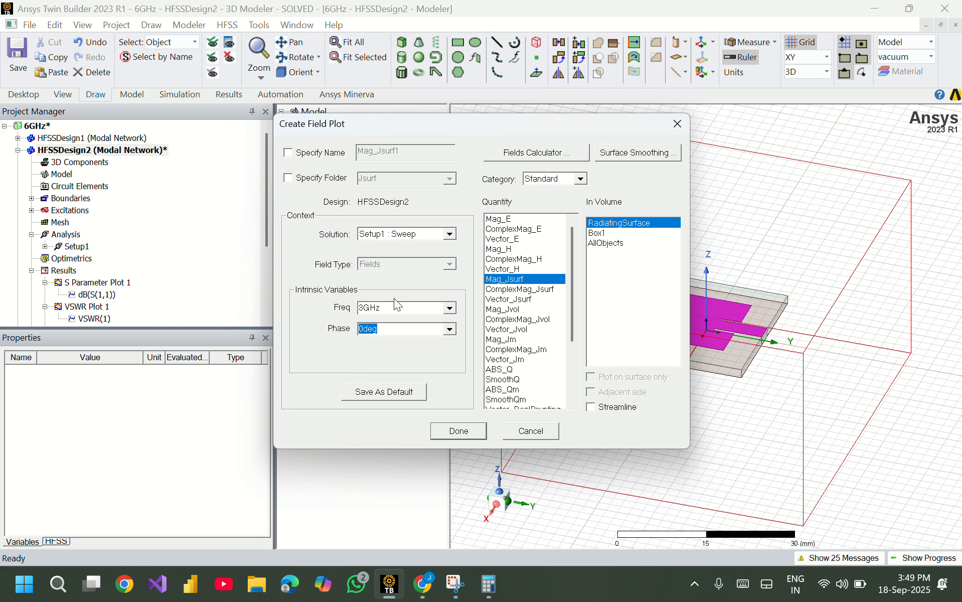
{"action": "type", "text": "6"}
{"action": "left_click", "coordinate": [451, 430]}
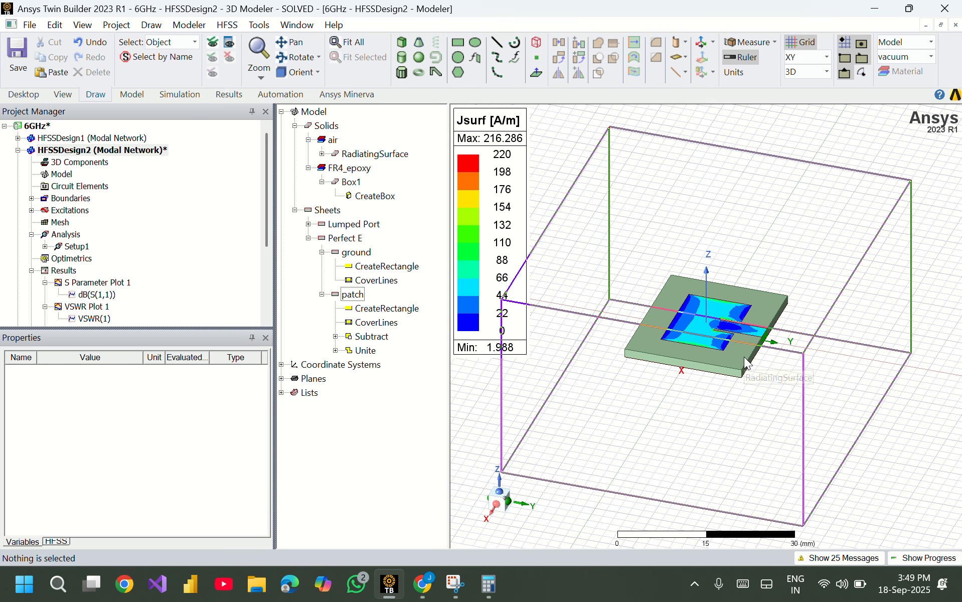
Play the phase-swept Animation1 of the Mag_Jsurf1 surface current plot with the patch seen from above, and close the animation.
{"action": "left_click", "coordinate": [504, 497]}
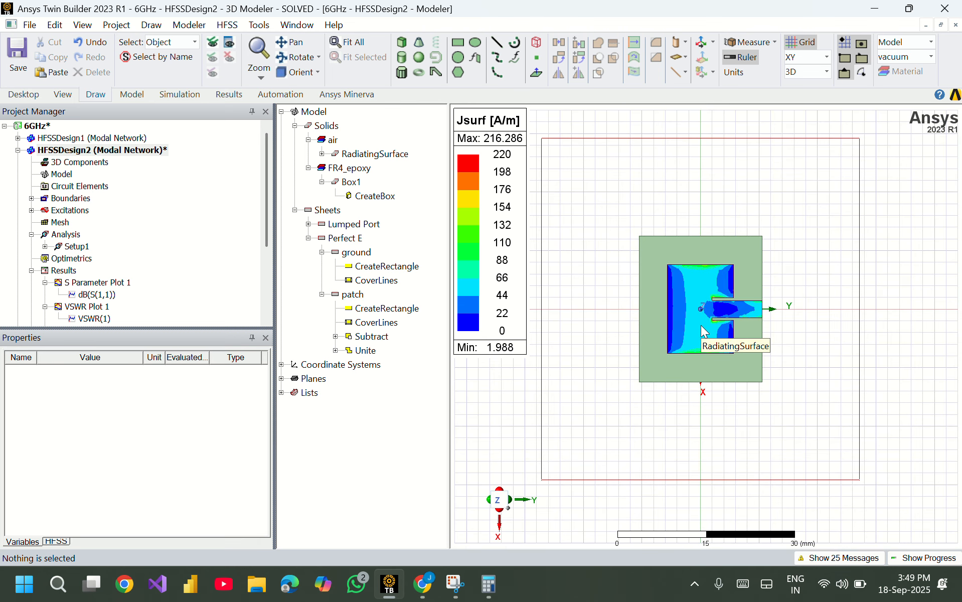
{"action": "scroll", "coordinate": [211, 265], "scroll_direction": "down", "scroll_amount": 4}
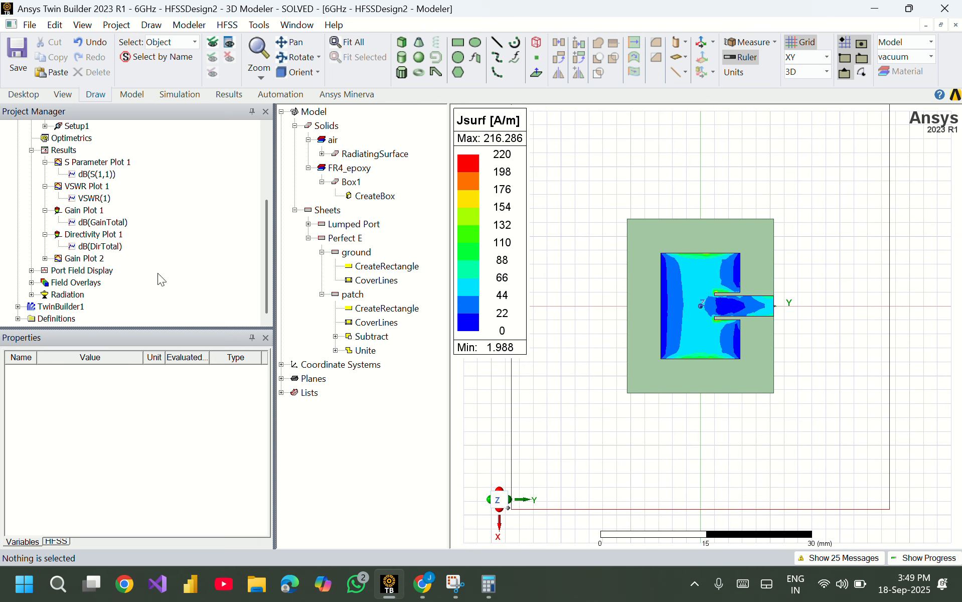
{"action": "double_click", "coordinate": [46, 284]}
{"action": "left_click", "coordinate": [58, 294]}
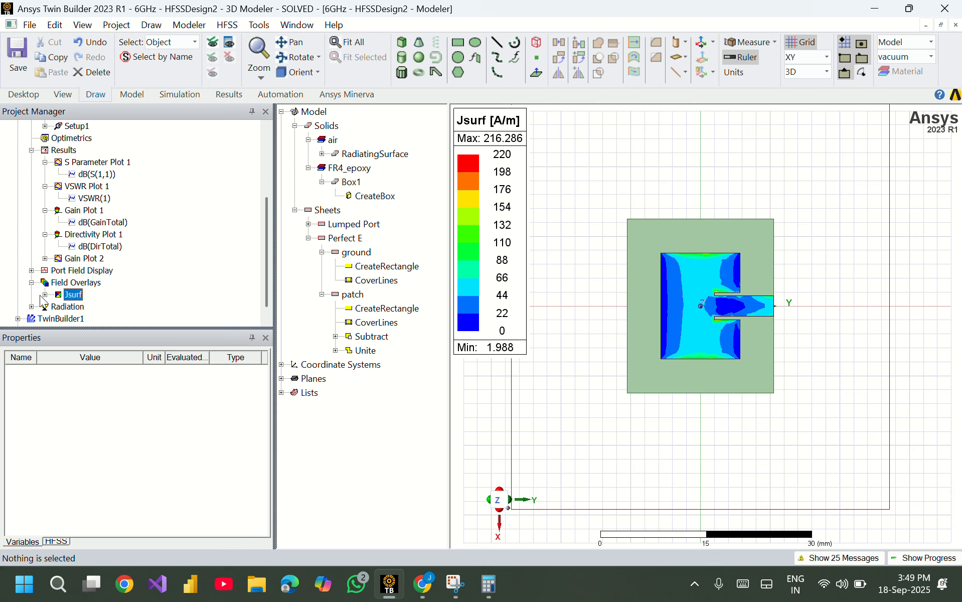
{"action": "left_click", "coordinate": [45, 295]}
{"action": "left_click", "coordinate": [87, 306]}
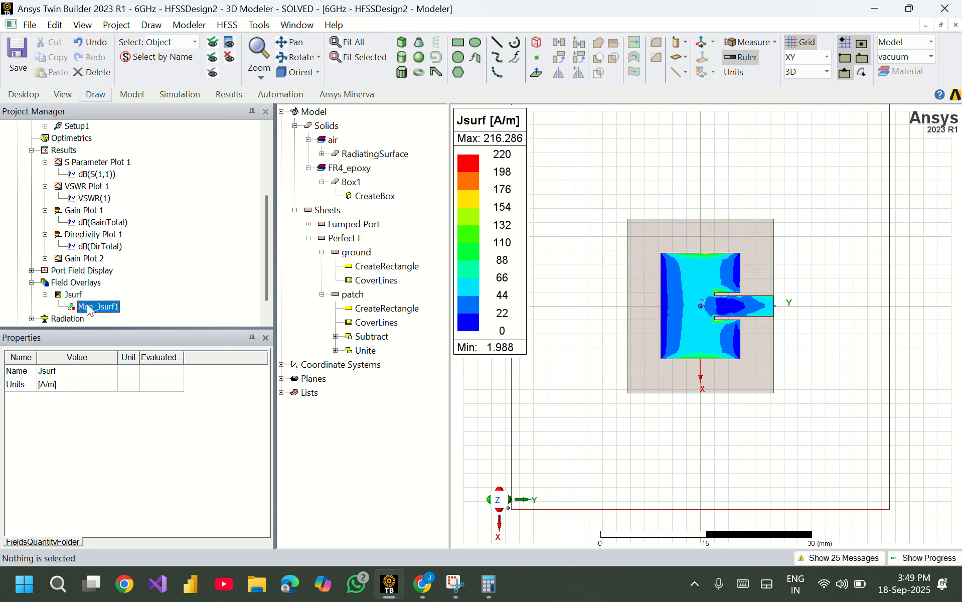
{"action": "left_click", "coordinate": [90, 308]}
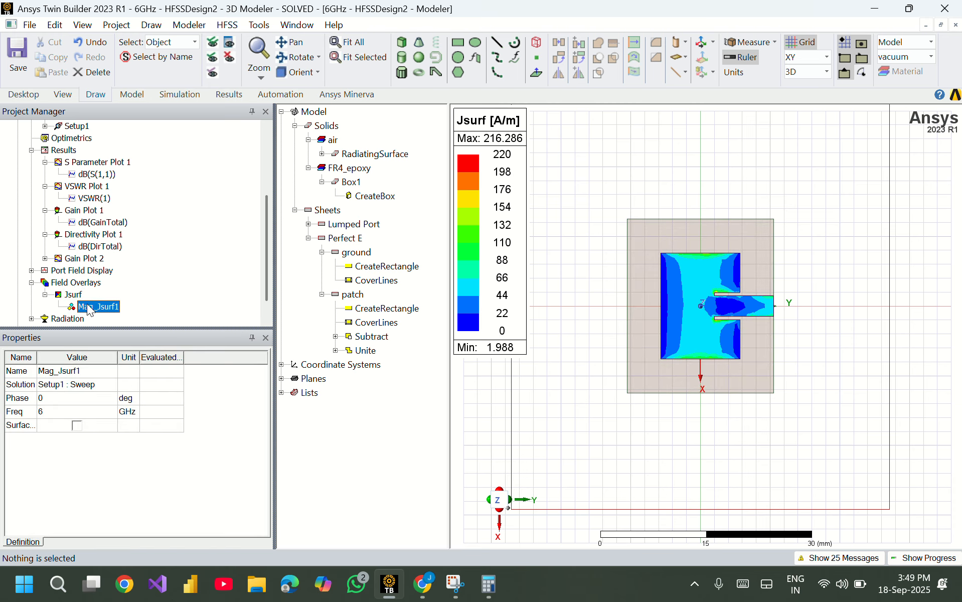
{"action": "right_click", "coordinate": [90, 307]}
{"action": "left_click", "coordinate": [140, 412]}
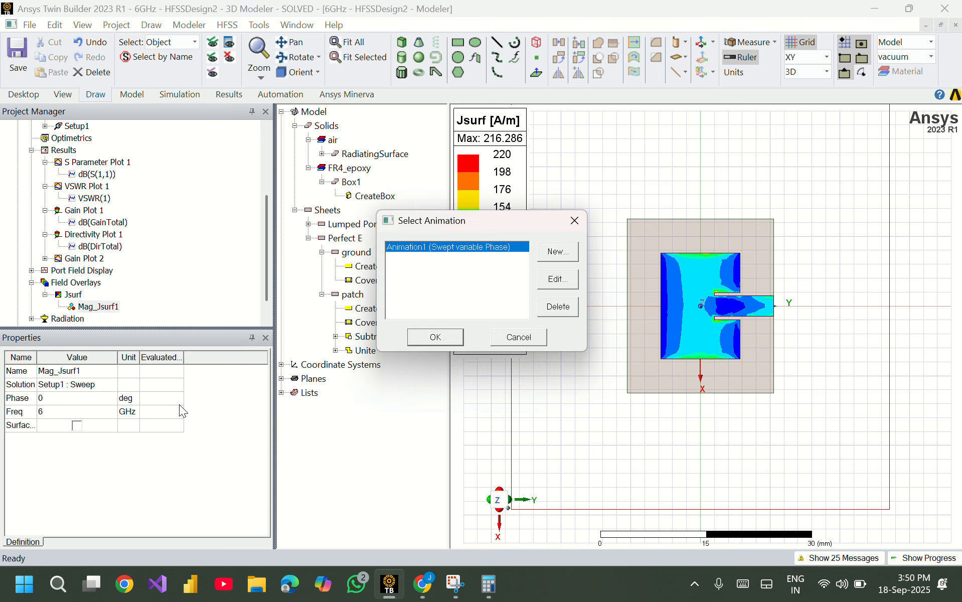
{"action": "left_click", "coordinate": [434, 337]}
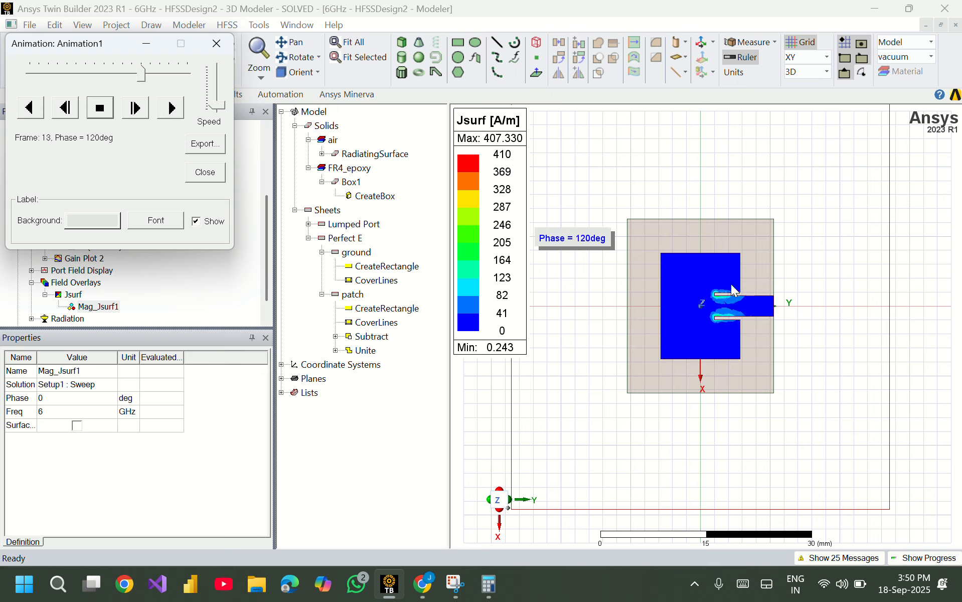
{"action": "left_click", "coordinate": [216, 44]}
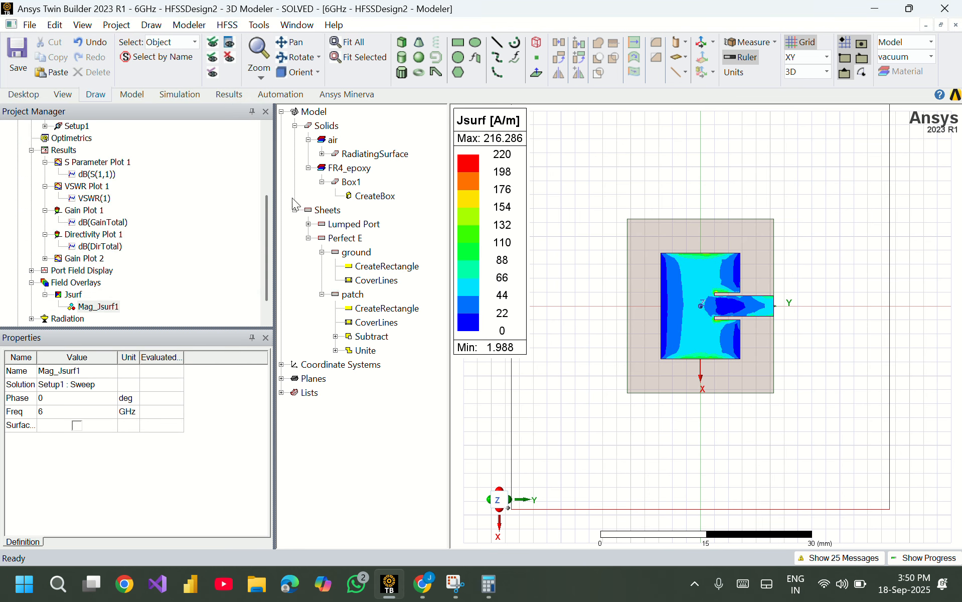
Overlay the Gain Plot 1 radiation field on the antenna model in an isometric view fitted to the whole model.
{"action": "left_click", "coordinate": [294, 73]}
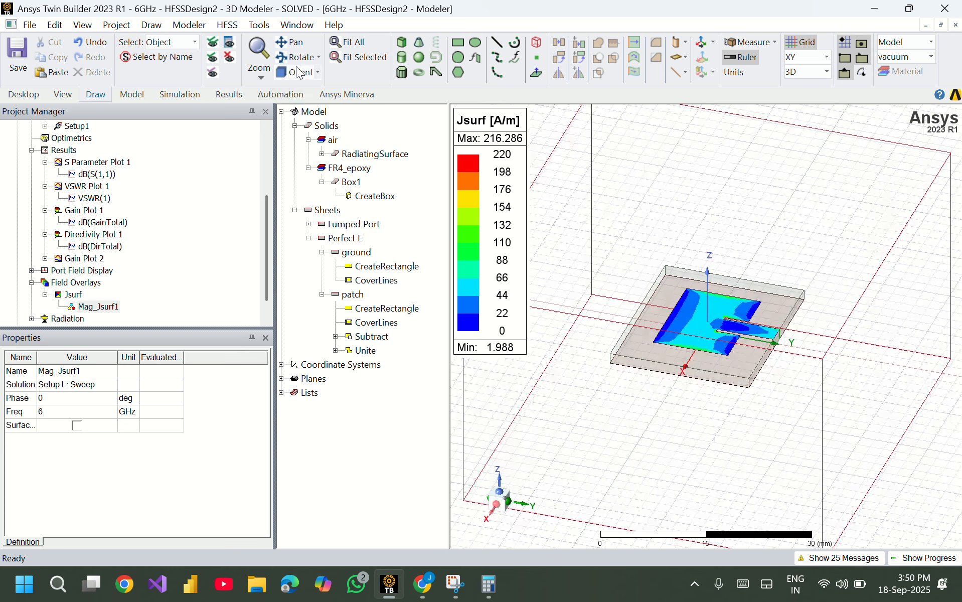
{"action": "left_click", "coordinate": [358, 58]}
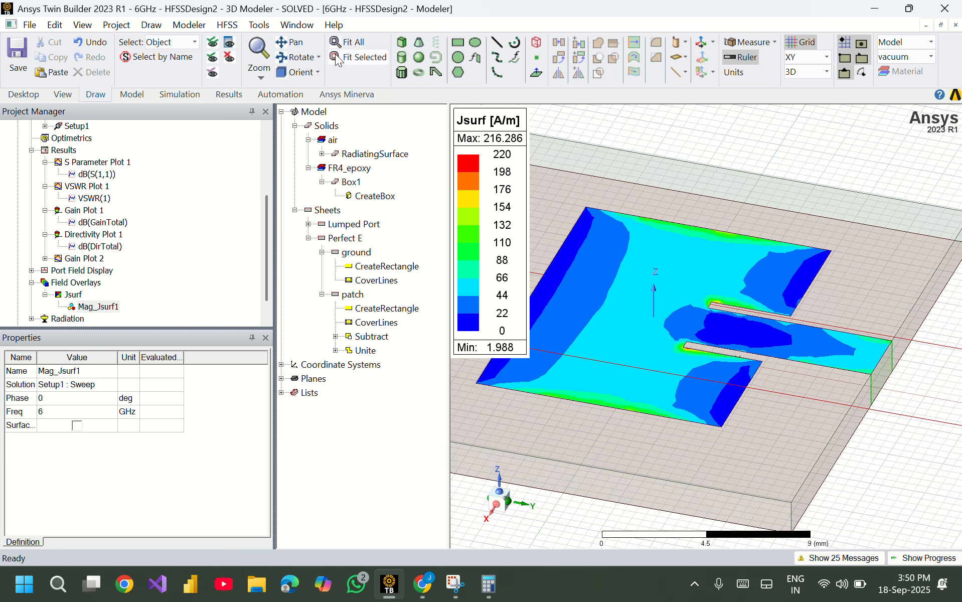
{"action": "left_click", "coordinate": [351, 43]}
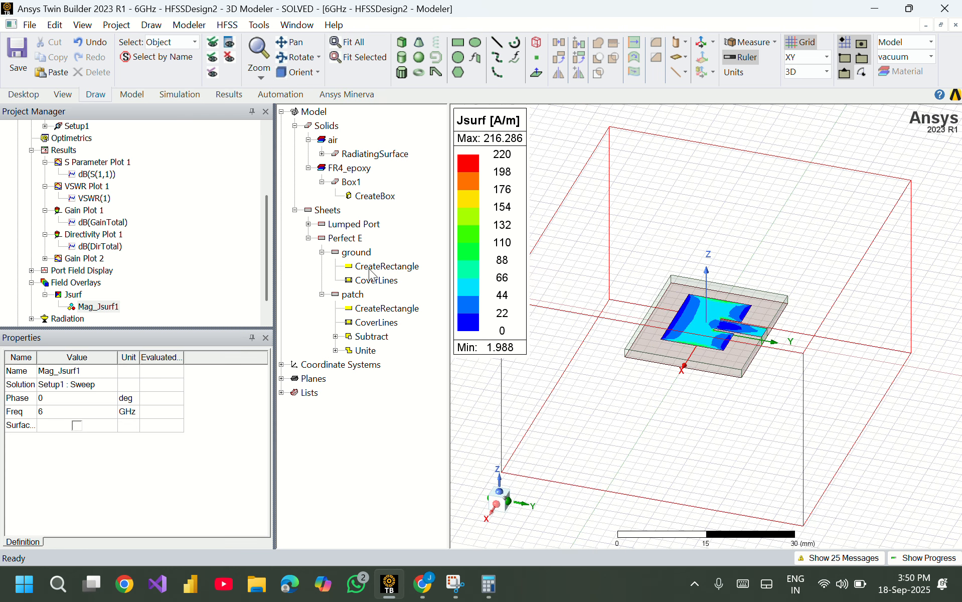
{"action": "left_click", "coordinate": [358, 296]}
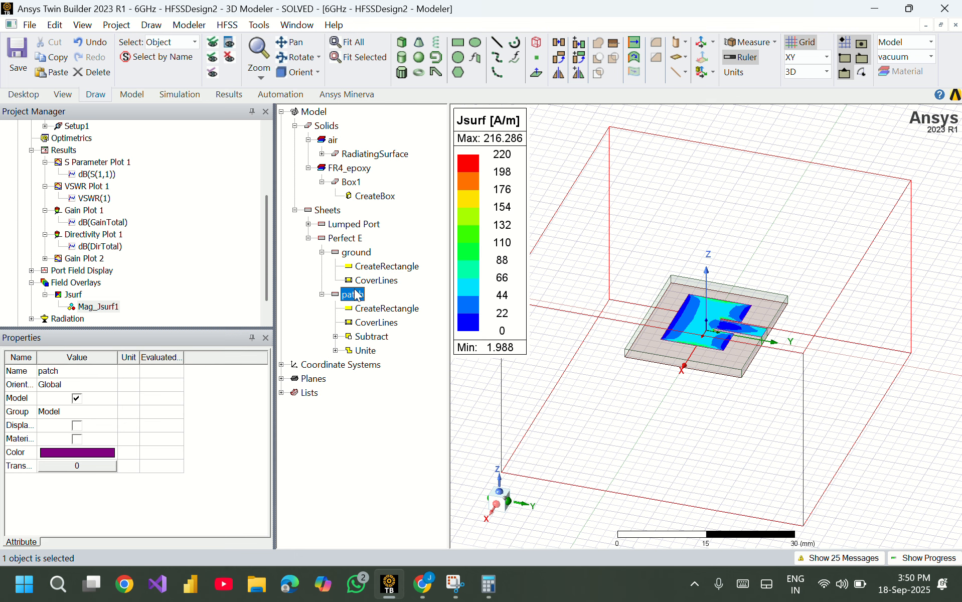
{"action": "right_click", "coordinate": [358, 295]}
{"action": "mouse_move", "coordinate": [526, 475]}
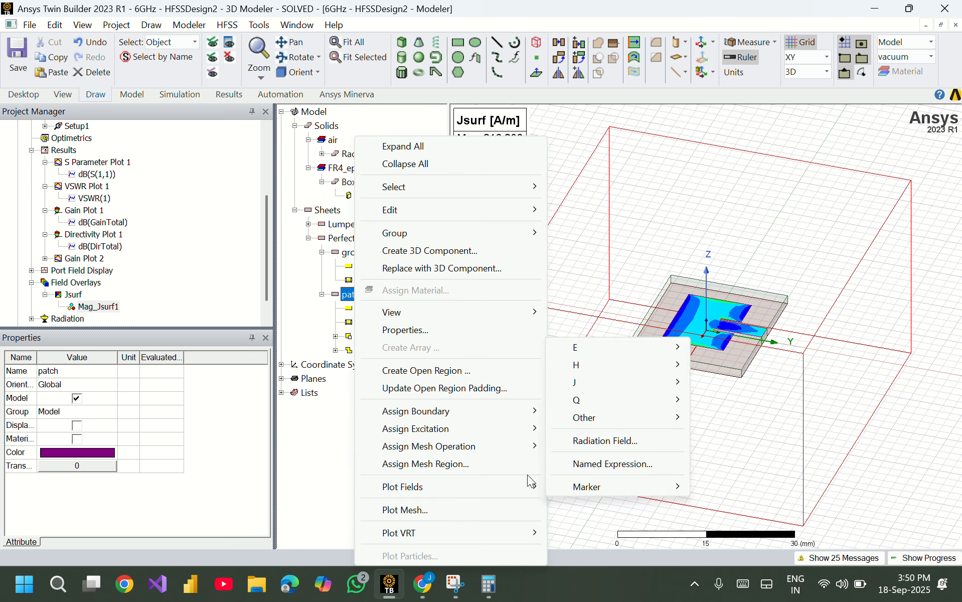
{"action": "mouse_move", "coordinate": [656, 426]}
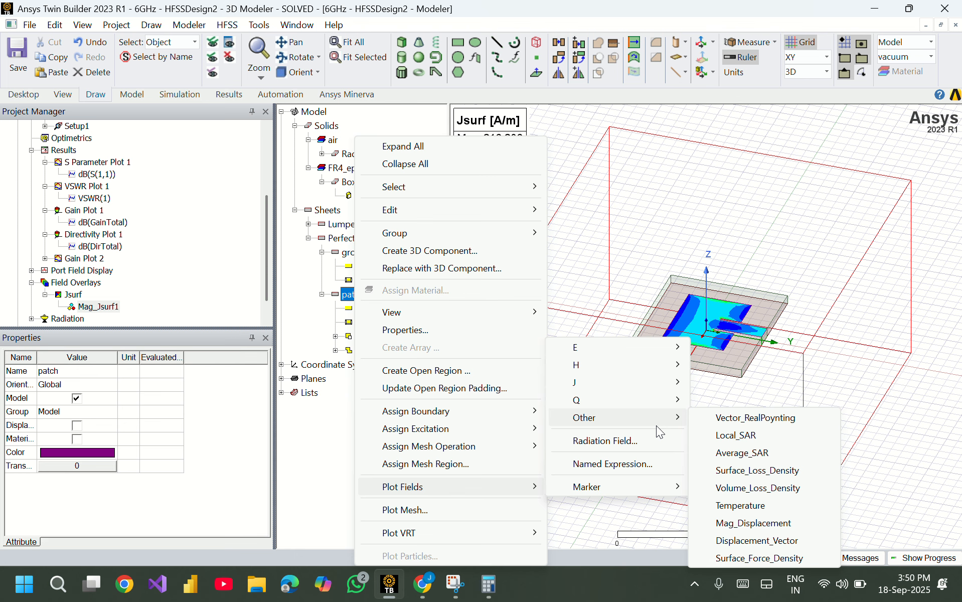
{"action": "left_click", "coordinate": [624, 436]}
{"action": "left_click", "coordinate": [144, 84]}
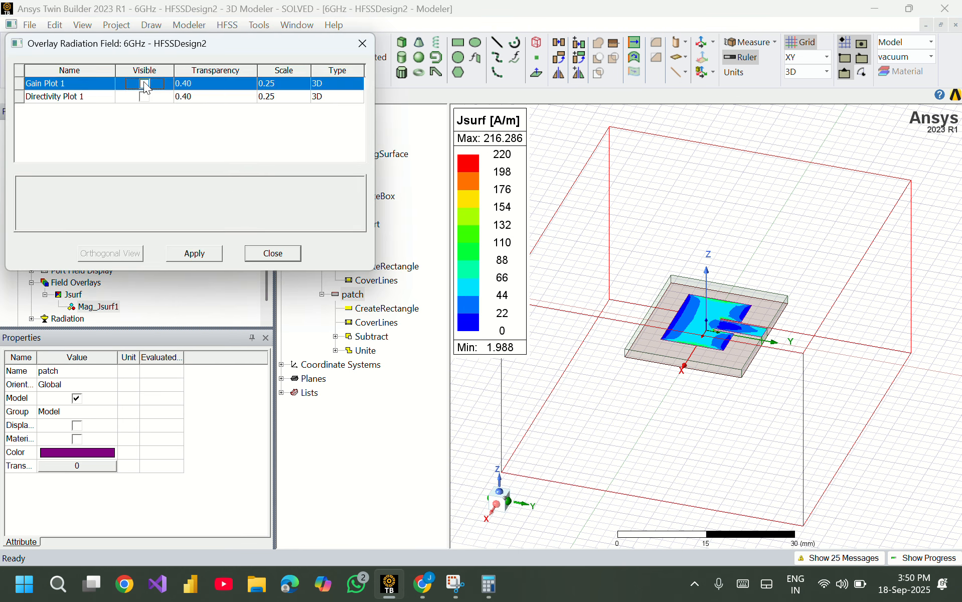
{"action": "left_click", "coordinate": [197, 254]}
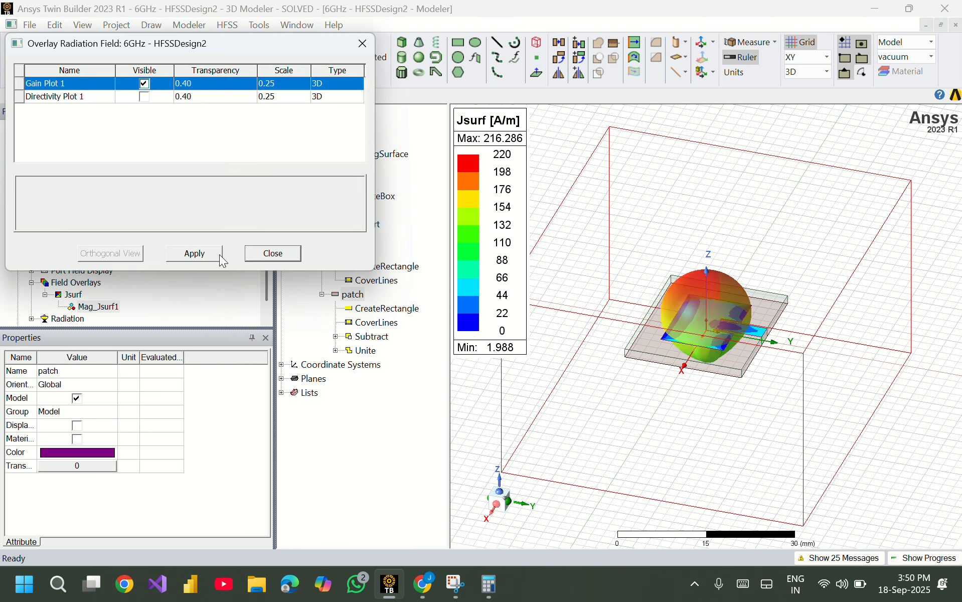
{"action": "left_click", "coordinate": [362, 43]}
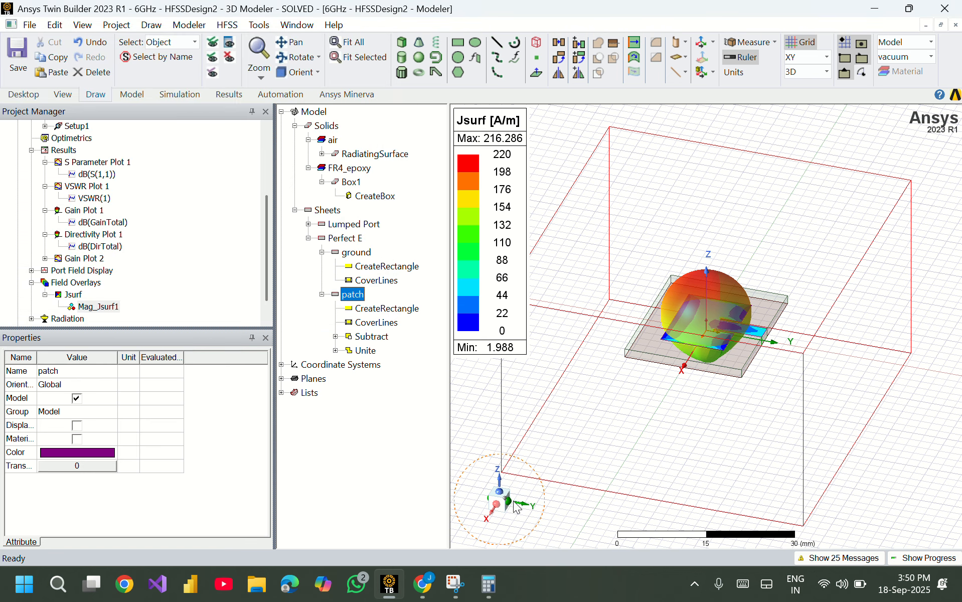